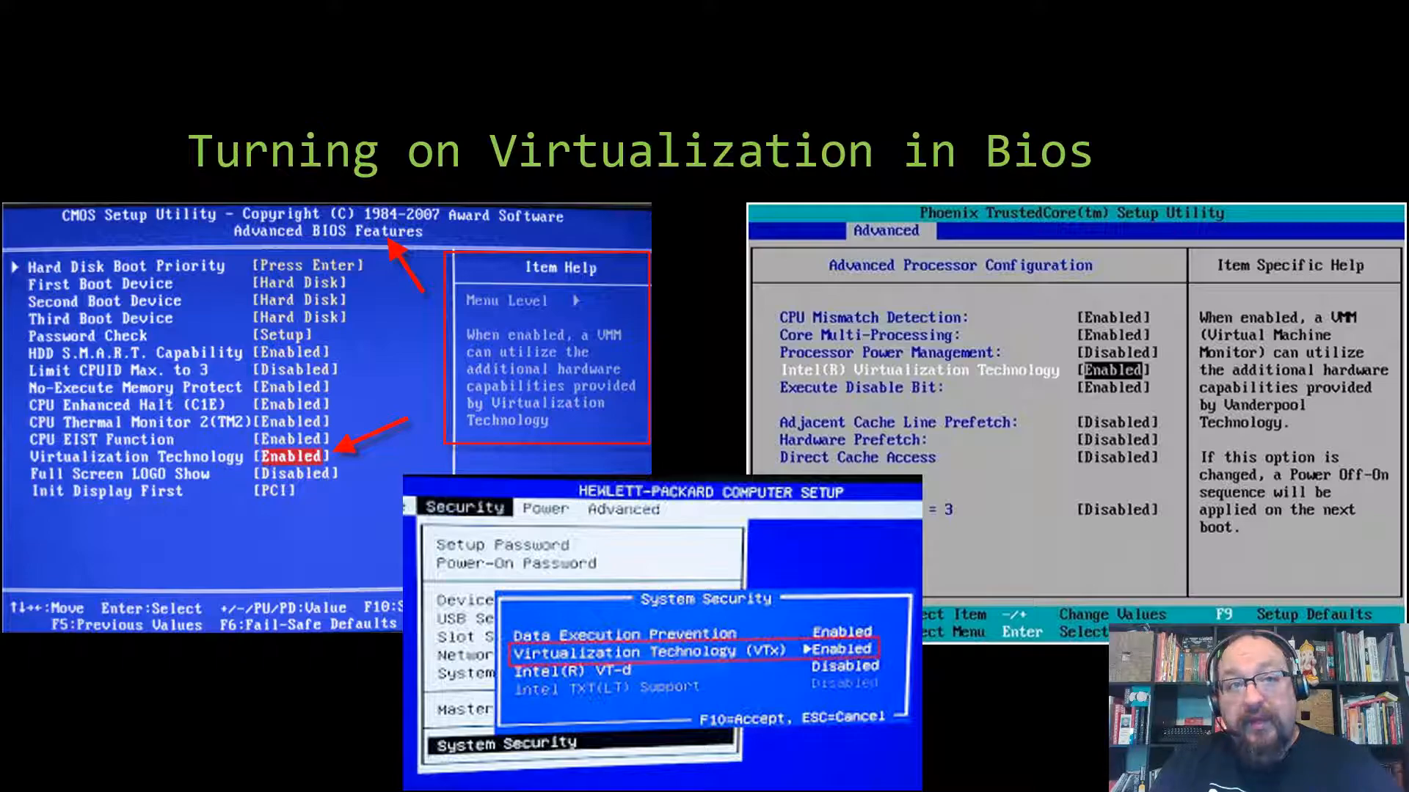
# Advance the slideshow to the 'Once Virtualization Support is Enabled' section slide
pyautogui.press('Right')
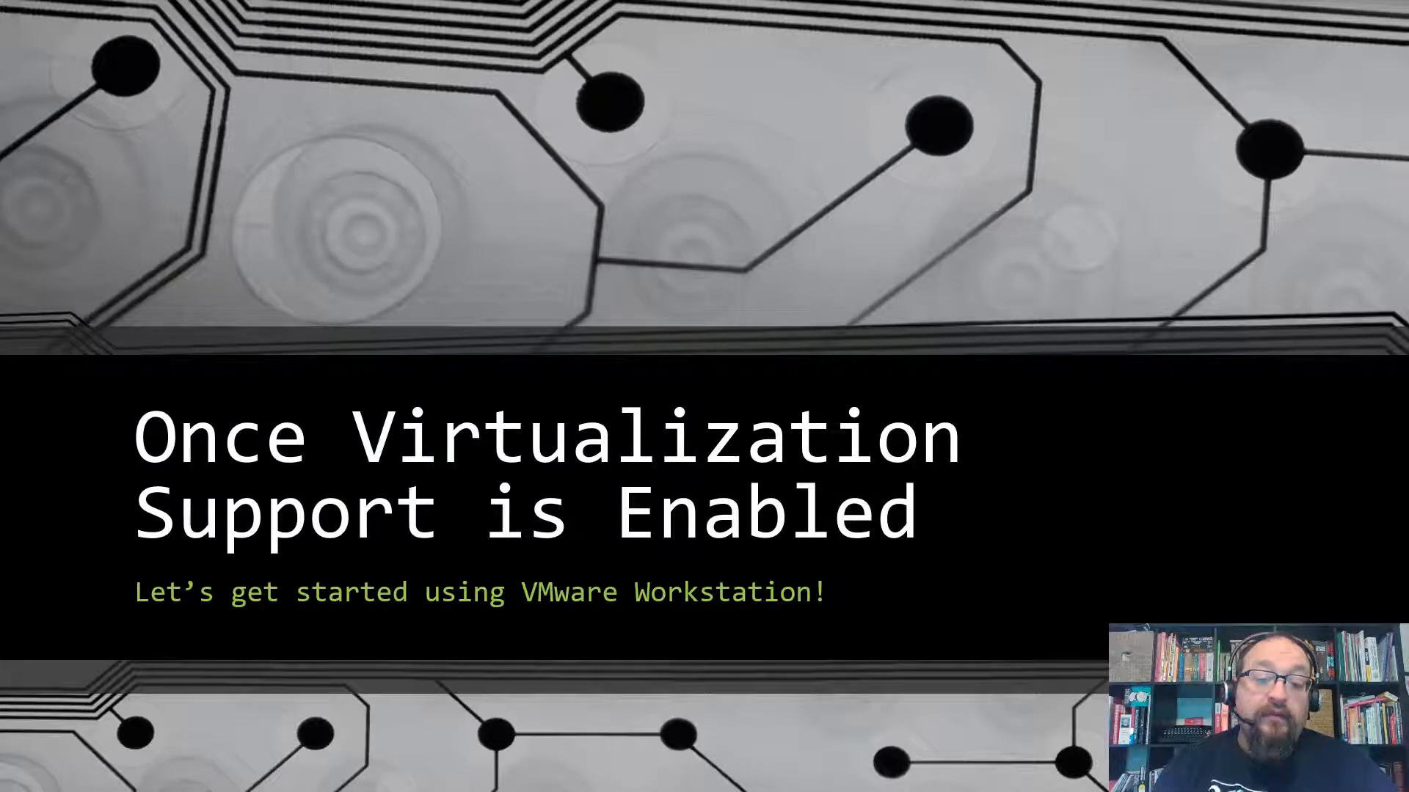
# End the slideshow, minimize PowerPoint, and close the 'amd-v' image search tab
pyautogui.press('Escape')
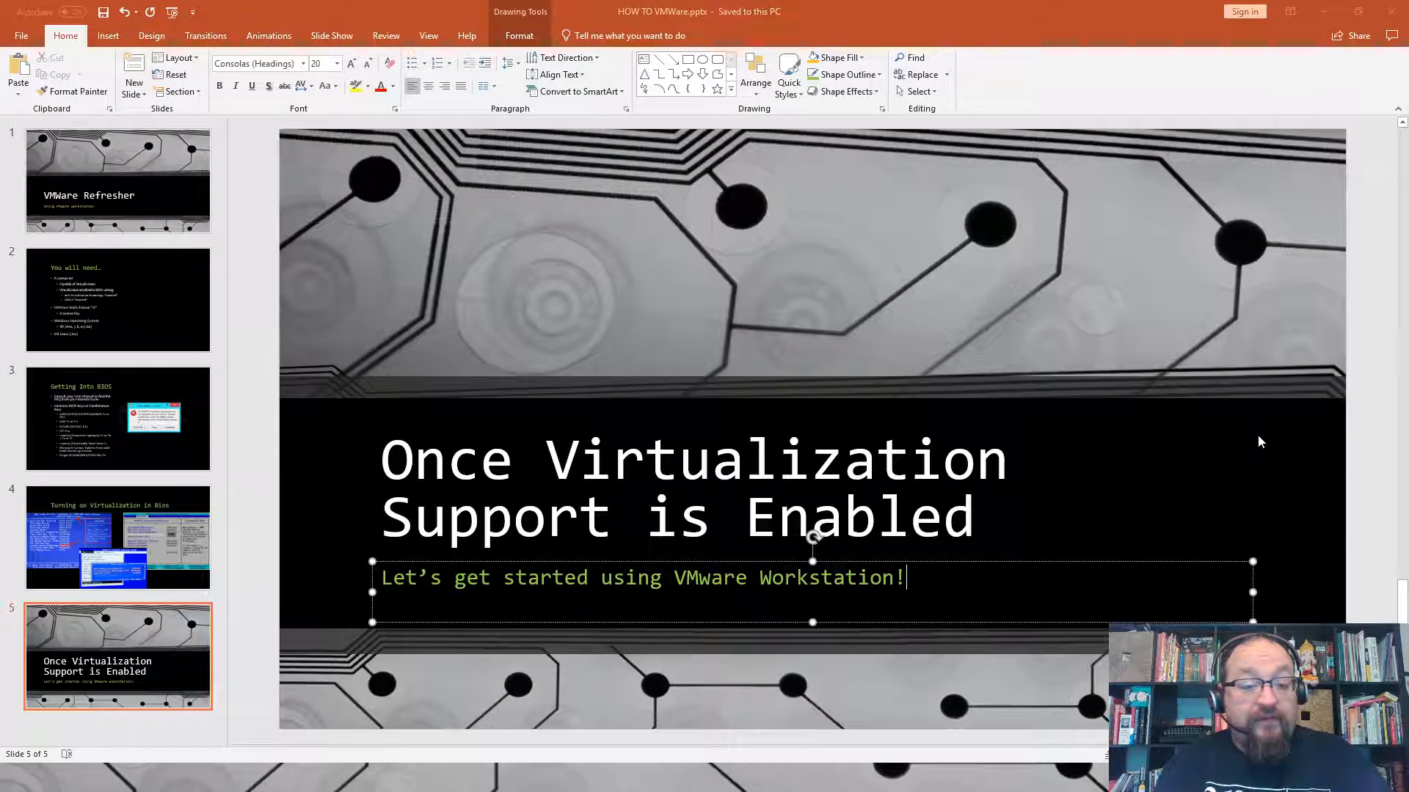
pyautogui.click(1325, 11)
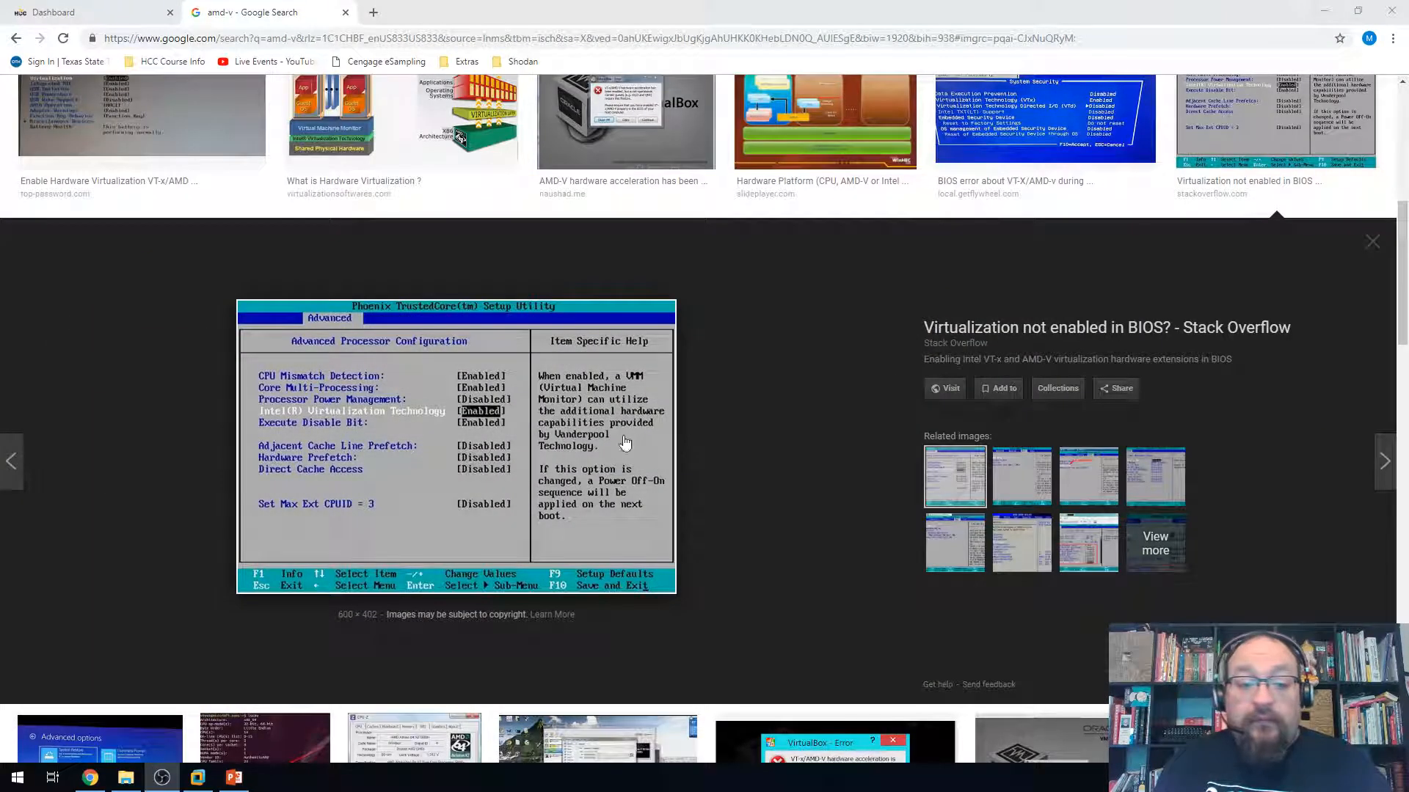
pyautogui.click(345, 12)
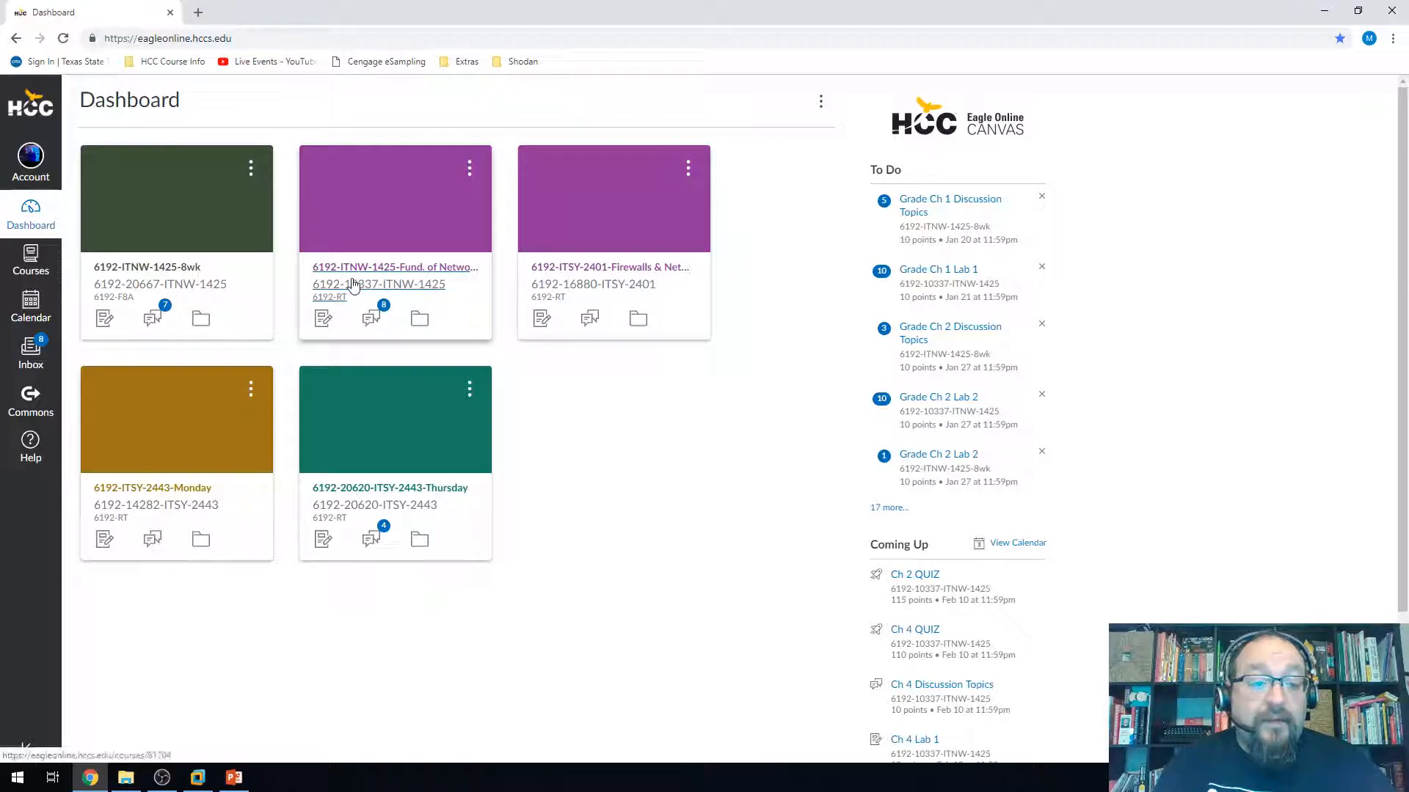
# From the 6192-ITSY-2443-Monday modules, open the Kivutu Dreamspark and VMap site in a new tab
pyautogui.click(165, 506)
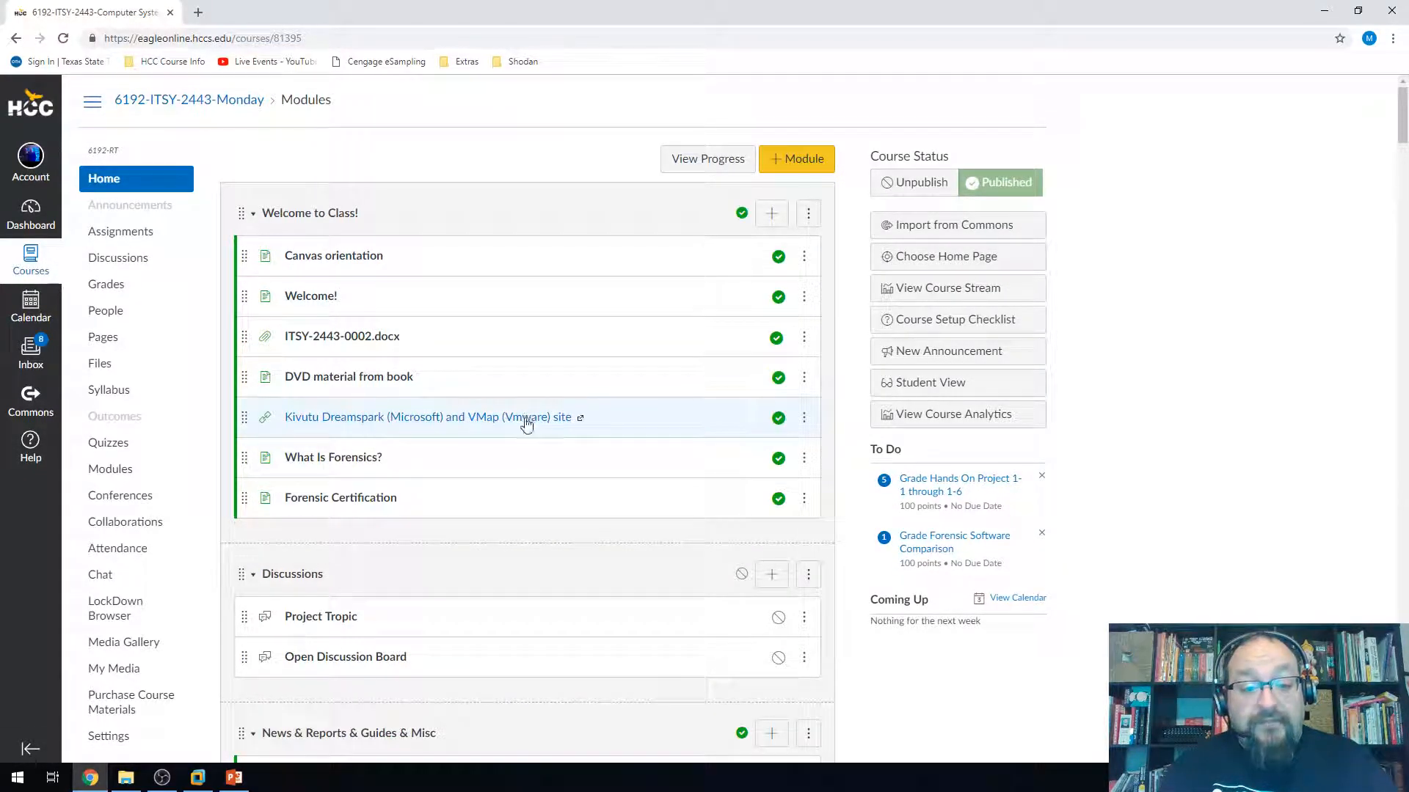
pyautogui.click(582, 421)
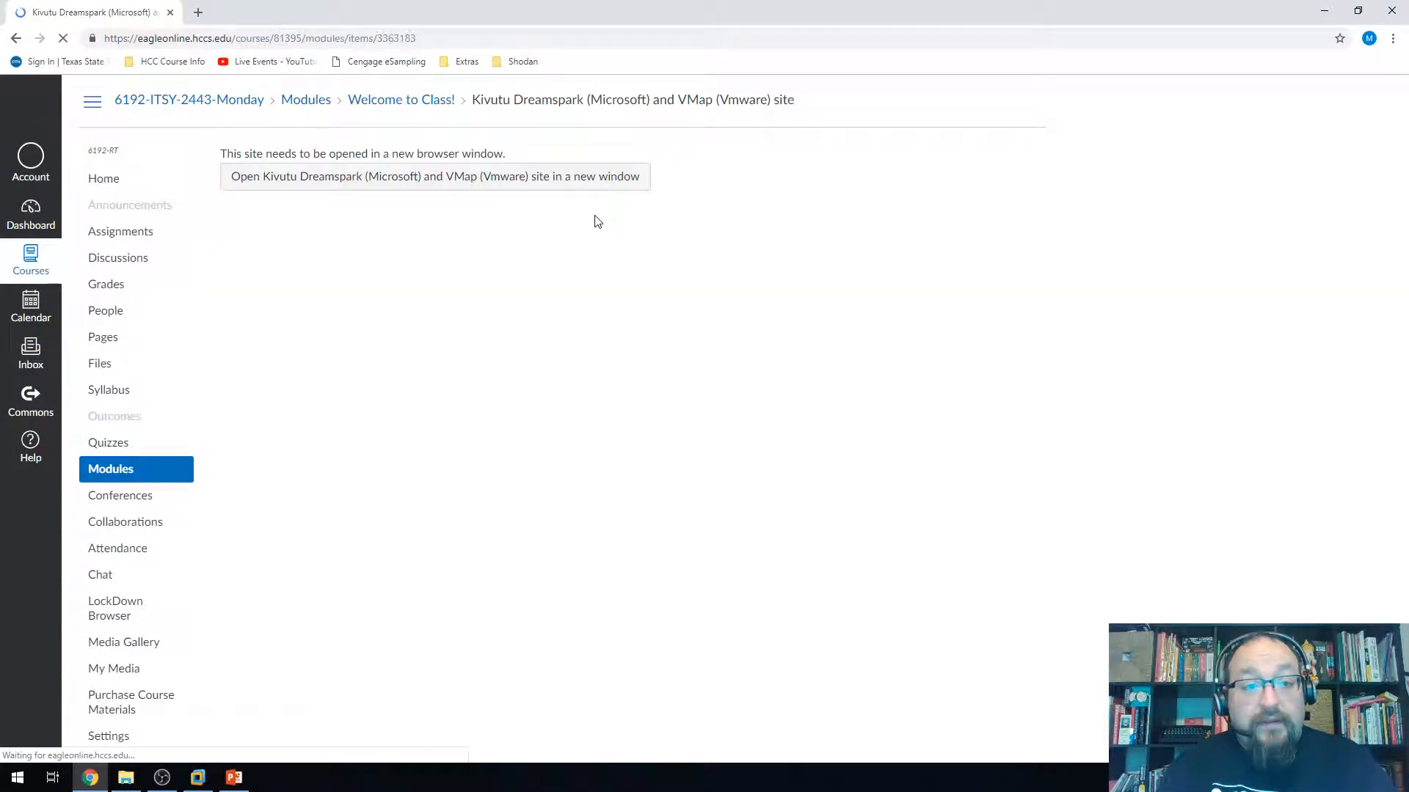
pyautogui.click(540, 178)
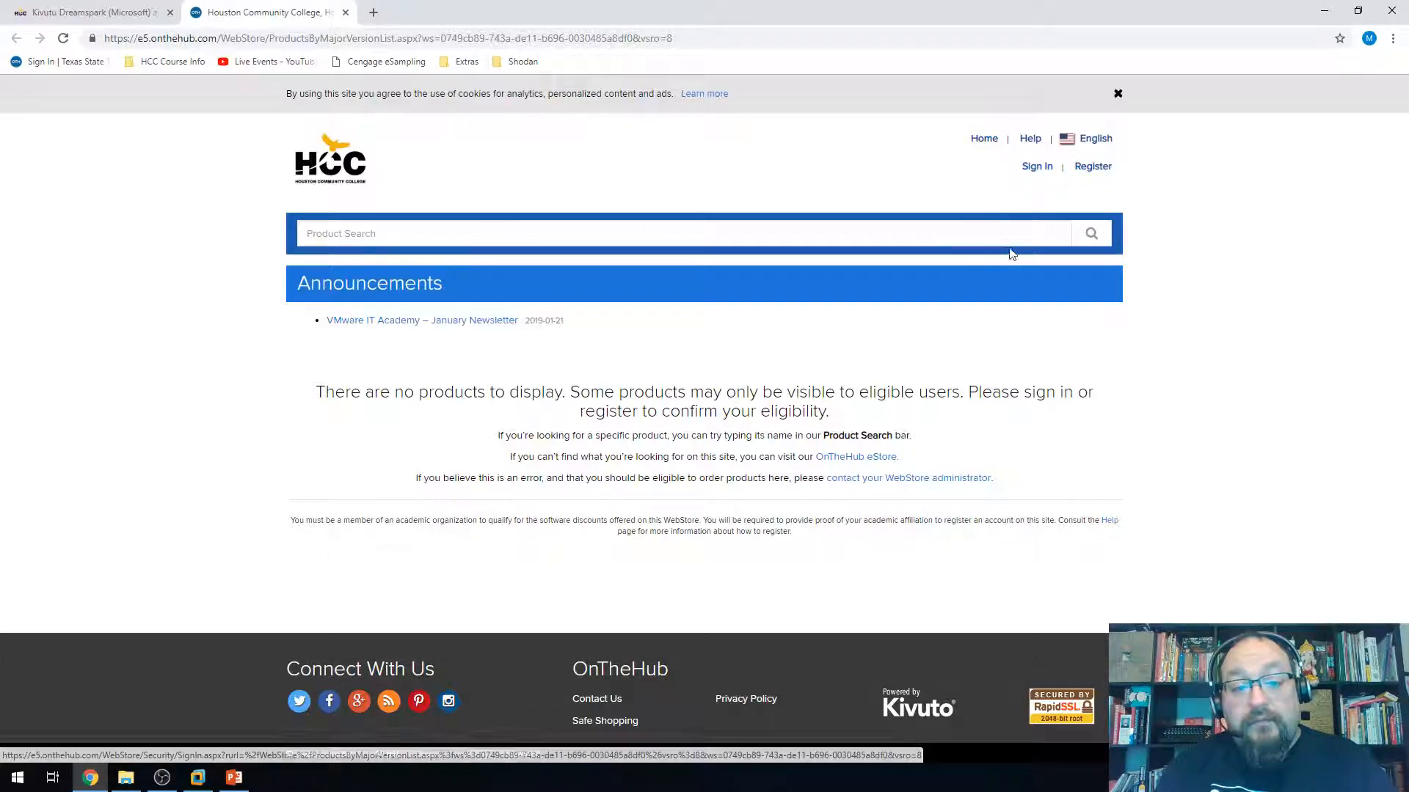
# Open and scroll through Kivuto's request-an-account form, then close both browser tabs
pyautogui.click(1100, 170)
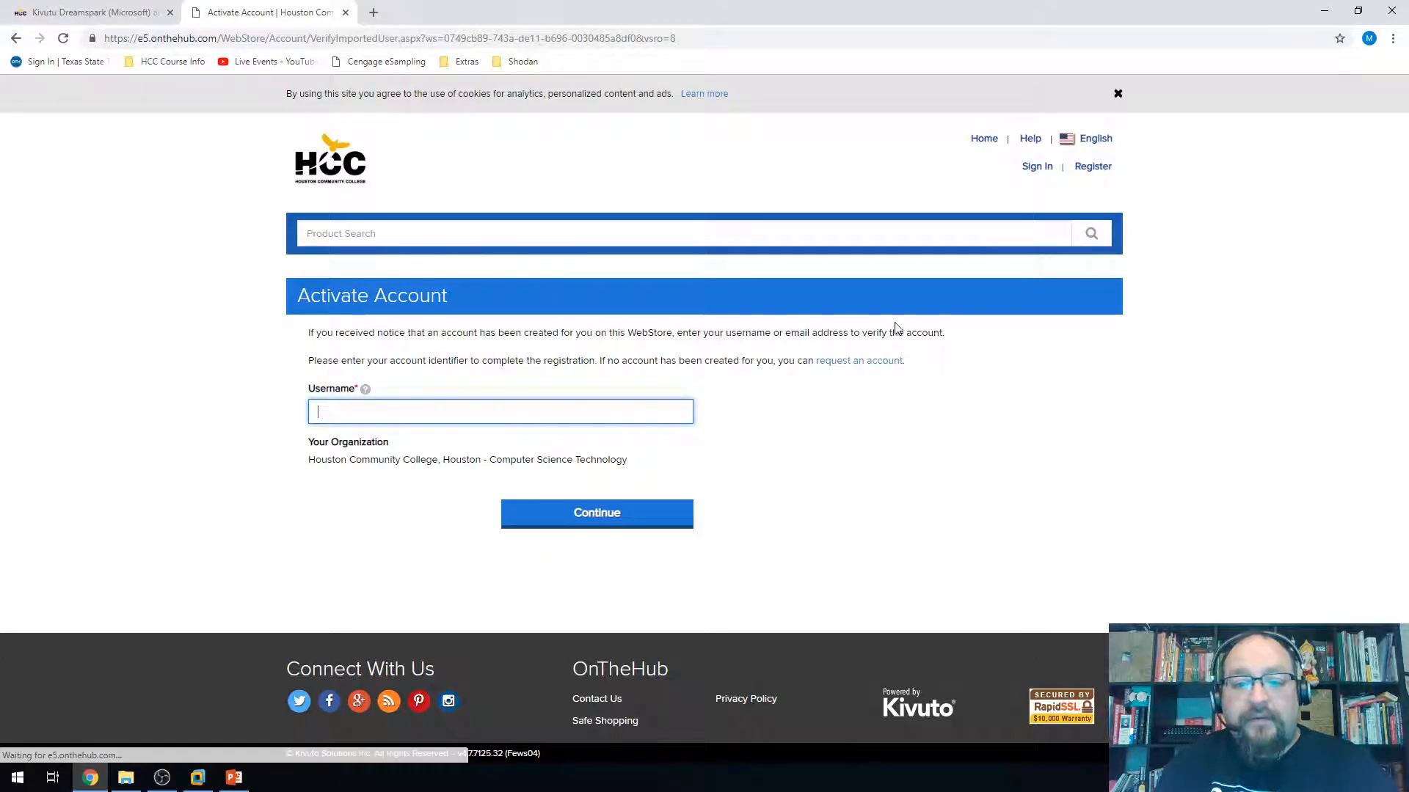
pyautogui.moveTo(803, 361); pyautogui.dragTo(910, 361)
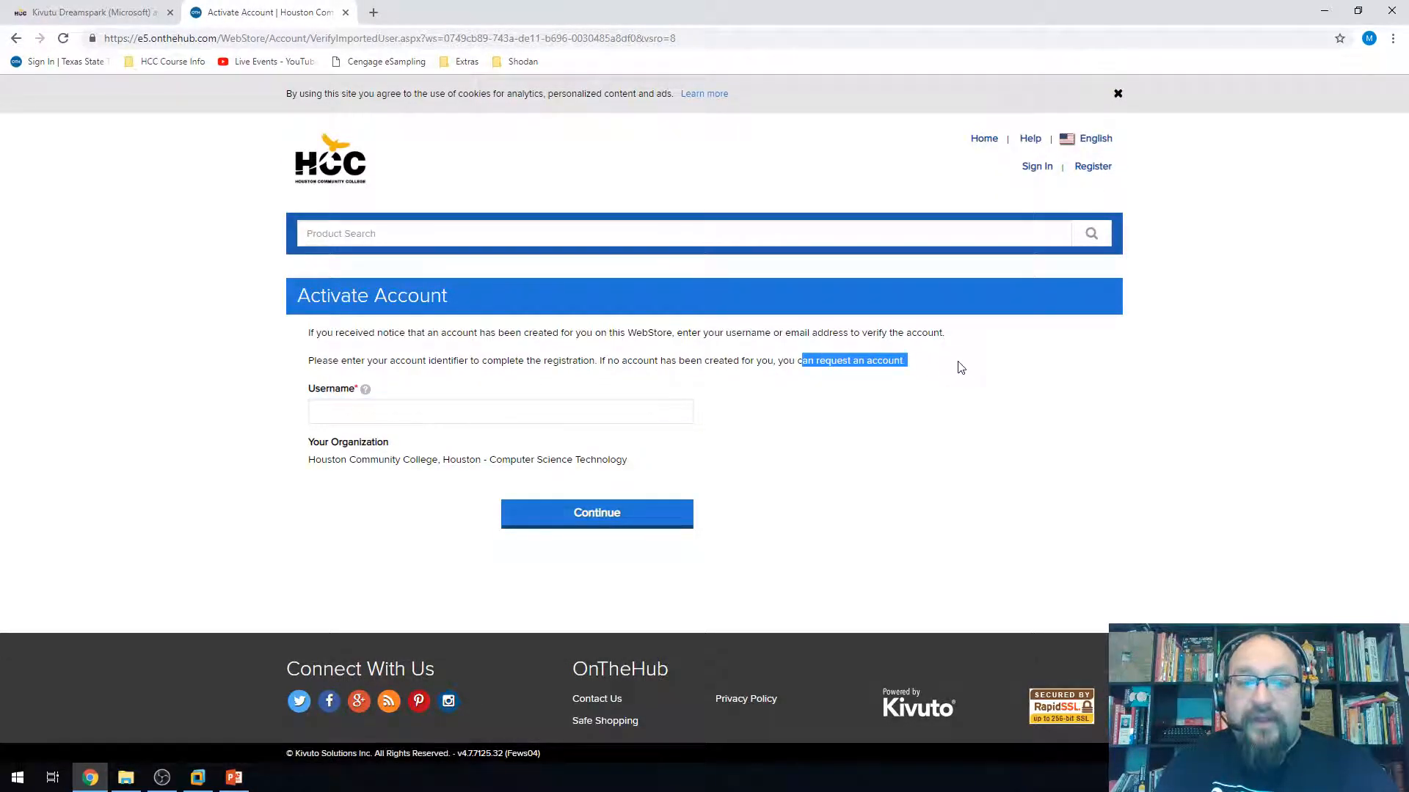
pyautogui.click(980, 374)
pyautogui.click(840, 364)
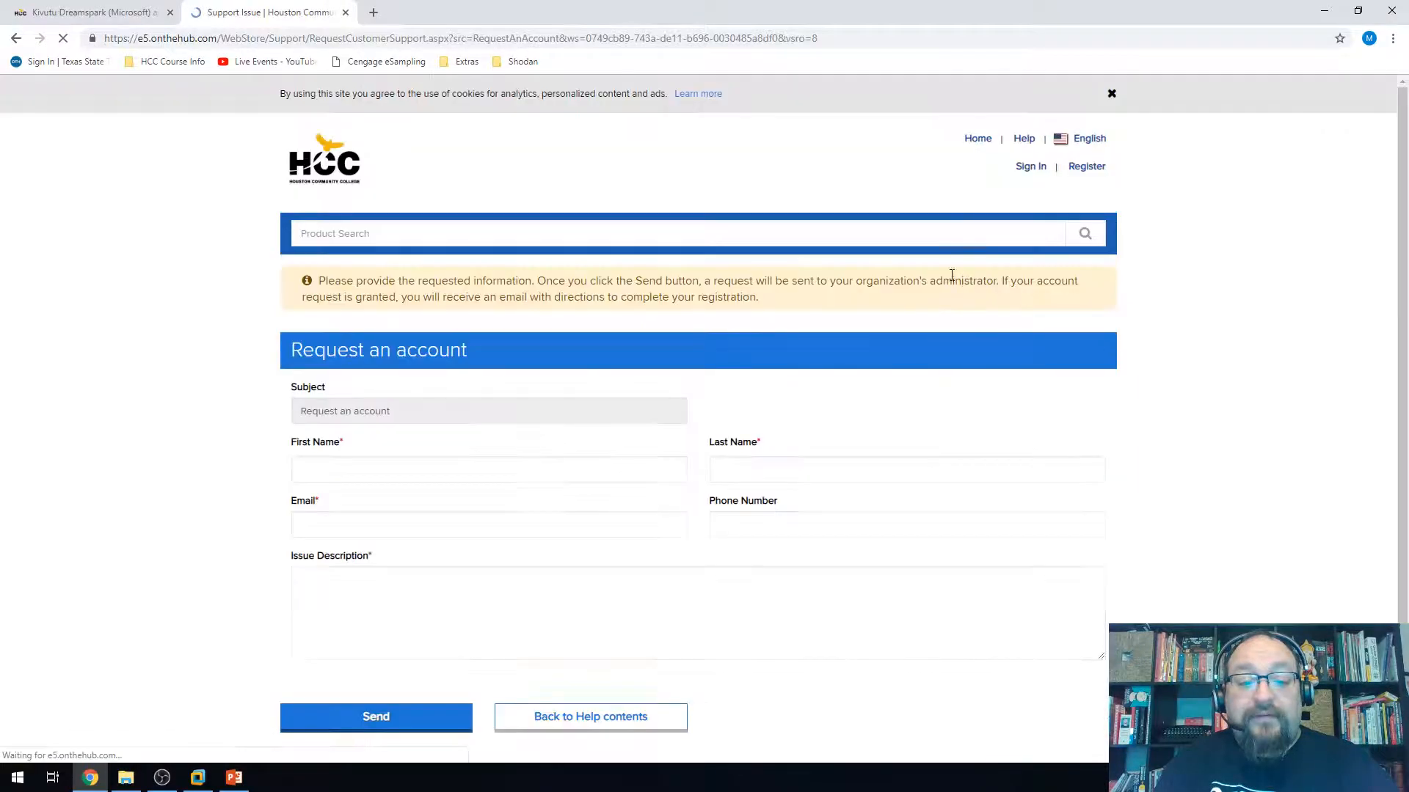
pyautogui.scroll(-3, 424, 465)
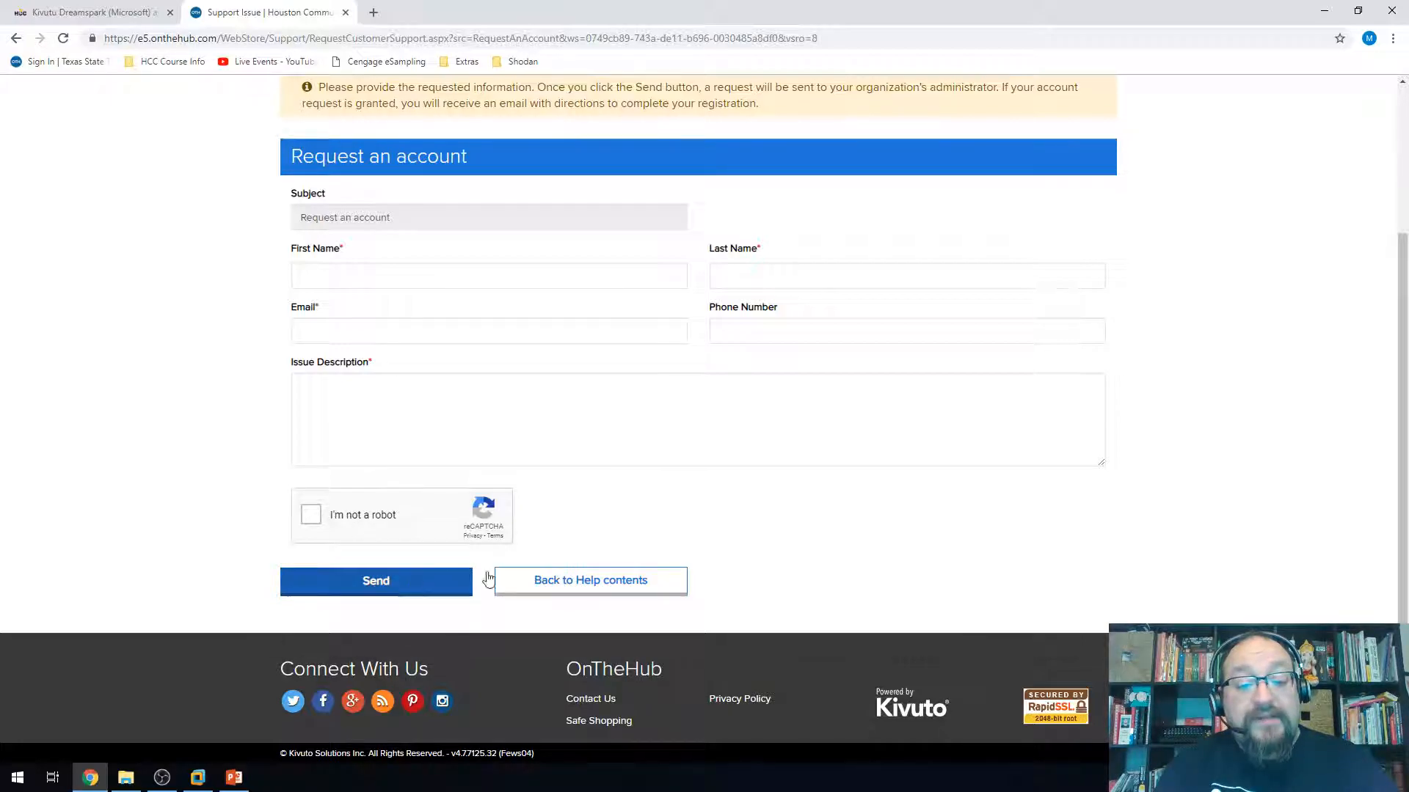
pyautogui.scroll(2, 733, 526)
pyautogui.scroll(2, 733, 526)
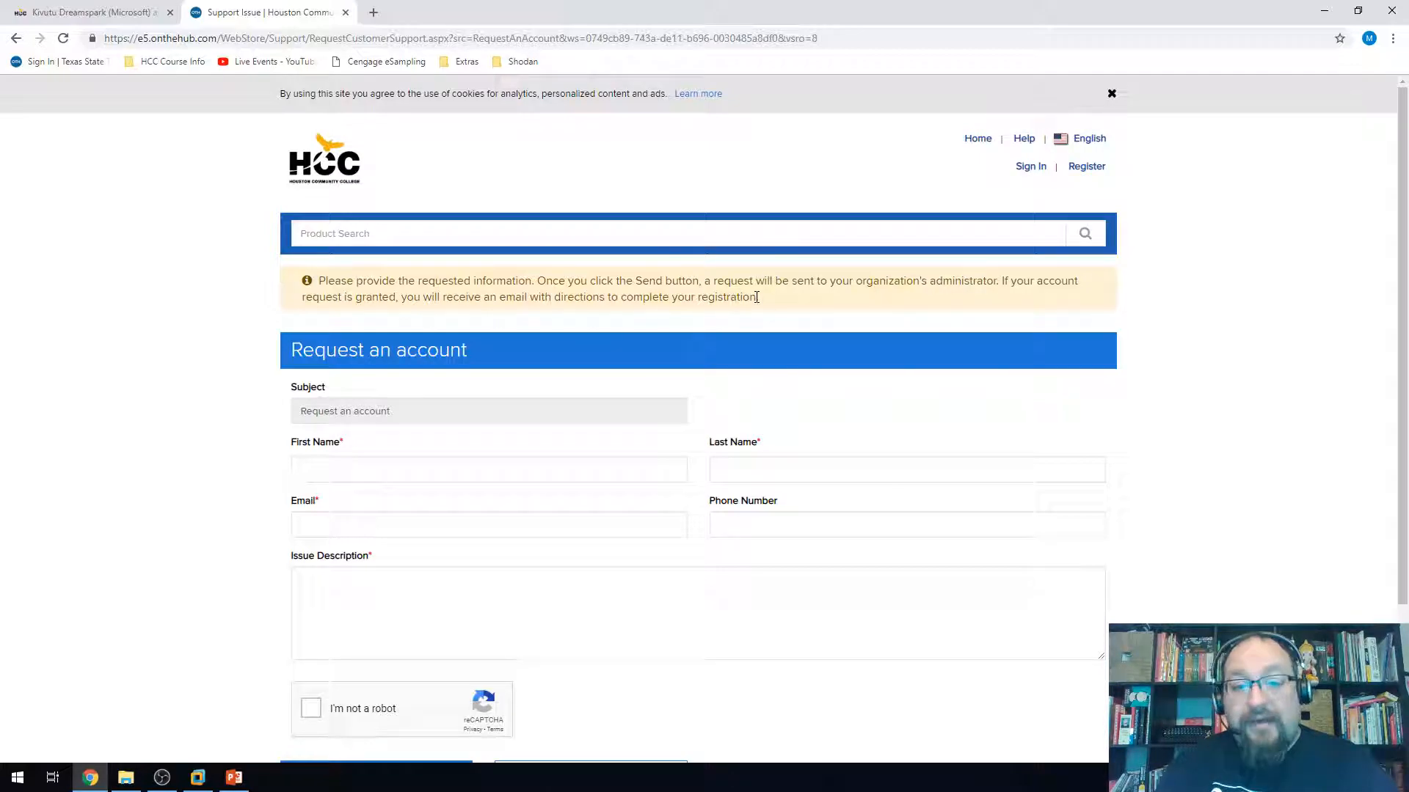
pyautogui.click(346, 13)
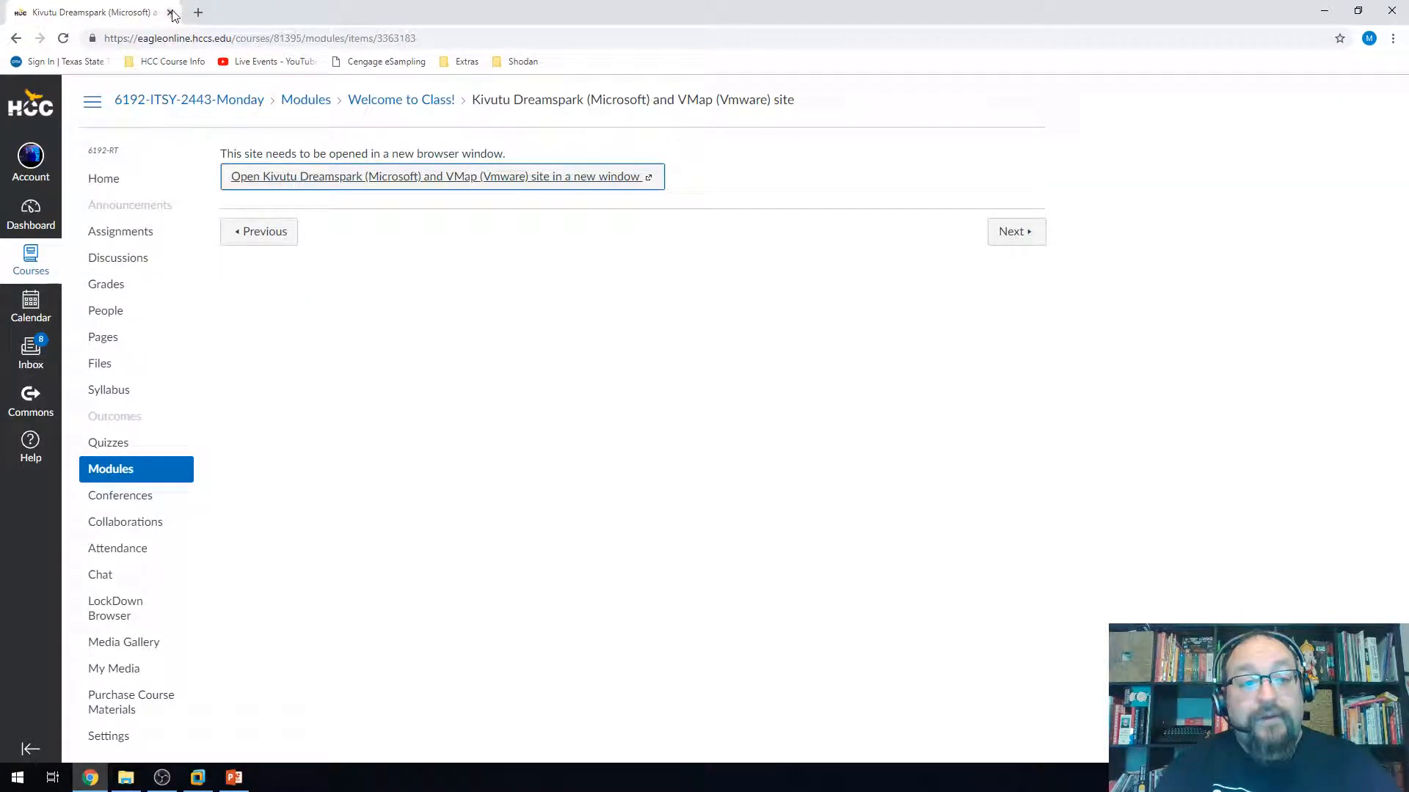
pyautogui.click(170, 12)
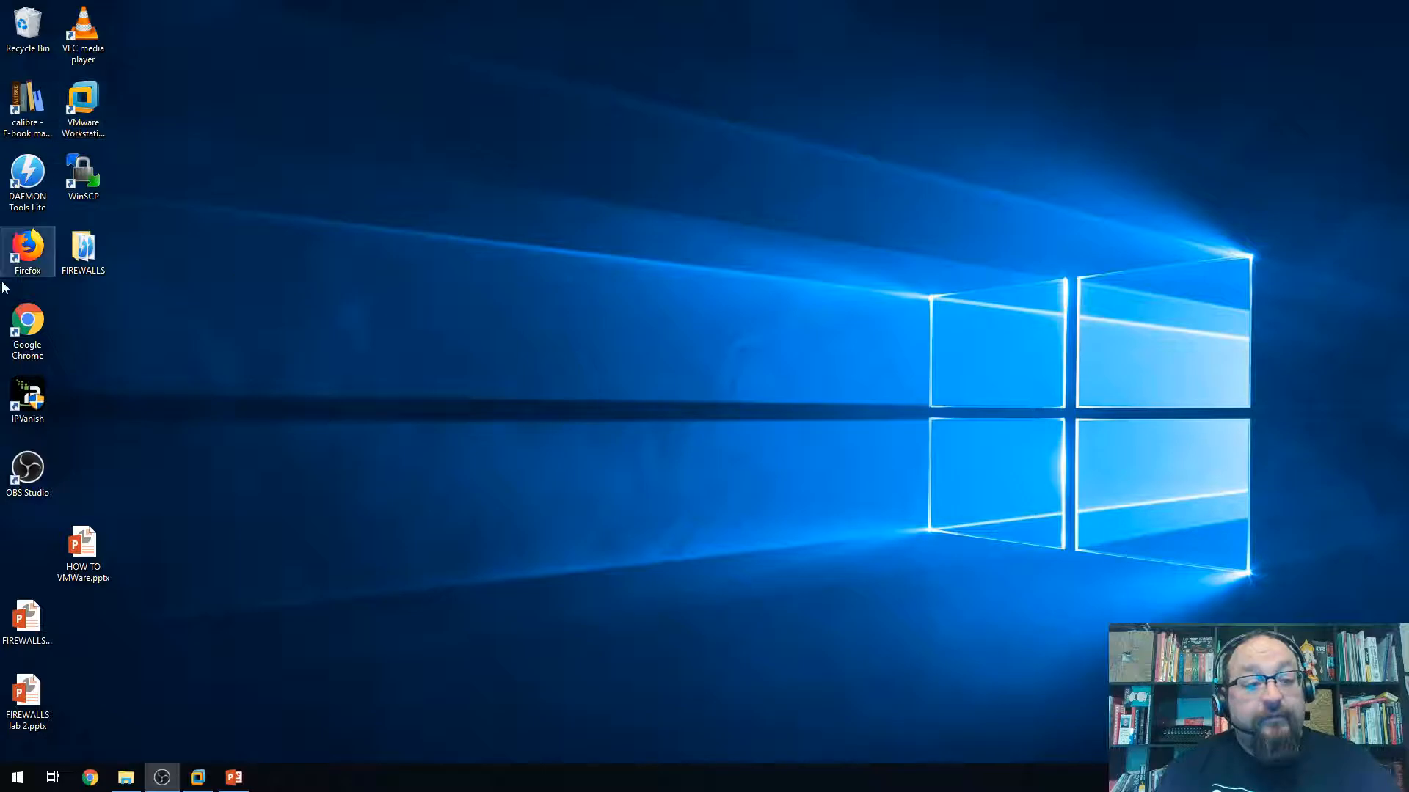
# Bring VMware Workstation forward, glance at the Win ISOs folder's Windows ISO files, then minimize it
pyautogui.click(198, 777)
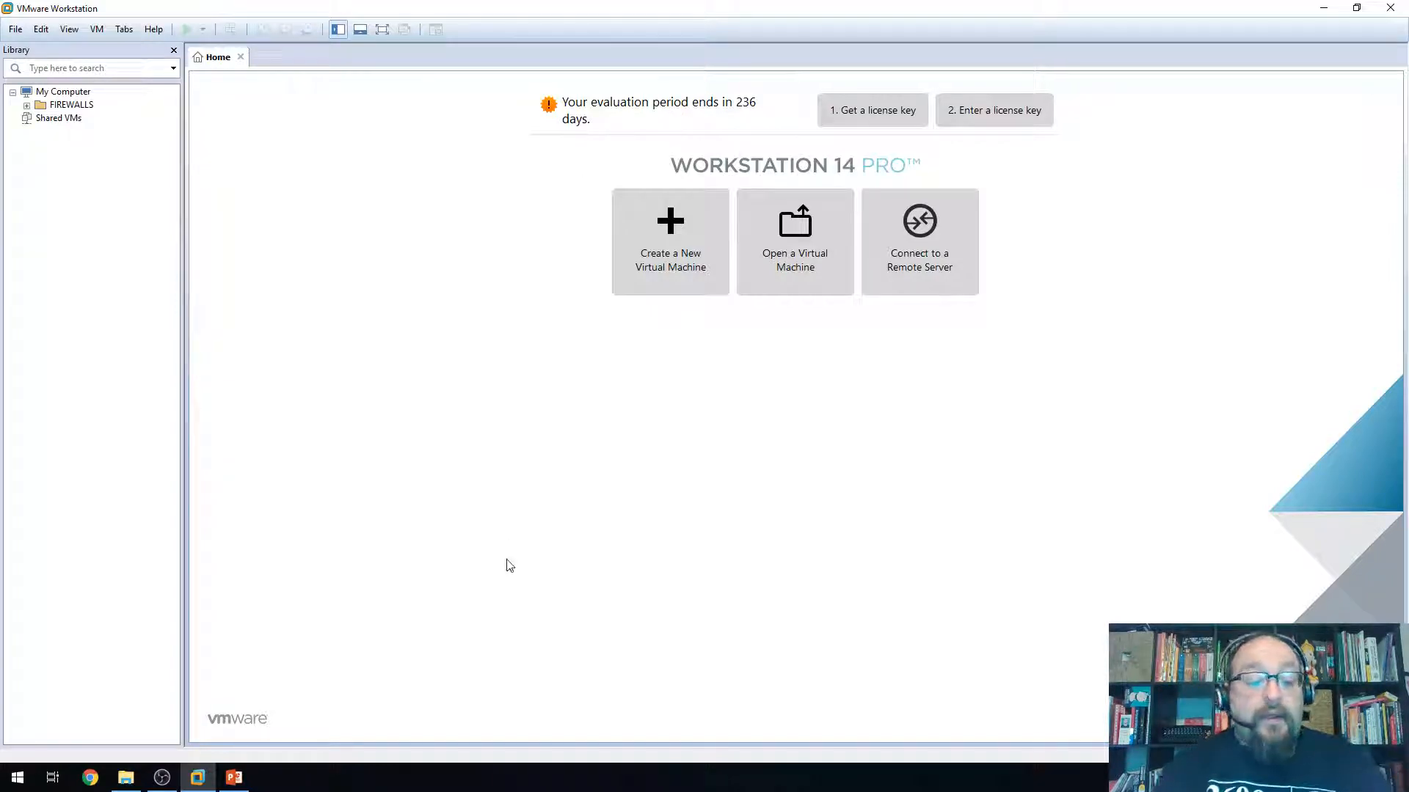
pyautogui.click(125, 777)
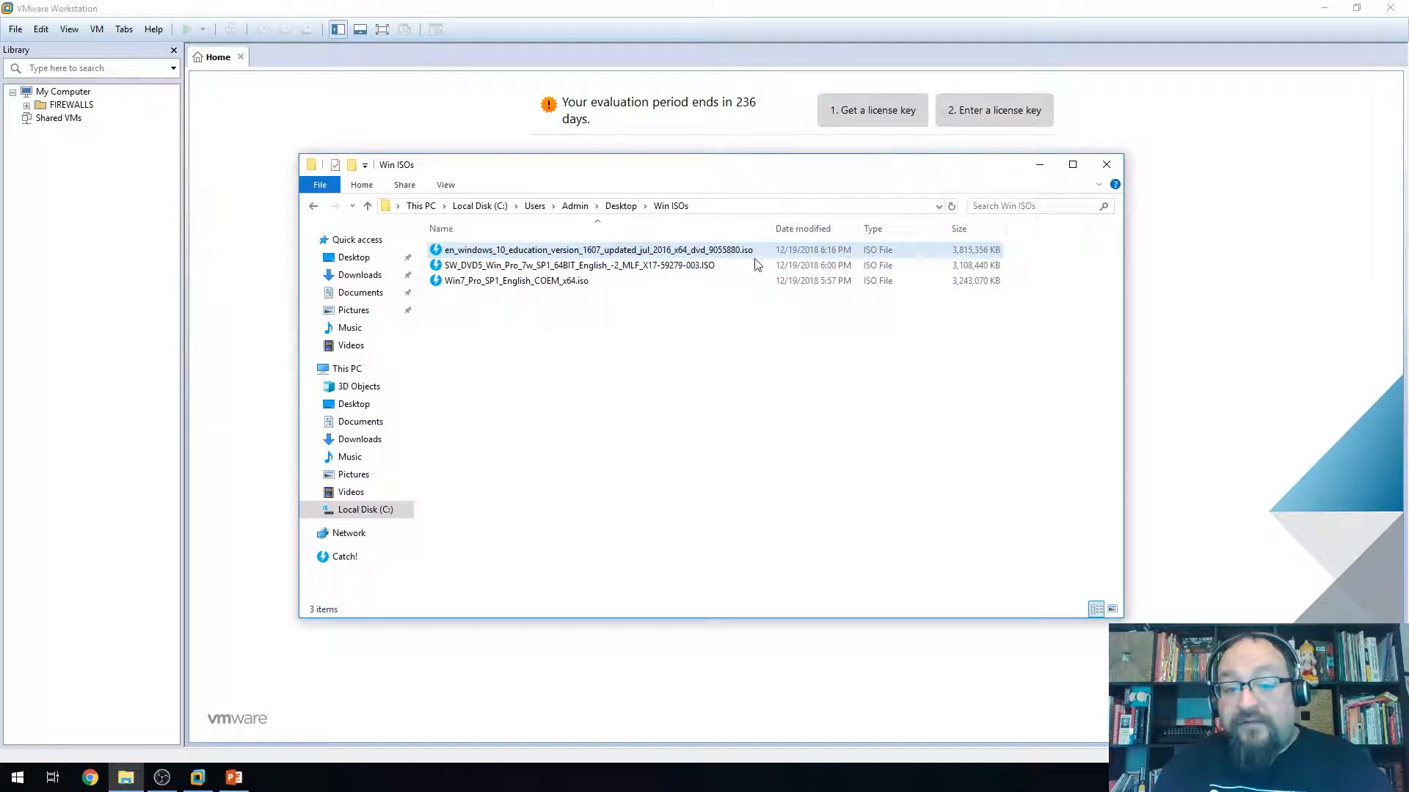
pyautogui.click(1036, 170)
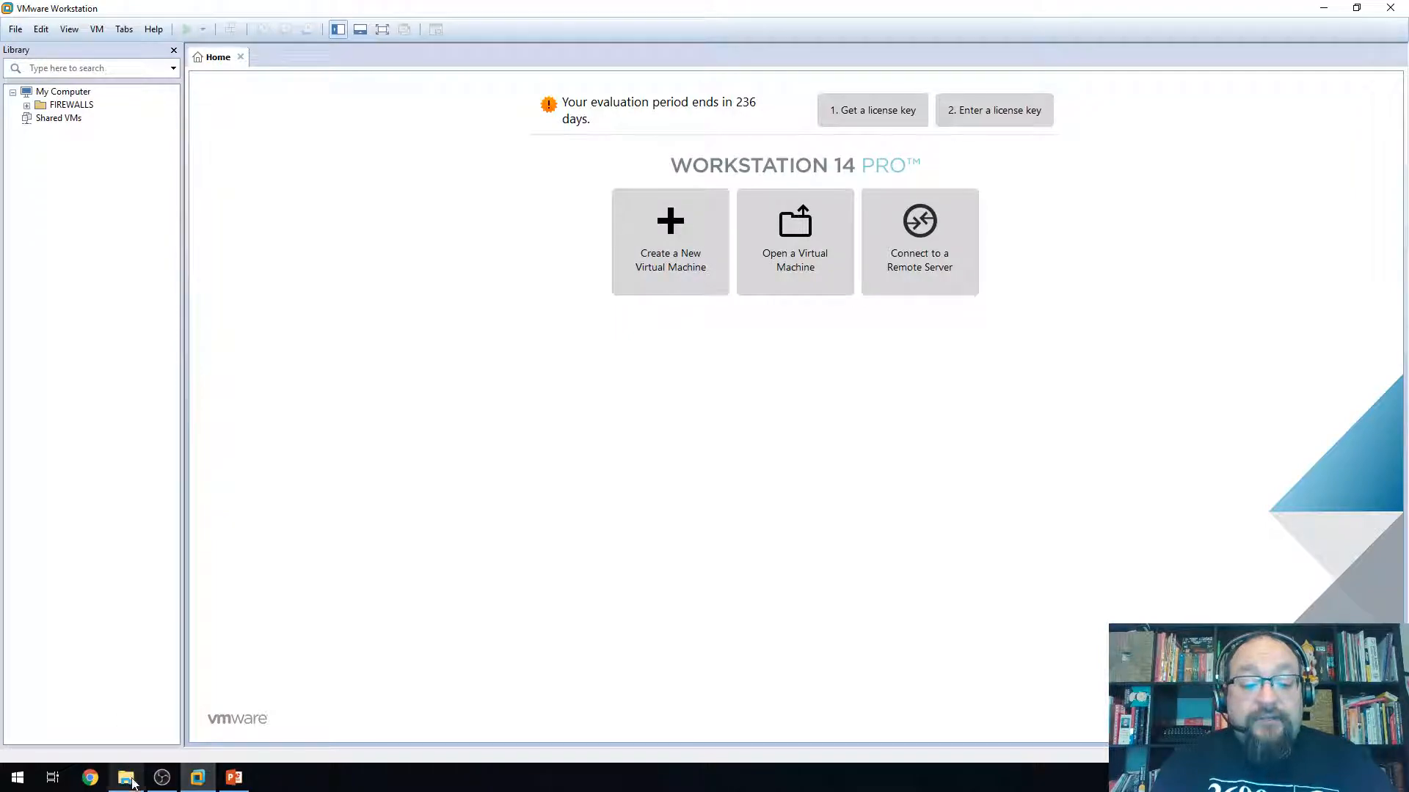
pyautogui.moveTo(129, 782)
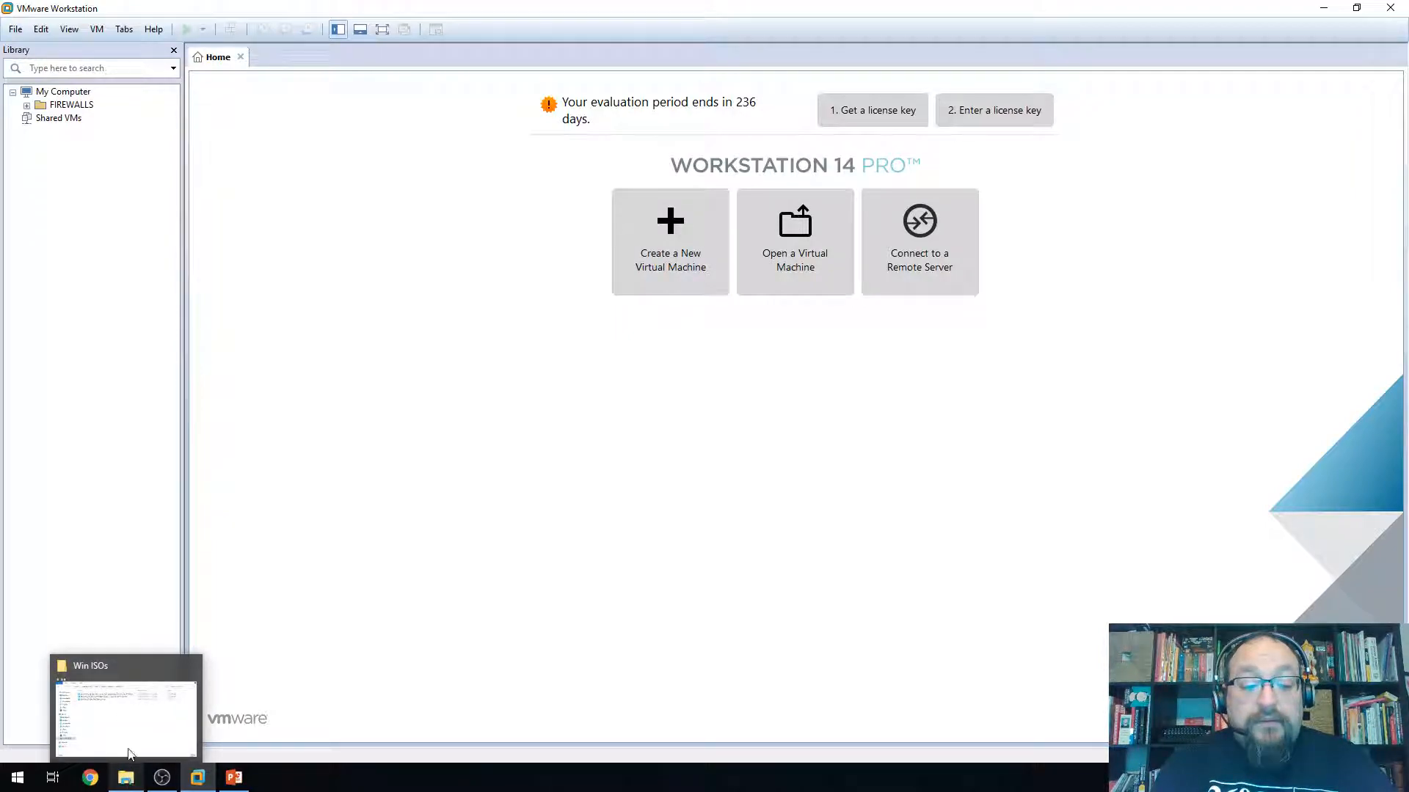
# Start a Custom new virtual machine and keep Workstation 14.x hardware compatibility
pyautogui.click(663, 254)
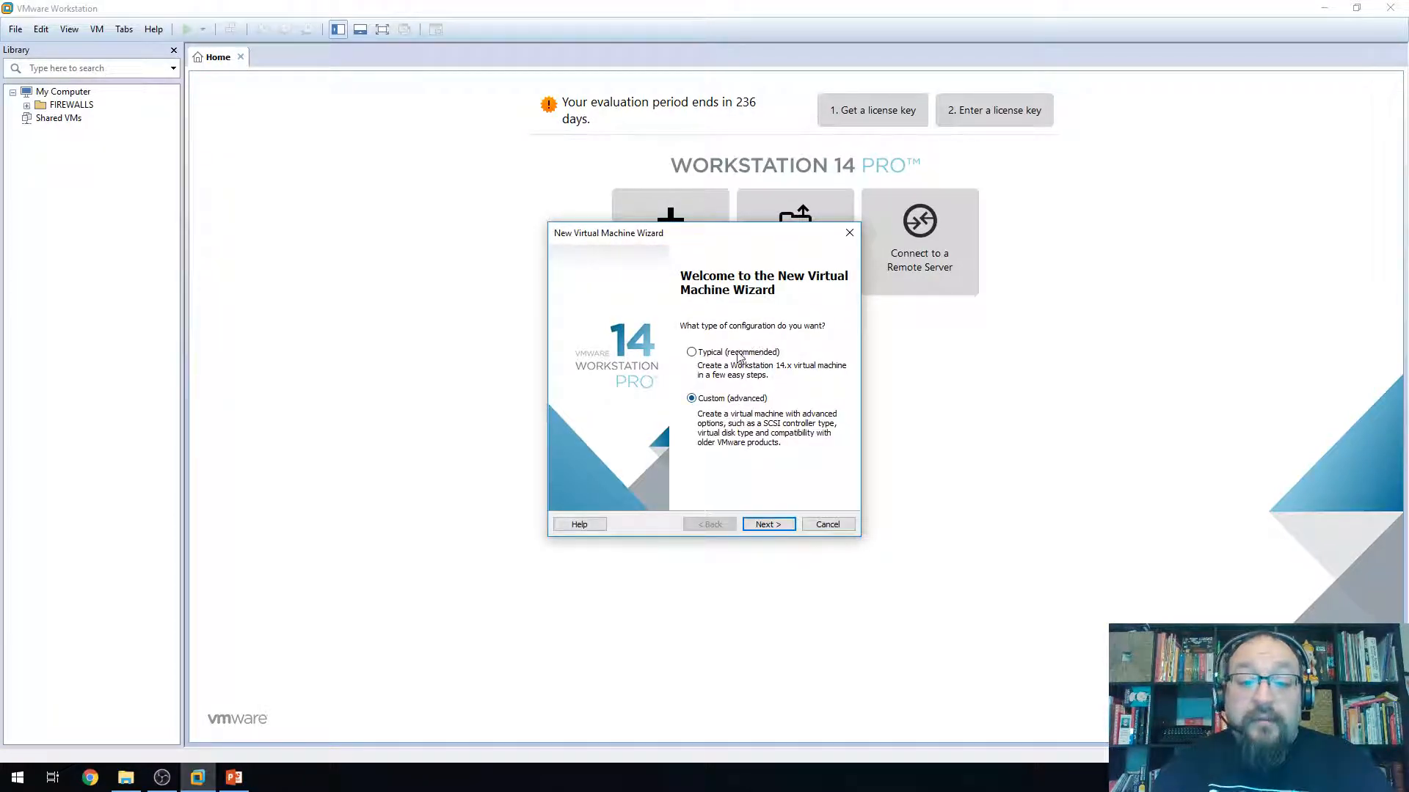
pyautogui.click(767, 524)
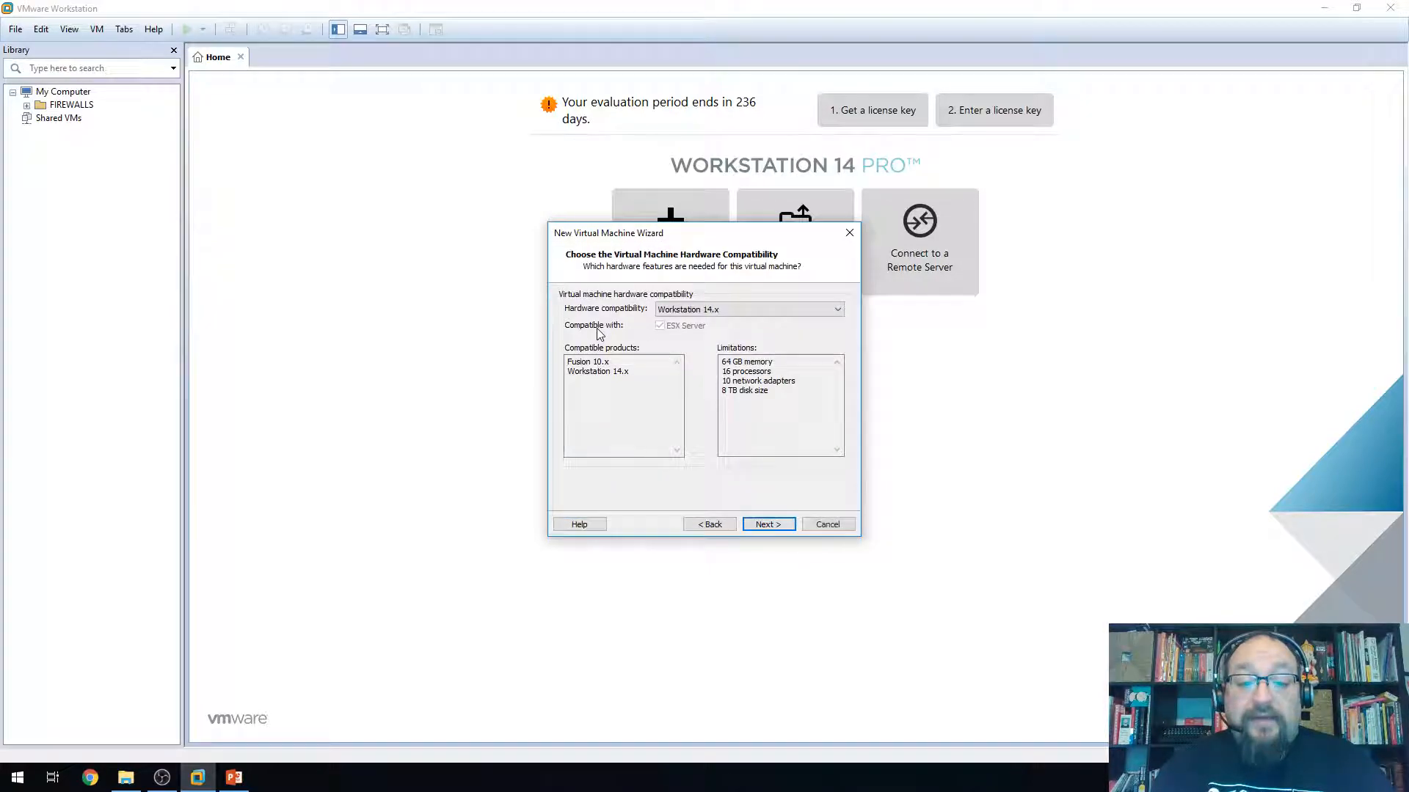
pyautogui.click(696, 314)
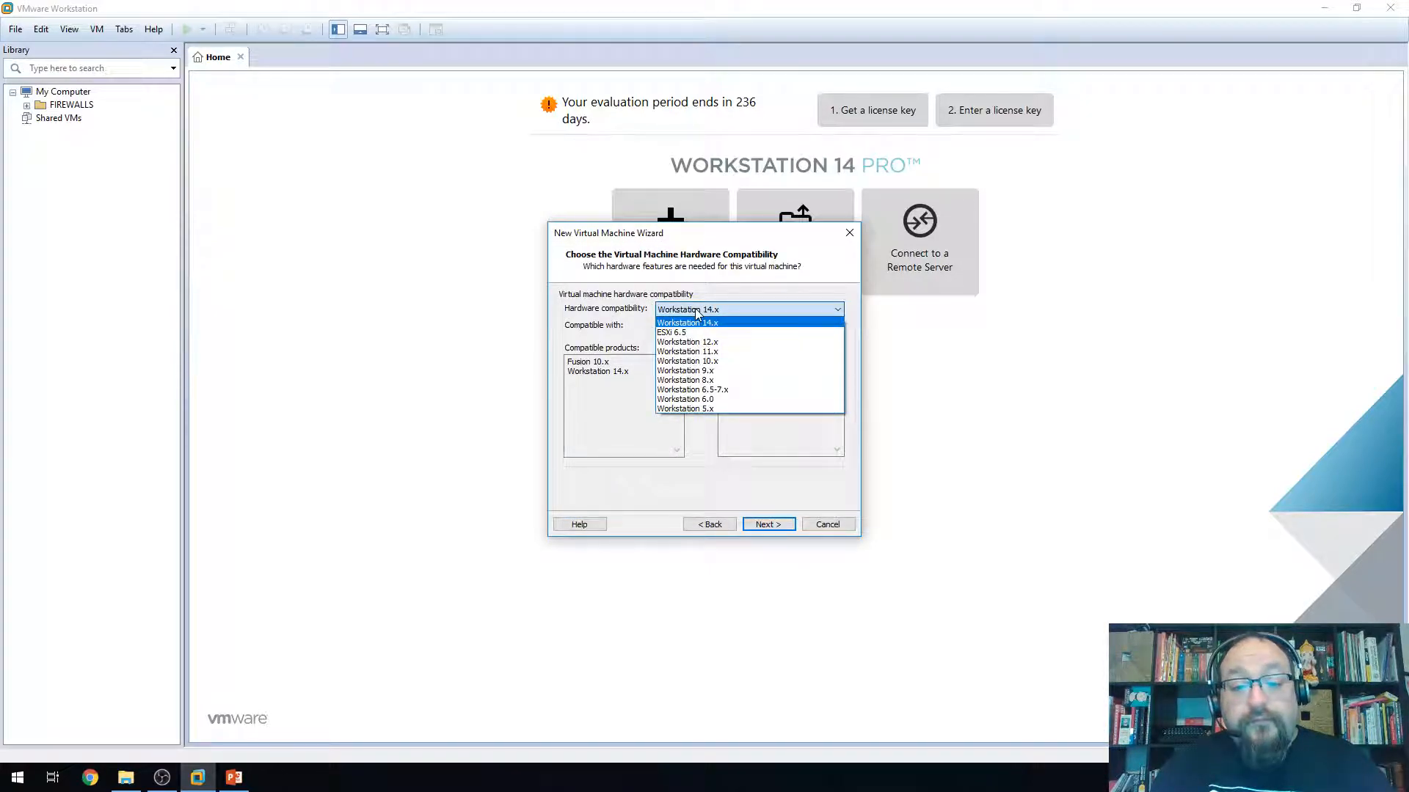
pyautogui.click(696, 313)
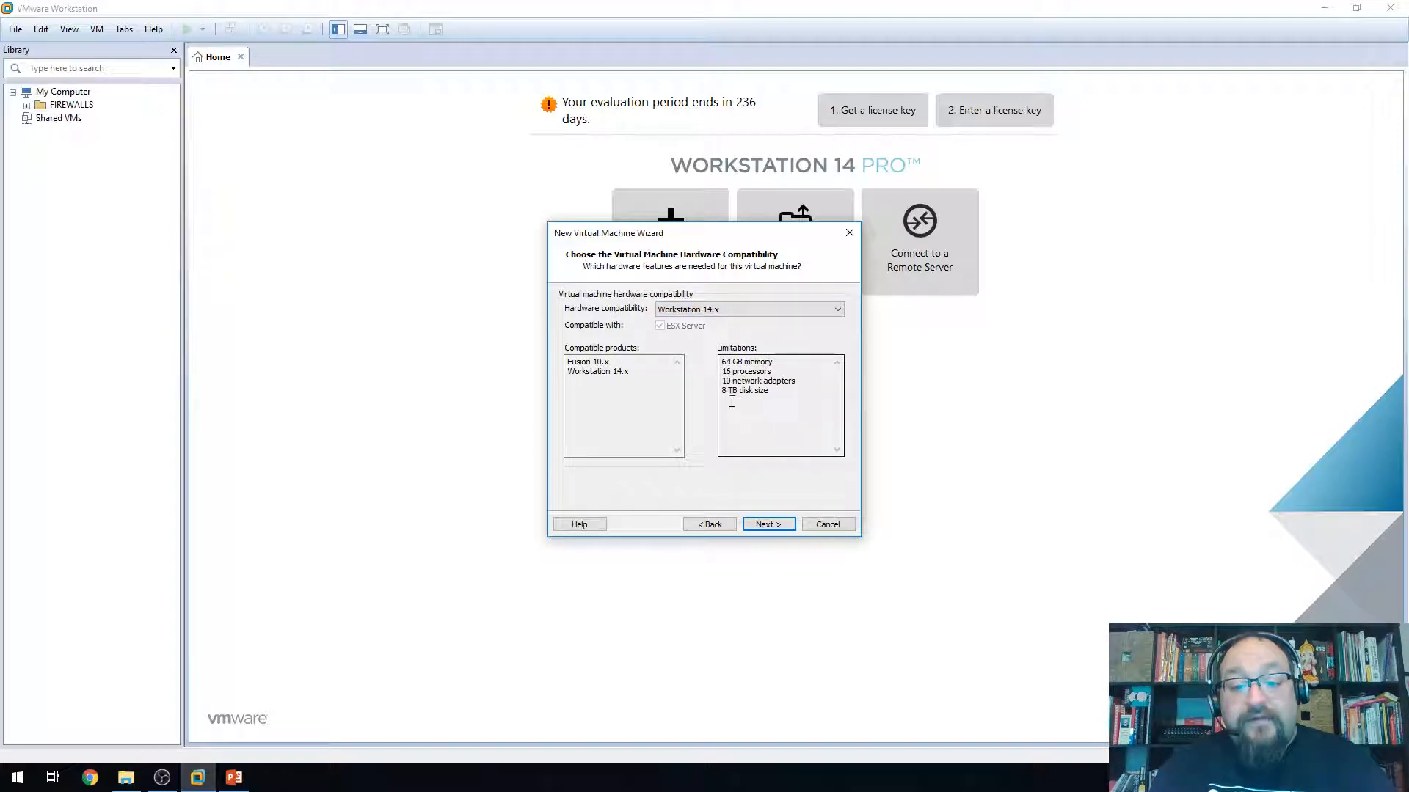
# Highlight the Workstation 14.x limits: 64 GB memory, processors, network adapters and 8 TB disks
pyautogui.moveTo(722, 391); pyautogui.dragTo(743, 360)
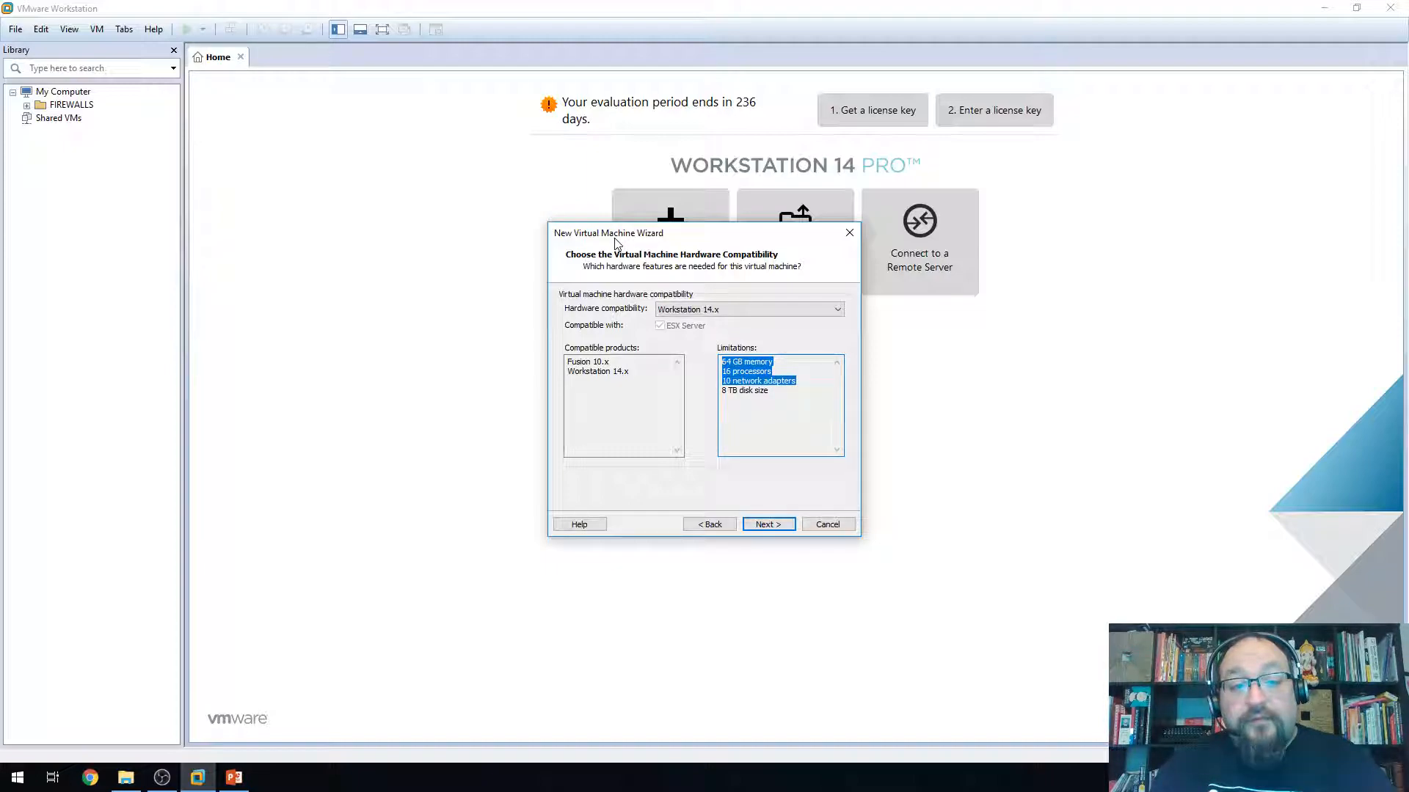
pyautogui.click(735, 391)
pyautogui.moveTo(764, 392); pyautogui.dragTo(716, 387)
pyautogui.click(719, 389)
pyautogui.doubleClick(743, 383)
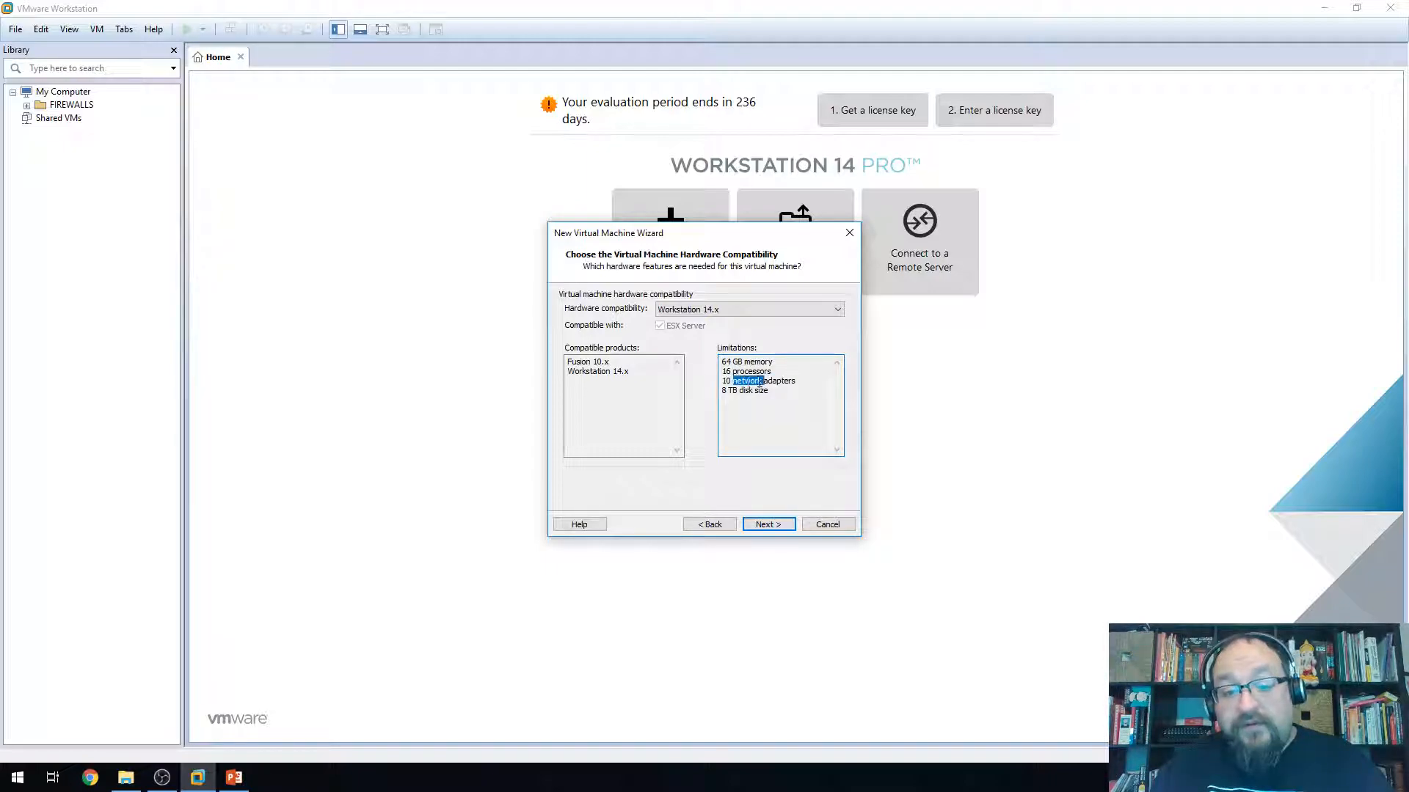
pyautogui.doubleClick(742, 372)
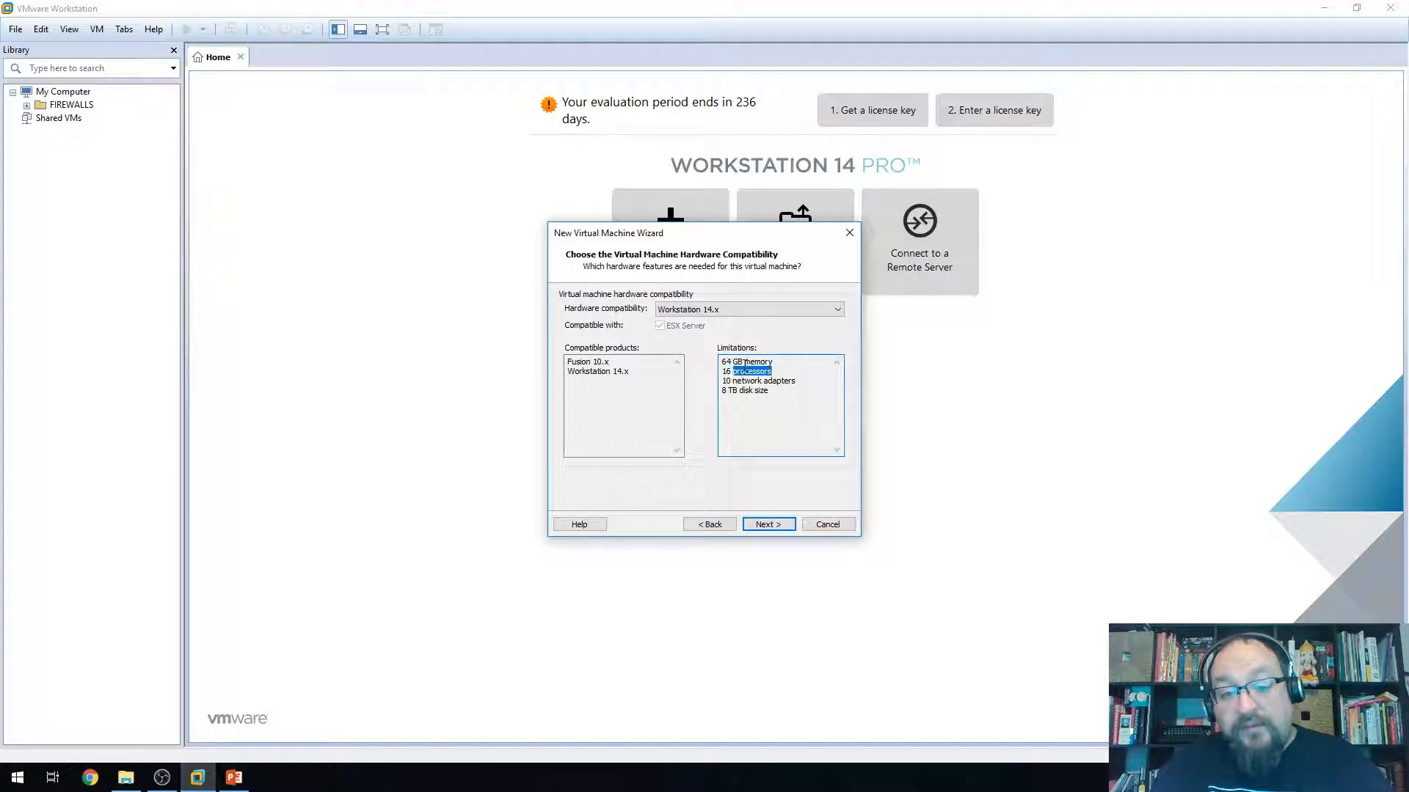
pyautogui.moveTo(723, 362); pyautogui.dragTo(774, 363)
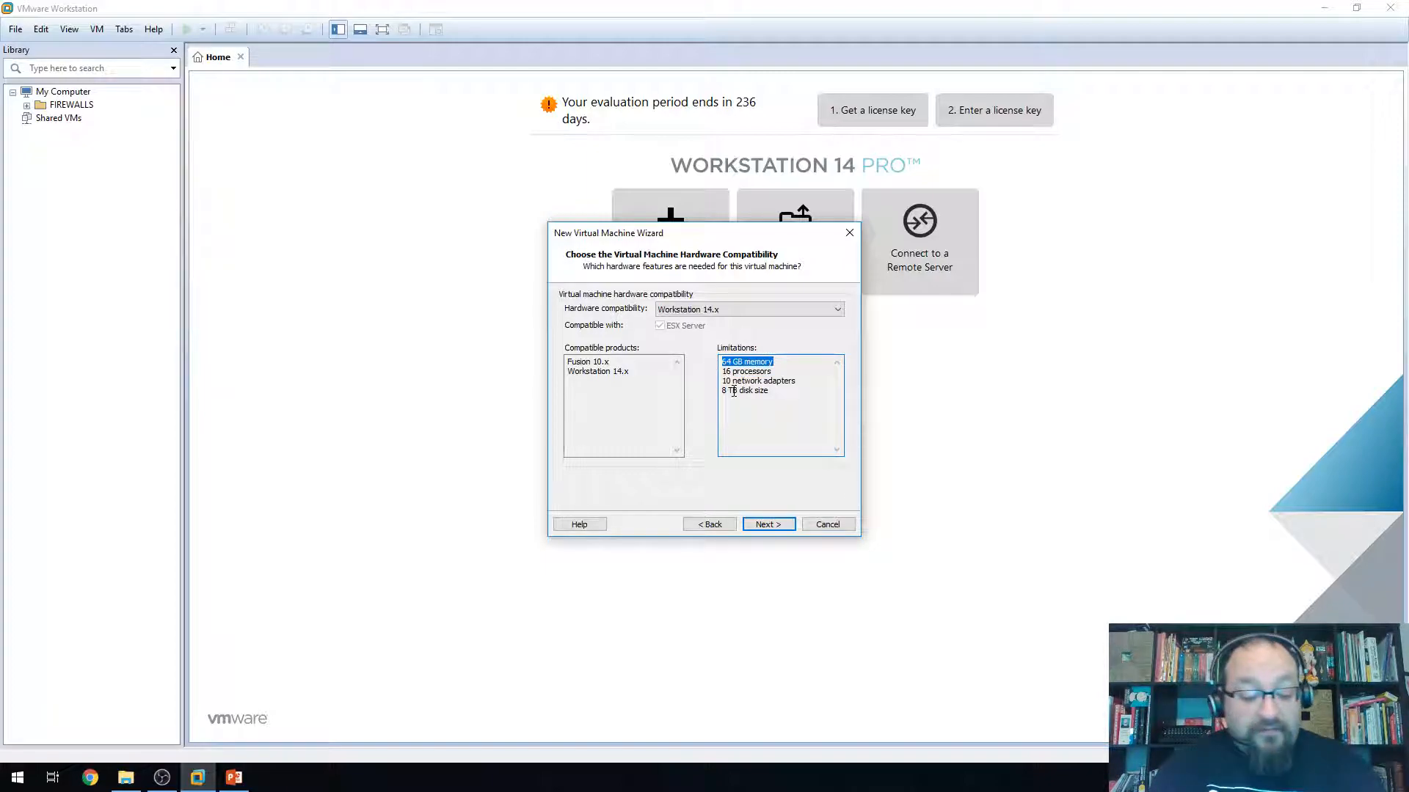
pyautogui.press('super')
pyautogui.write('sysi')
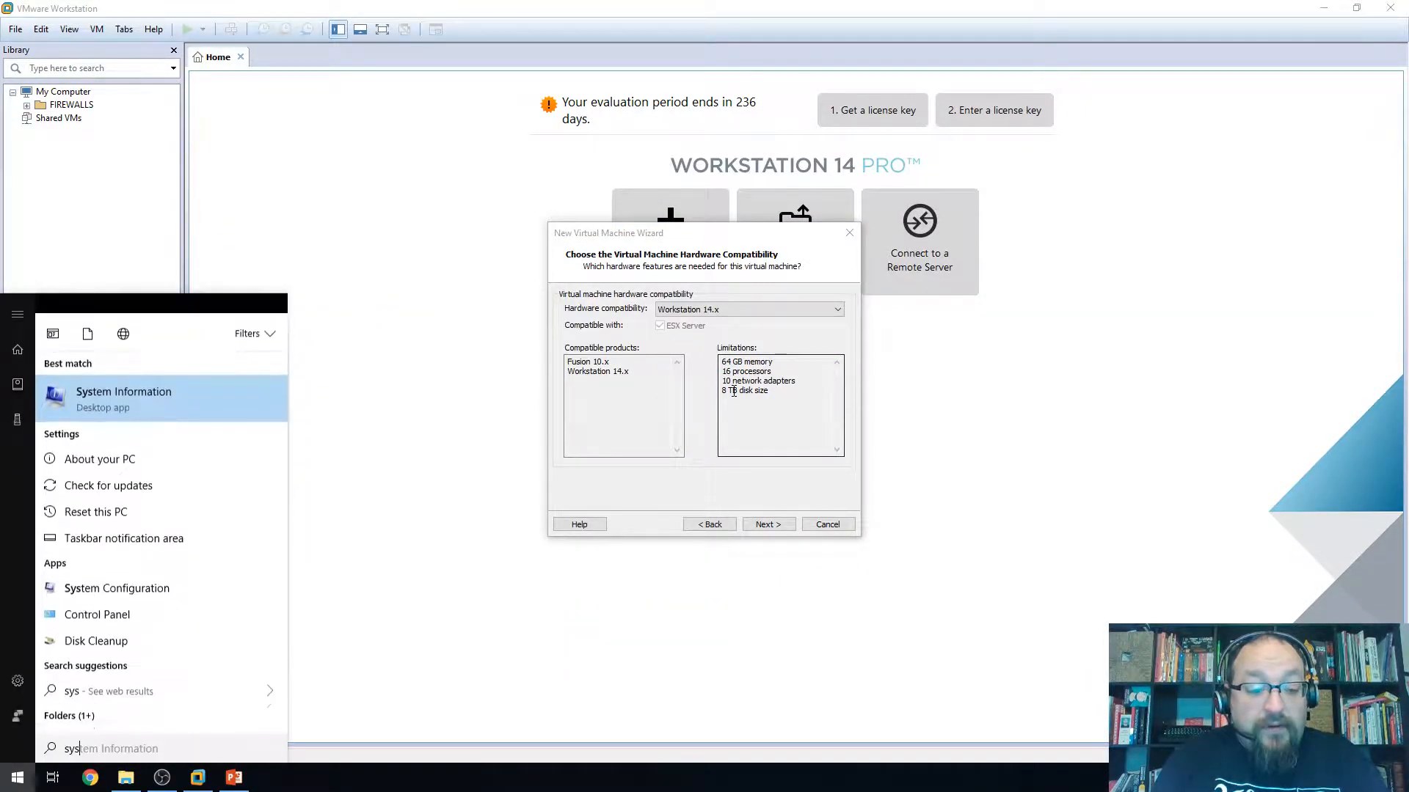
pyautogui.write('n')
pyautogui.press('Return')
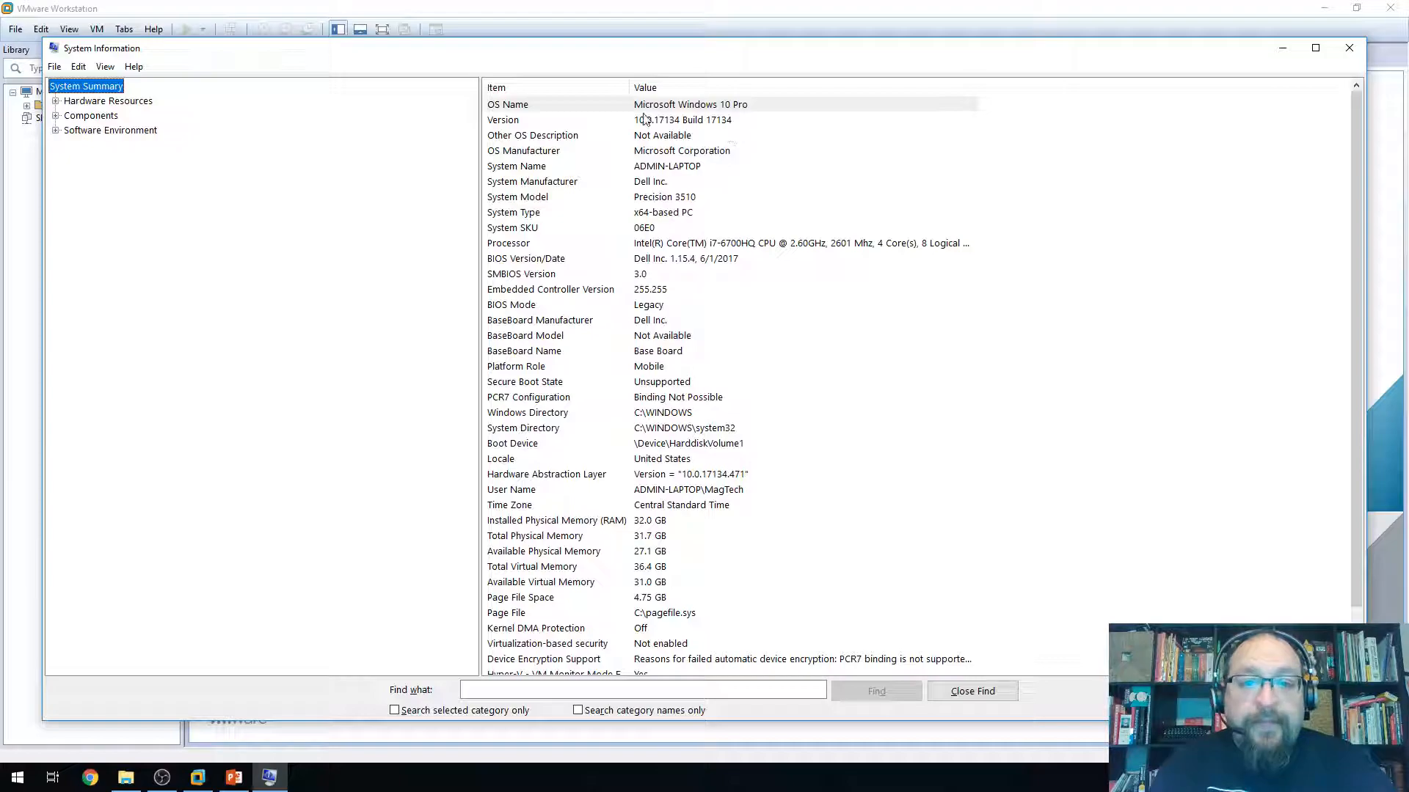
pyautogui.click(682, 244)
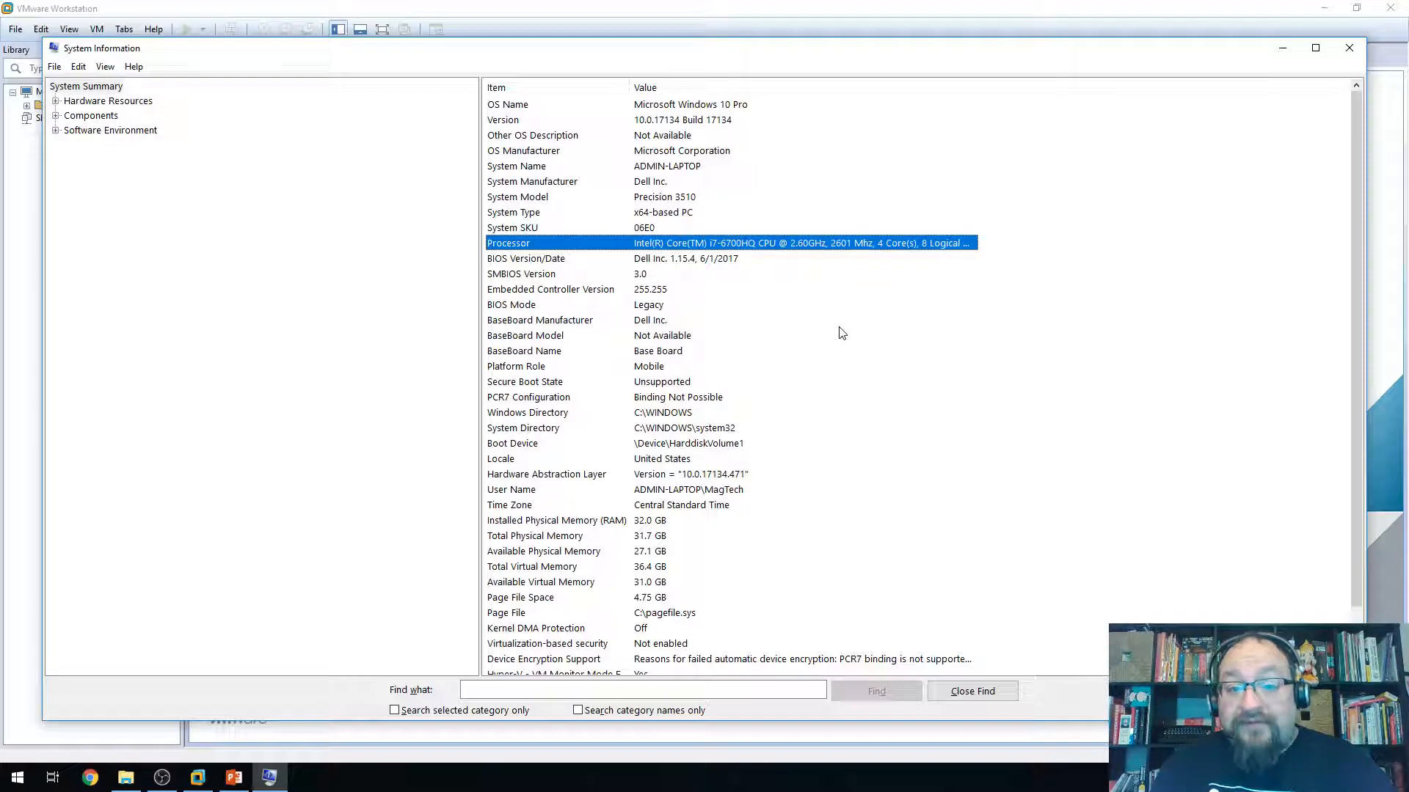
pyautogui.click(1343, 48)
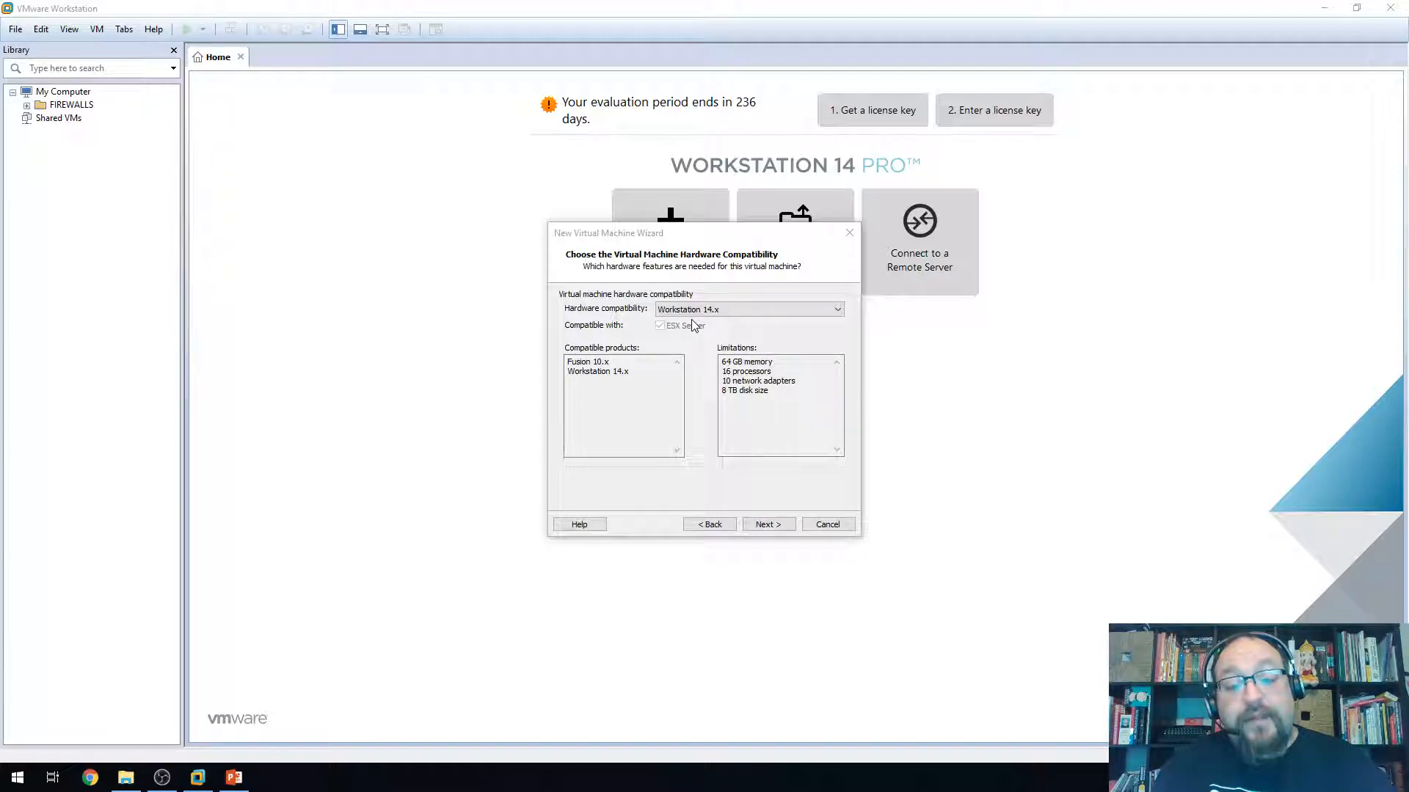
# Choose C:\Users\Admin\Desktop\Win ISOs\Win7_Pro_SP1_English_COEM_x64.iso as the installer disc image
pyautogui.click(770, 523)
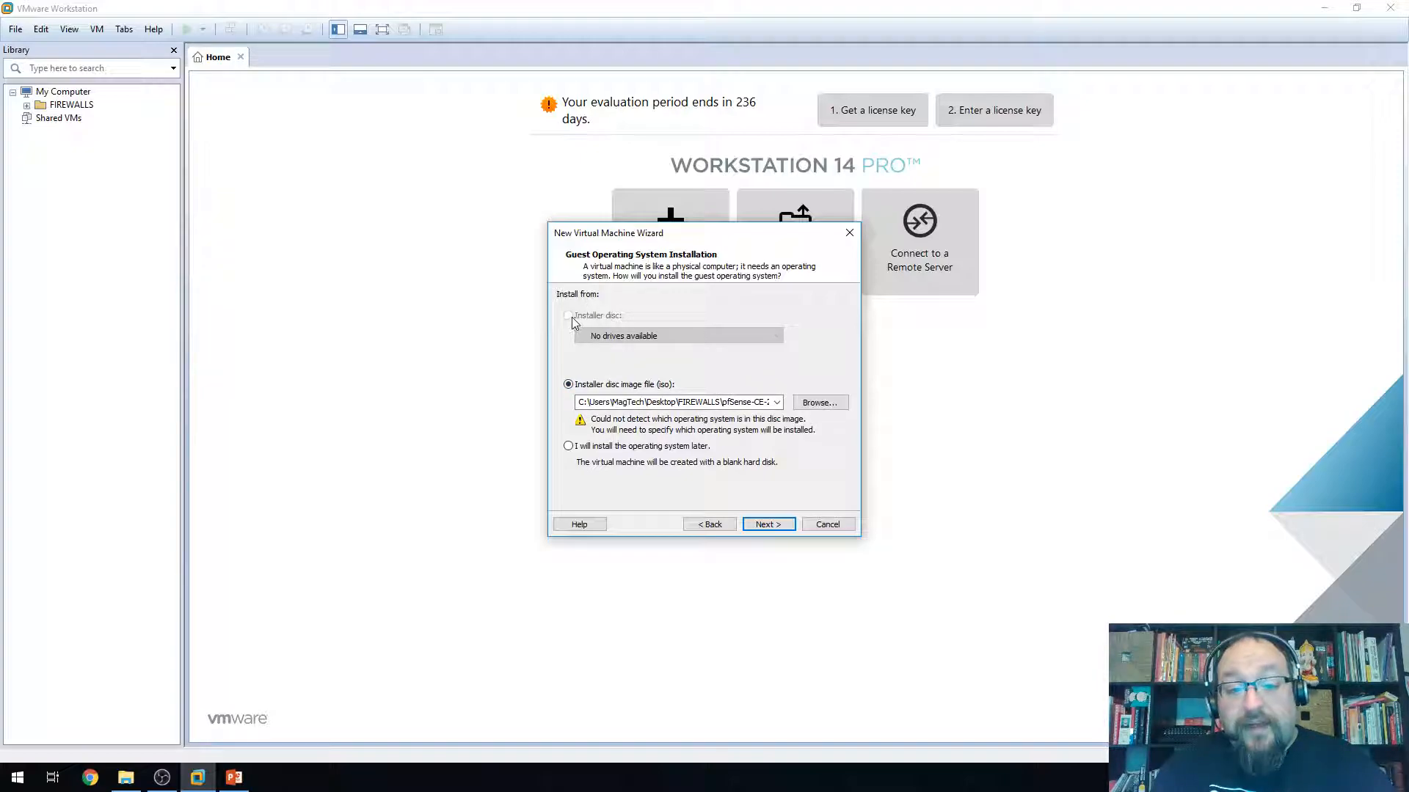
pyautogui.click(820, 402)
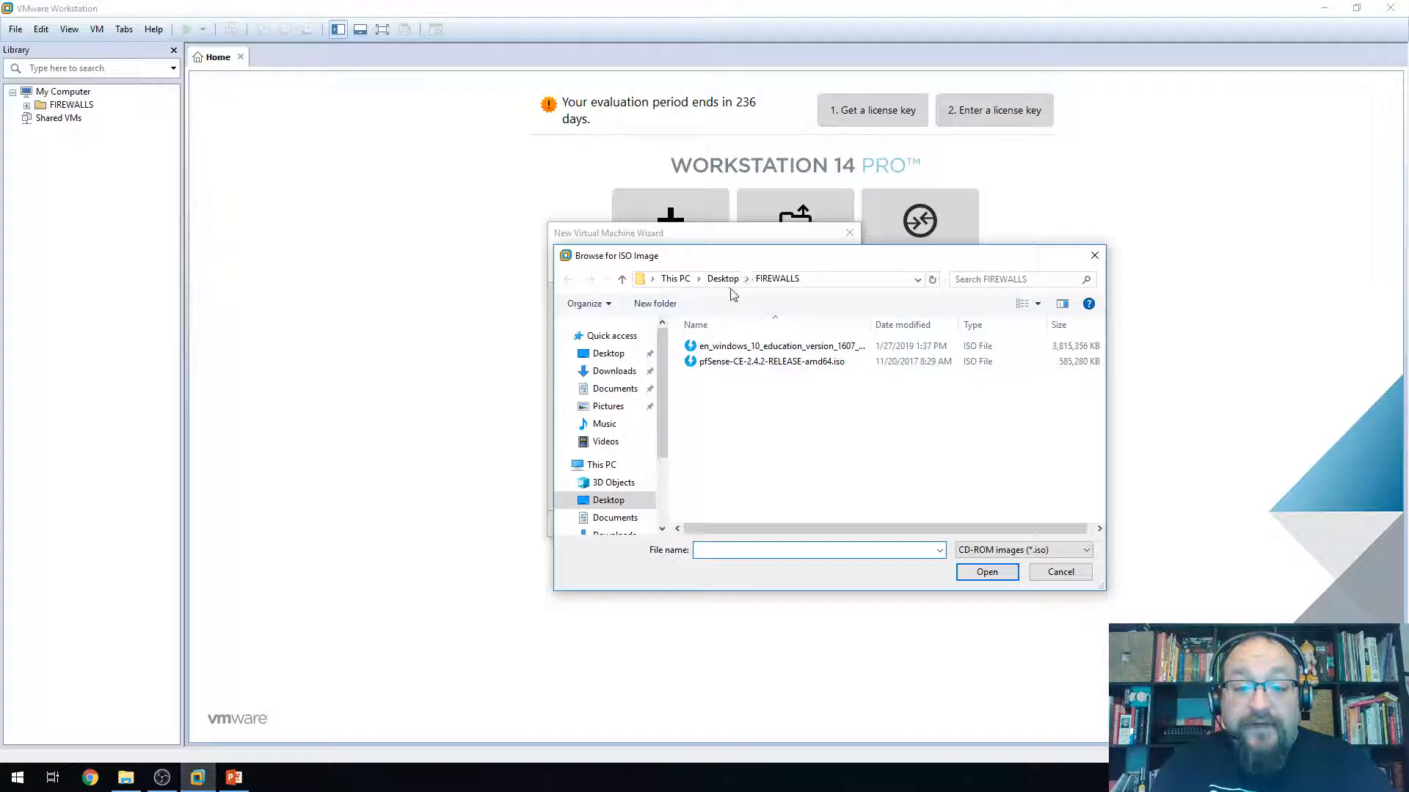
pyautogui.moveTo(664, 381); pyautogui.dragTo(654, 451)
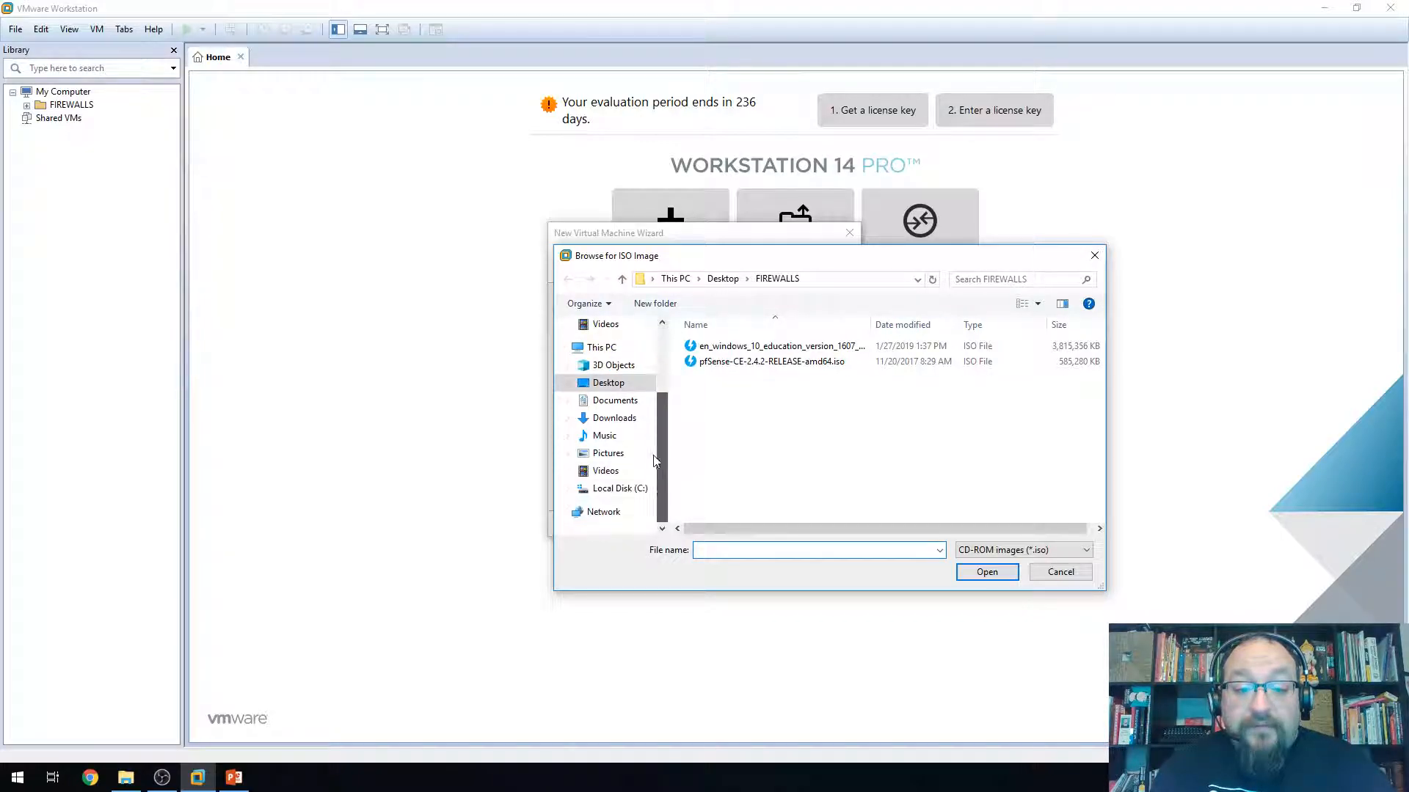
pyautogui.click(609, 488)
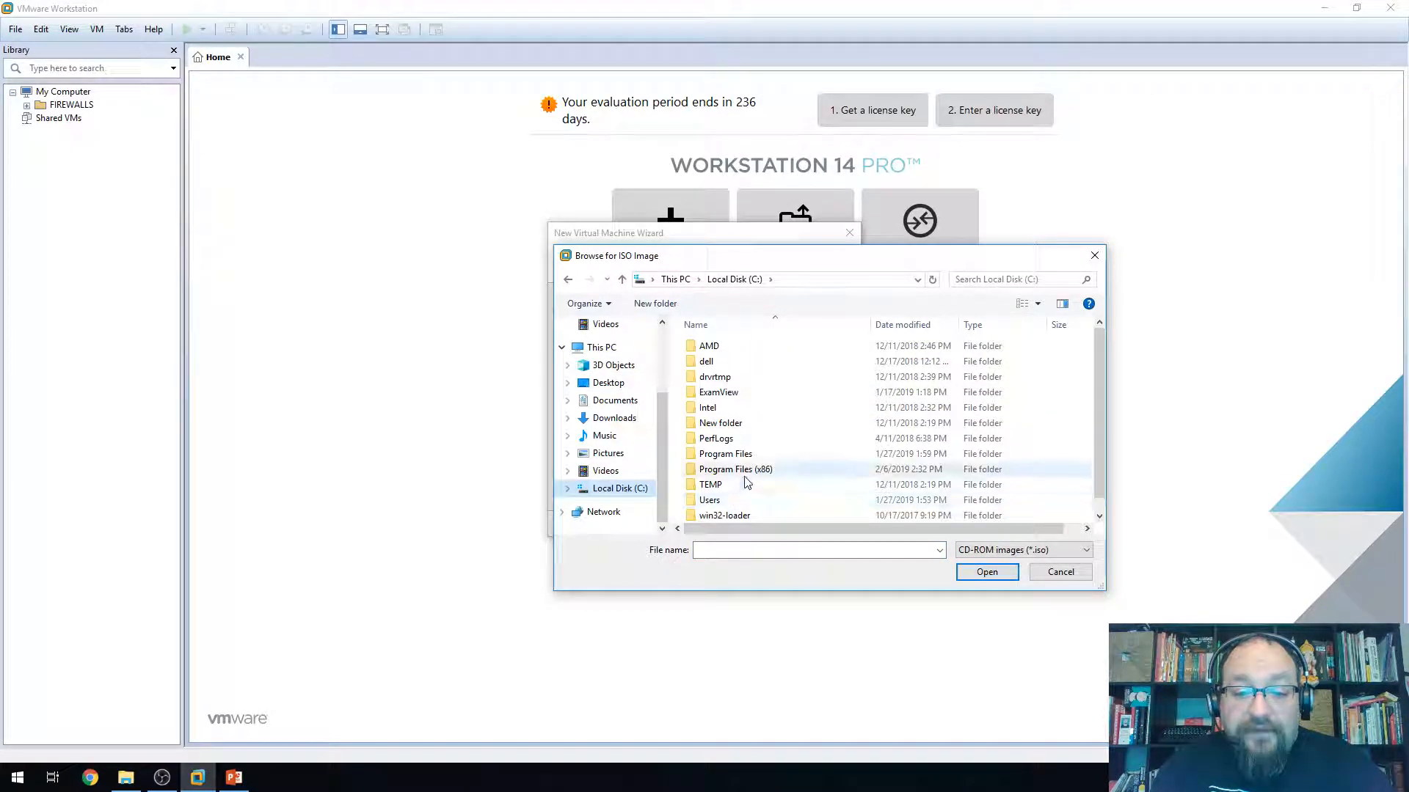
pyautogui.doubleClick(712, 500)
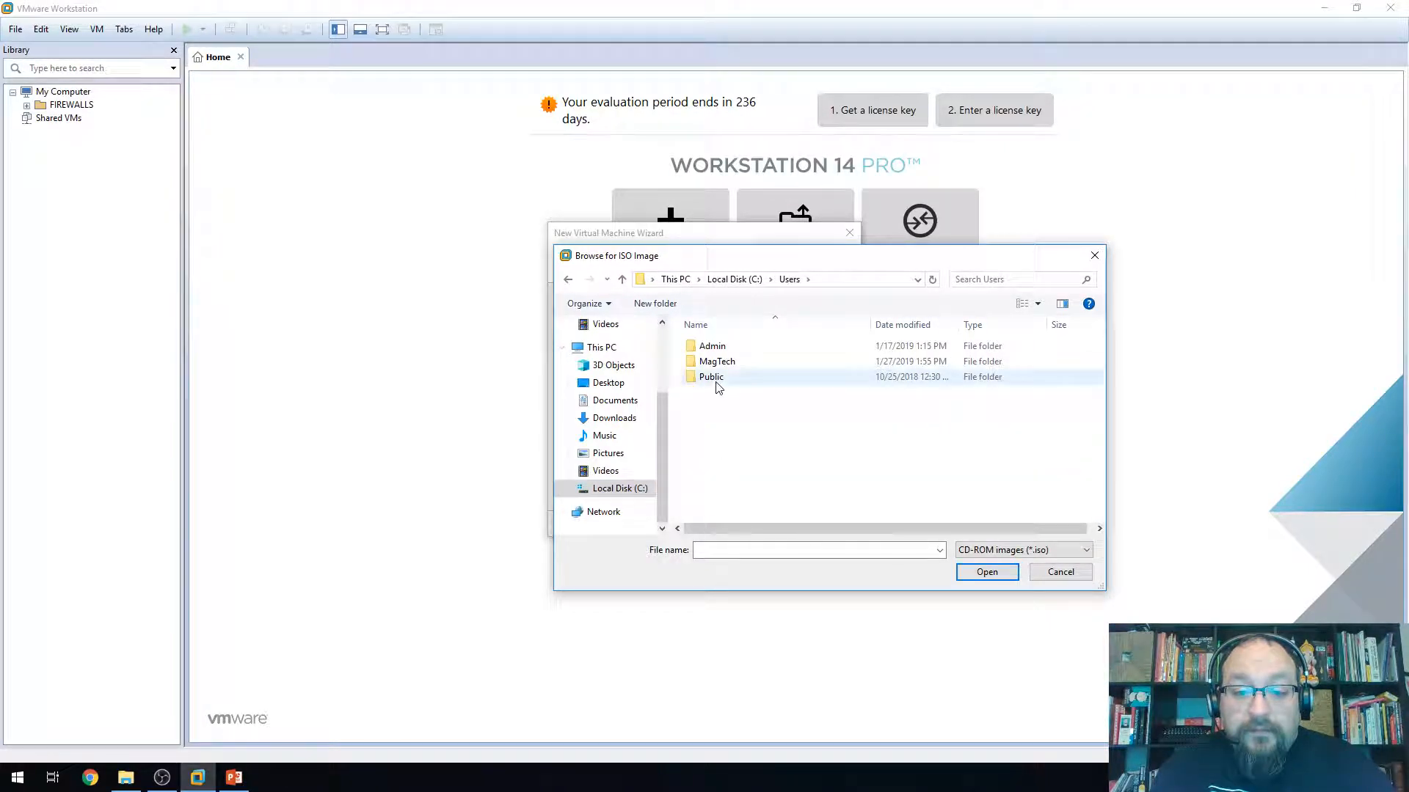
pyautogui.doubleClick(711, 347)
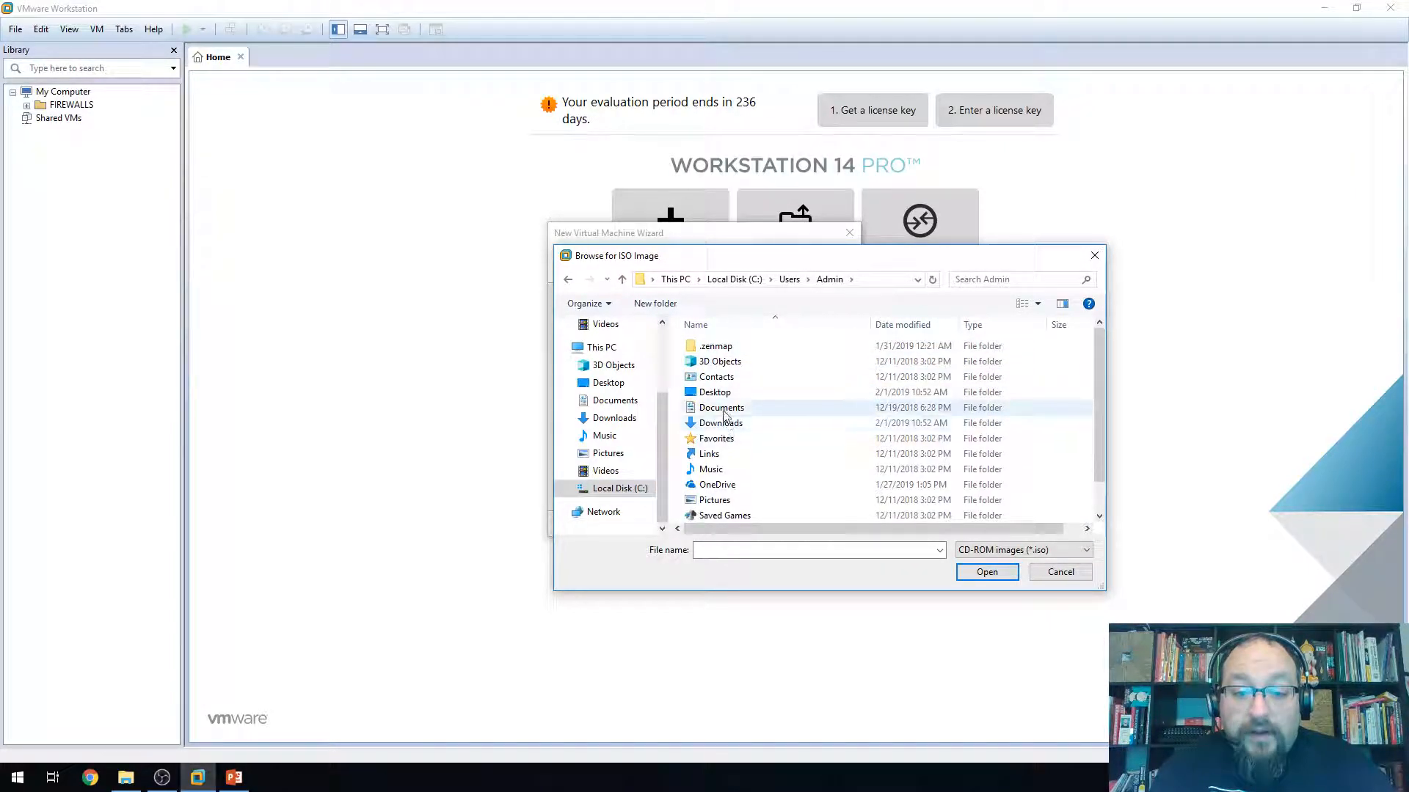
pyautogui.doubleClick(715, 393)
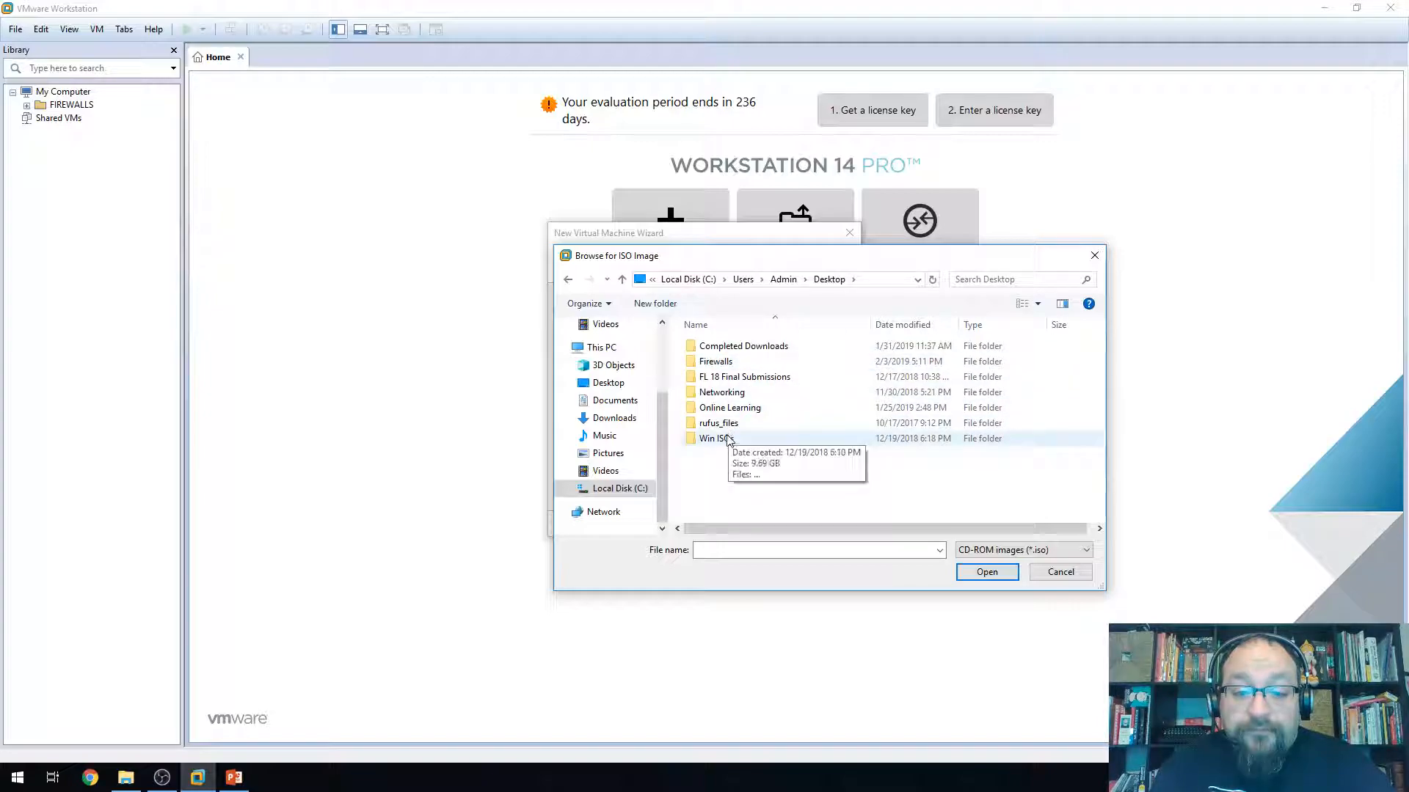
pyautogui.doubleClick(729, 439)
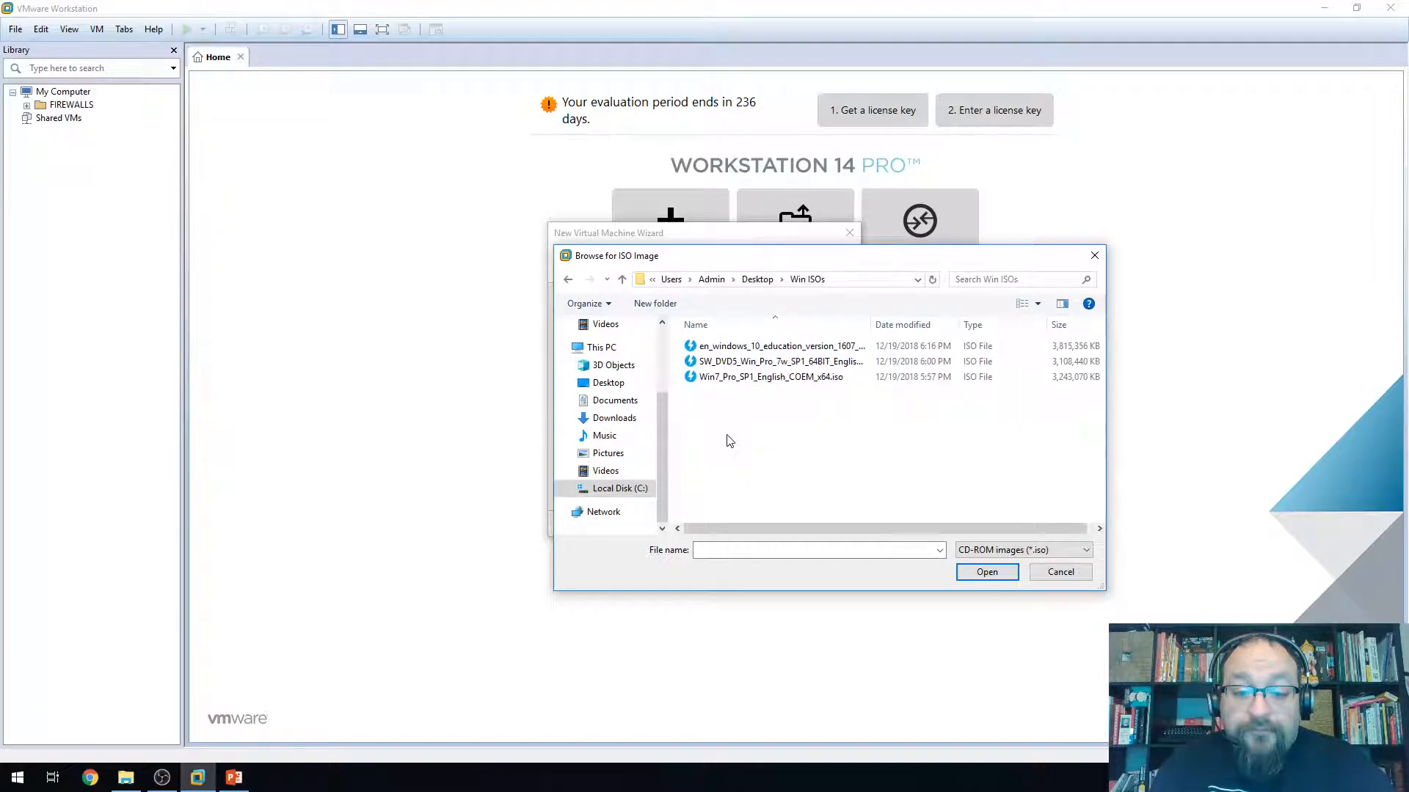
pyautogui.click(749, 379)
pyautogui.click(990, 572)
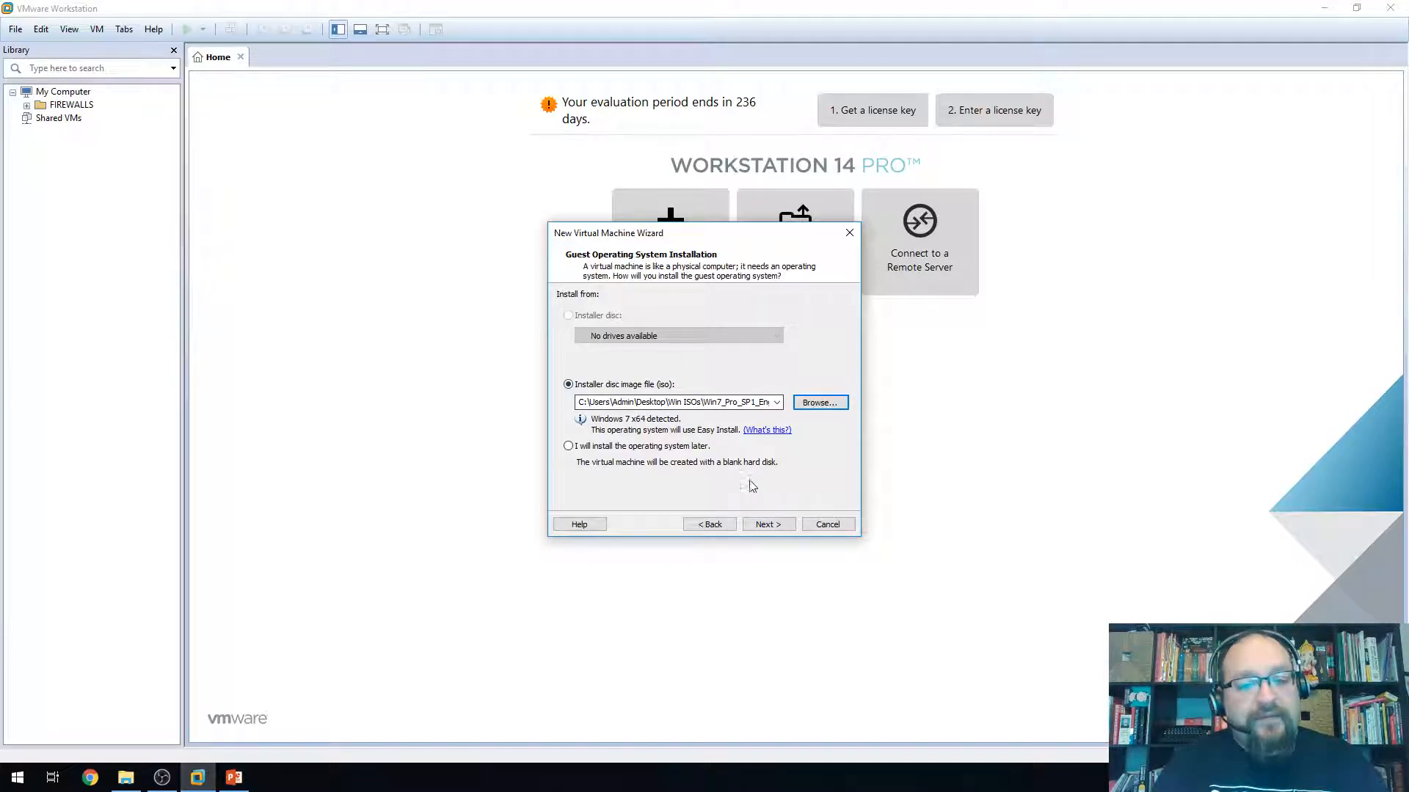
pyautogui.click(768, 524)
pyautogui.click(637, 314)
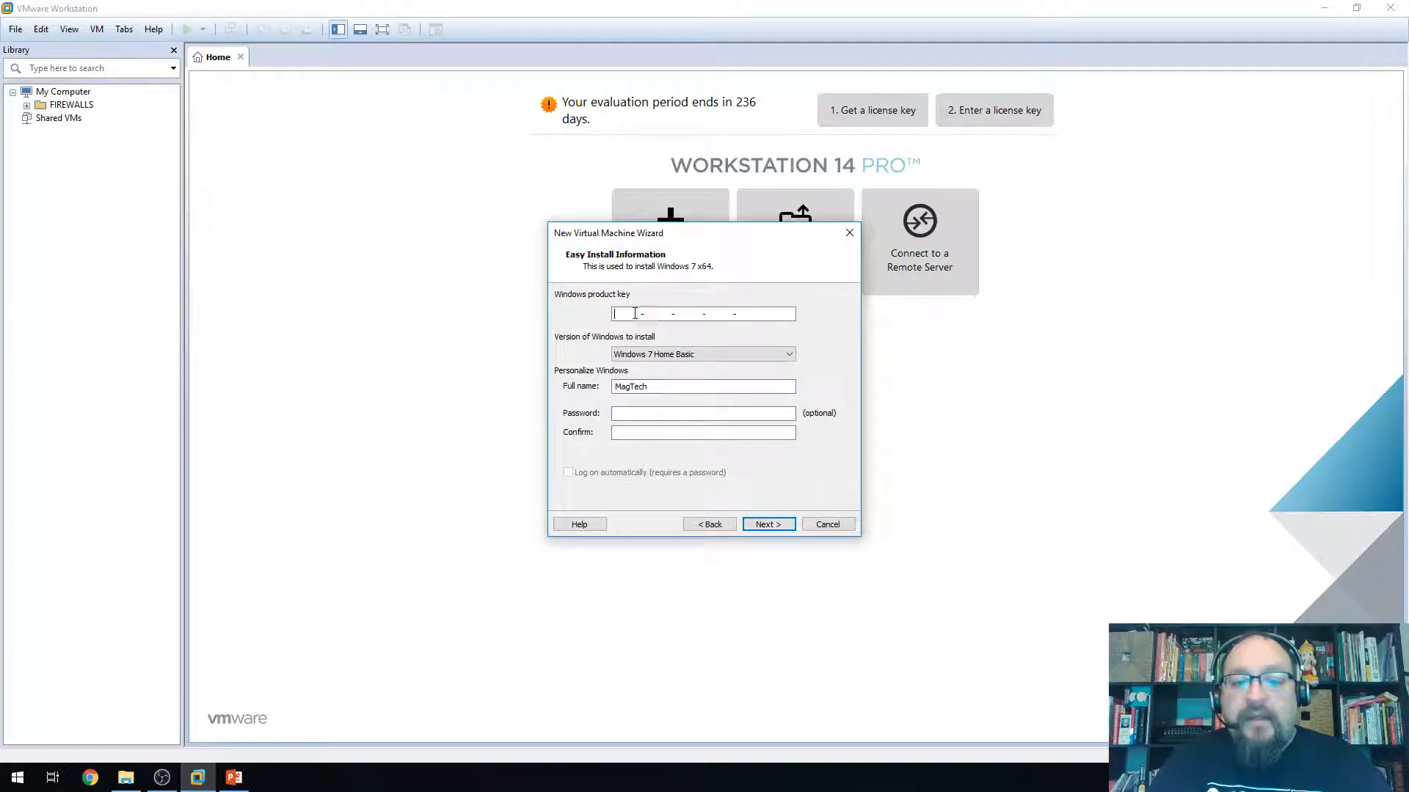
pyautogui.click(653, 354)
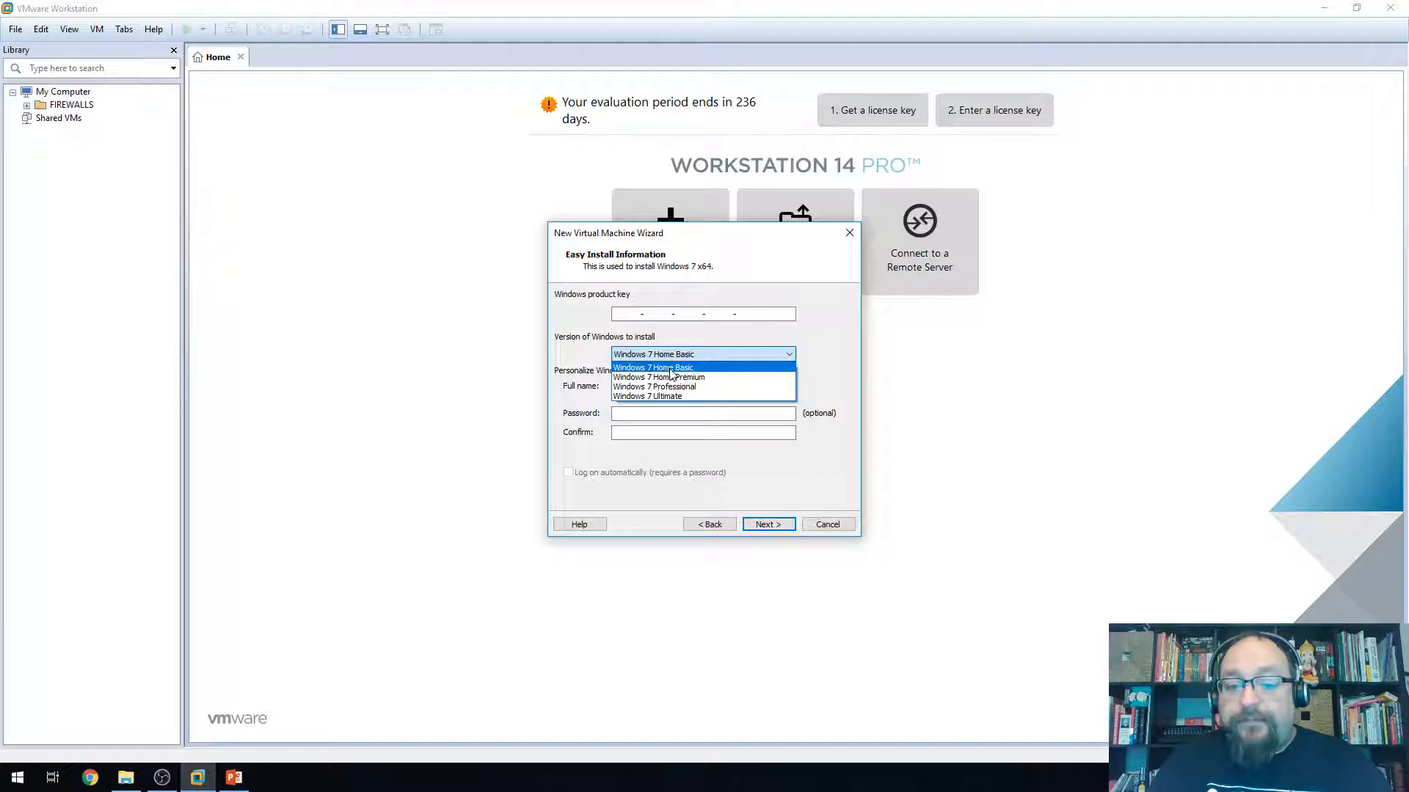
pyautogui.click(697, 518)
pyautogui.click(722, 525)
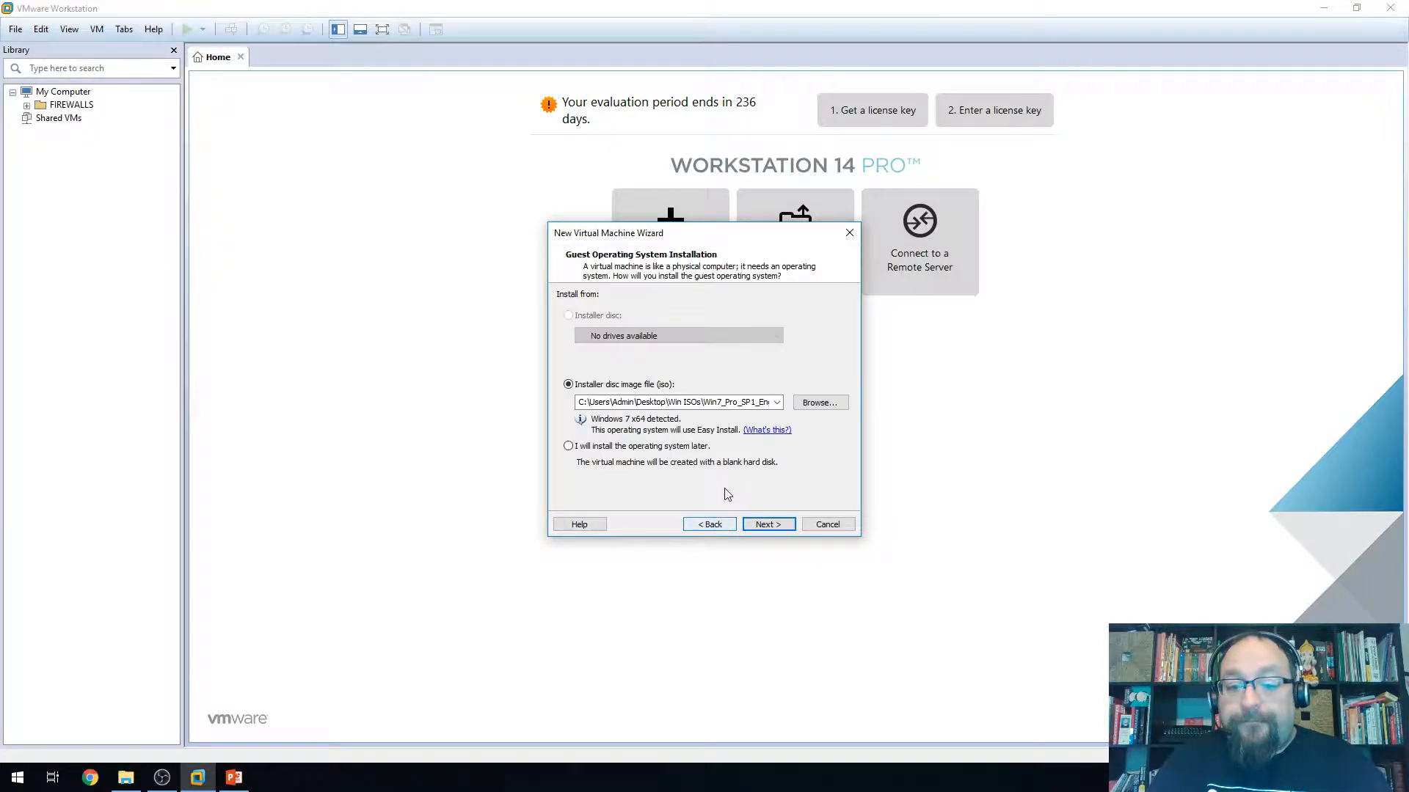
# Check the full ISO path, then pick Windows 7 Professional as the Easy Install edition
pyautogui.click(729, 402)
pyautogui.click(709, 404)
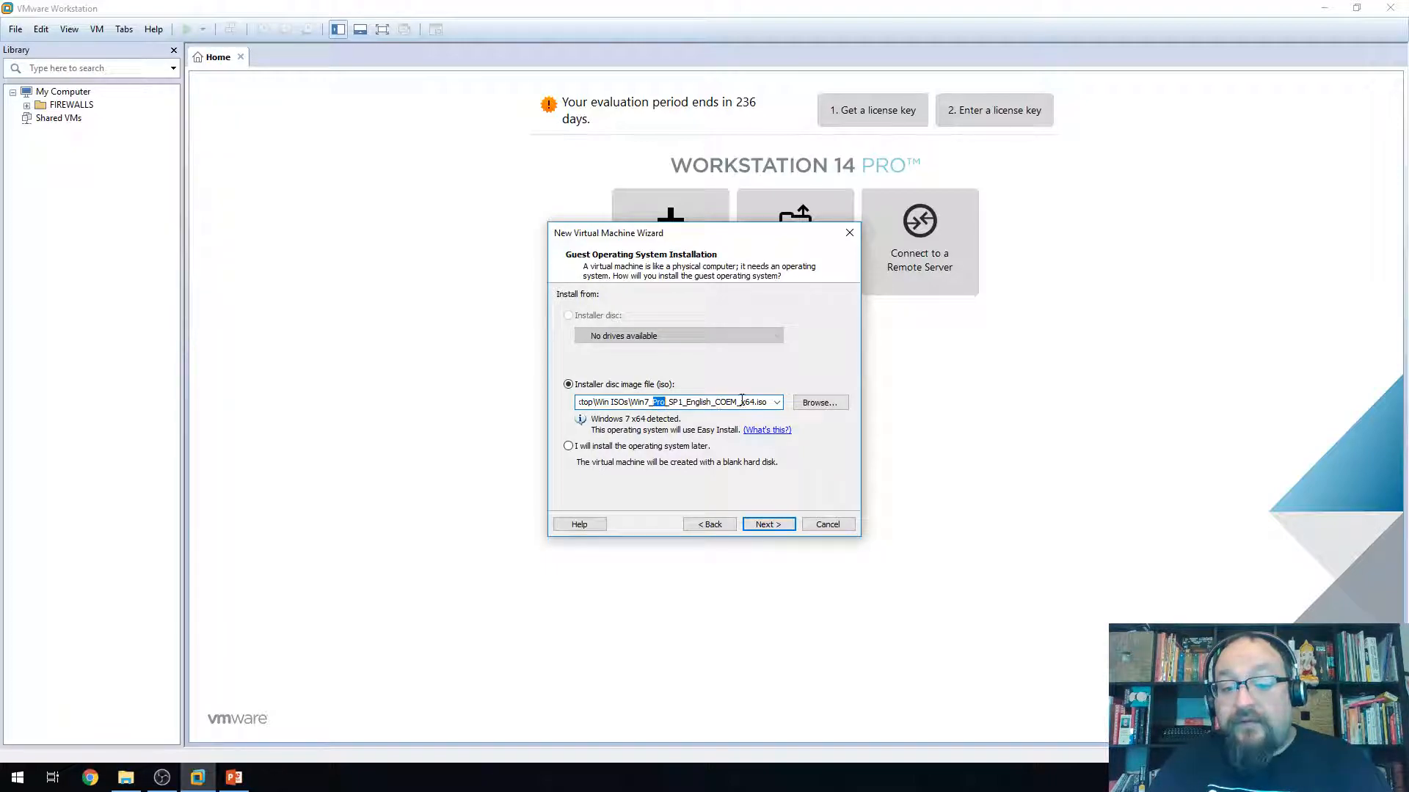
pyautogui.click(767, 524)
pyautogui.click(652, 356)
pyautogui.click(654, 387)
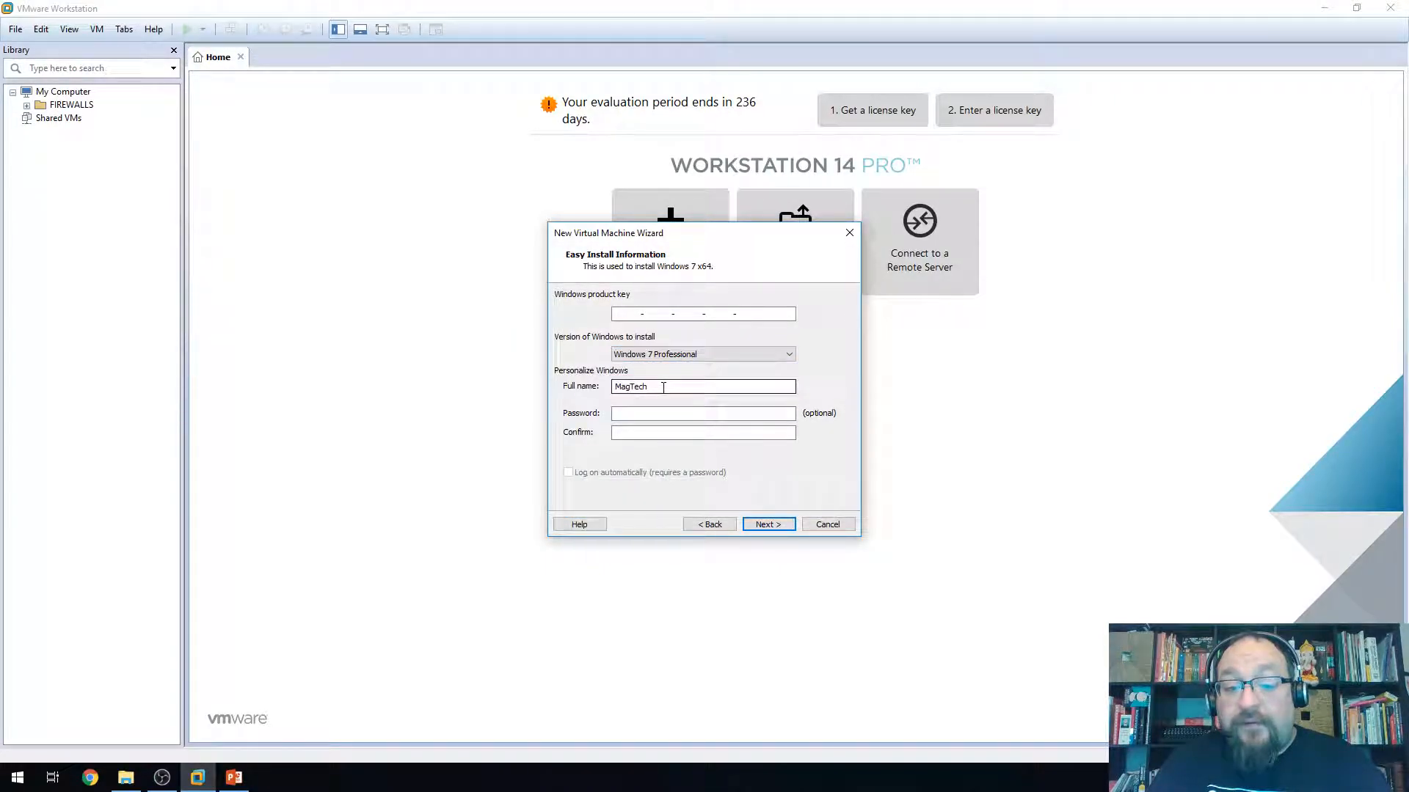
# Set the full name to 'Admin' and continue without a product key
pyautogui.doubleClick(654, 387)
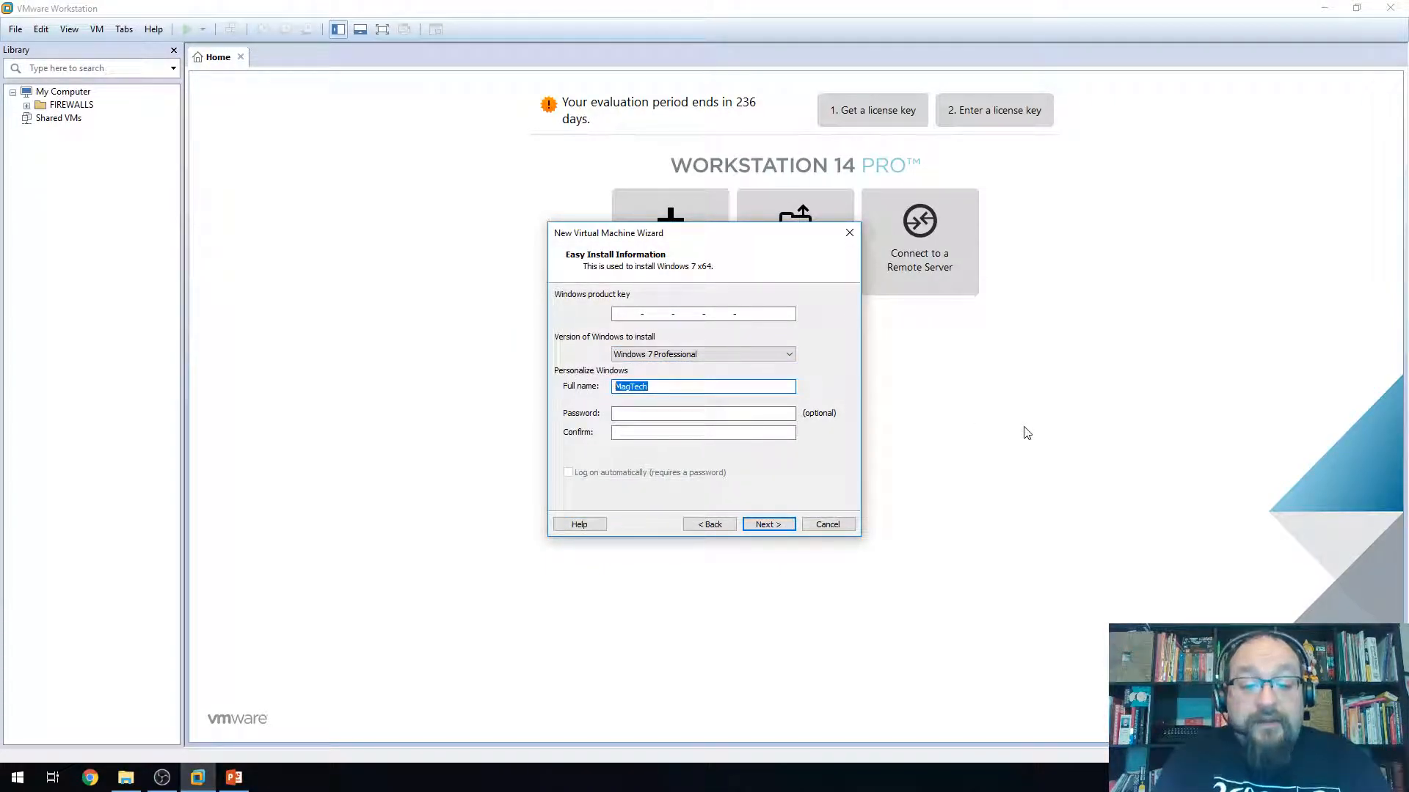
pyautogui.write('Admin')
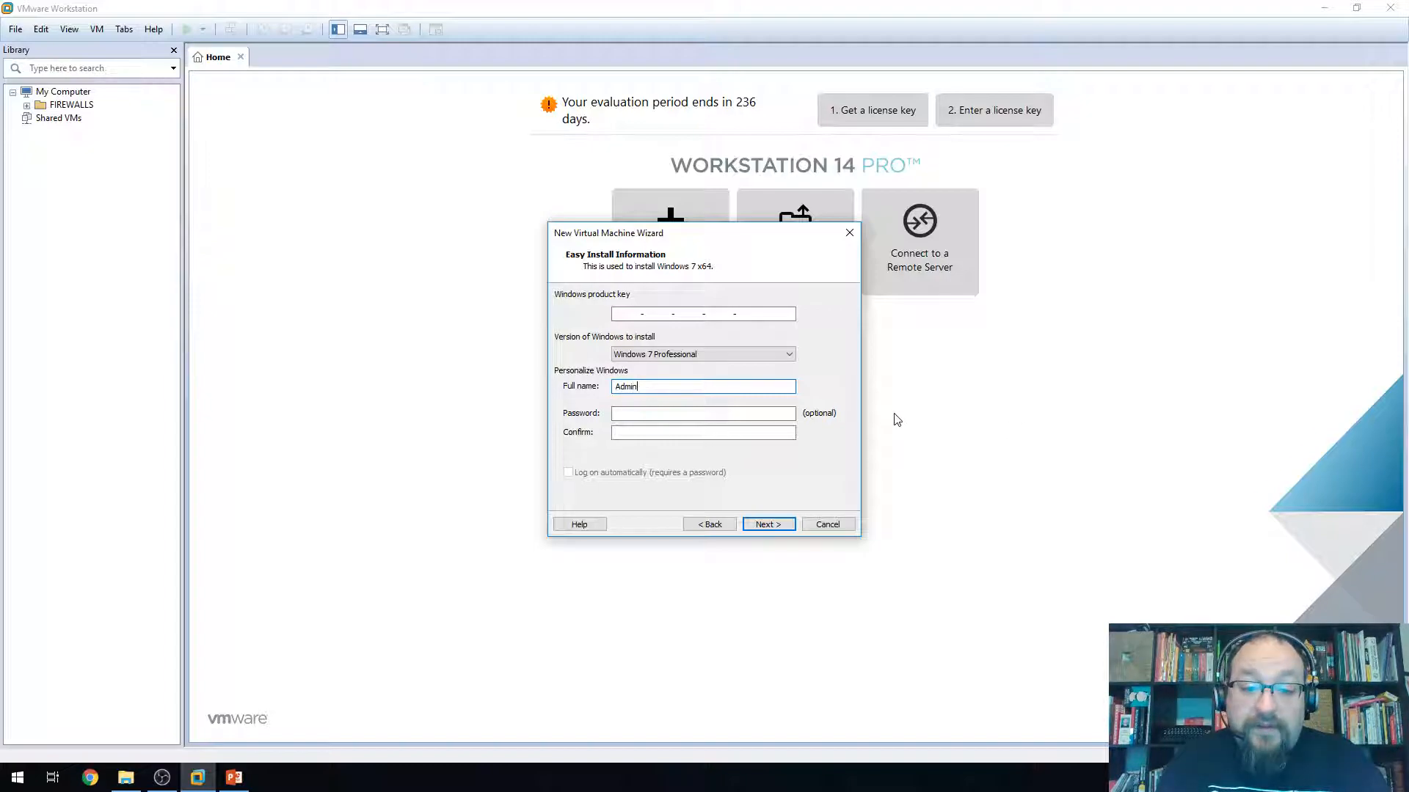
pyautogui.click(647, 417)
pyautogui.click(642, 434)
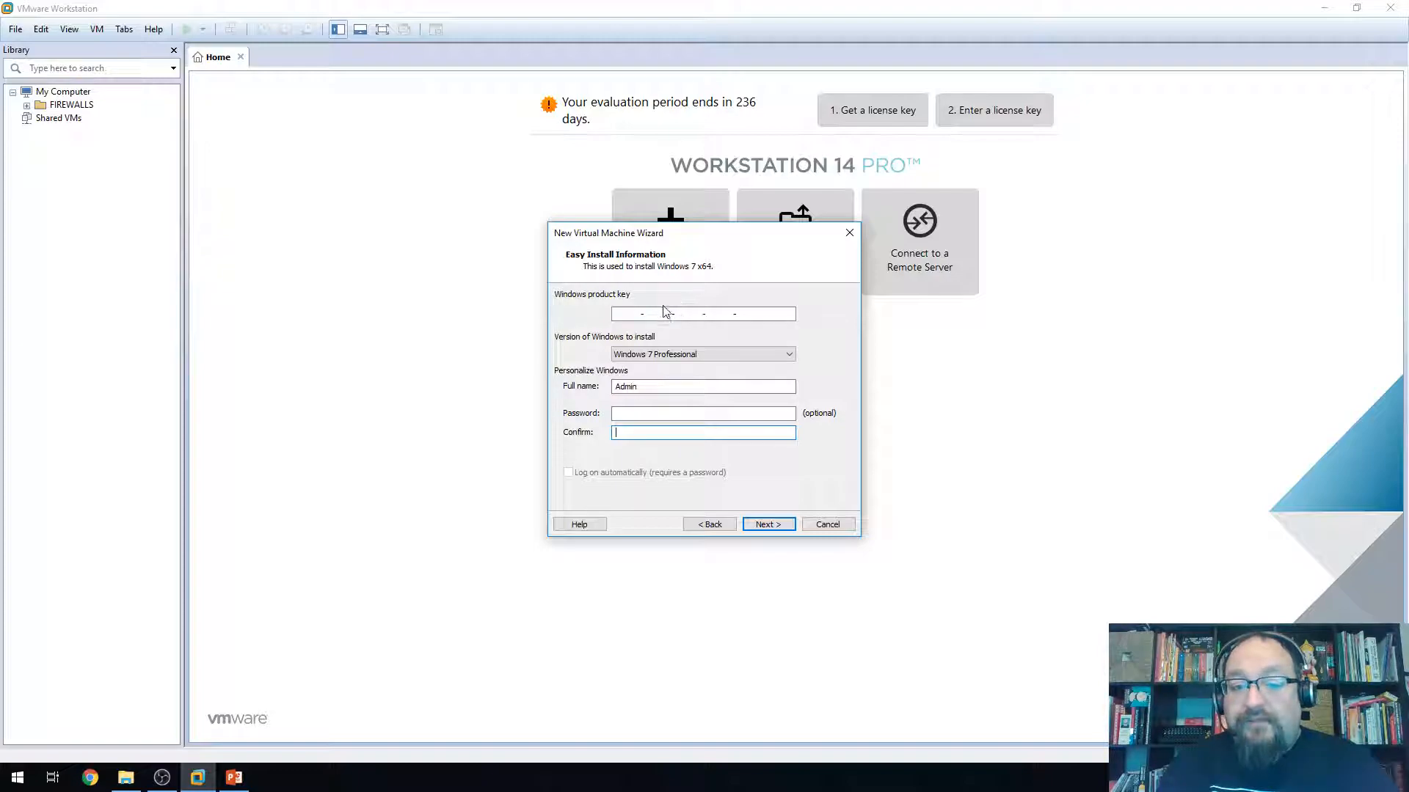
pyautogui.click(776, 522)
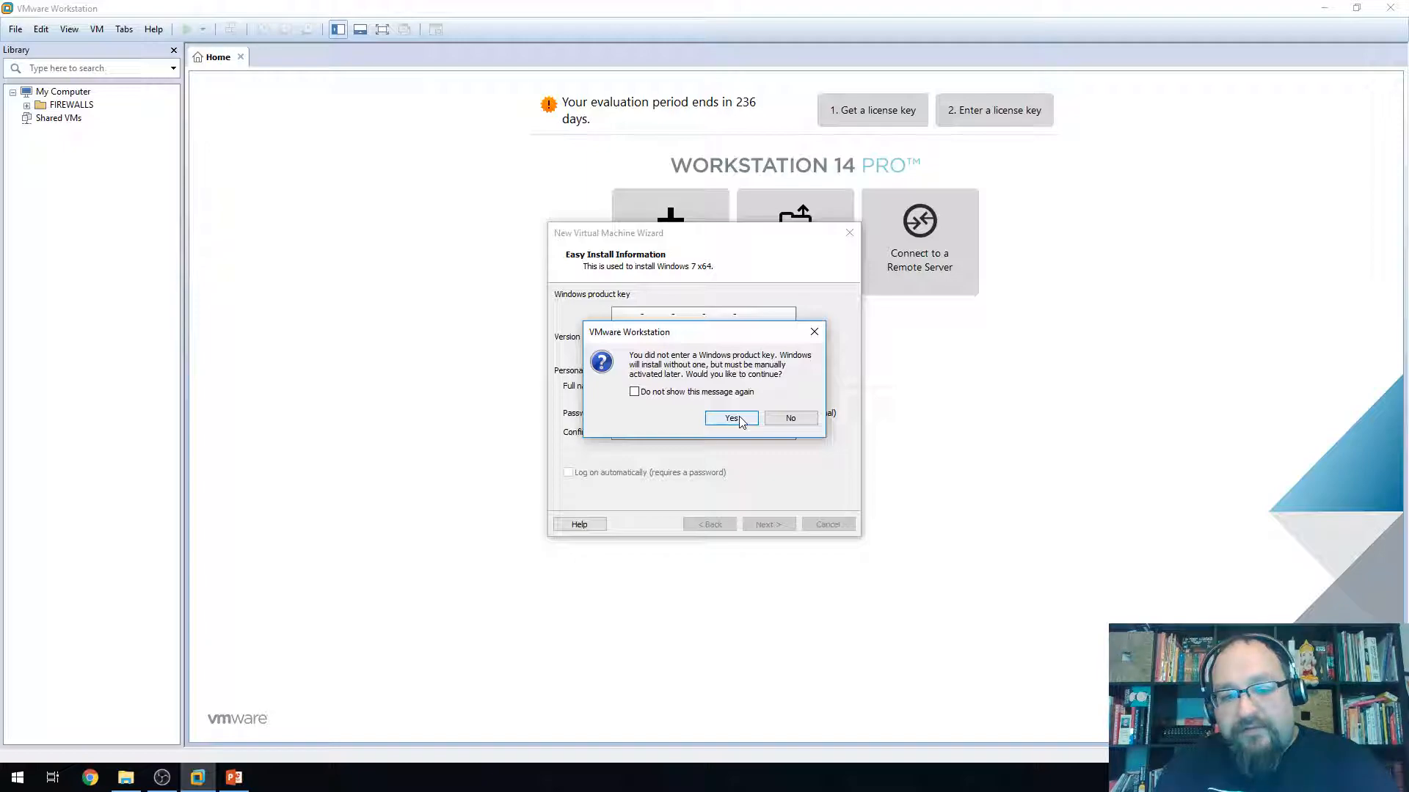
pyautogui.click(732, 419)
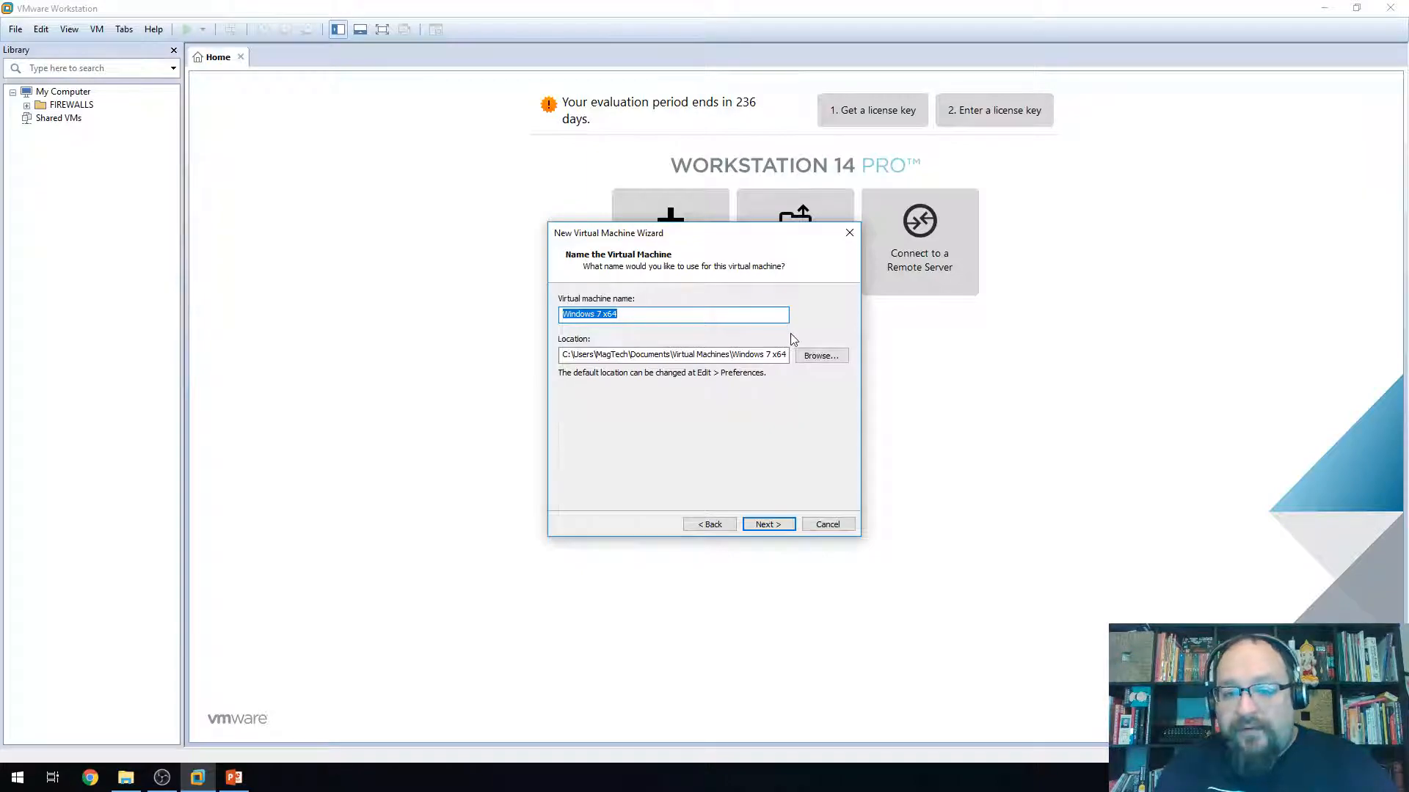
# Browse to Documents\Virtual Machines and confirm it as the new VM's location
pyautogui.click(821, 355)
pyautogui.scroll(-2, 720, 420)
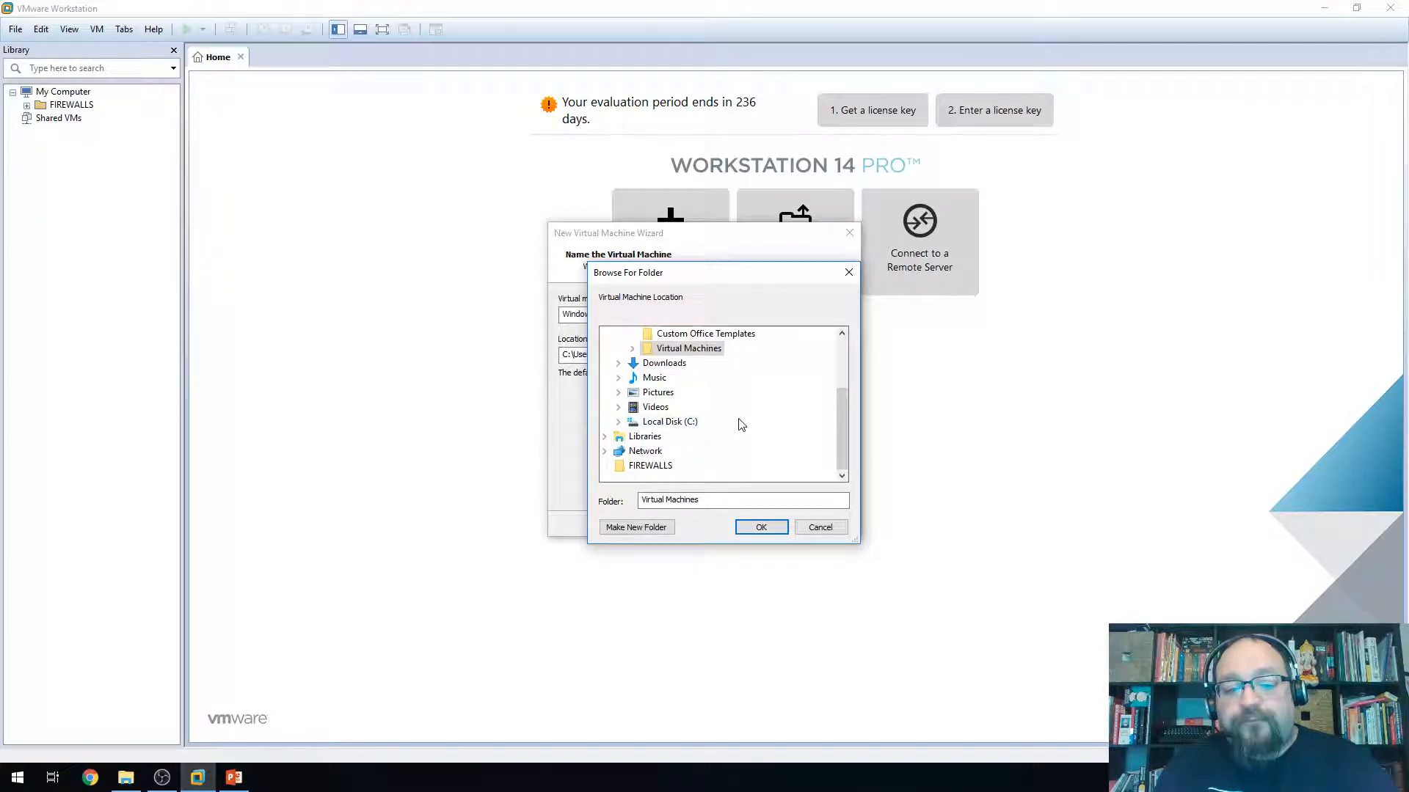
pyautogui.scroll(2, 736, 431)
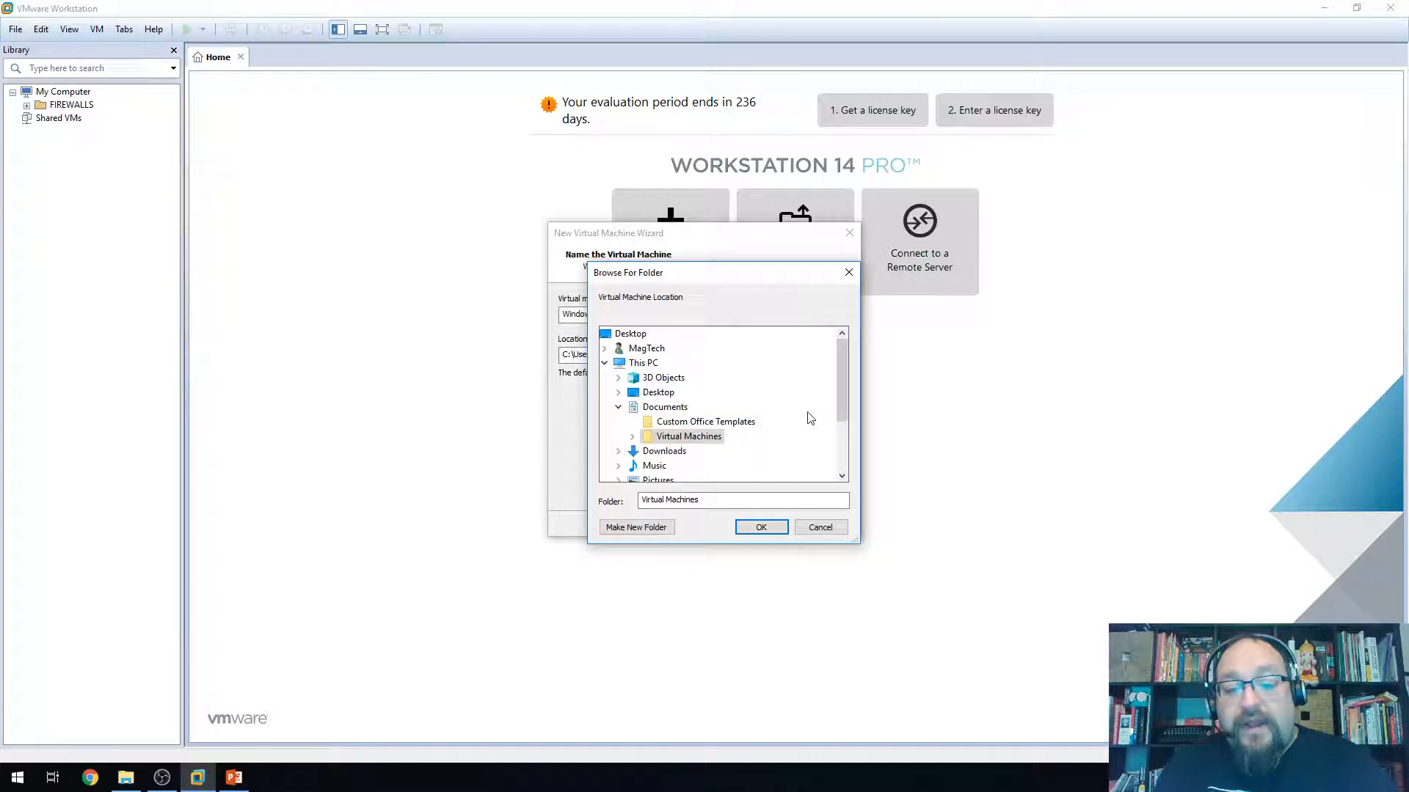
pyautogui.scroll(-2, 779, 412)
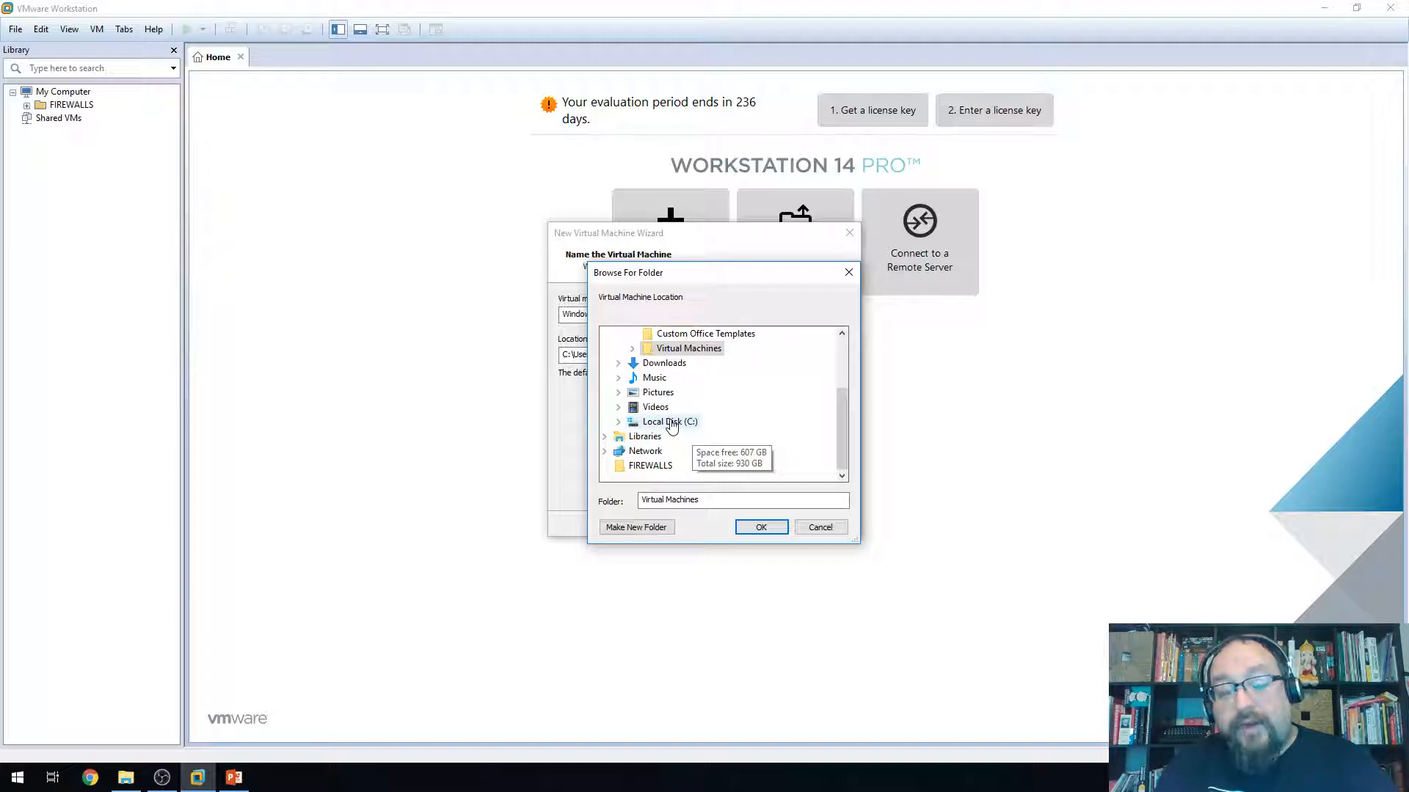
pyautogui.scroll(1, 705, 432)
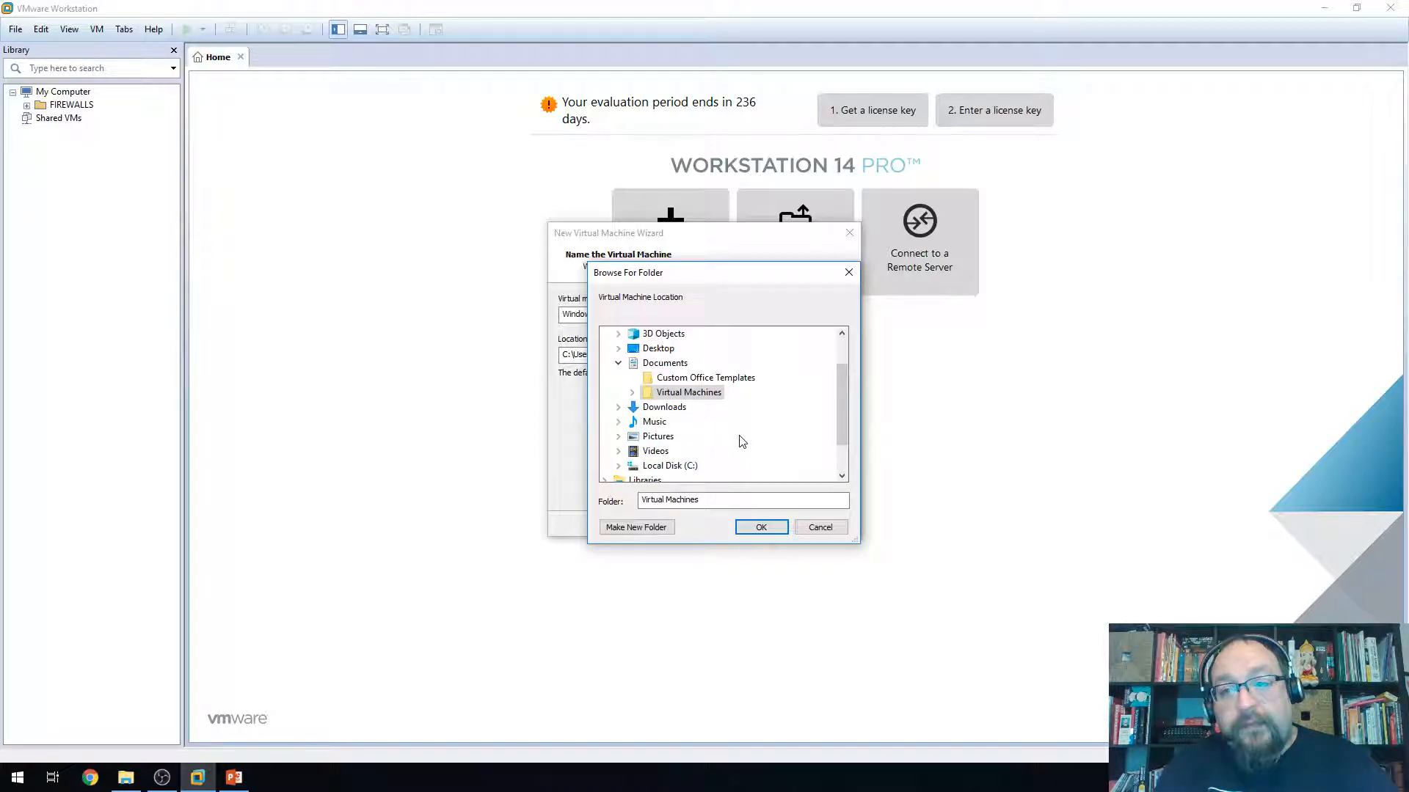
pyautogui.scroll(1, 742, 442)
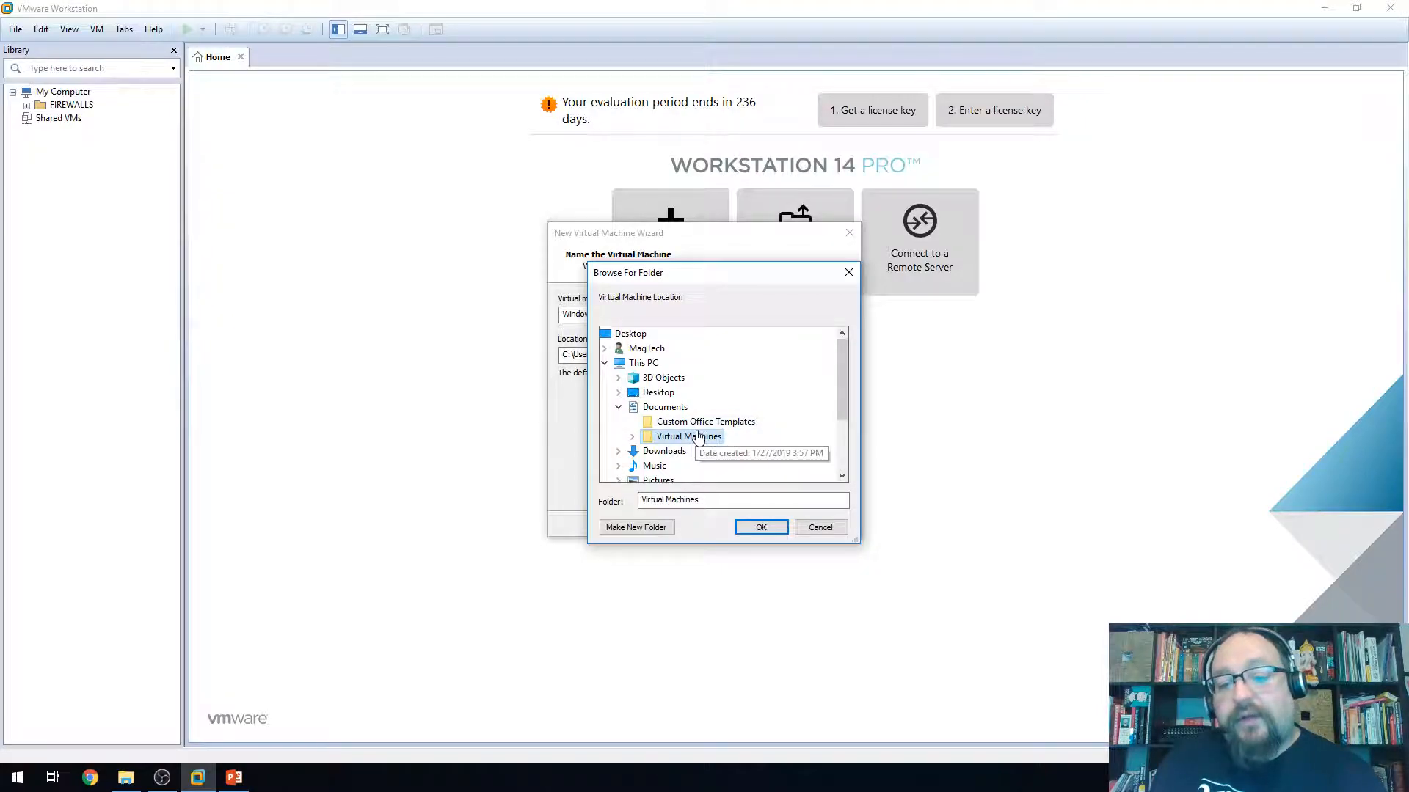
pyautogui.scroll(-2, 748, 415)
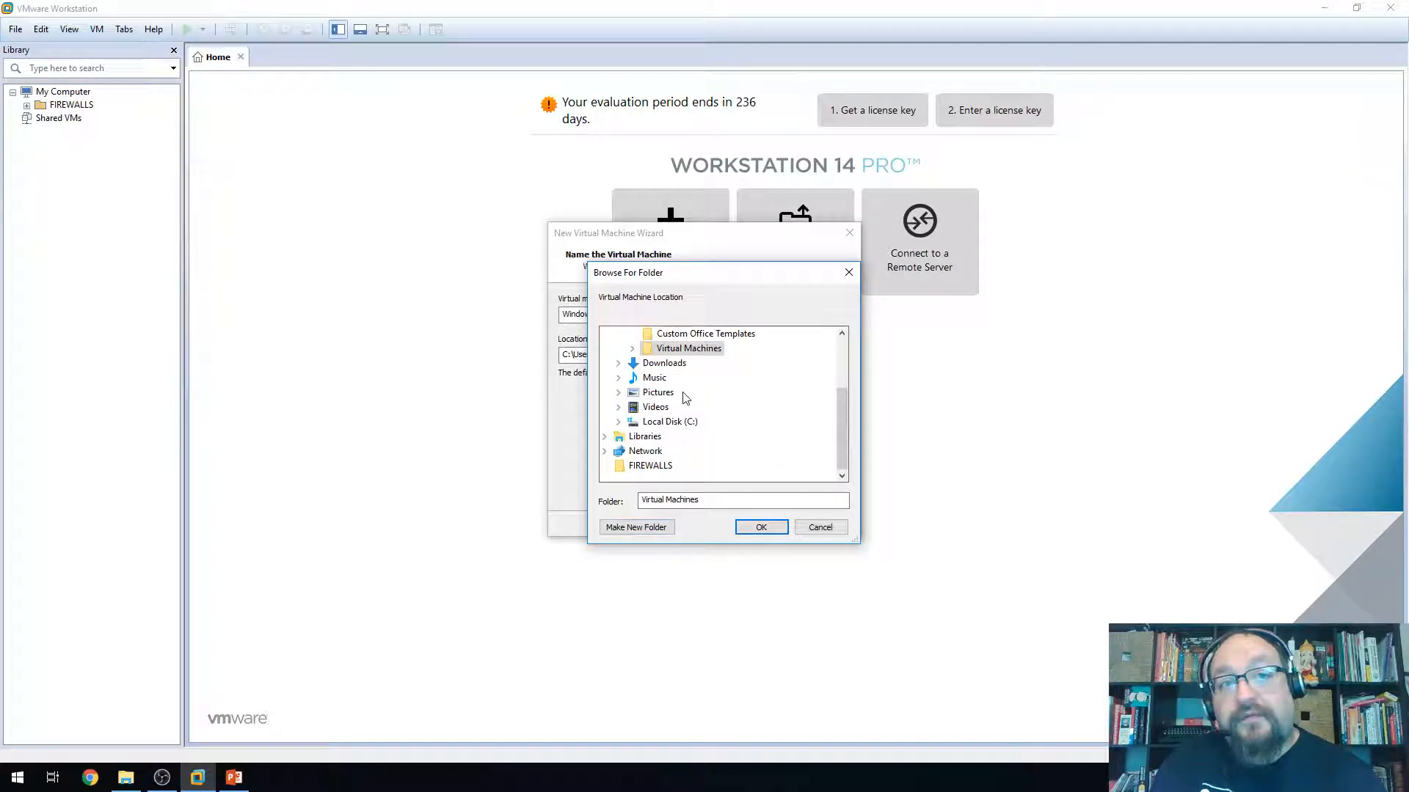
pyautogui.click(760, 526)
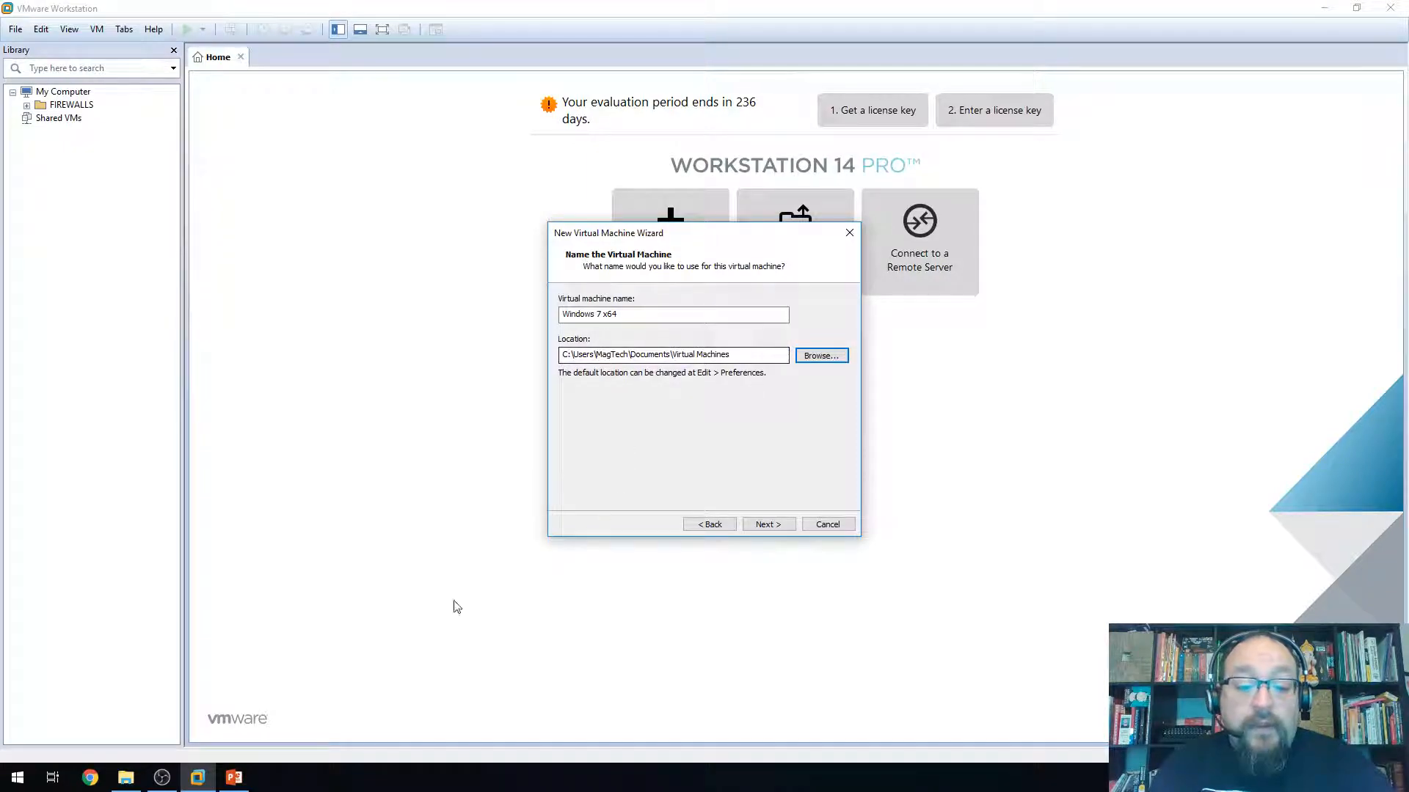
# Open the Windows 10 x64 folder under Documents\Virtual Machines in File Explorer
pyautogui.click(125, 777)
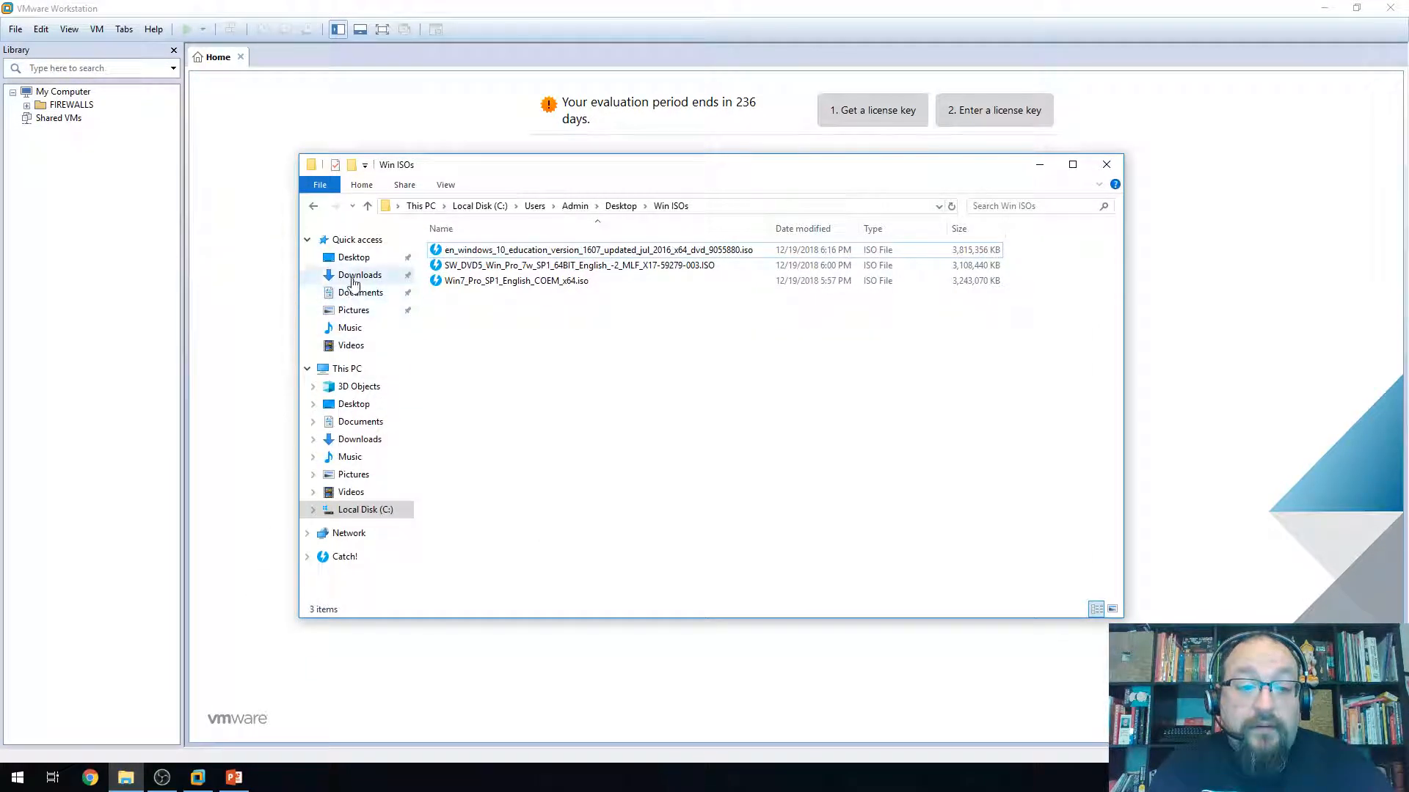
pyautogui.click(360, 292)
pyautogui.click(477, 270)
pyautogui.doubleClick(476, 268)
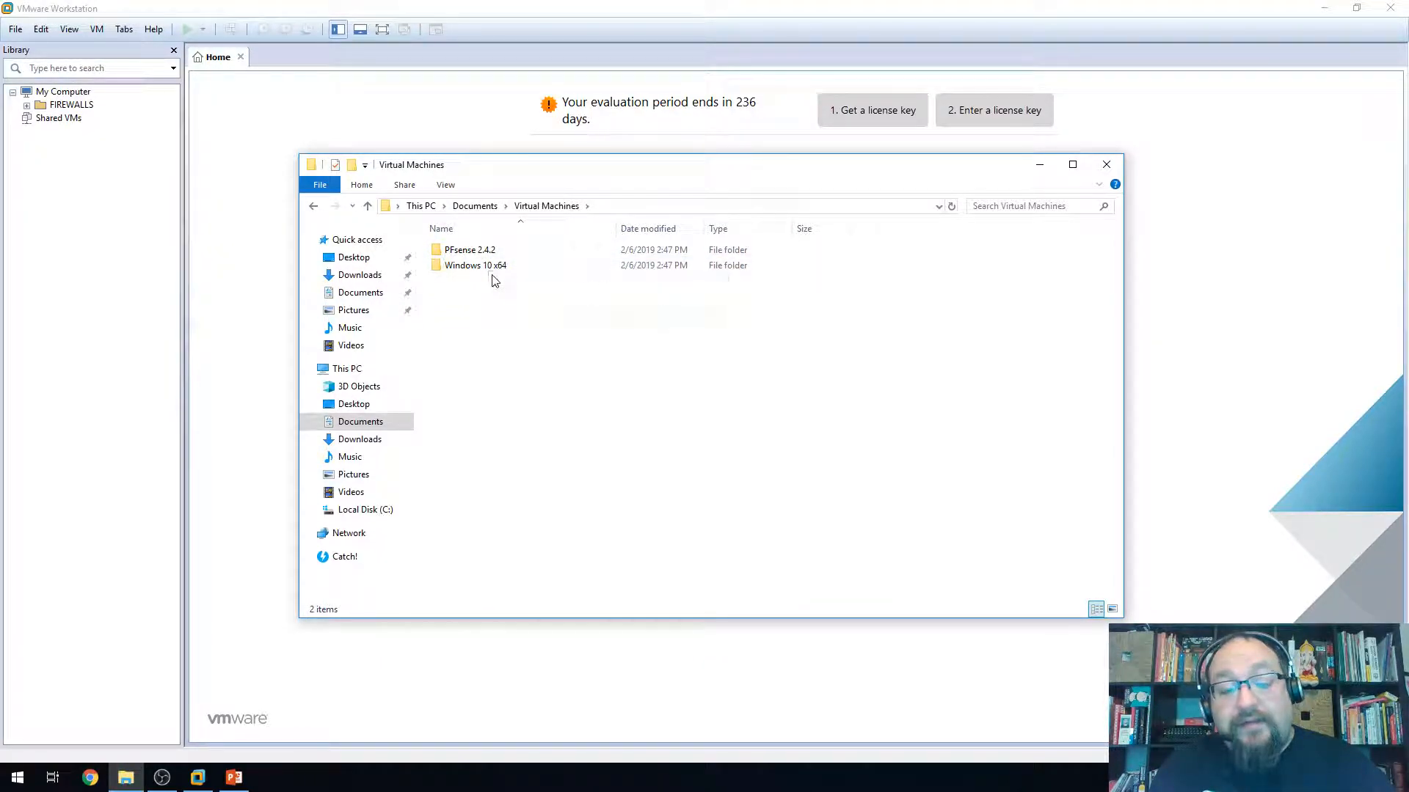
pyautogui.moveTo(483, 273)
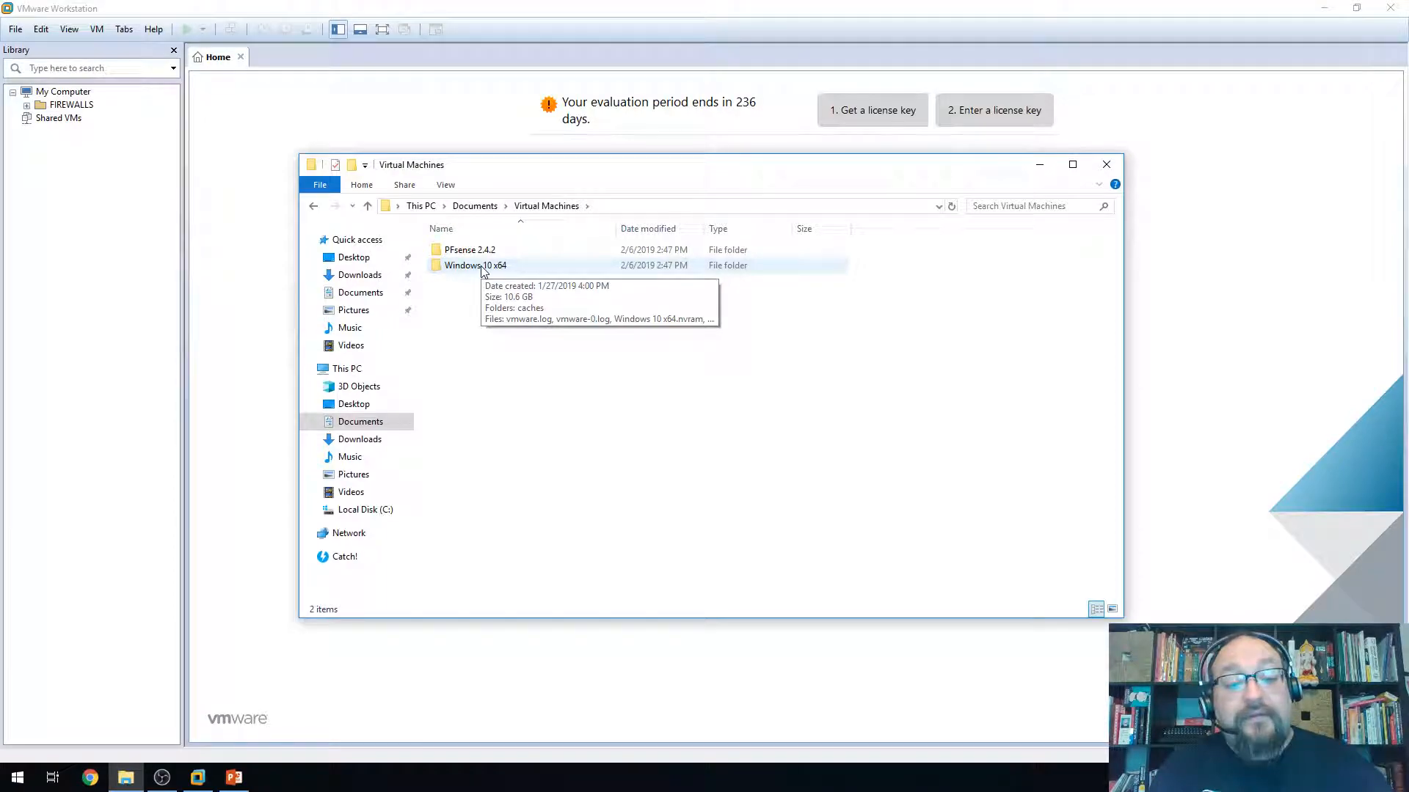
pyautogui.doubleClick(483, 270)
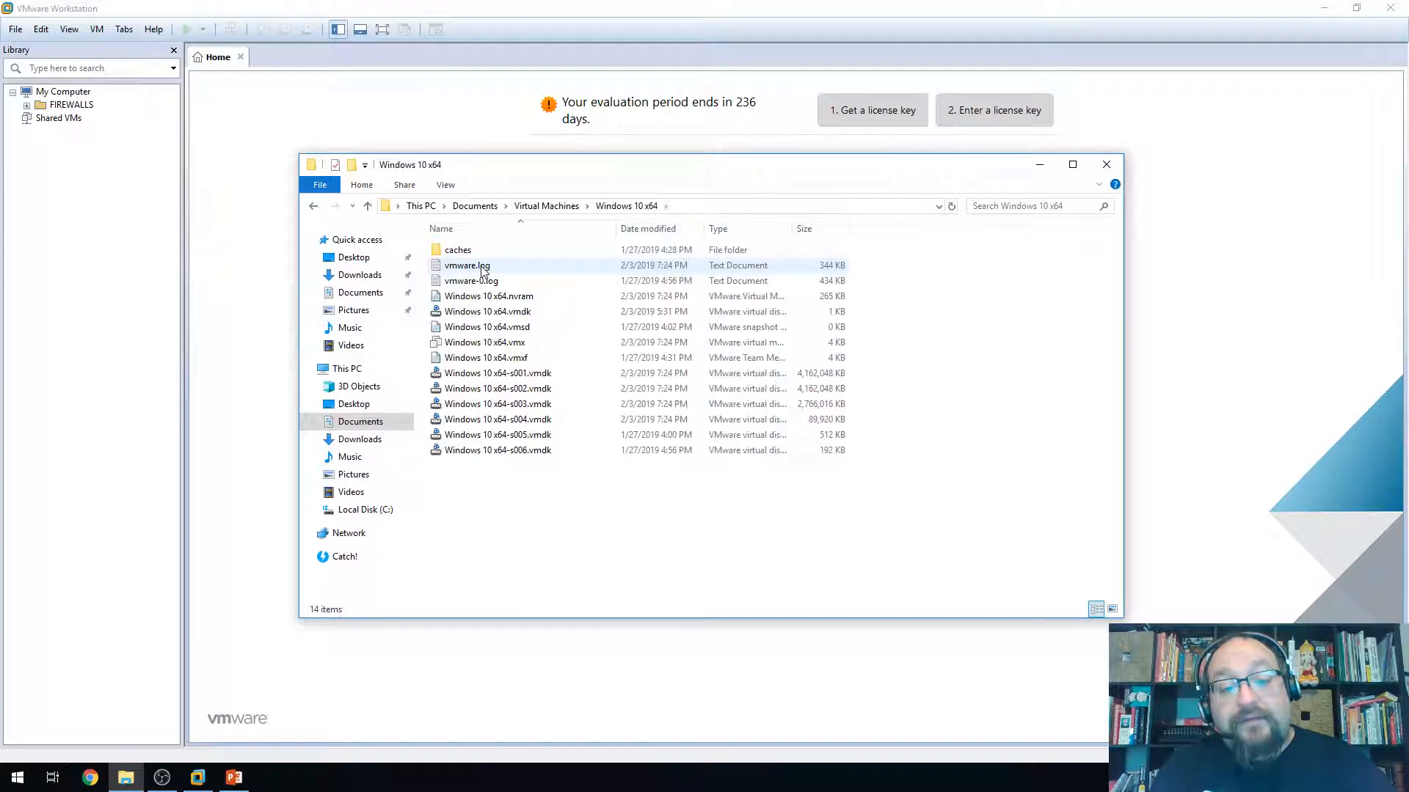
# Select the .nvram and .vmdk files and widen the Type column to show full types
pyautogui.click(515, 301)
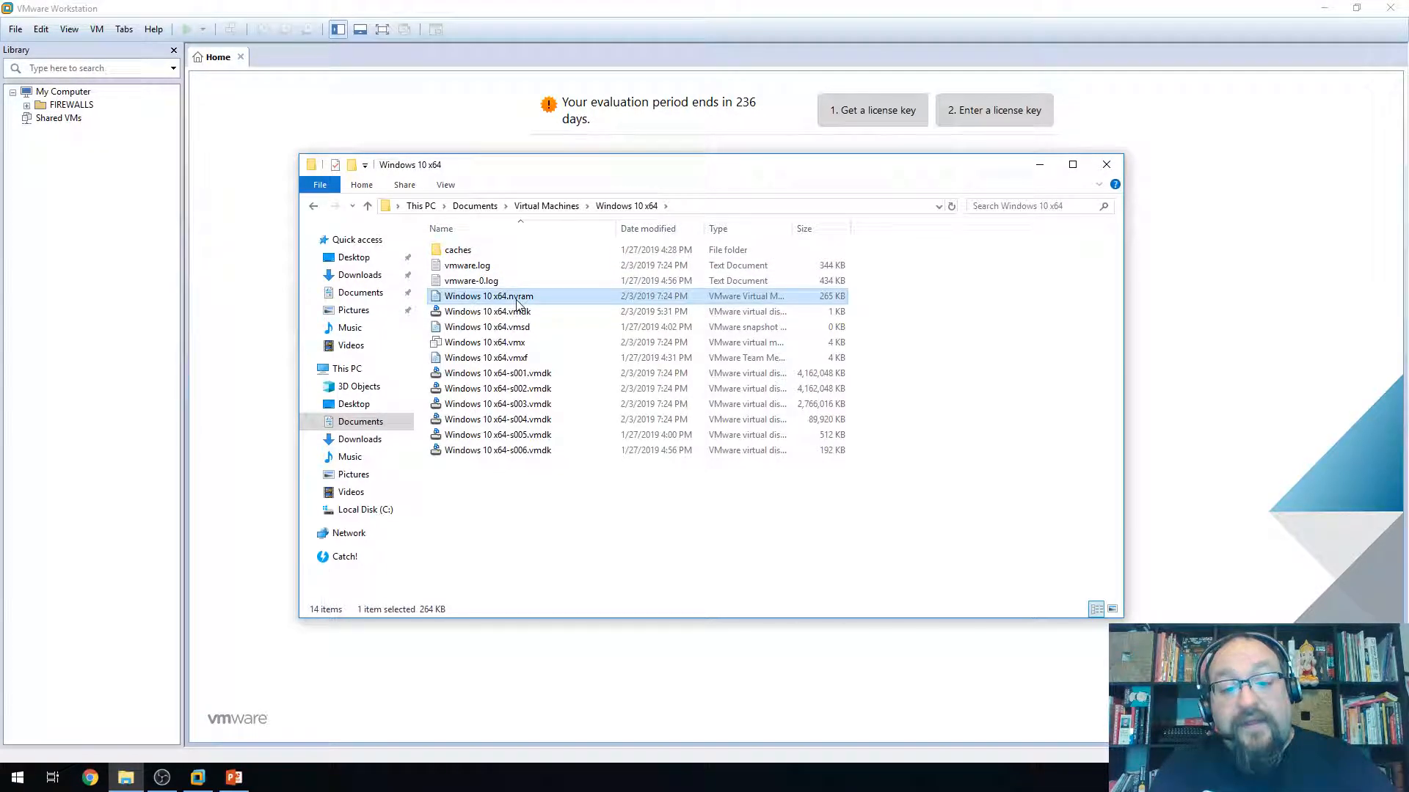
pyautogui.click(527, 314)
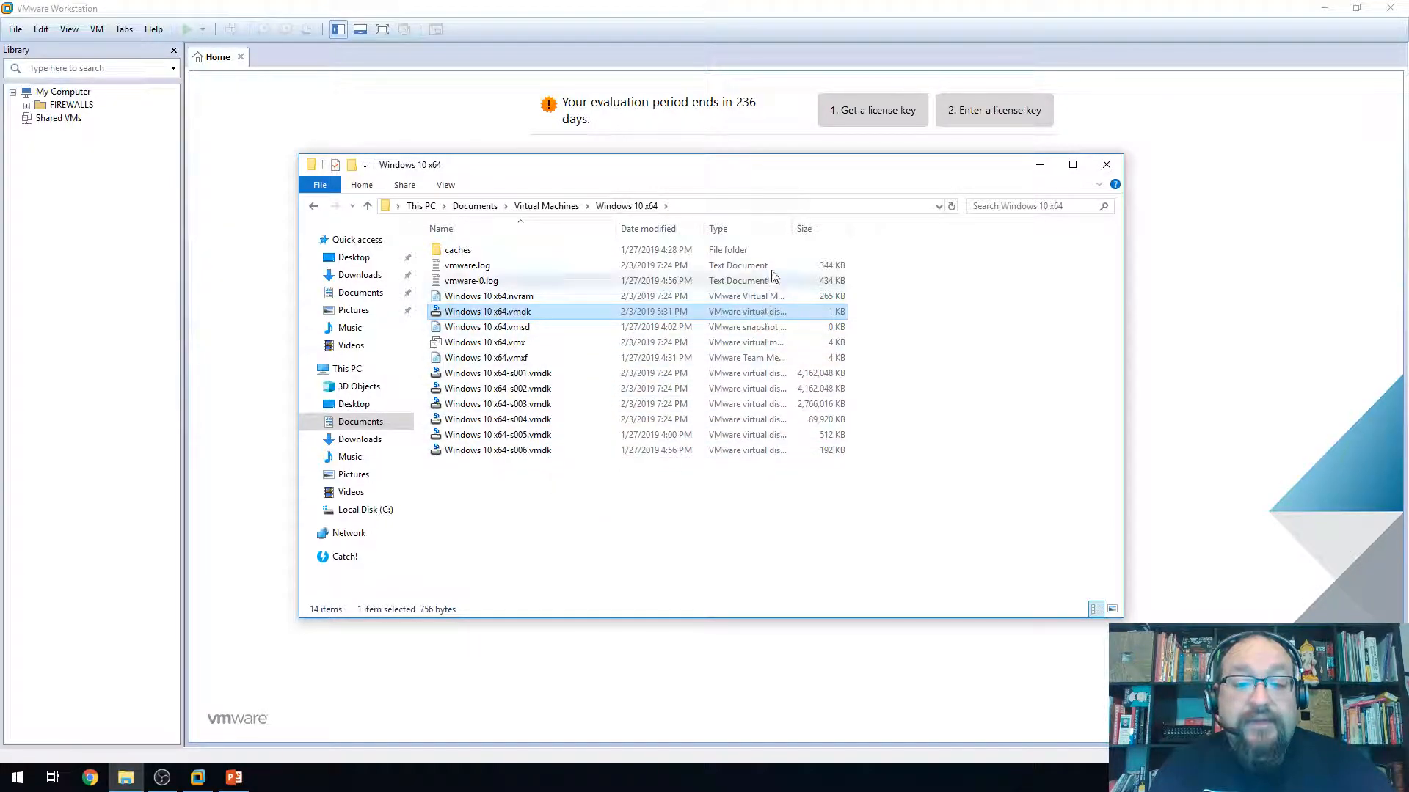
pyautogui.moveTo(794, 229); pyautogui.dragTo(896, 229)
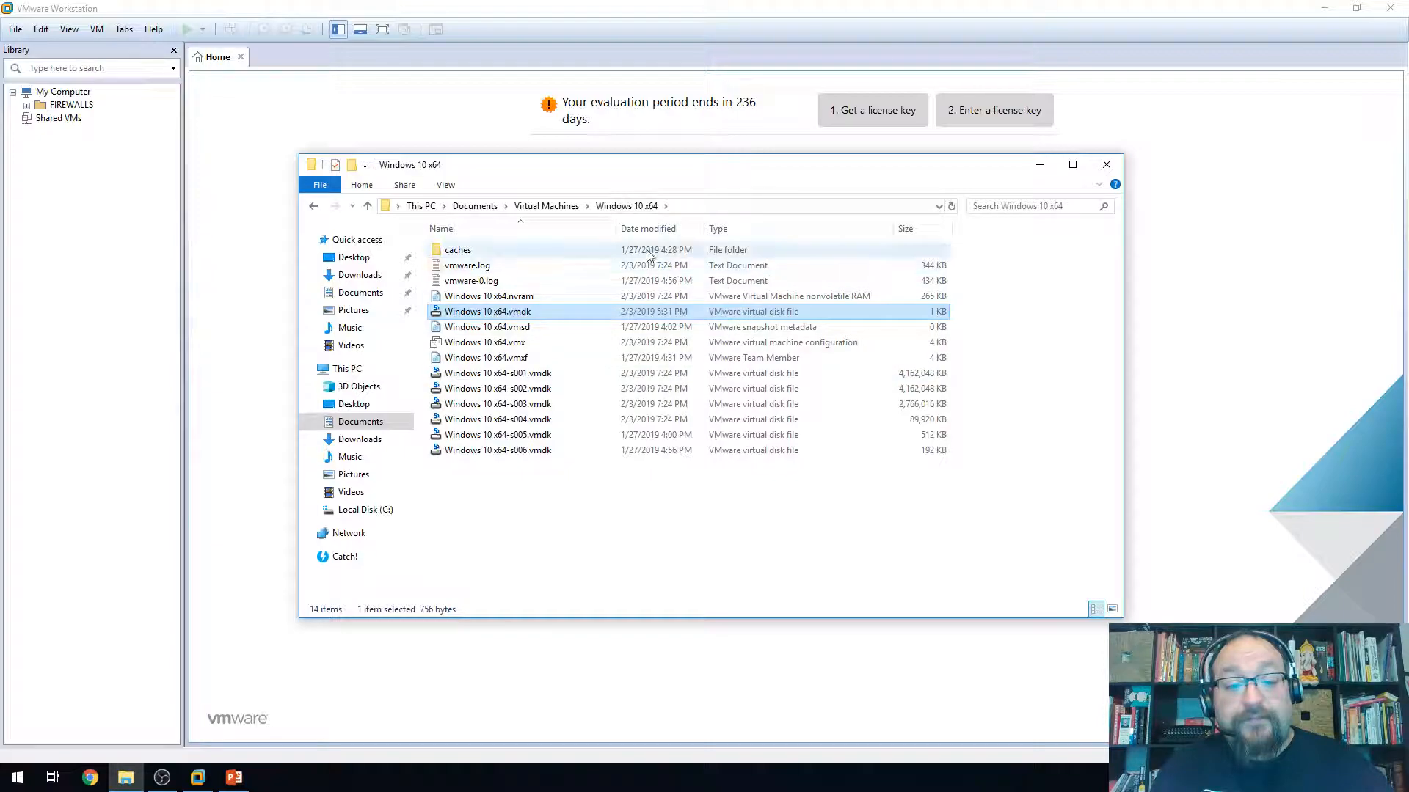
# Accept the default name and location and keep BIOS firmware
pyautogui.click(1106, 165)
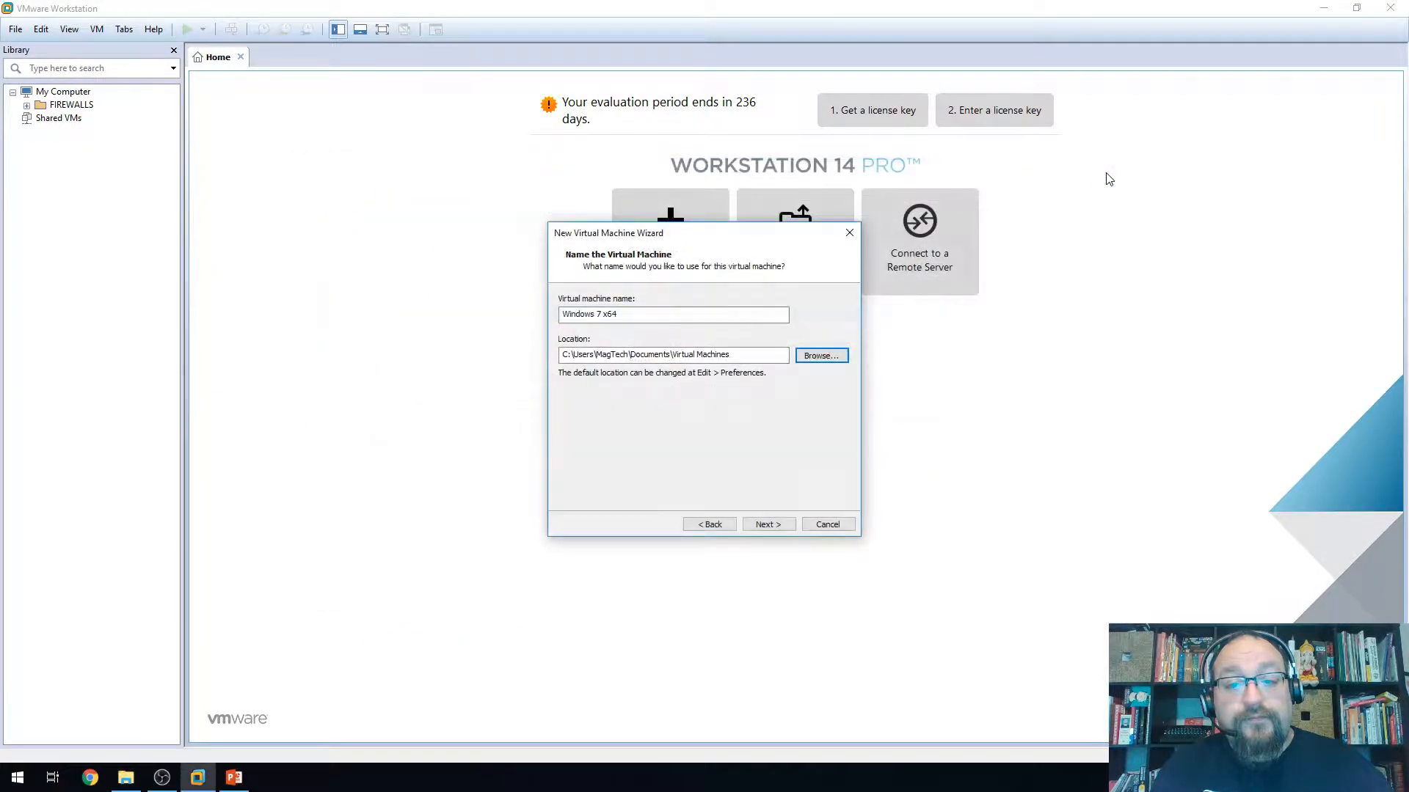
pyautogui.click(776, 527)
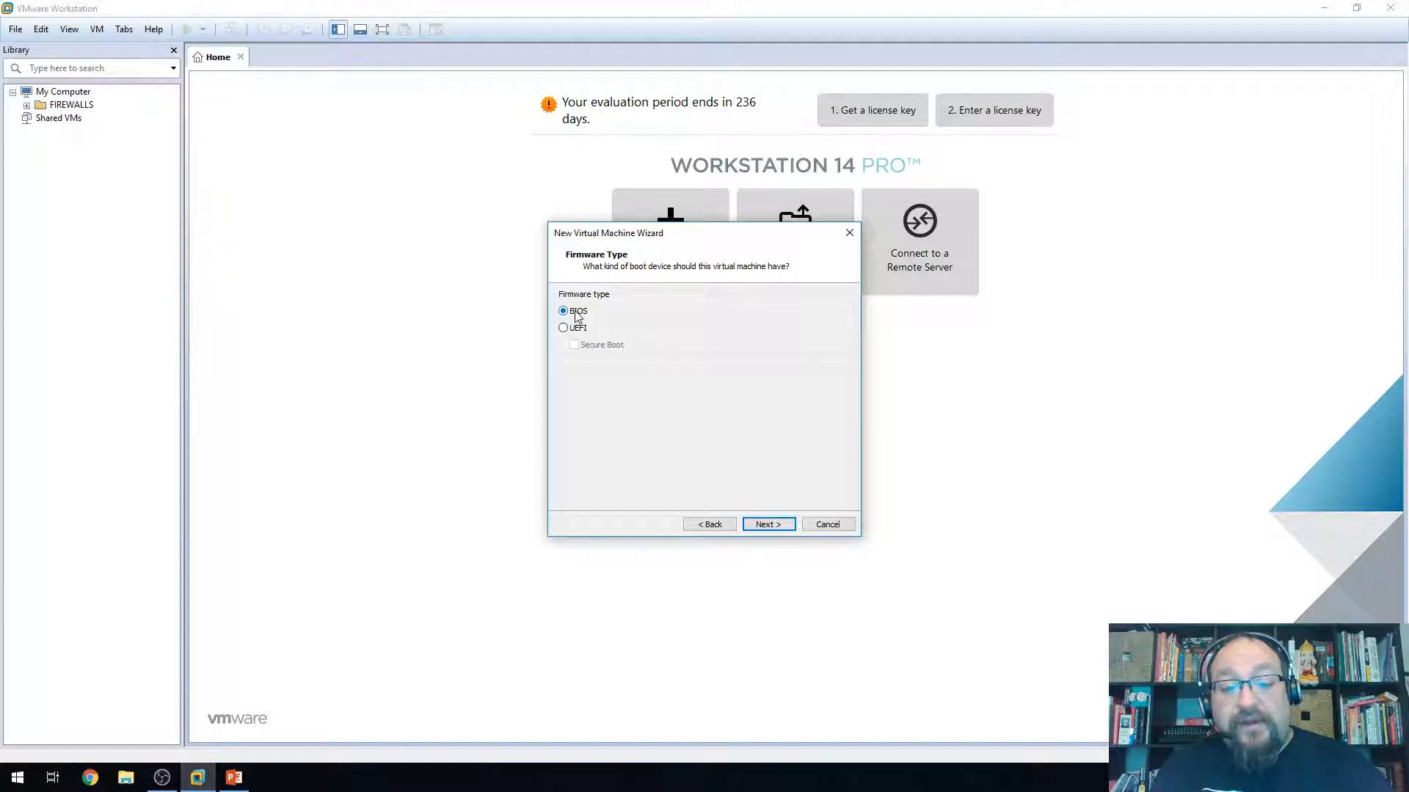
pyautogui.click(766, 525)
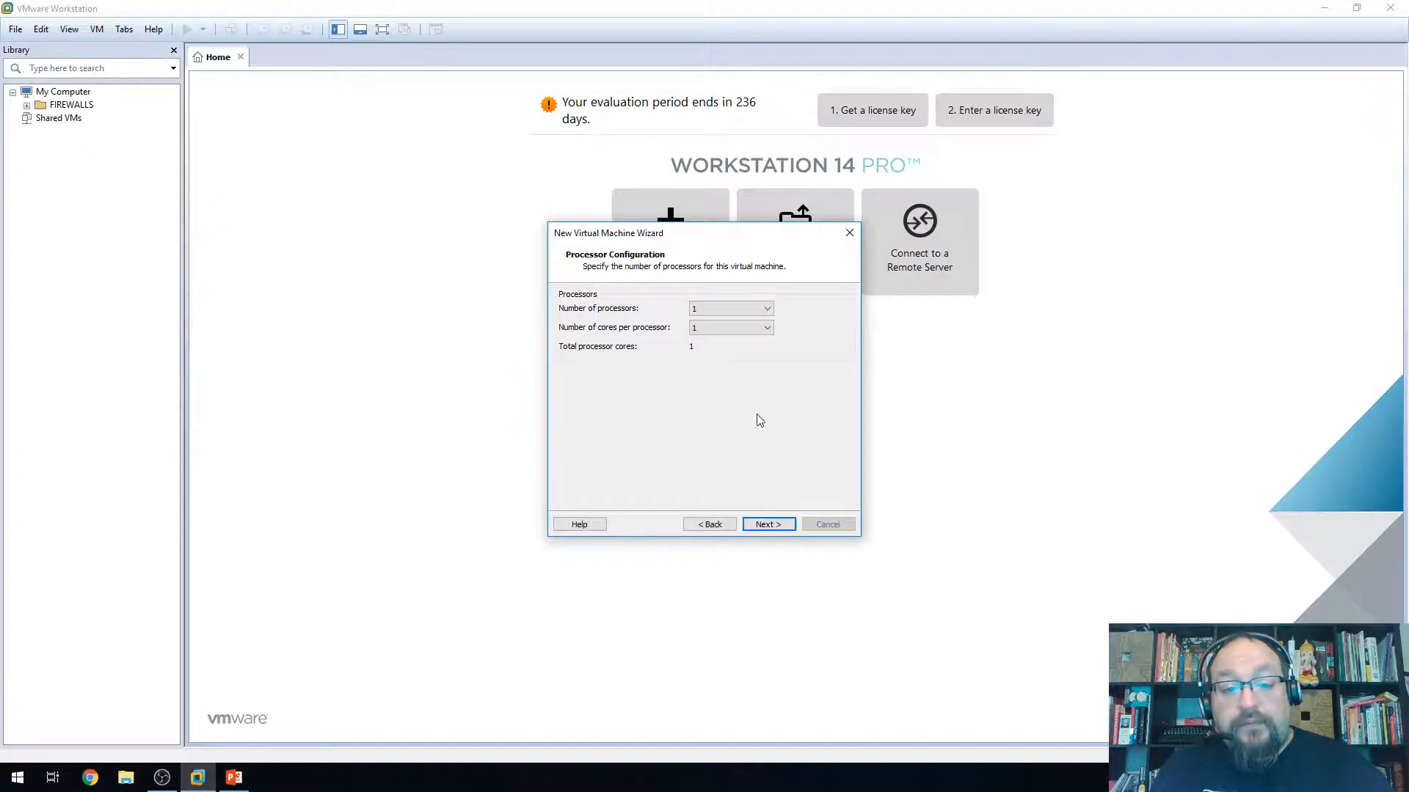
# Set 2 processors with 2 cores per processor, 4 cores in total
pyautogui.click(692, 312)
pyautogui.click(699, 320)
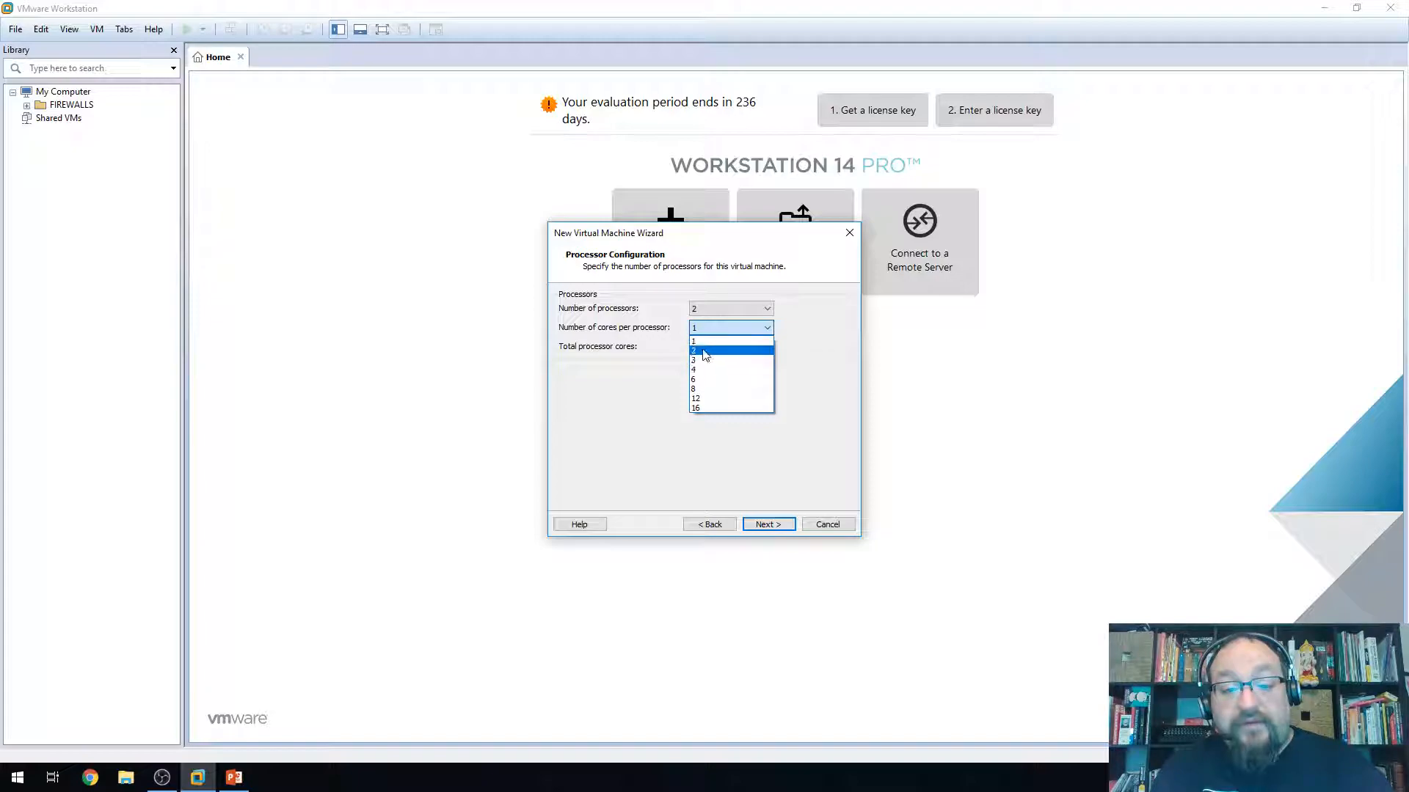
pyautogui.click(703, 346)
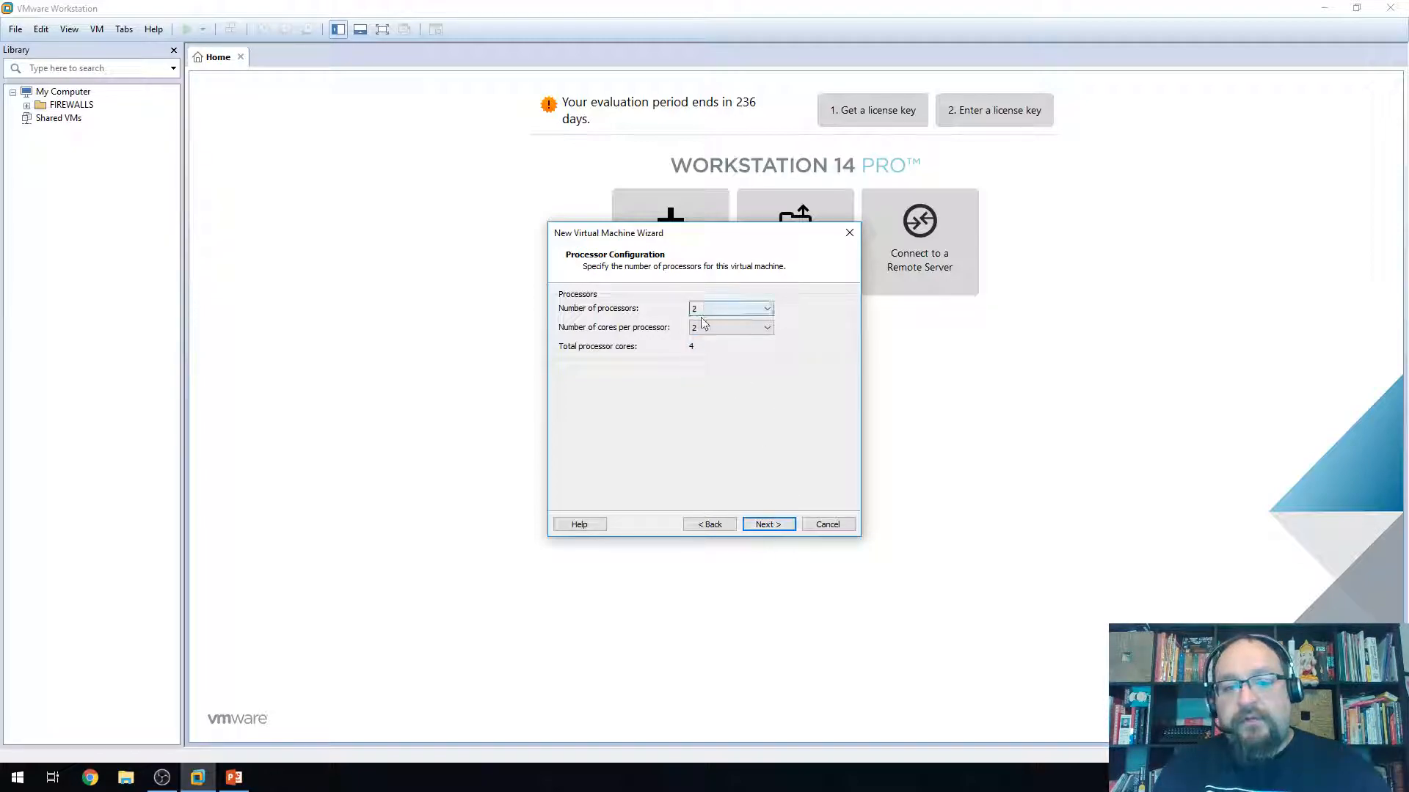
pyautogui.click(768, 524)
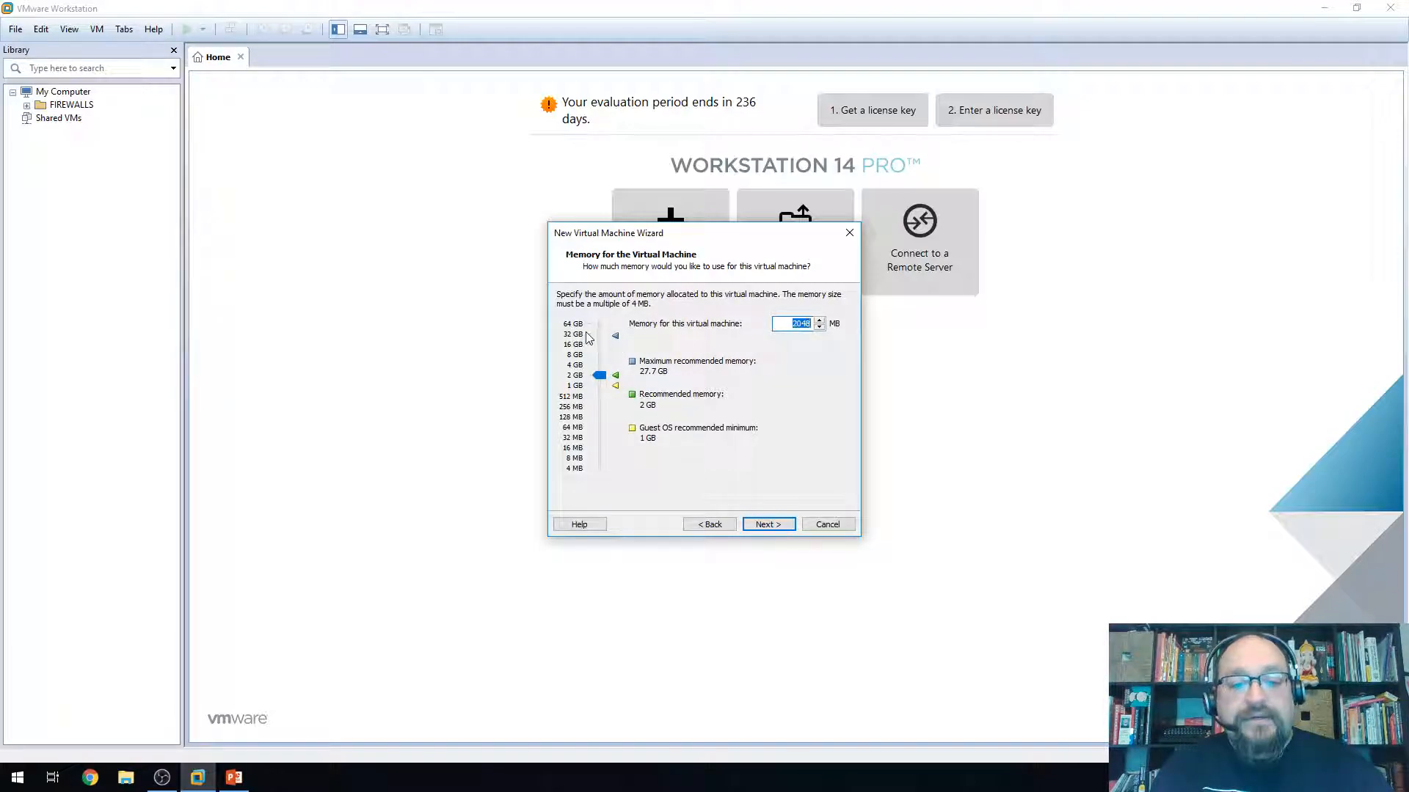
# Drag the memory slider to 4096 MB and advance to the network type choice
pyautogui.moveTo(600, 375); pyautogui.dragTo(603, 347)
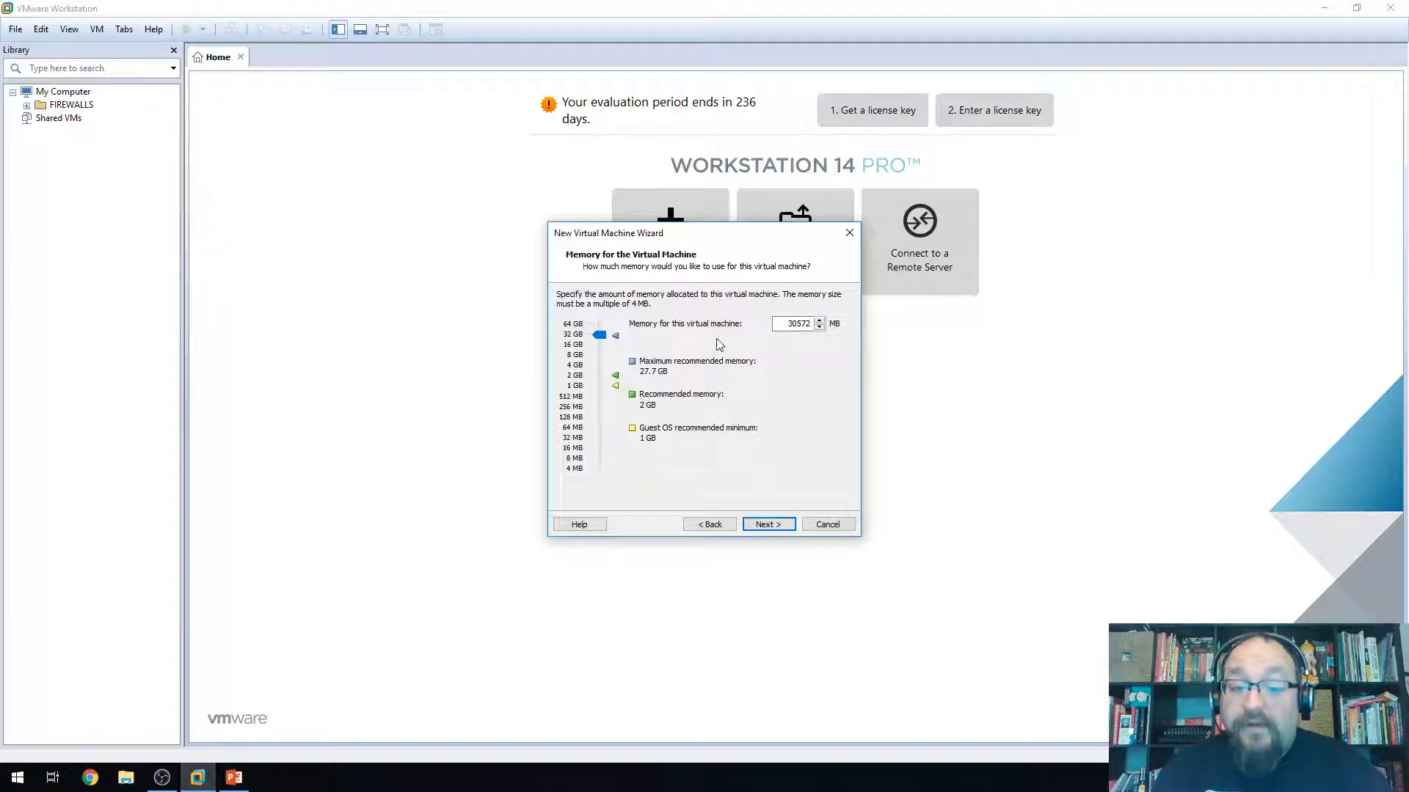
pyautogui.moveTo(595, 337); pyautogui.dragTo(601, 380)
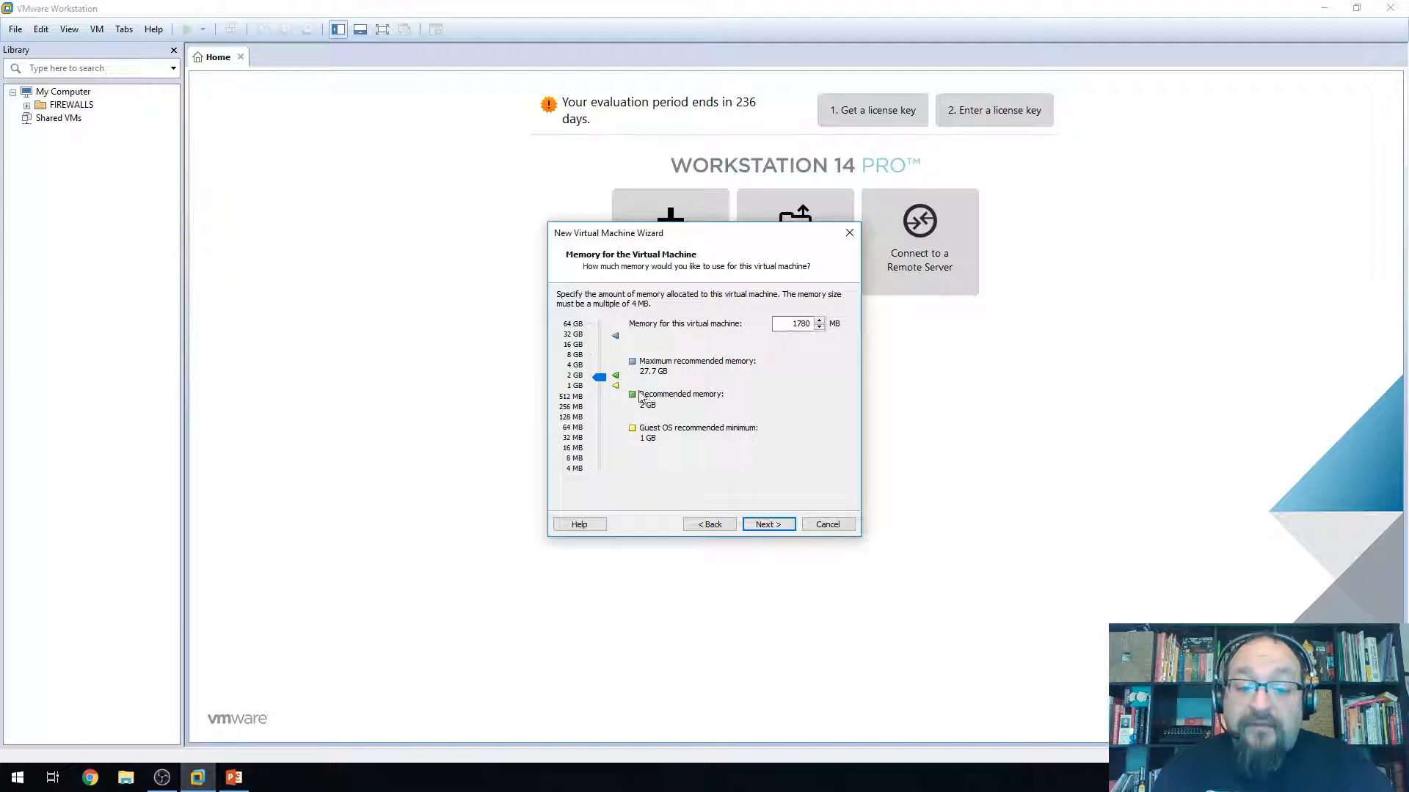
pyautogui.moveTo(599, 379); pyautogui.dragTo(599, 374)
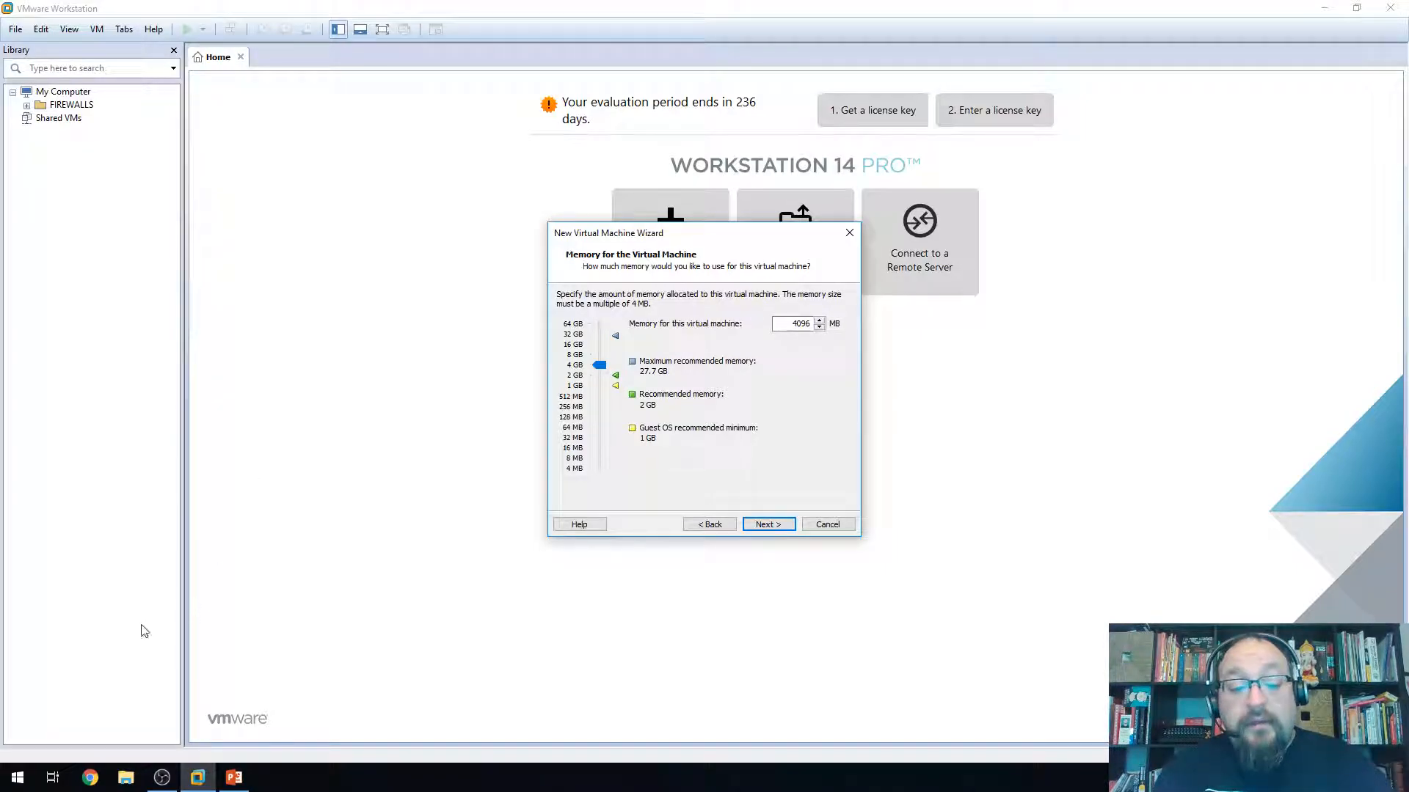
pyautogui.click(17, 777)
pyautogui.click(328, 251)
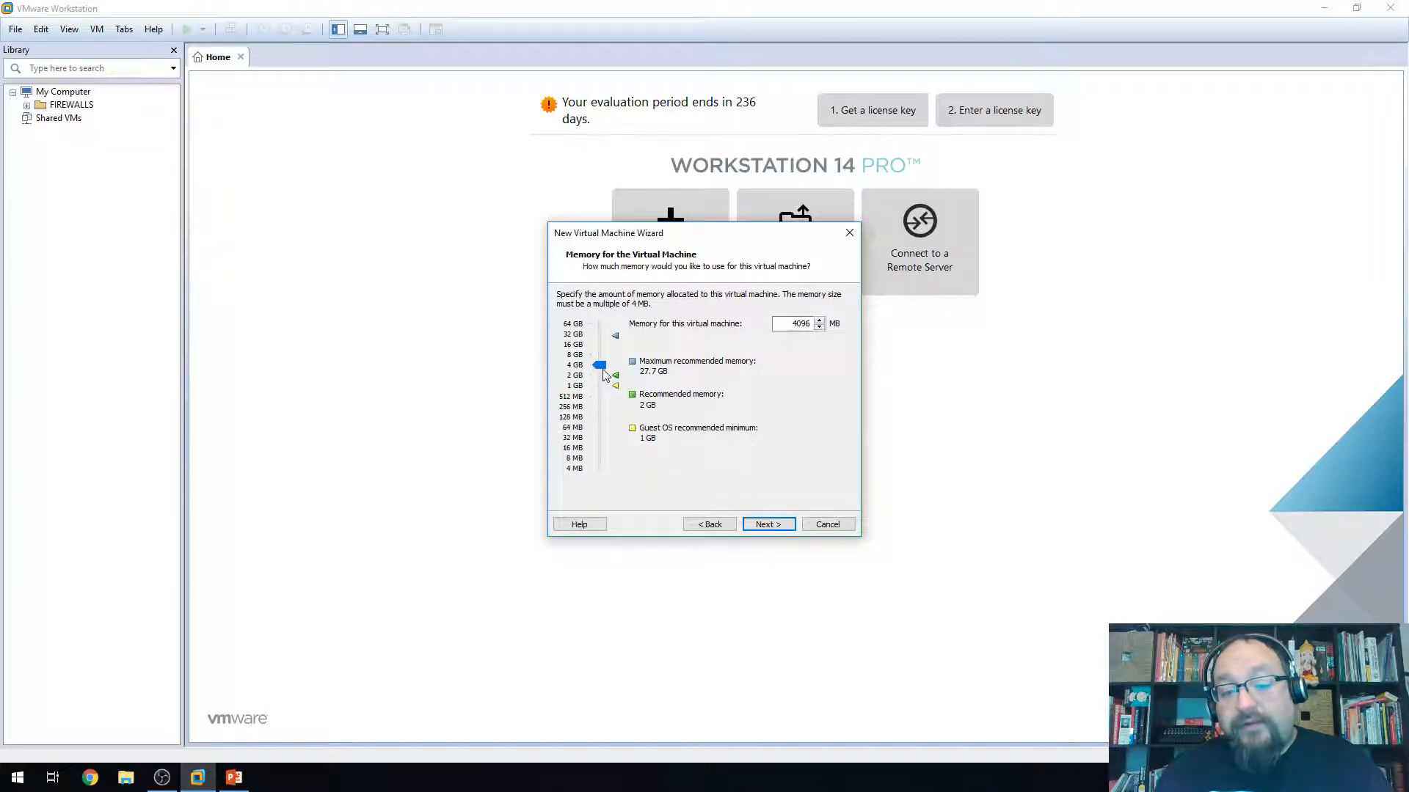
pyautogui.click(768, 525)
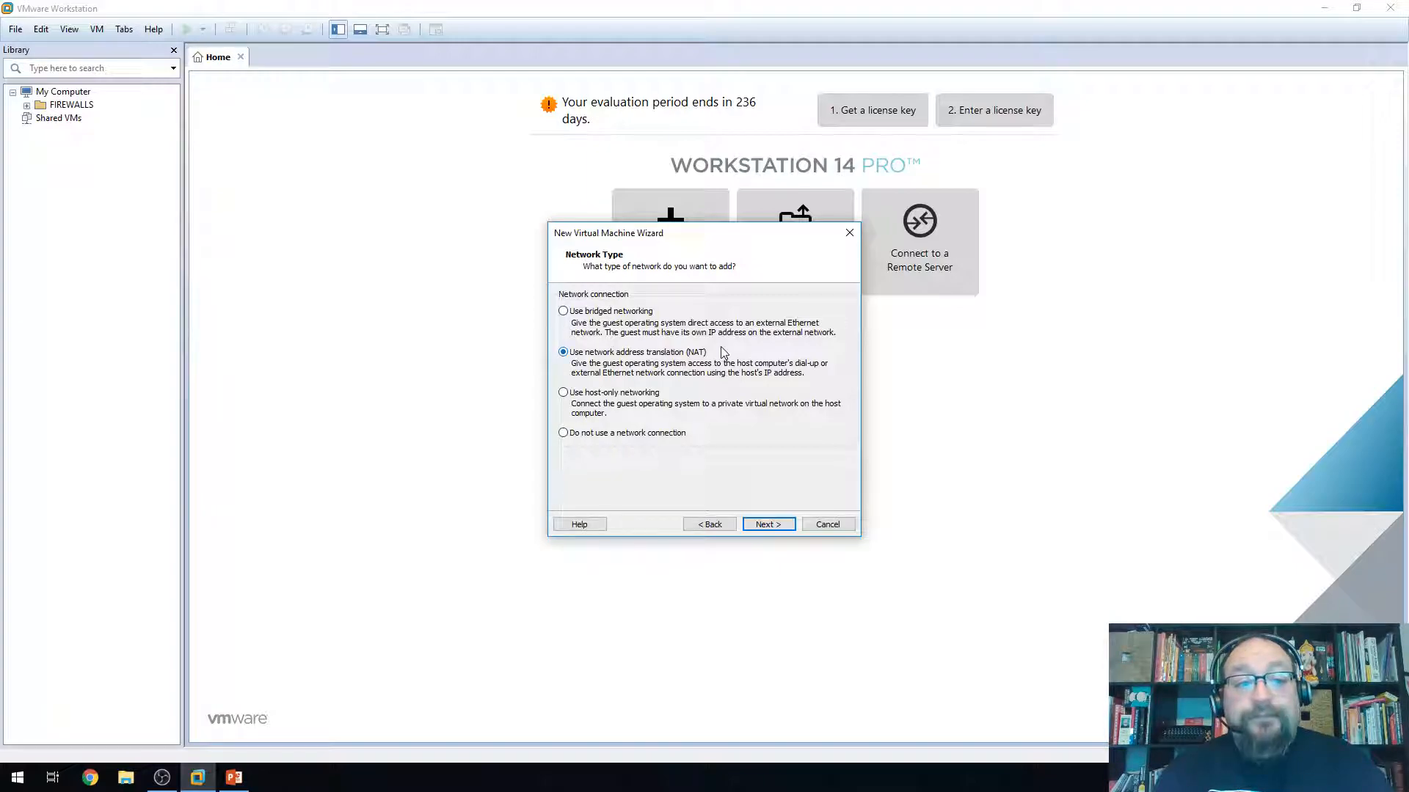
# Search 'virtual' from the Windows Start menu and launch Virtual Network Editor
pyautogui.press('super')
pyautogui.write('vritual net')
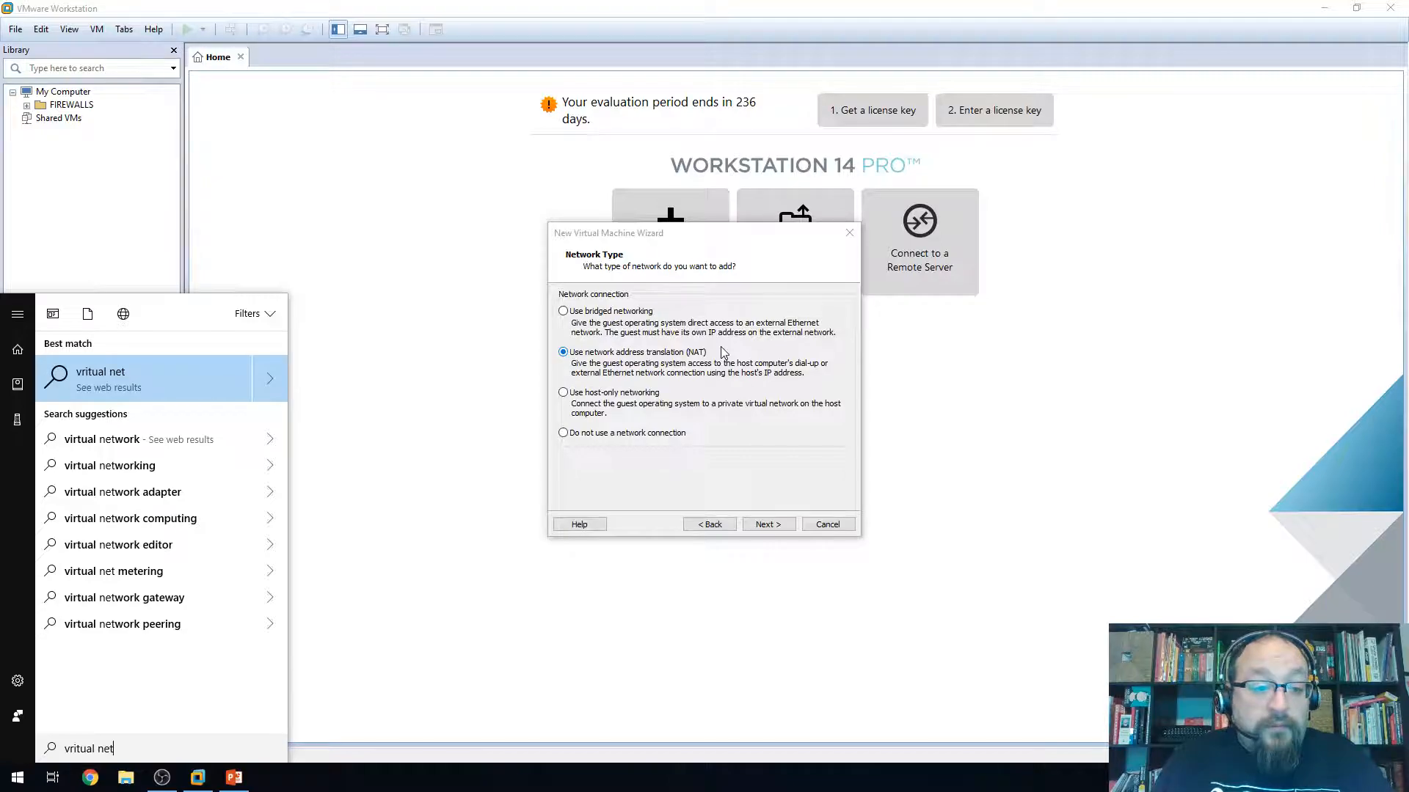
pyautogui.press('BackSpace')
pyautogui.press('BackSpace')
pyautogui.press('BackSpace')
pyautogui.press('BackSpace')
pyautogui.press('BackSpace')
pyautogui.press('BackSpace')
pyautogui.press('BackSpace')
pyautogui.press('BackSpace')
pyautogui.press('BackSpace')
pyautogui.press('BackSpace')
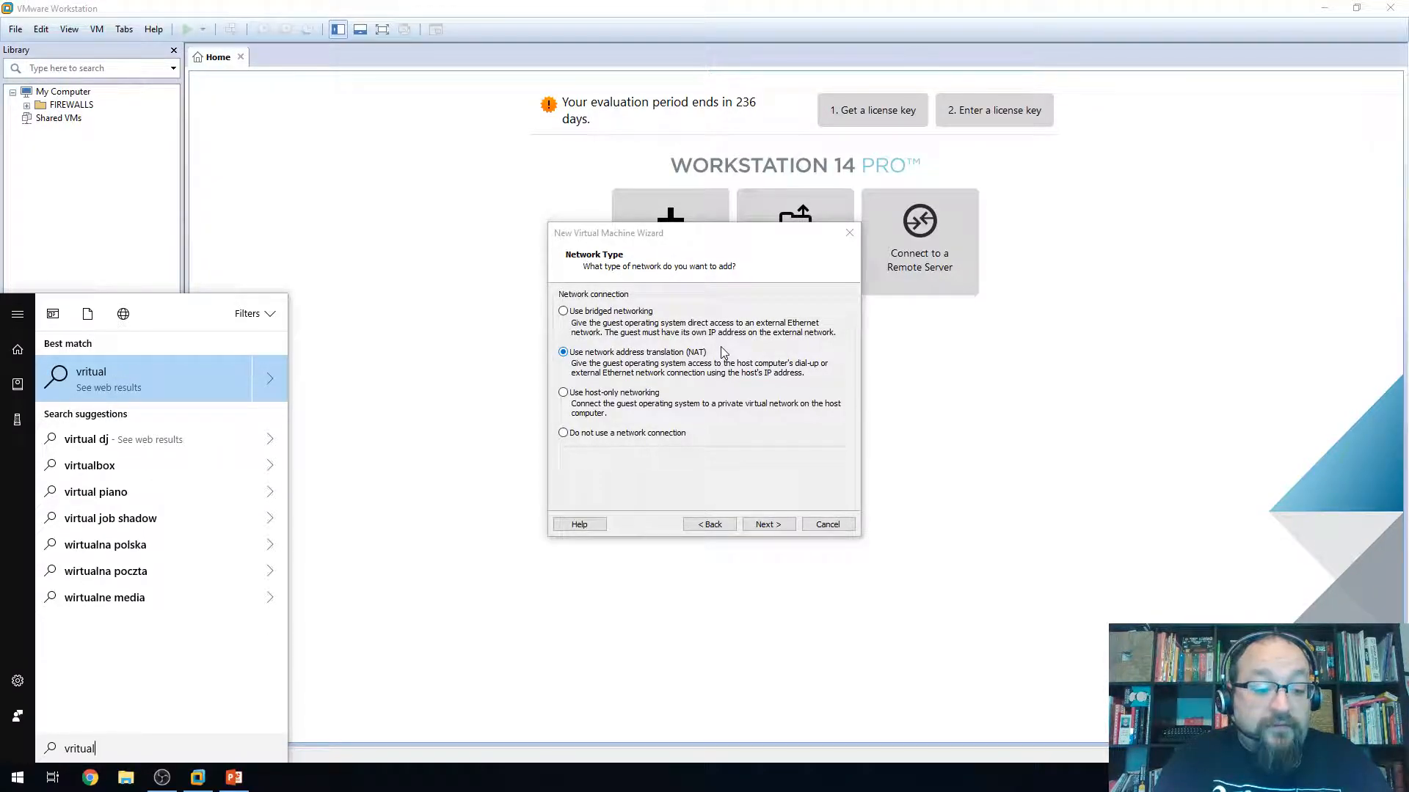
pyautogui.write('irtual')
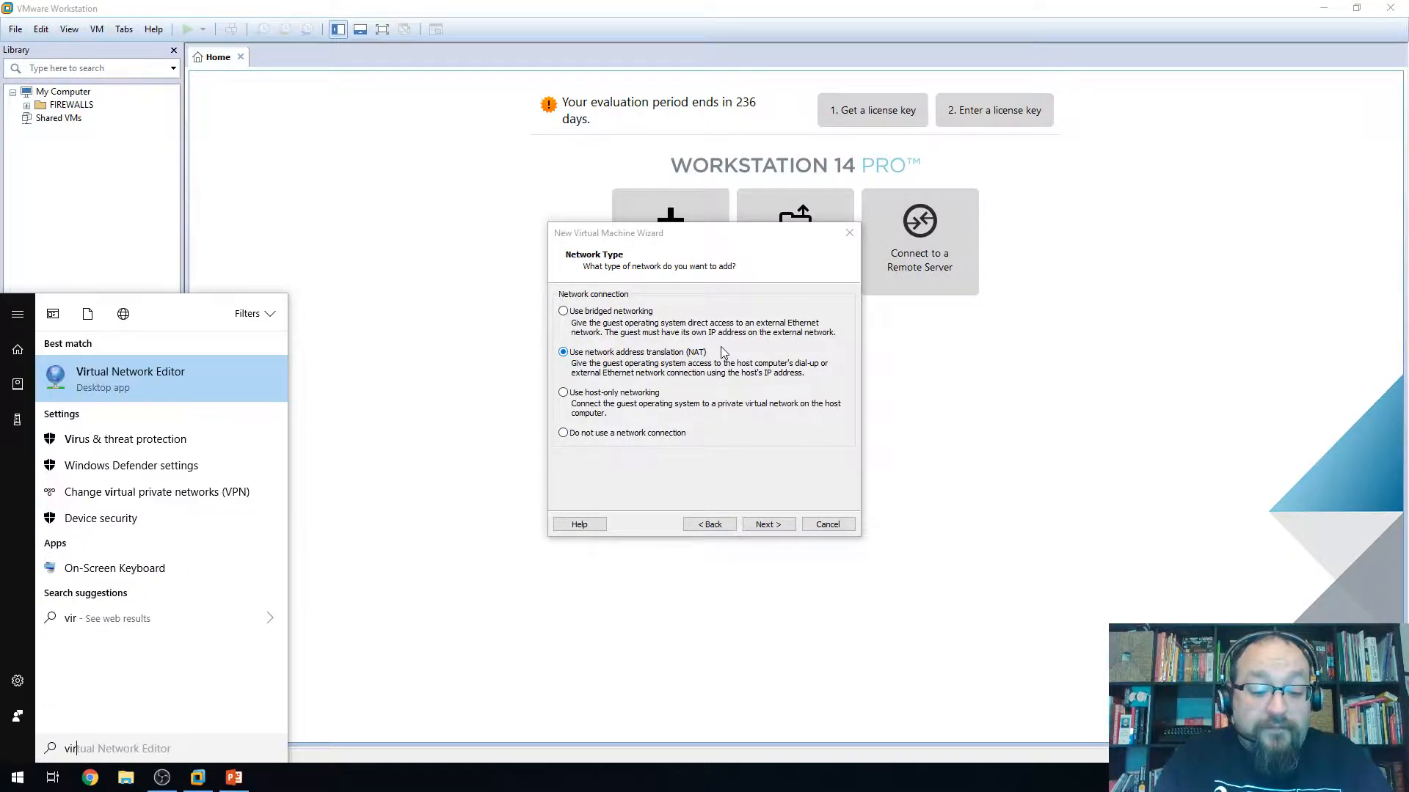
pyautogui.press('Return')
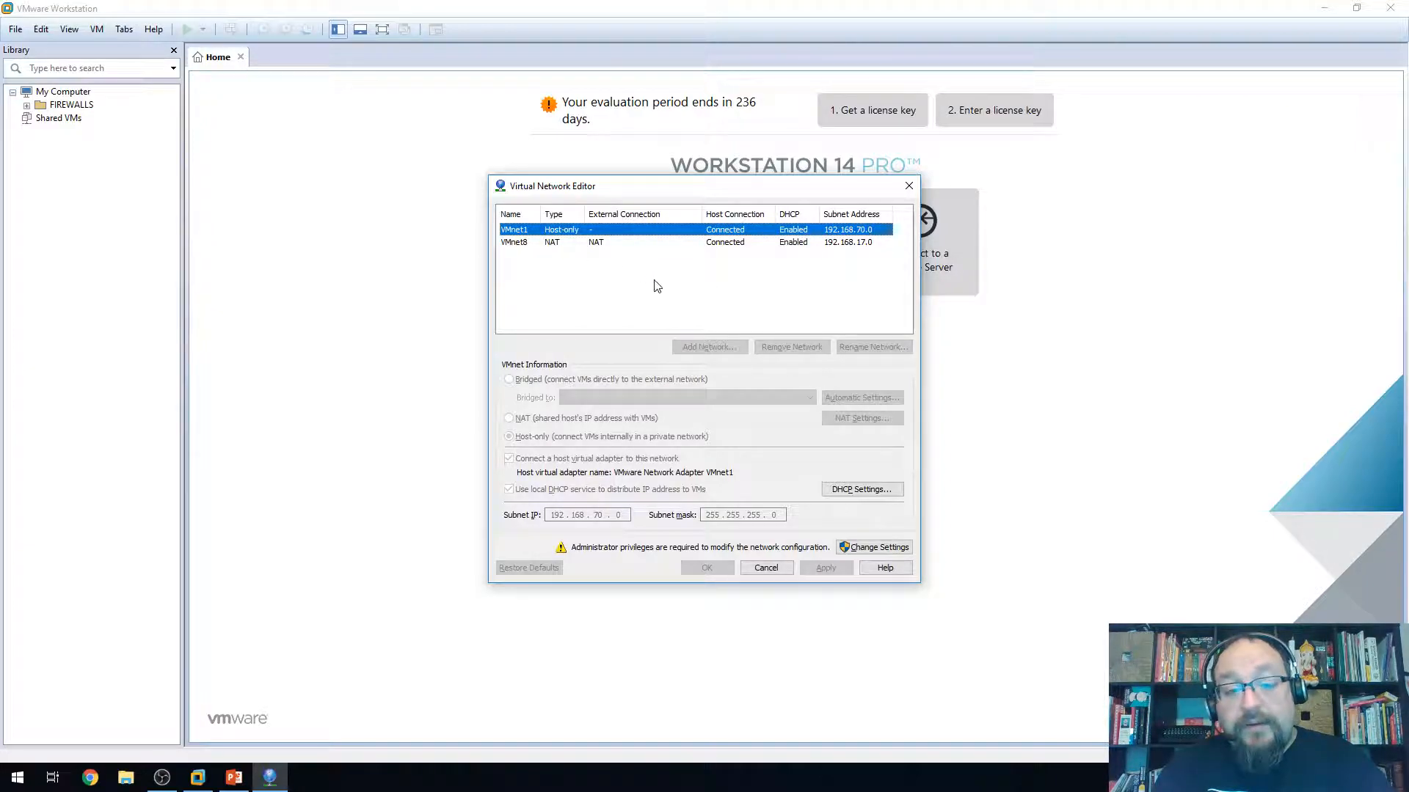
# Select VMnet8 and review its DHCP settings without changing anything
pyautogui.click(555, 244)
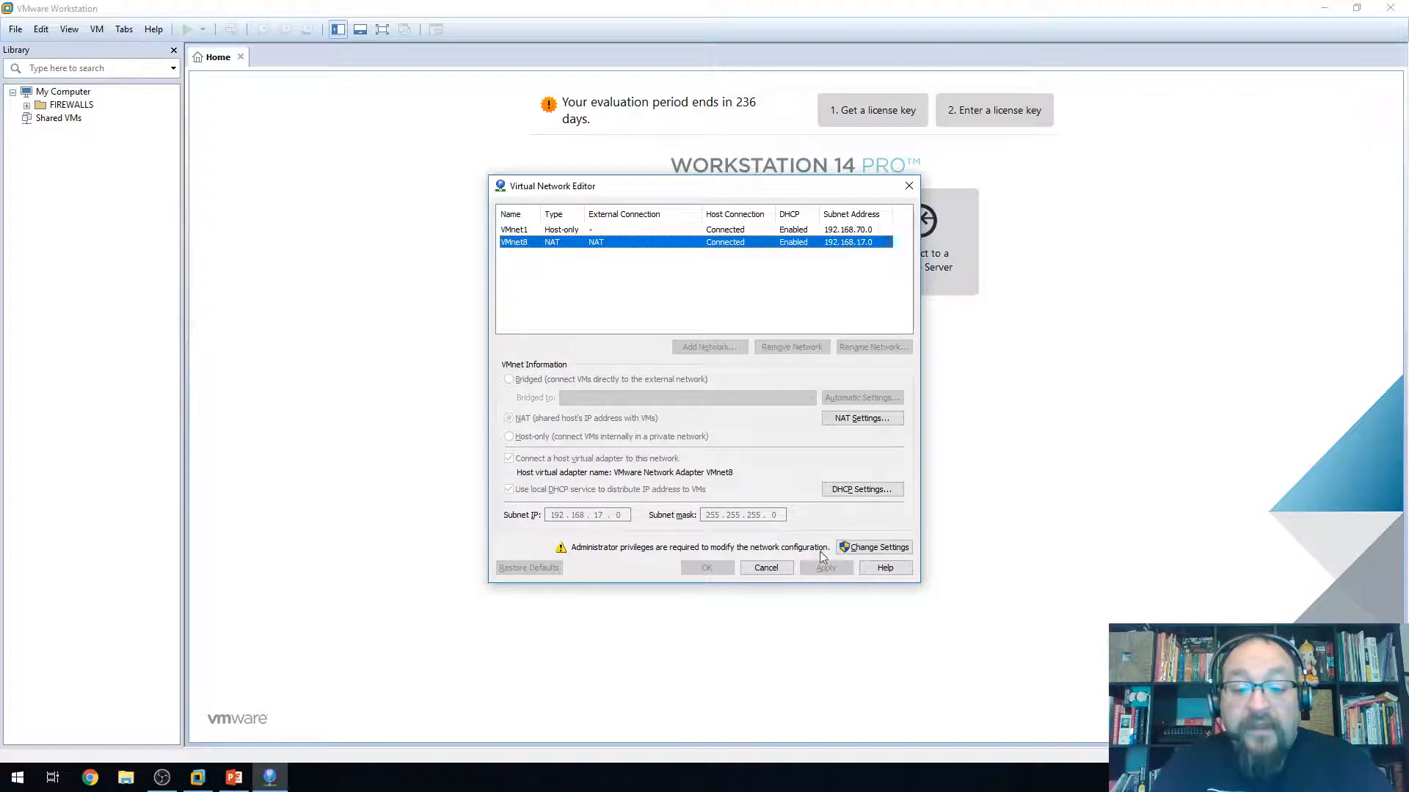
pyautogui.click(896, 490)
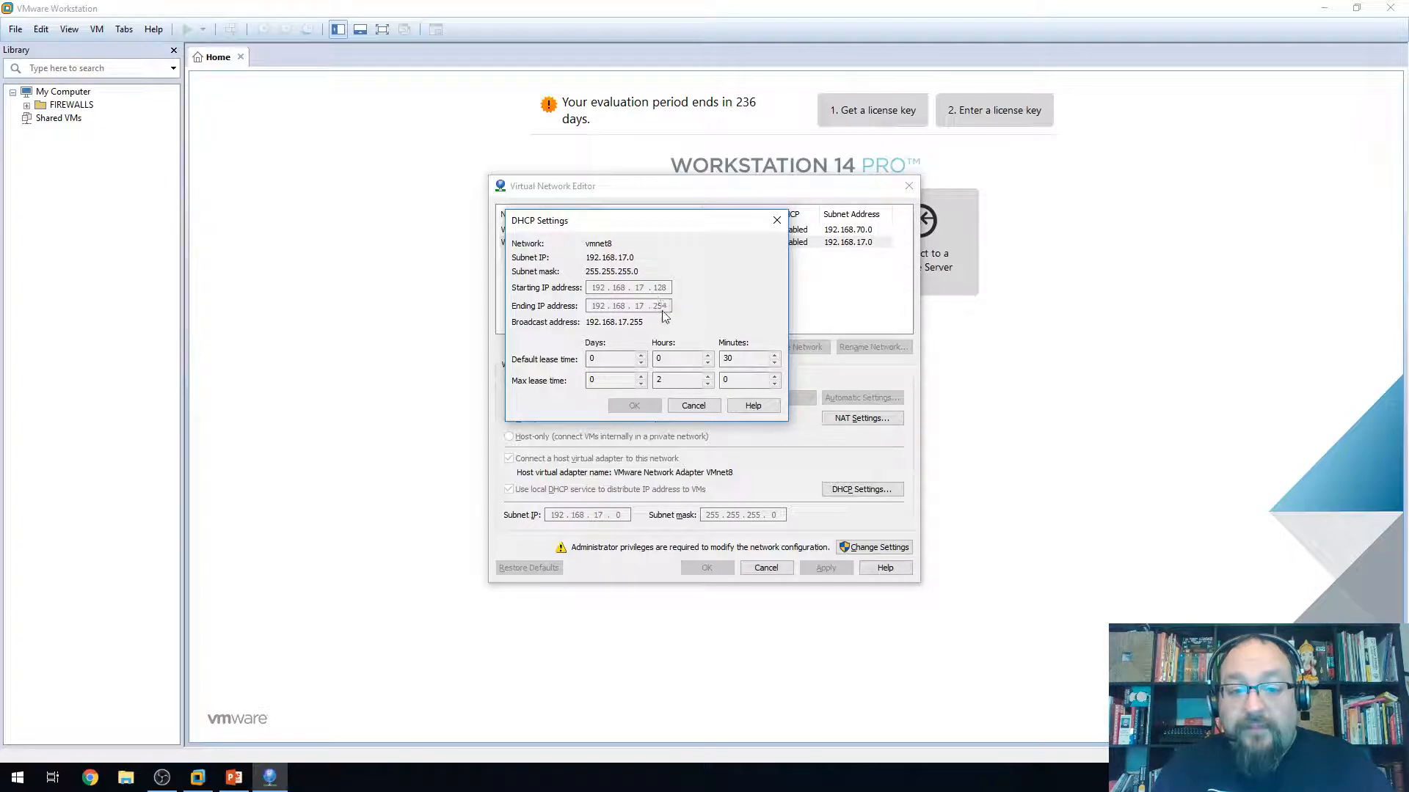
pyautogui.click(679, 409)
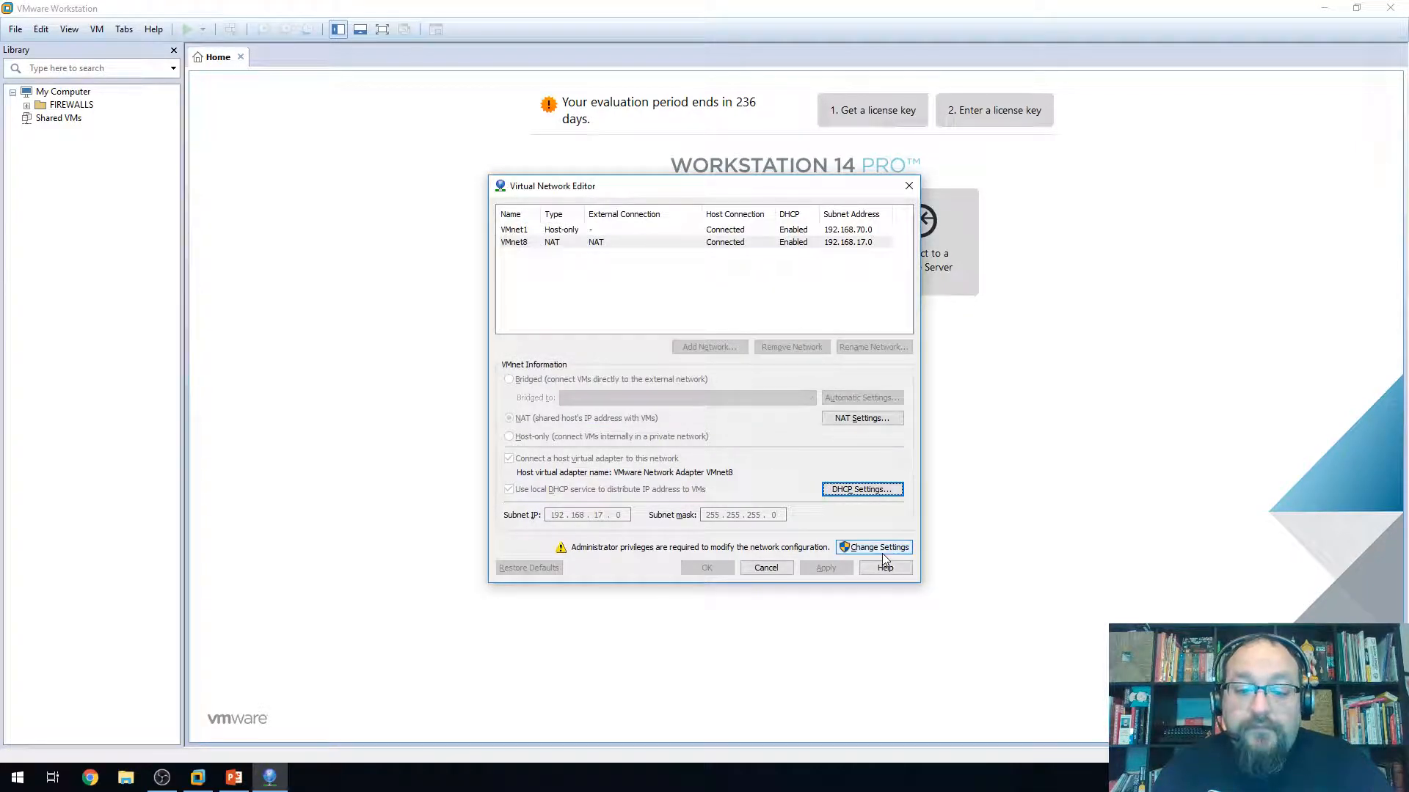
# Review VMnet8's NAT, NetBIOS and DNS settings unchanged, then request administrator rights
pyautogui.click(853, 421)
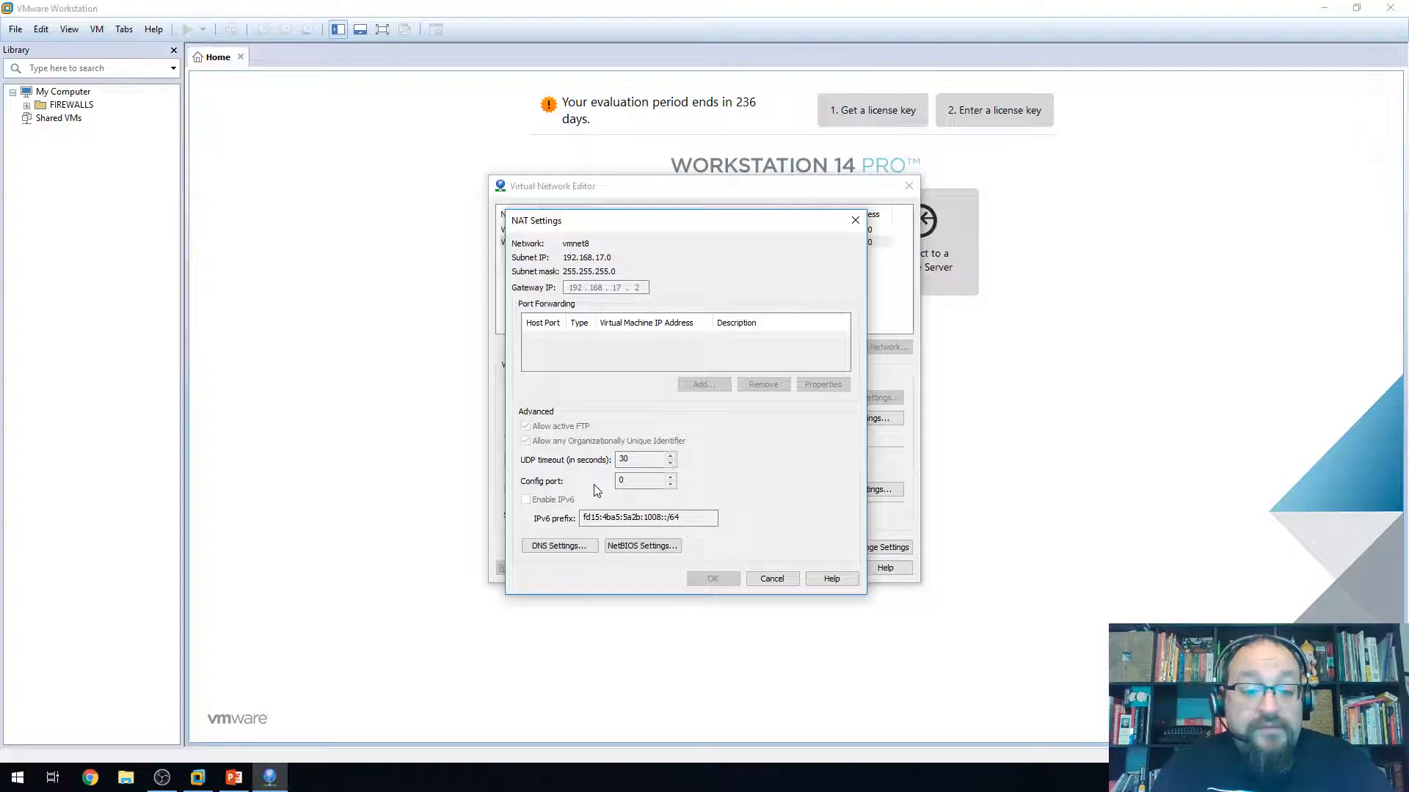
pyautogui.click(629, 546)
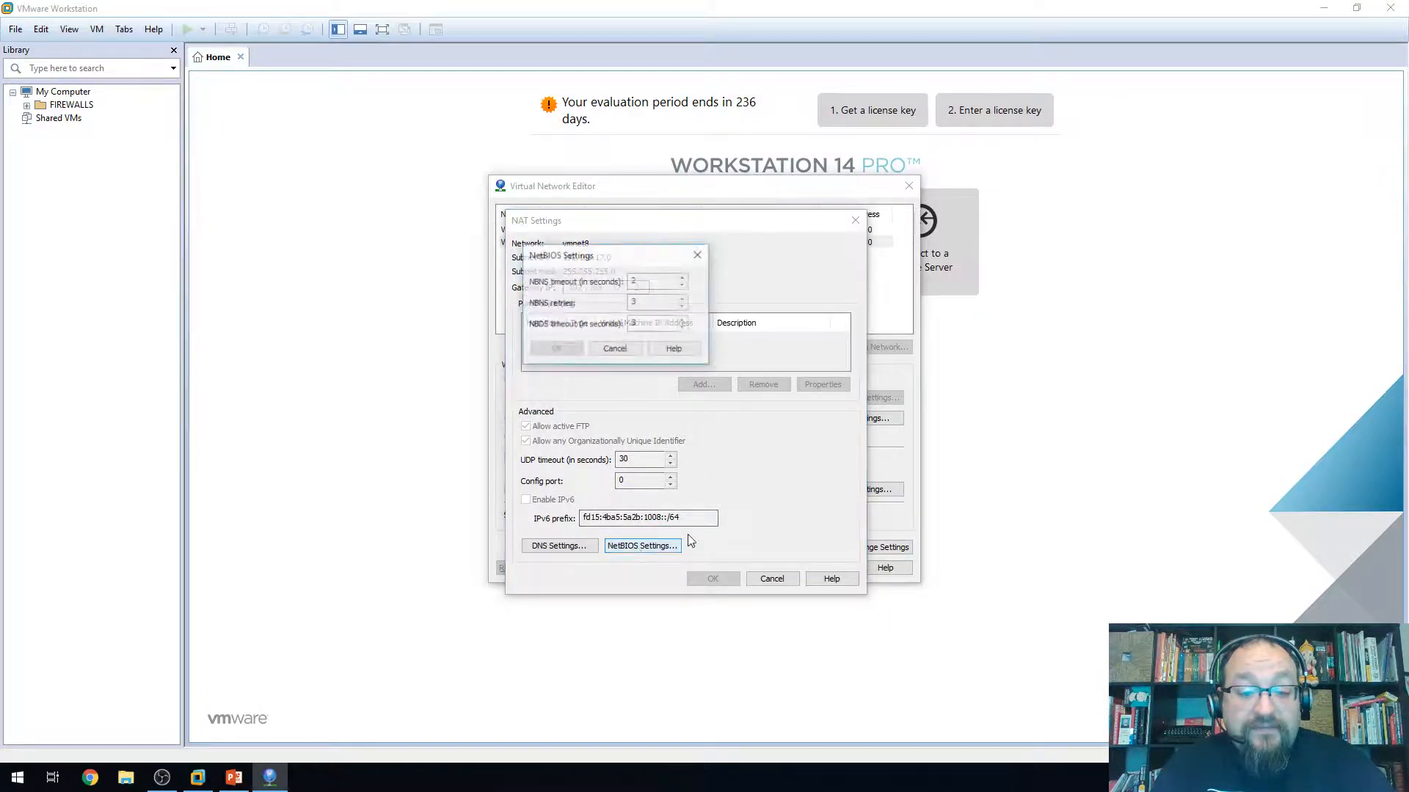
pyautogui.click(625, 349)
pyautogui.click(559, 546)
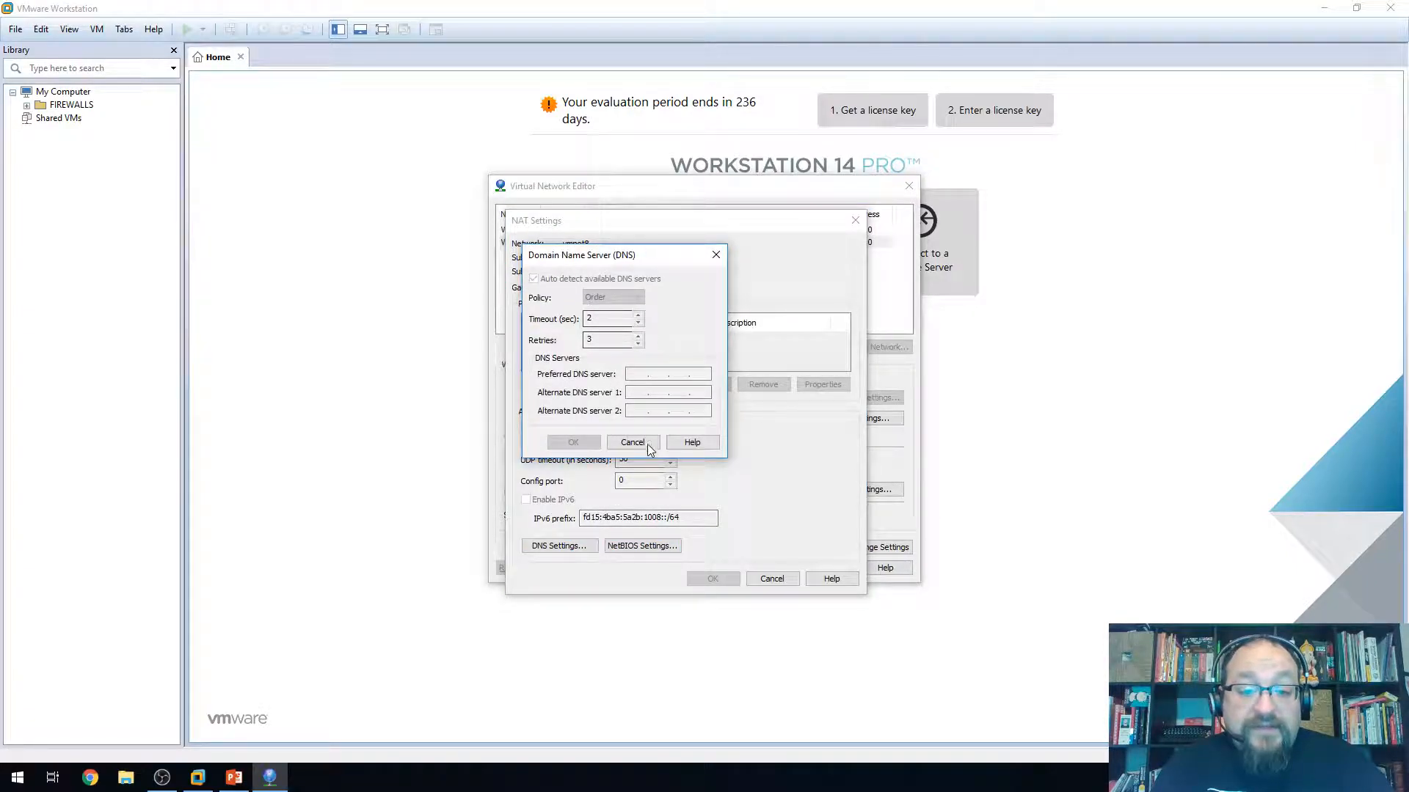
pyautogui.click(646, 443)
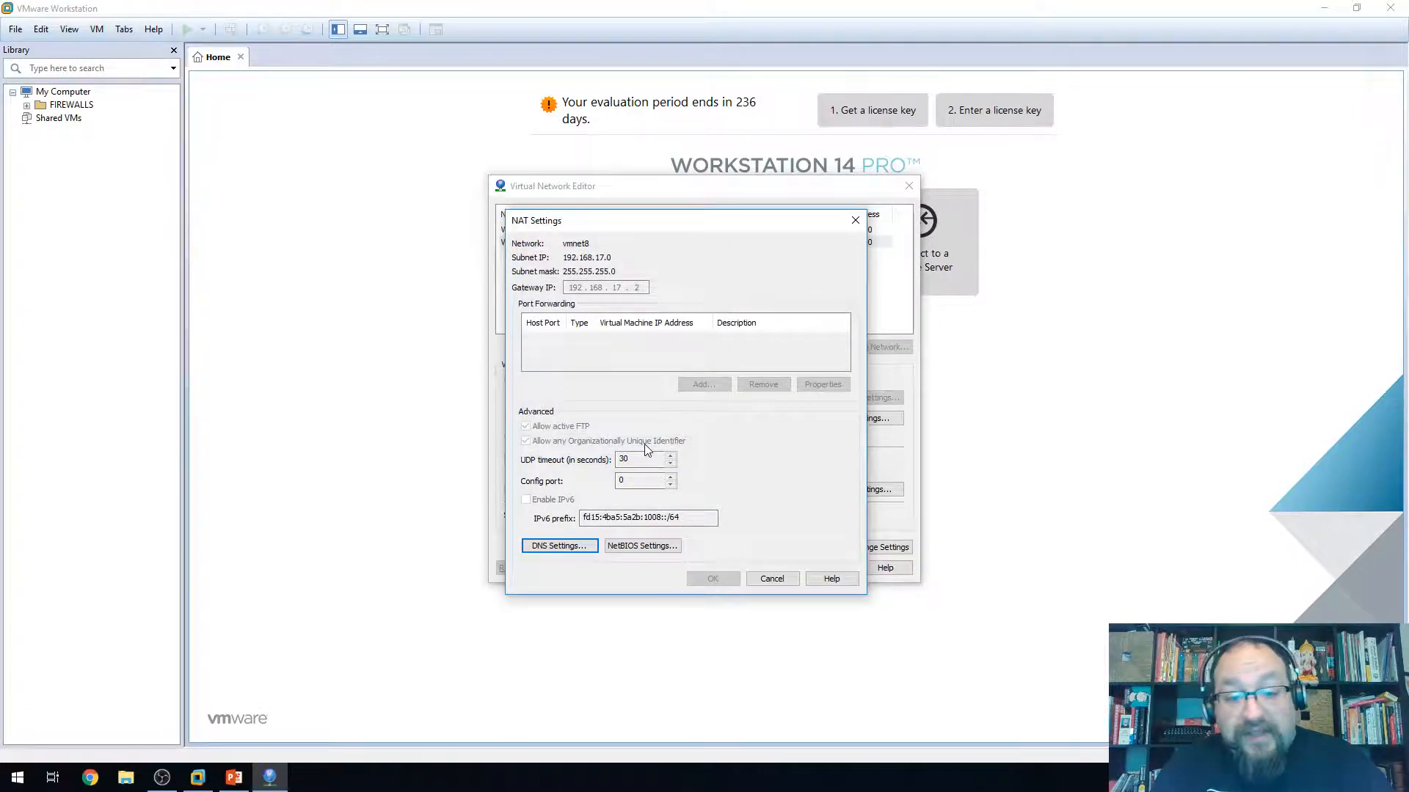
pyautogui.click(774, 579)
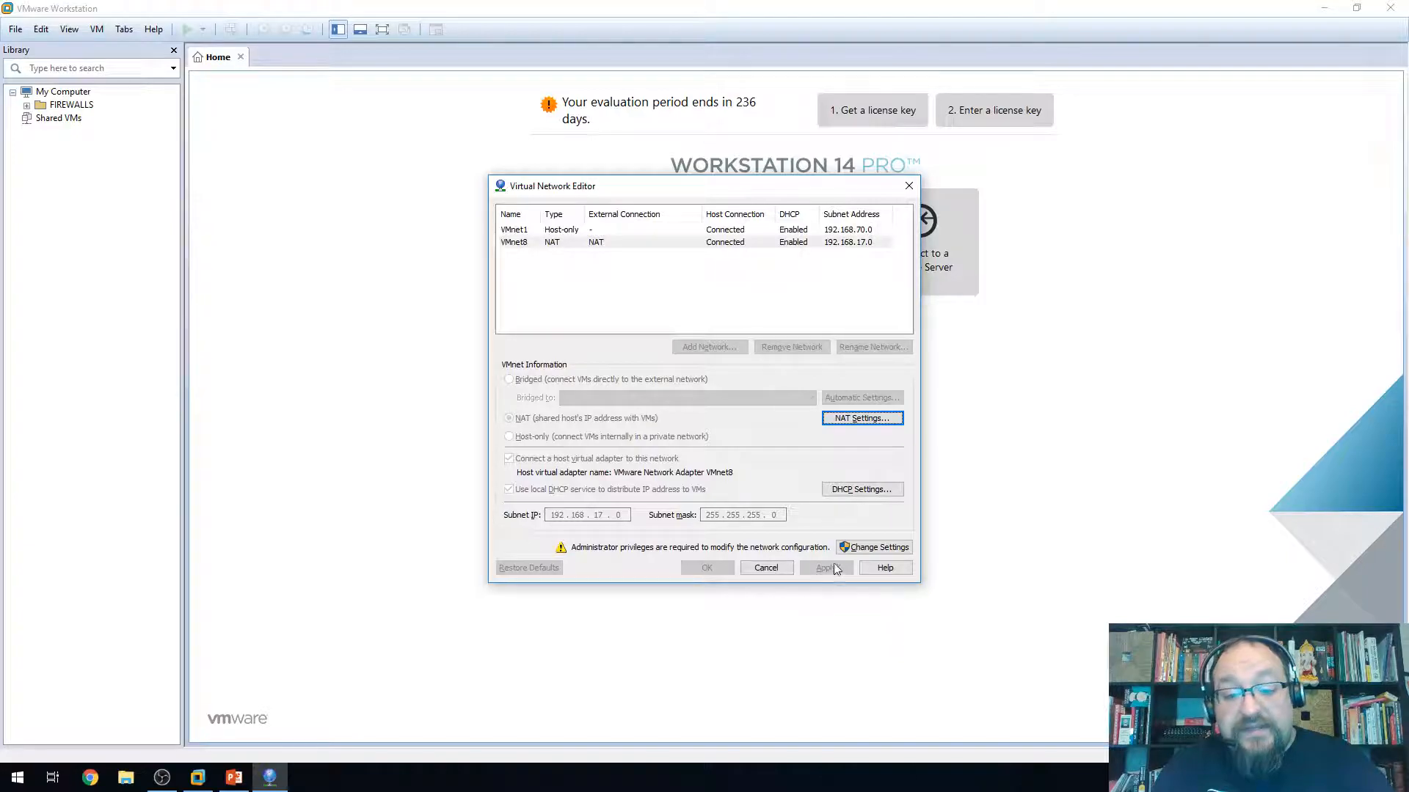
pyautogui.click(854, 550)
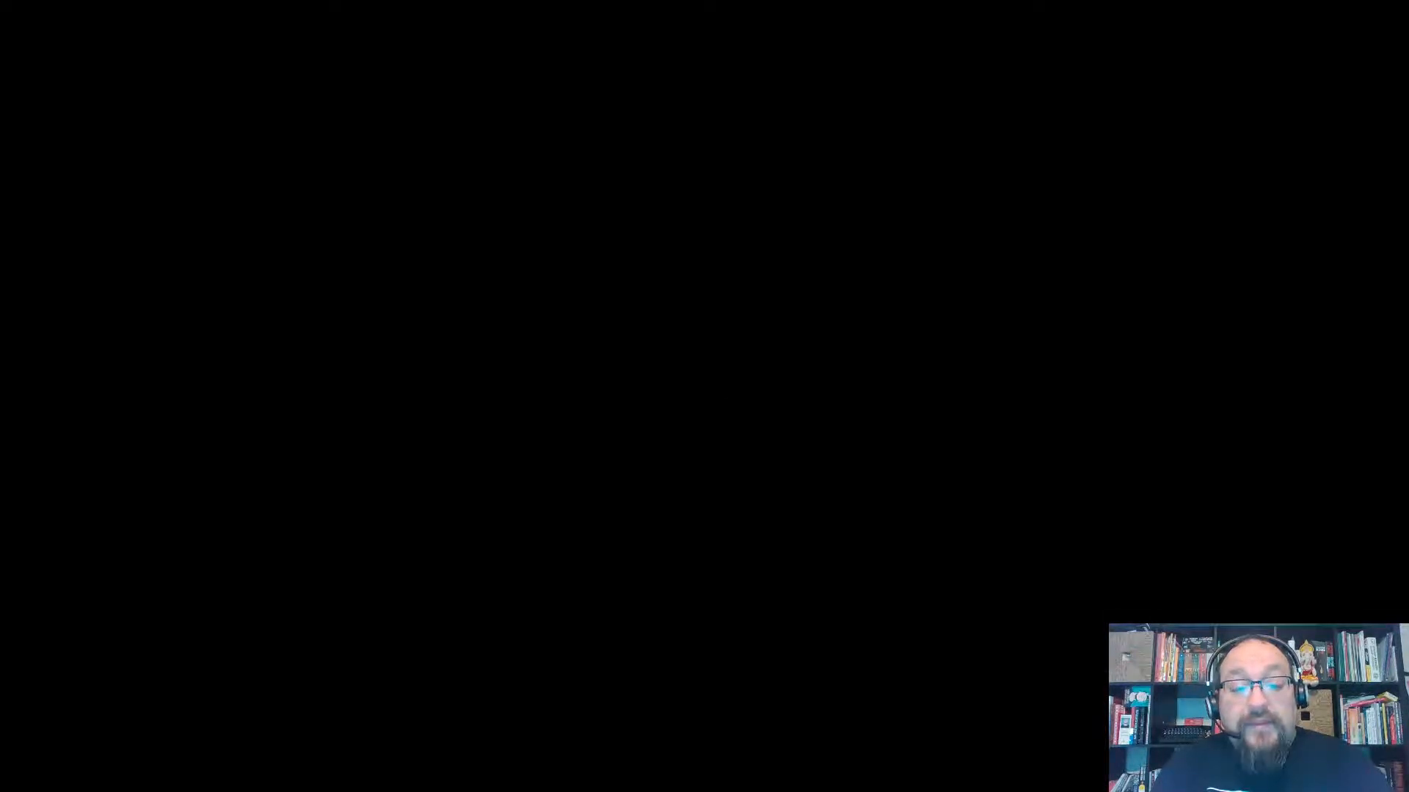
# Approve elevation, recheck VMnet8's DHCP settings, and cancel out of the Virtual Network Editor
pyautogui.click(720, 398)
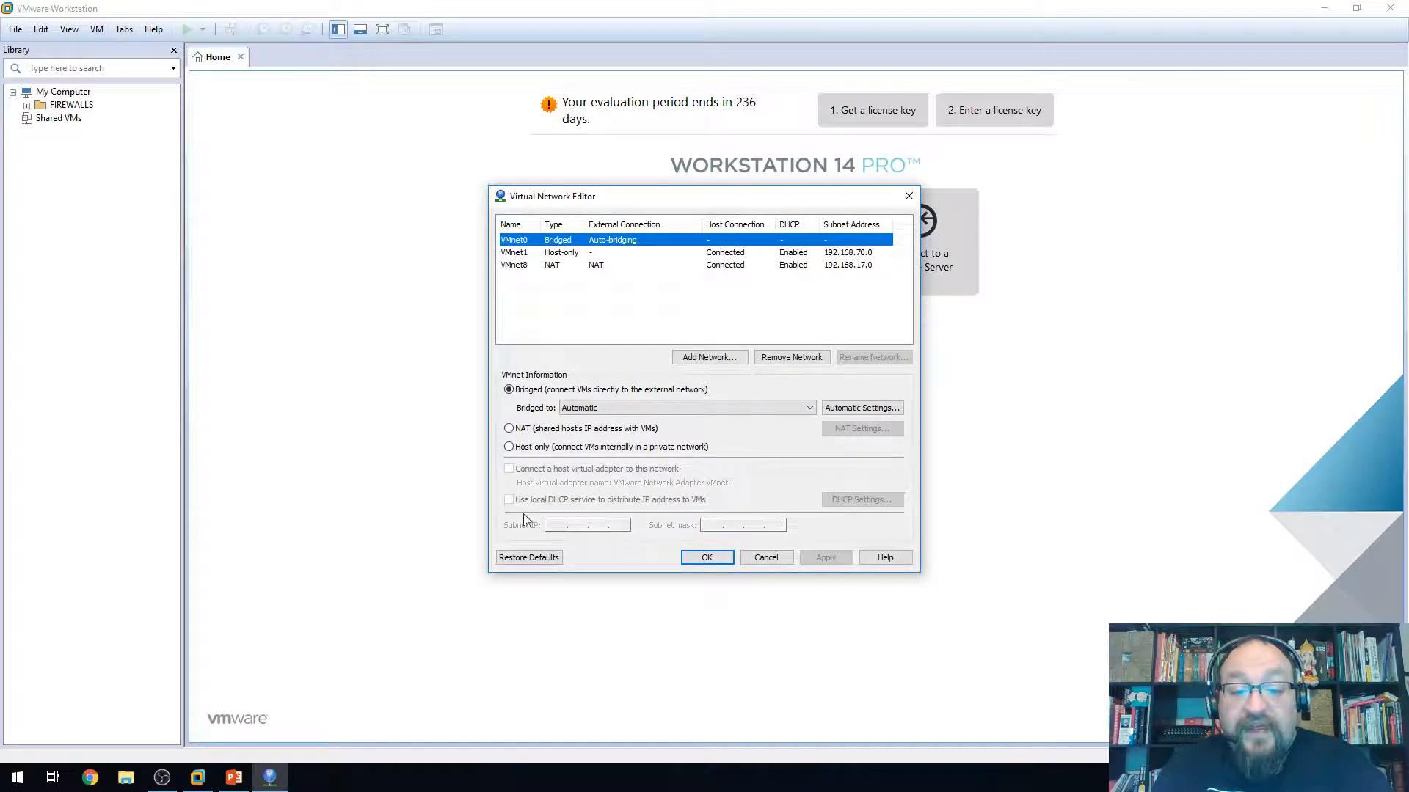
pyautogui.click(526, 265)
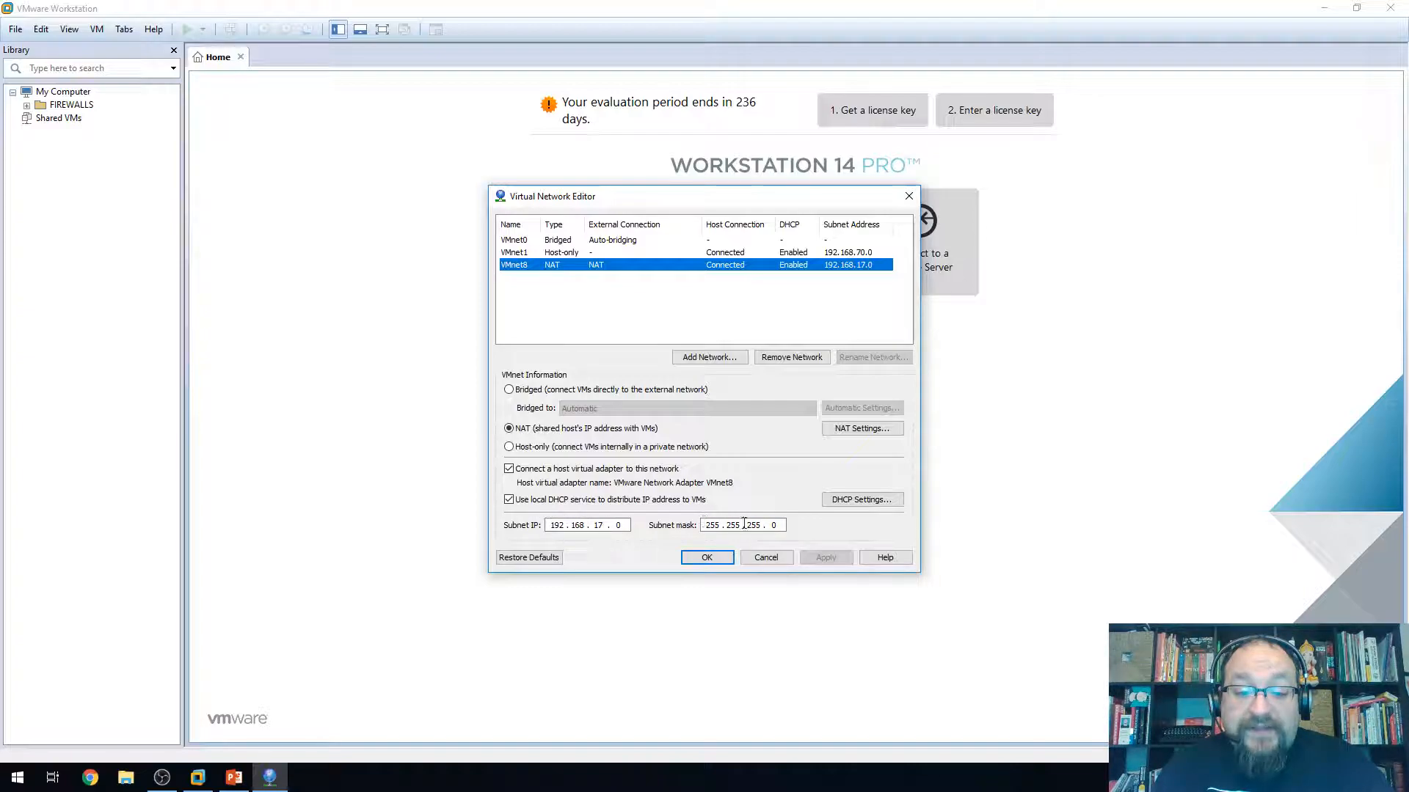
pyautogui.click(847, 504)
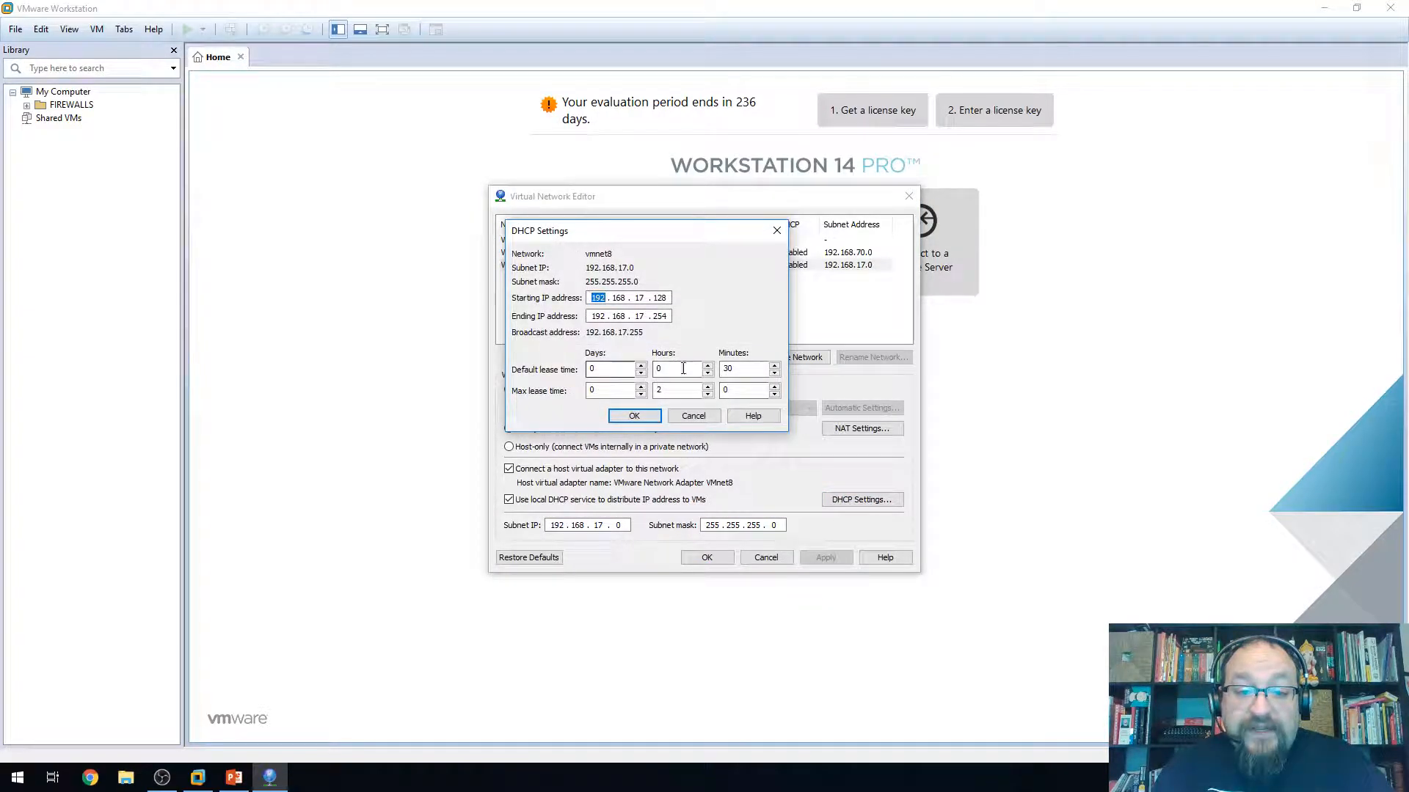
pyautogui.click(690, 418)
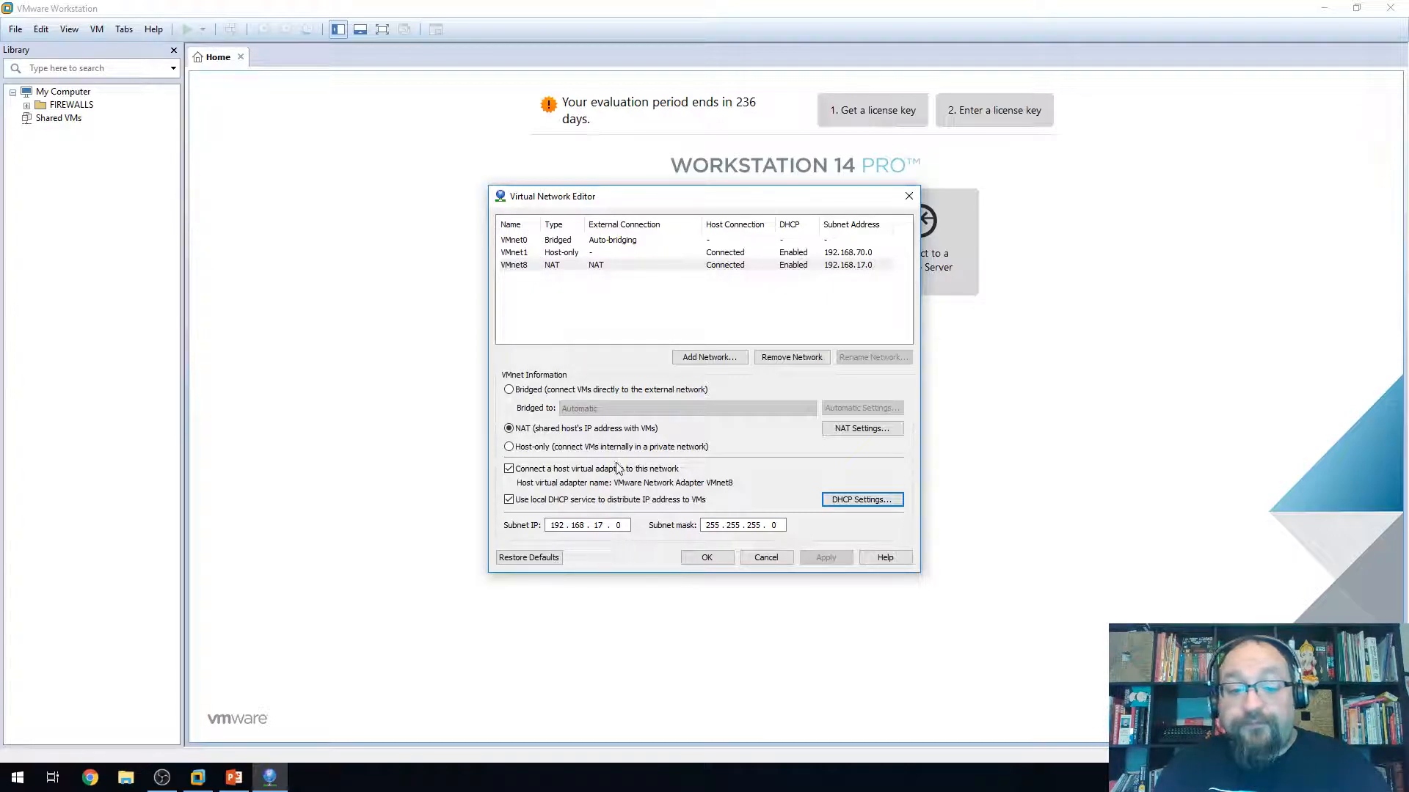
pyautogui.click(766, 558)
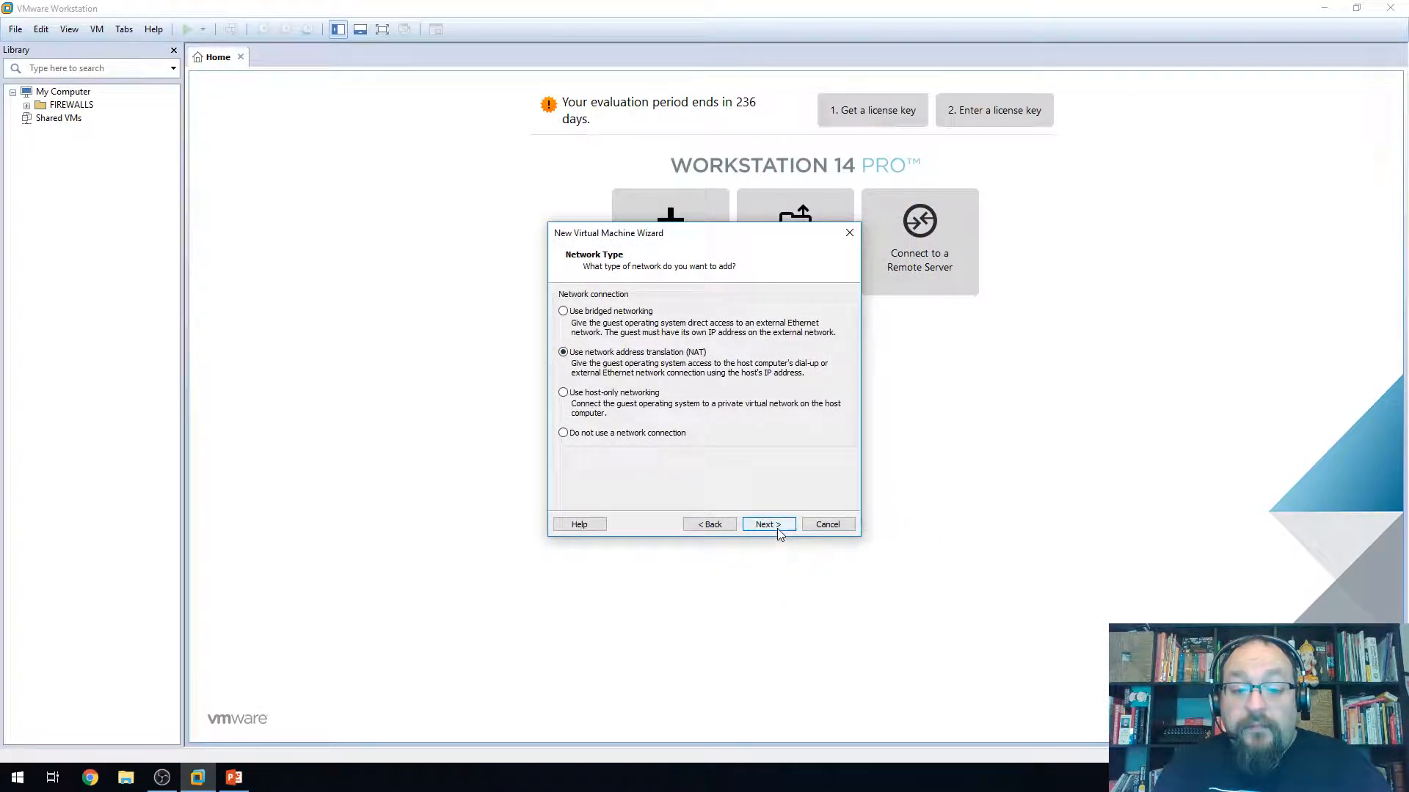
# Keep NAT, LSI Logic SAS, SCSI and a new disk; set 20 GB split into multiple files
pyautogui.click(777, 529)
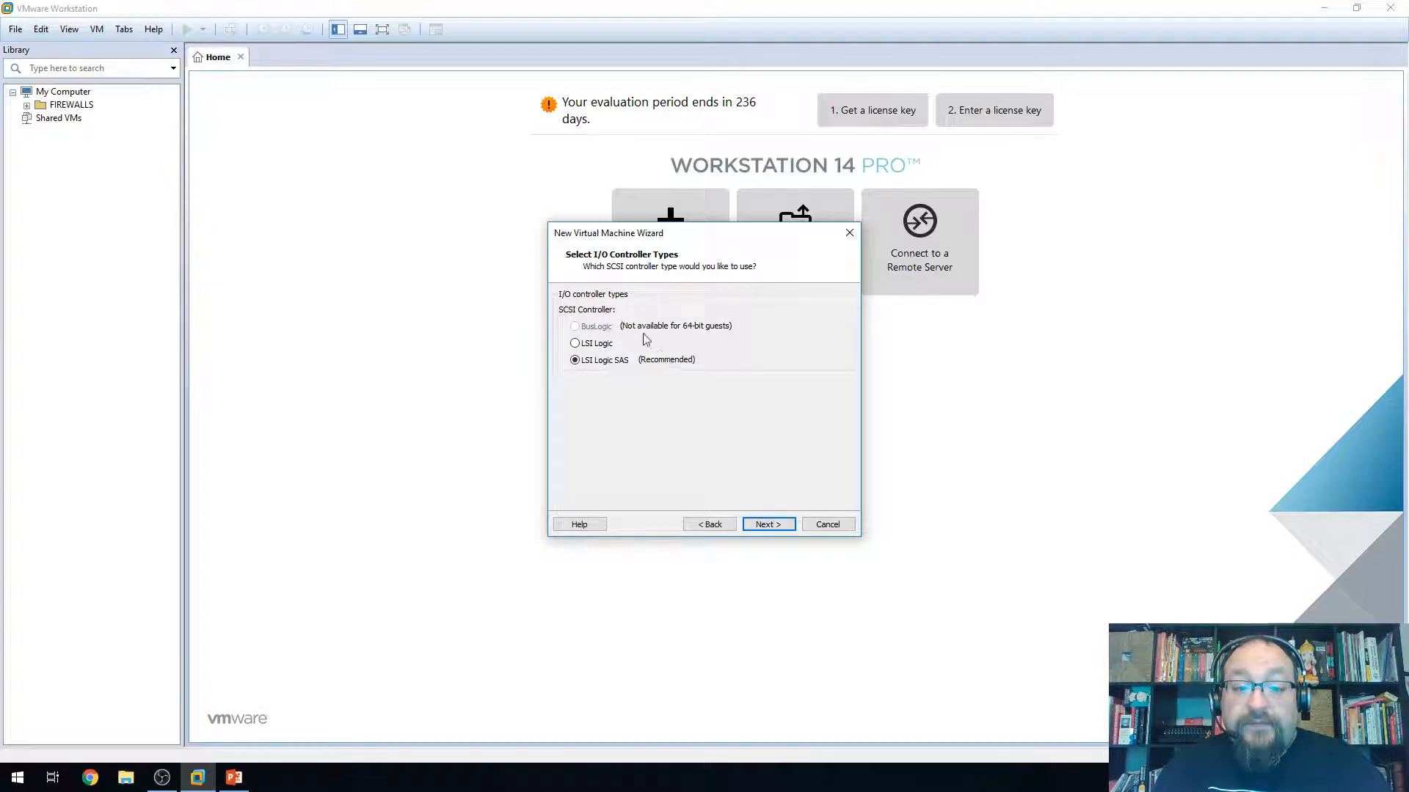
pyautogui.click(769, 525)
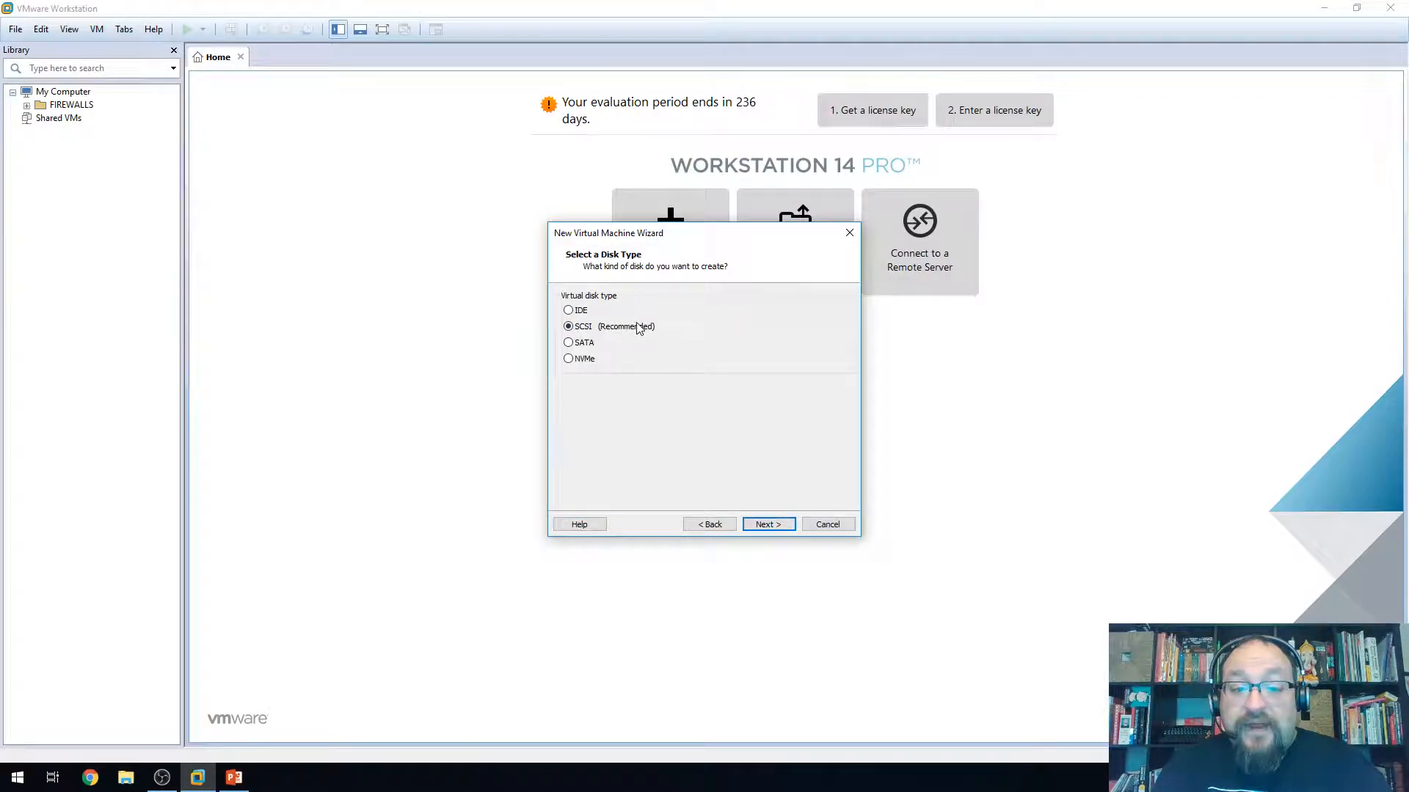
pyautogui.click(768, 524)
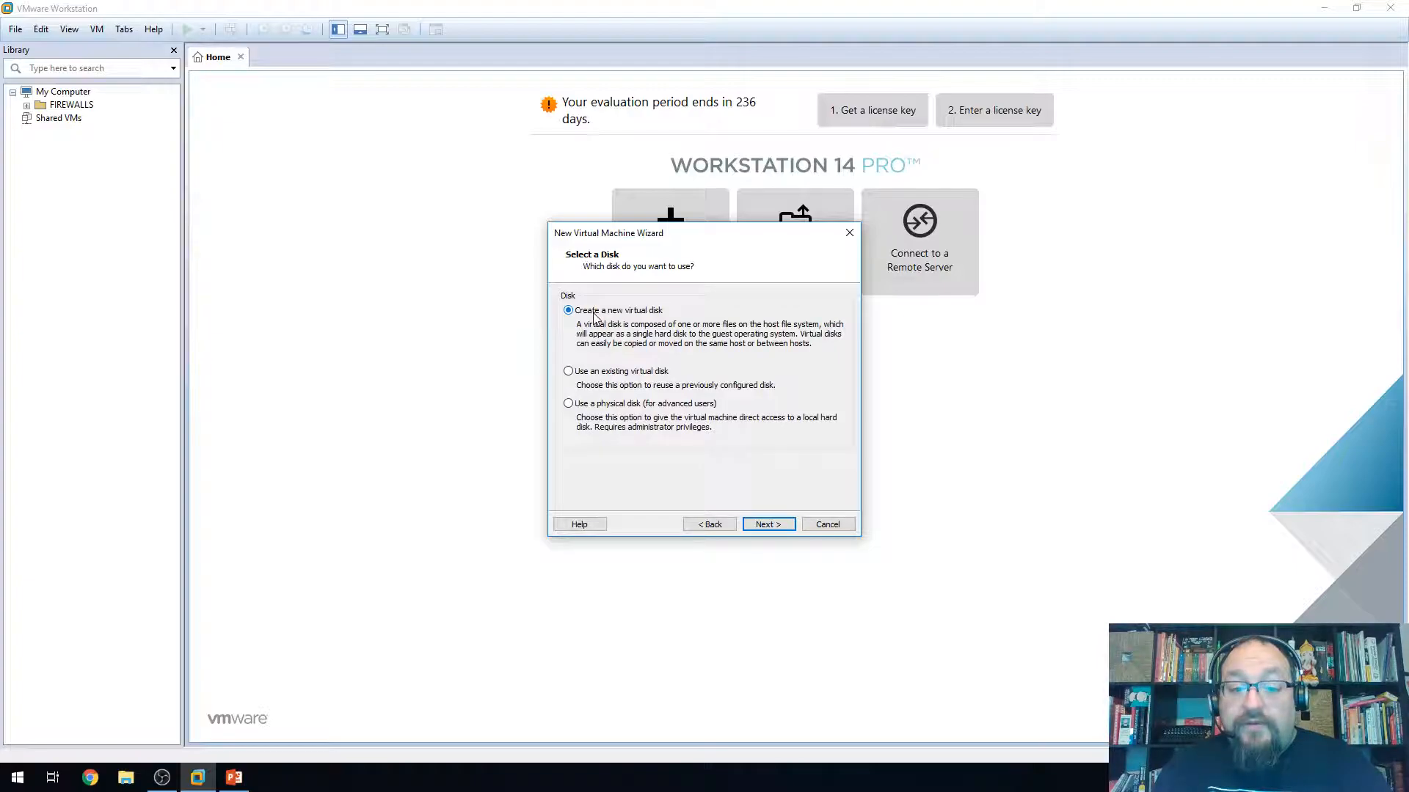
pyautogui.click(768, 524)
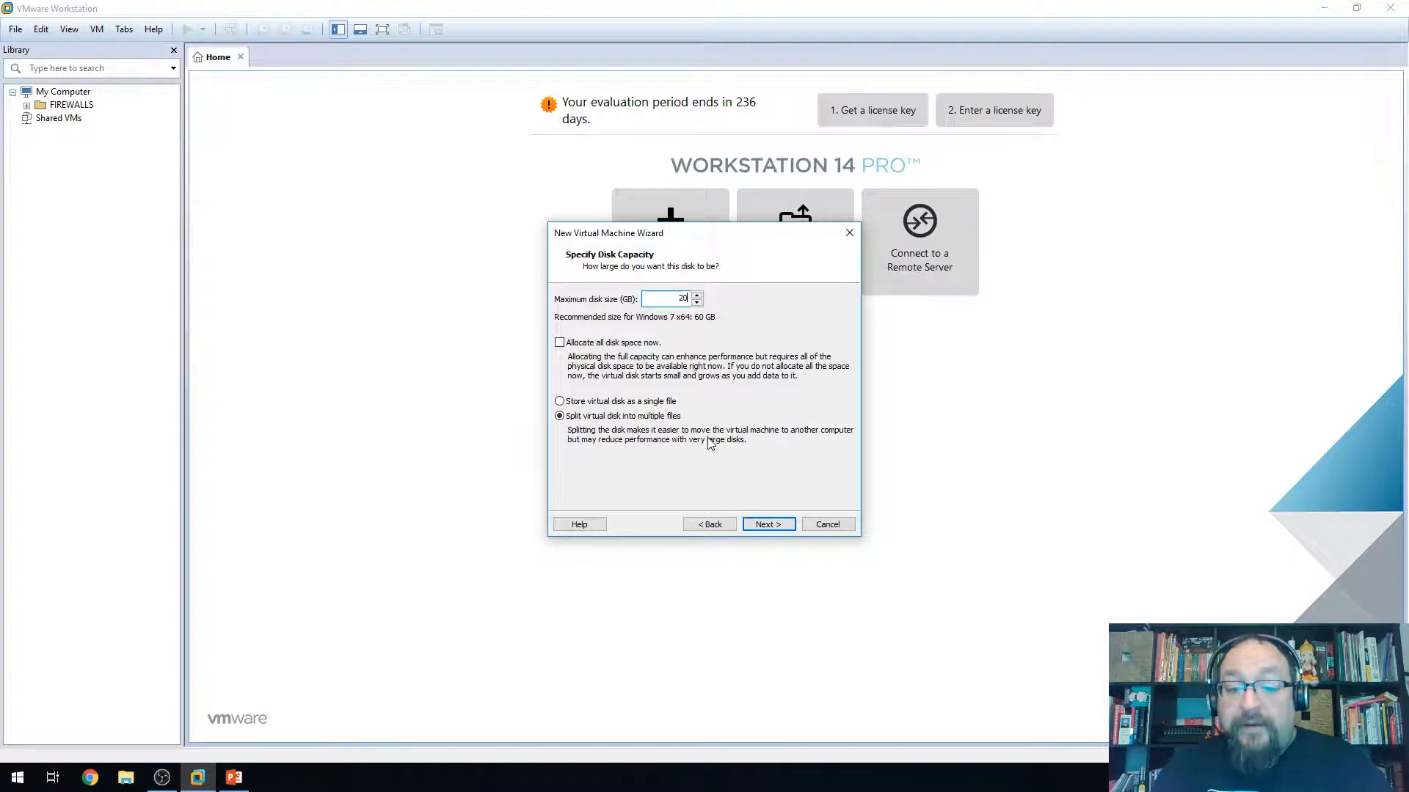
pyautogui.click(767, 524)
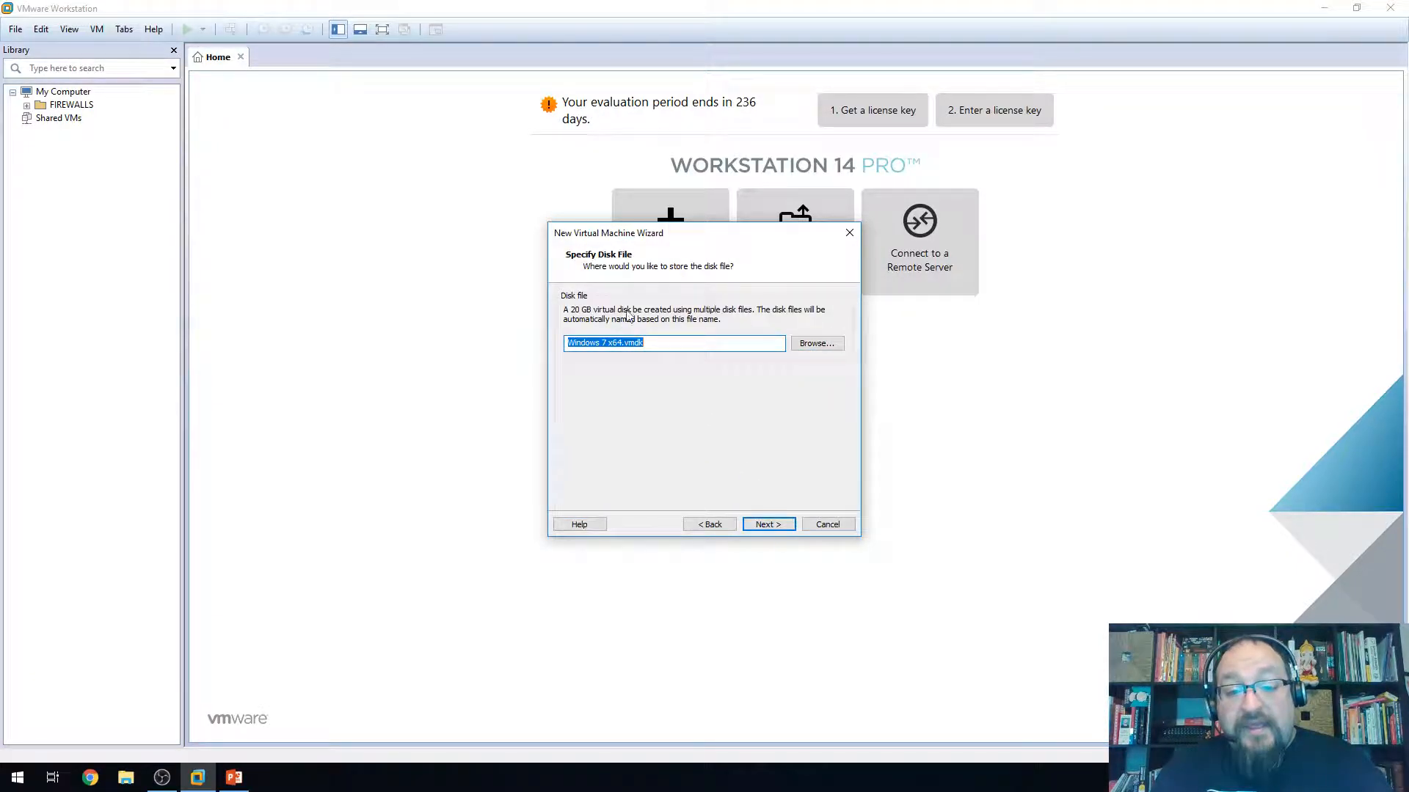
pyautogui.click(816, 344)
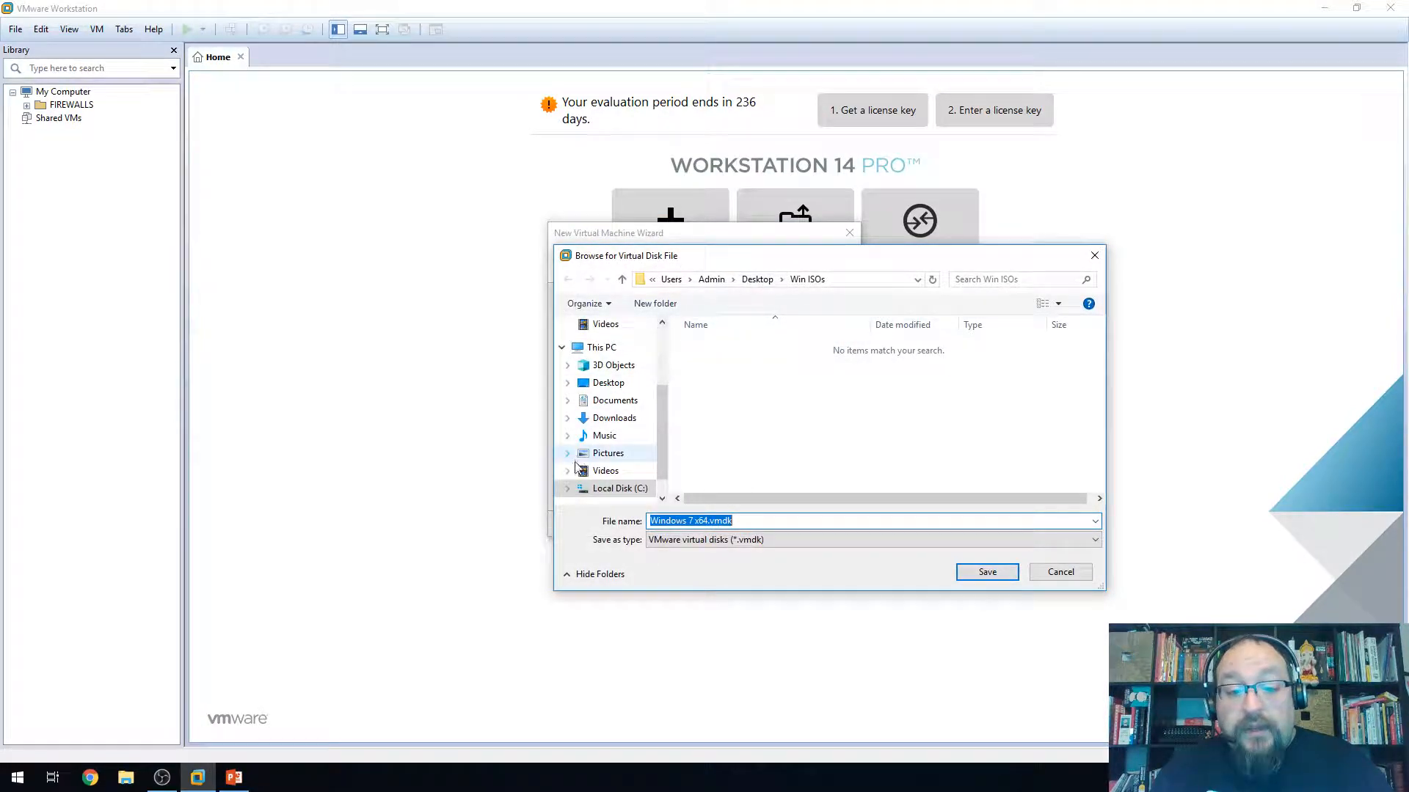
pyautogui.click(605, 403)
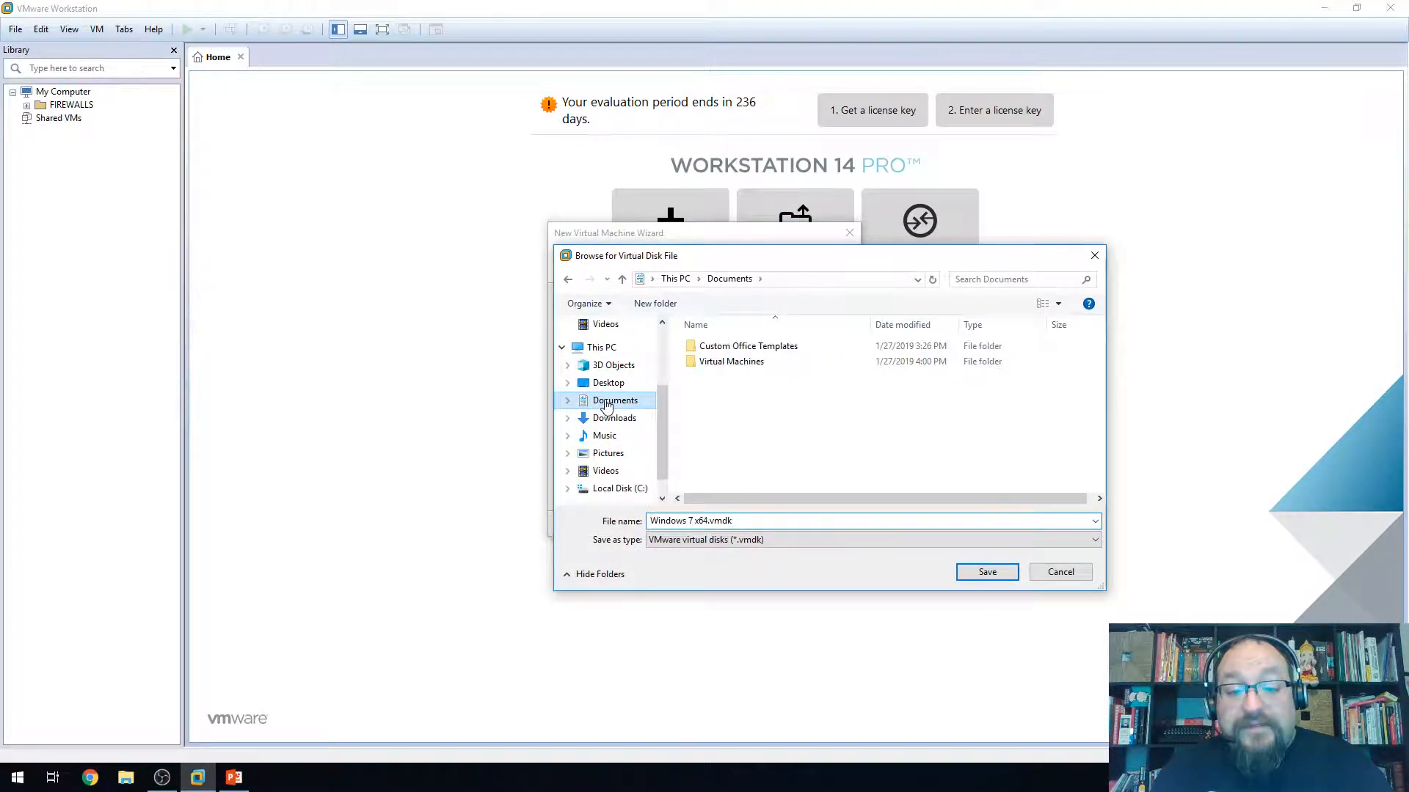
pyautogui.doubleClick(701, 365)
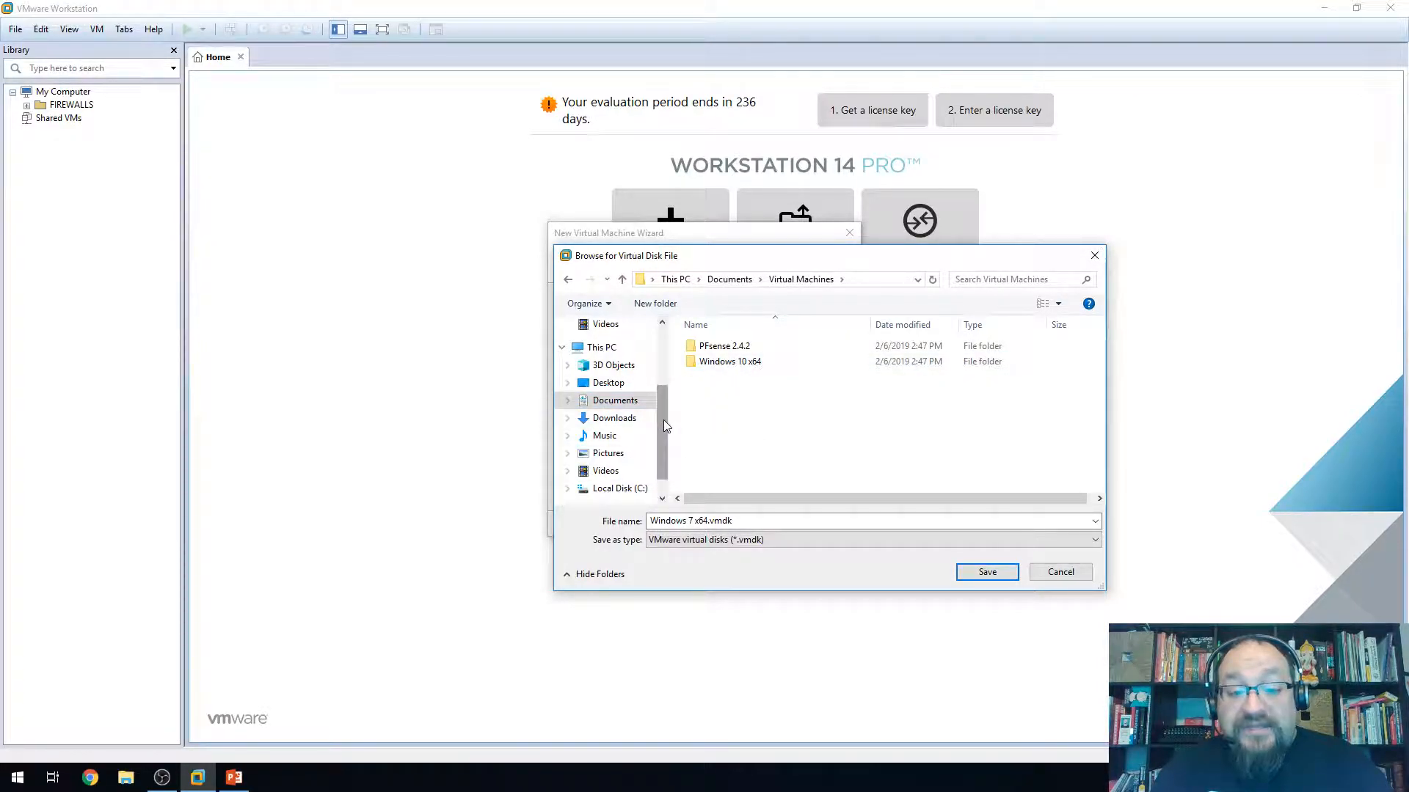
pyautogui.moveTo(663, 419); pyautogui.dragTo(663, 447)
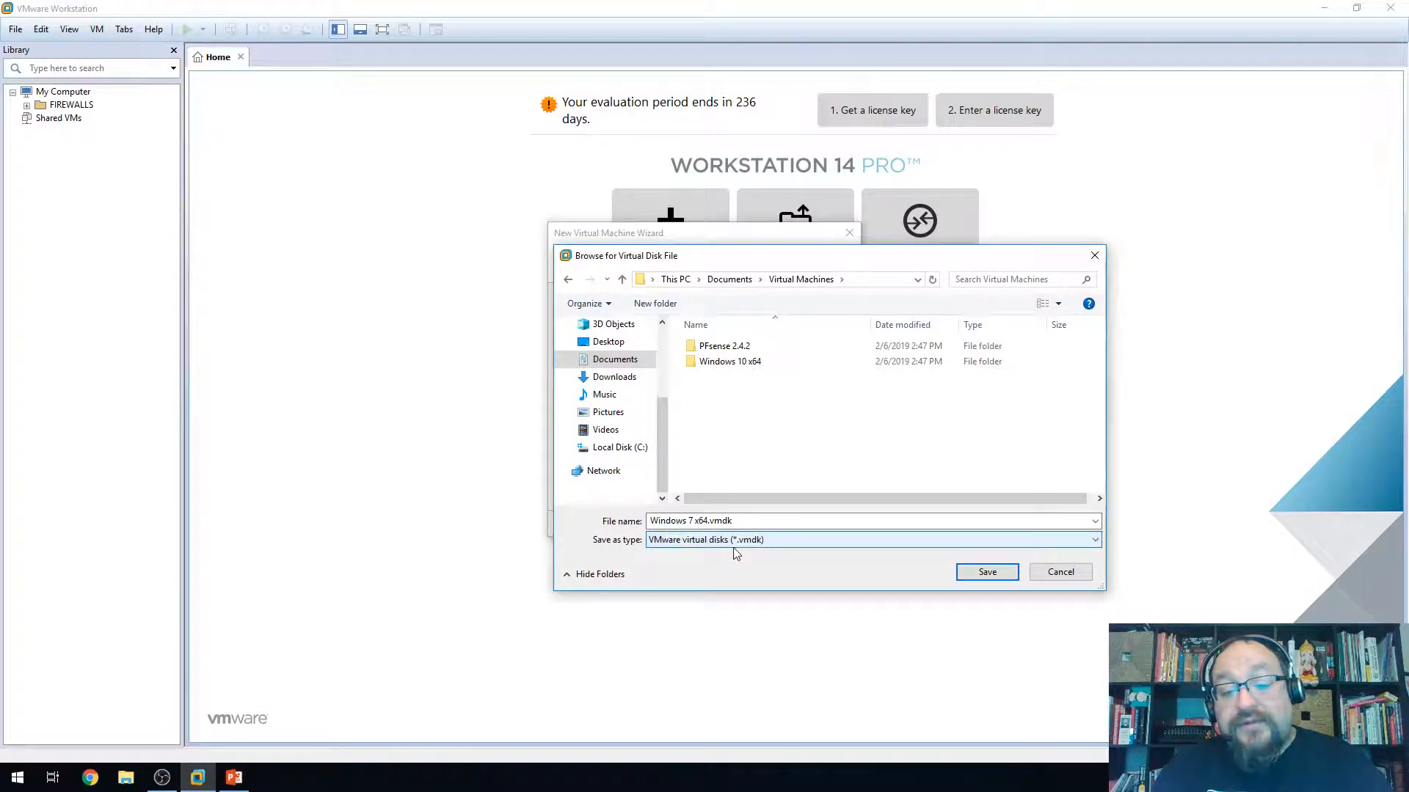
pyautogui.click(1064, 572)
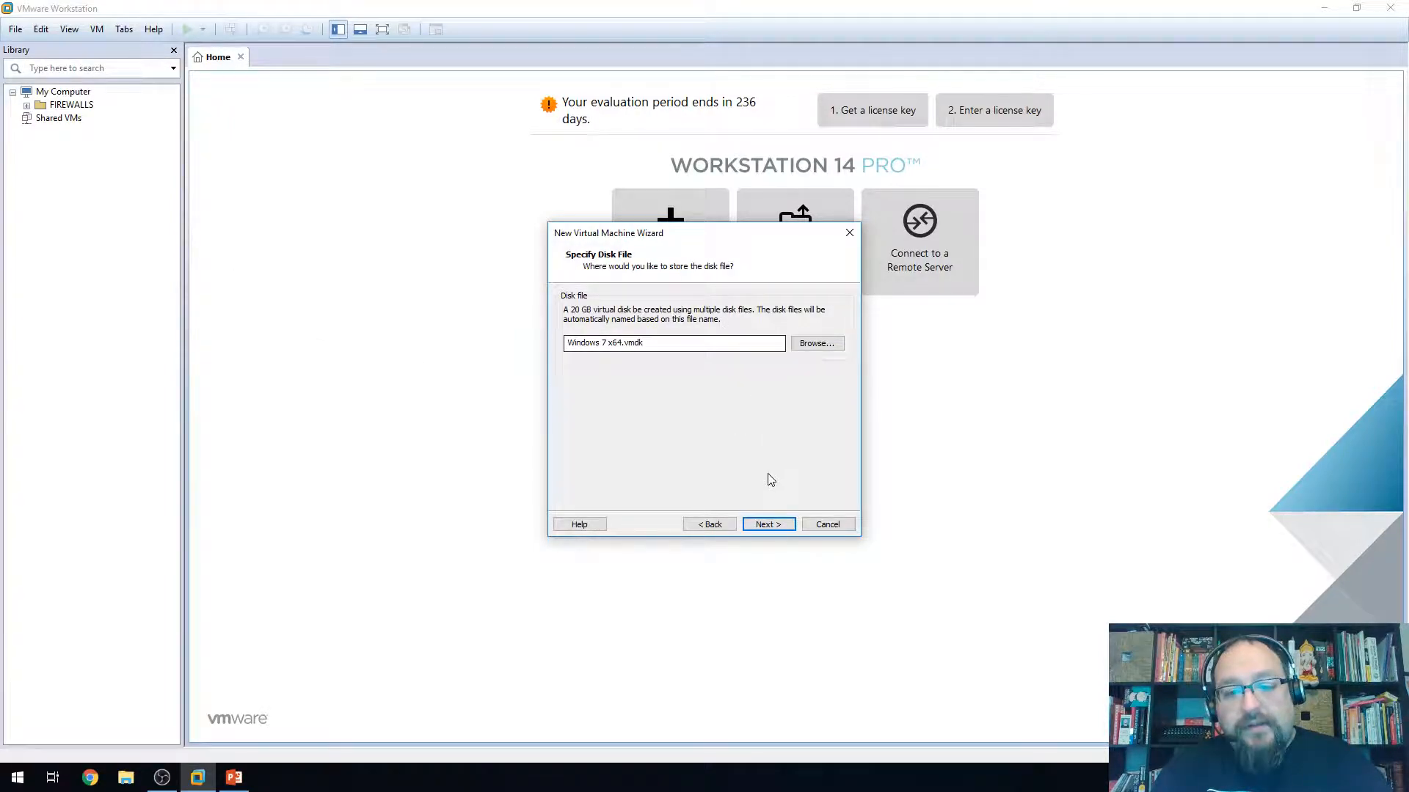
# Review the Ready to Create Virtual Machine summary and open Customize Hardware
pyautogui.click(768, 525)
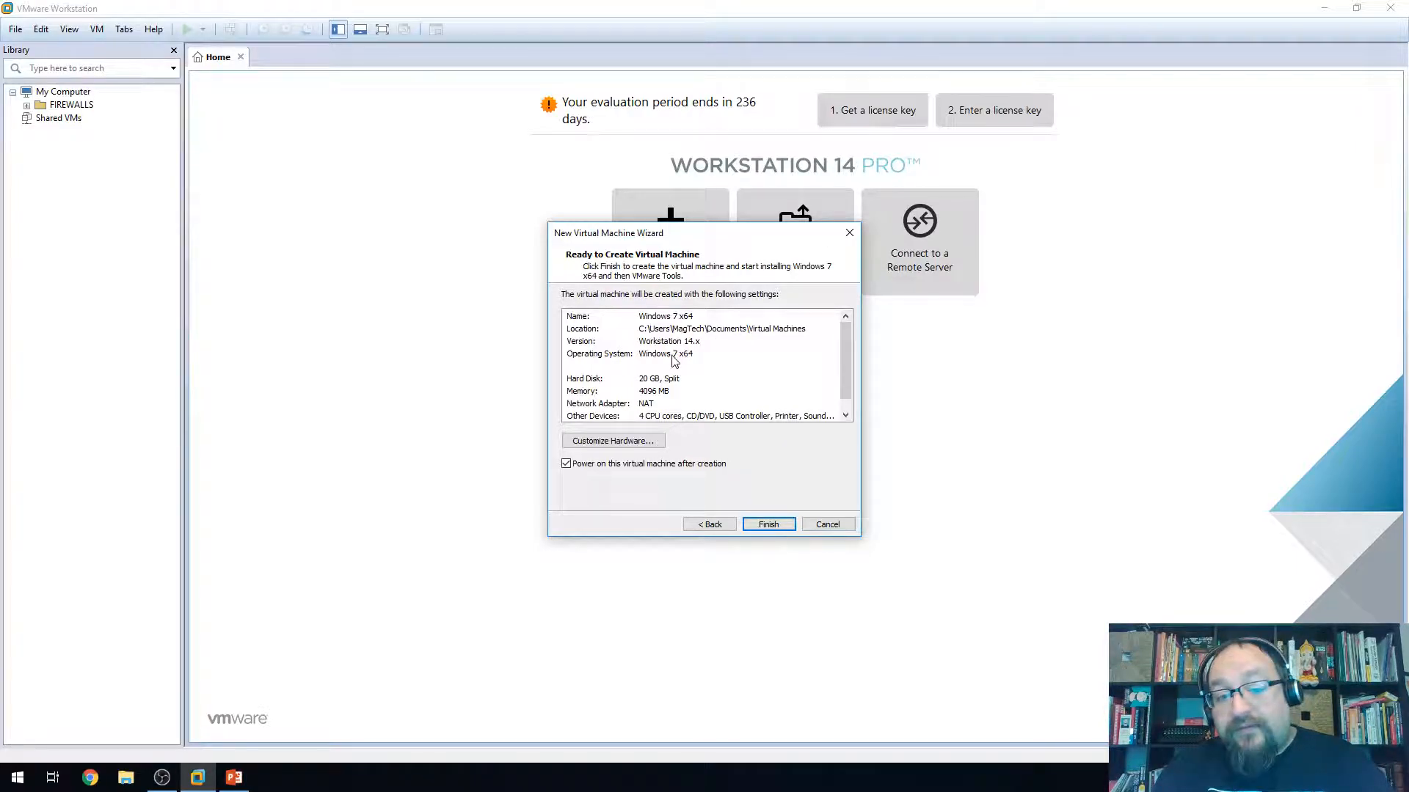
pyautogui.scroll(-1, 679, 384)
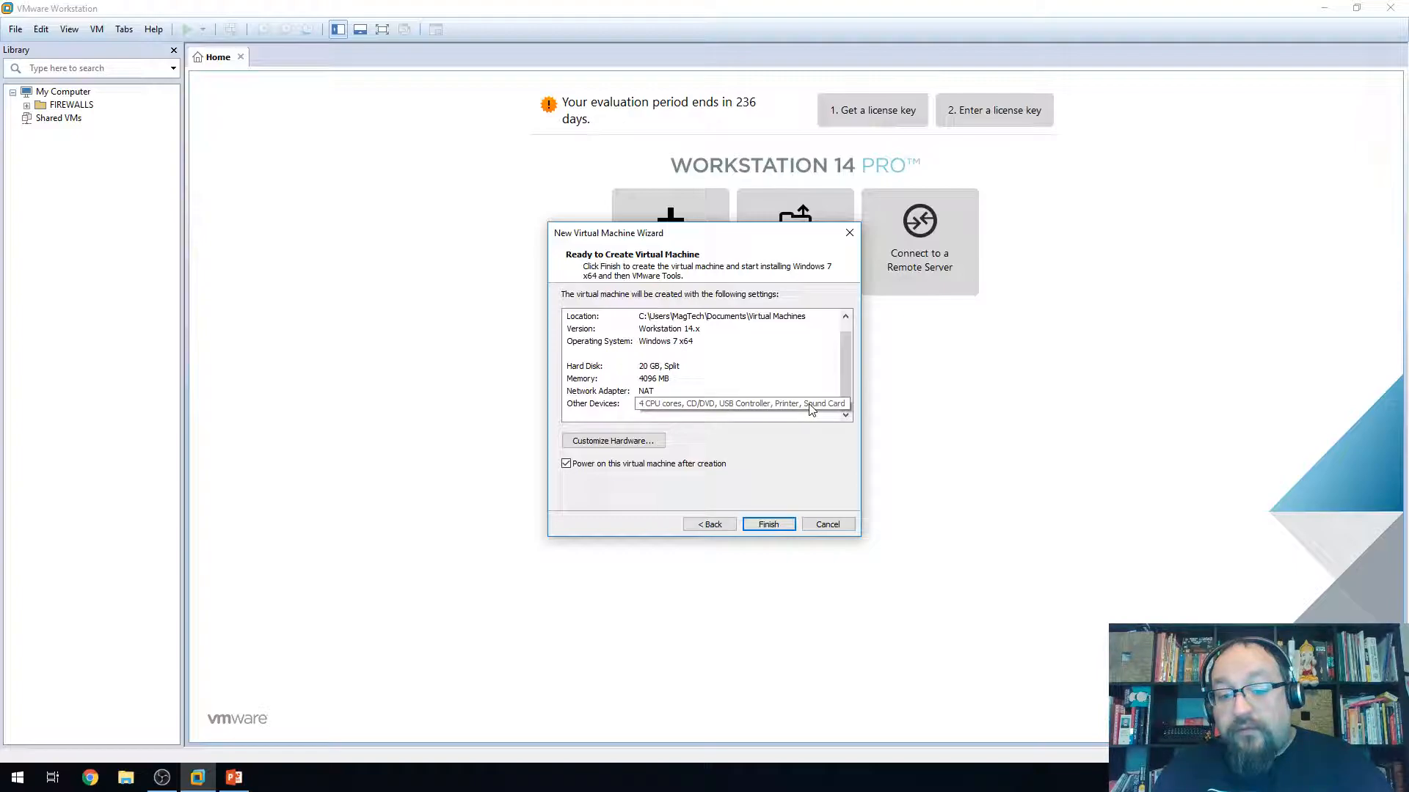
pyautogui.click(602, 441)
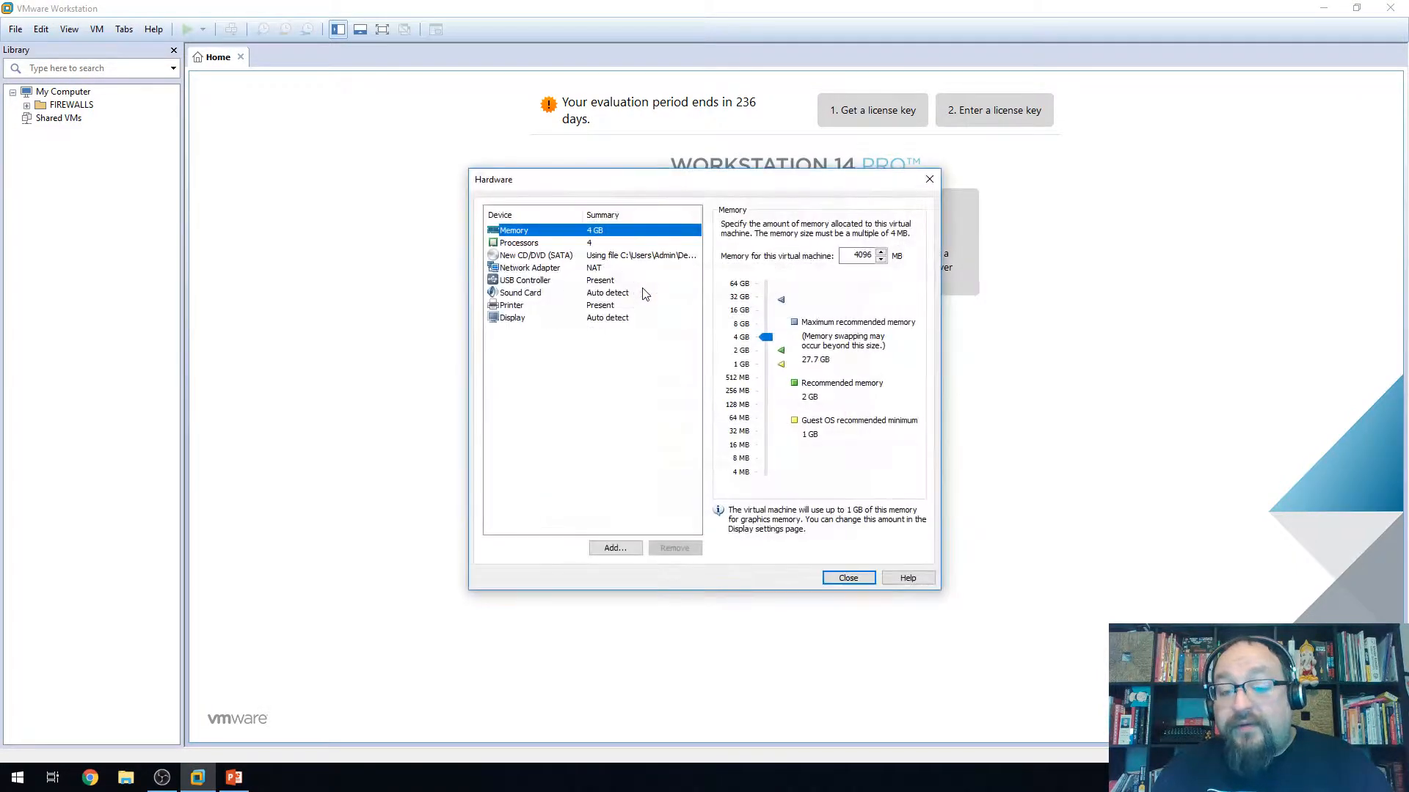
# Remove the Printer device, keep display graphics memory at 1 GB, and close Hardware
pyautogui.click(522, 306)
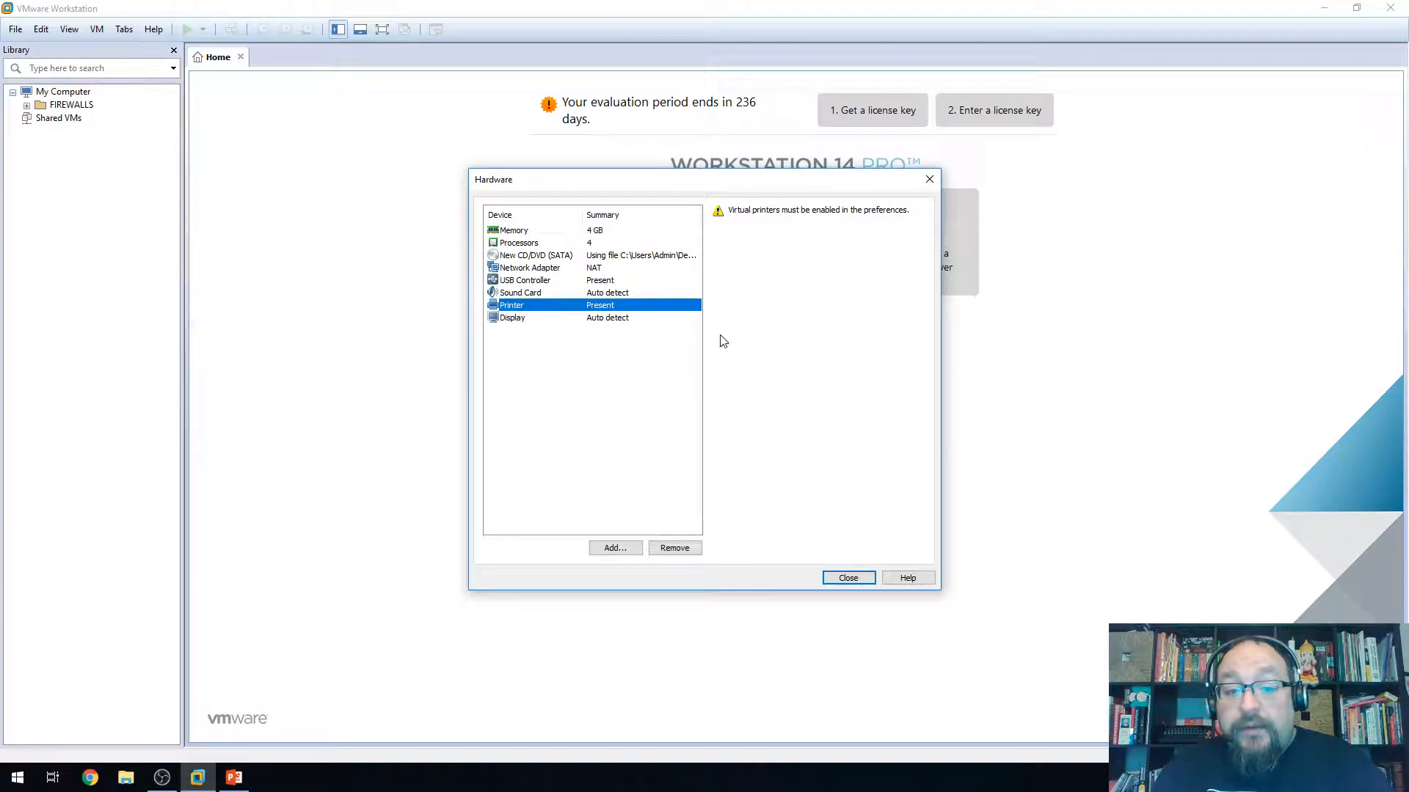
pyautogui.click(674, 548)
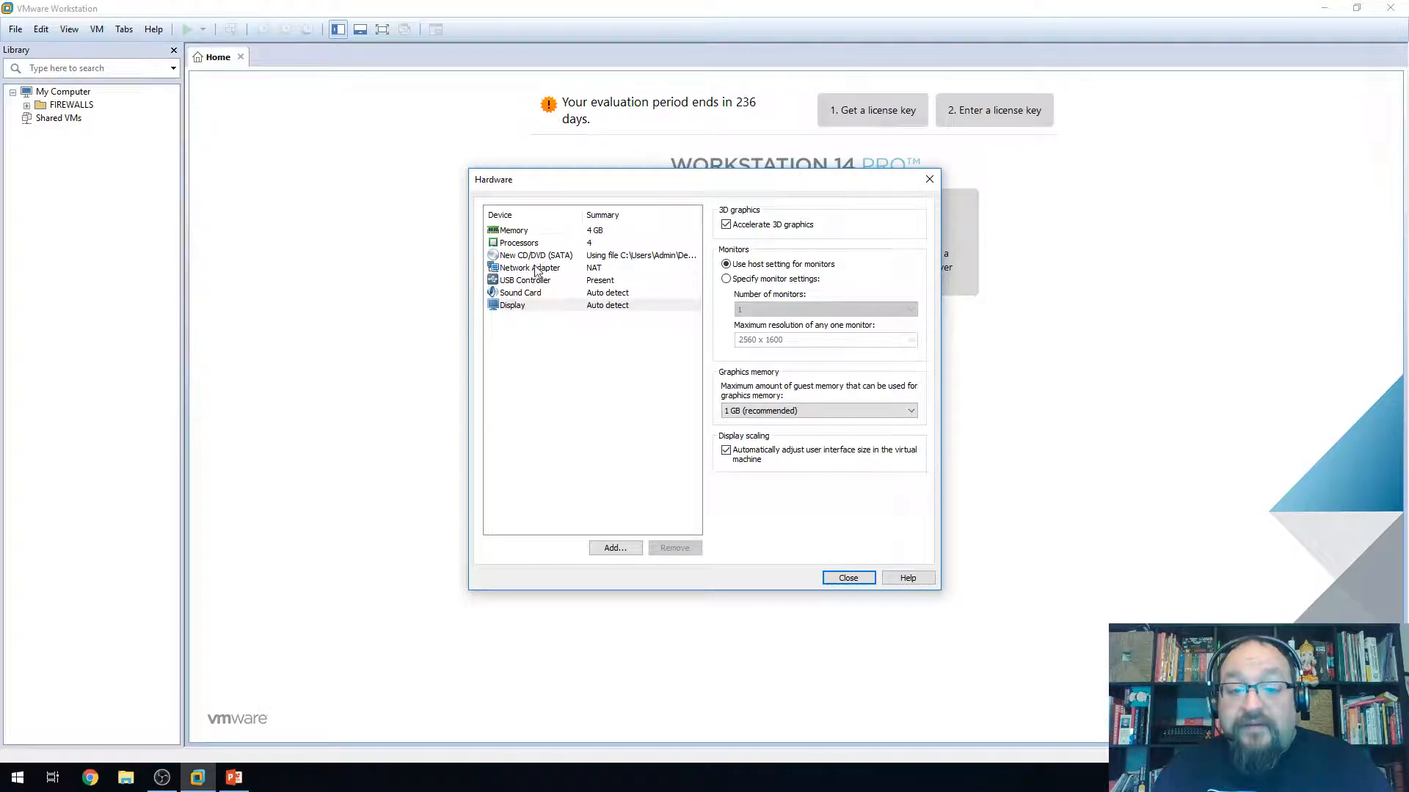
pyautogui.click(534, 294)
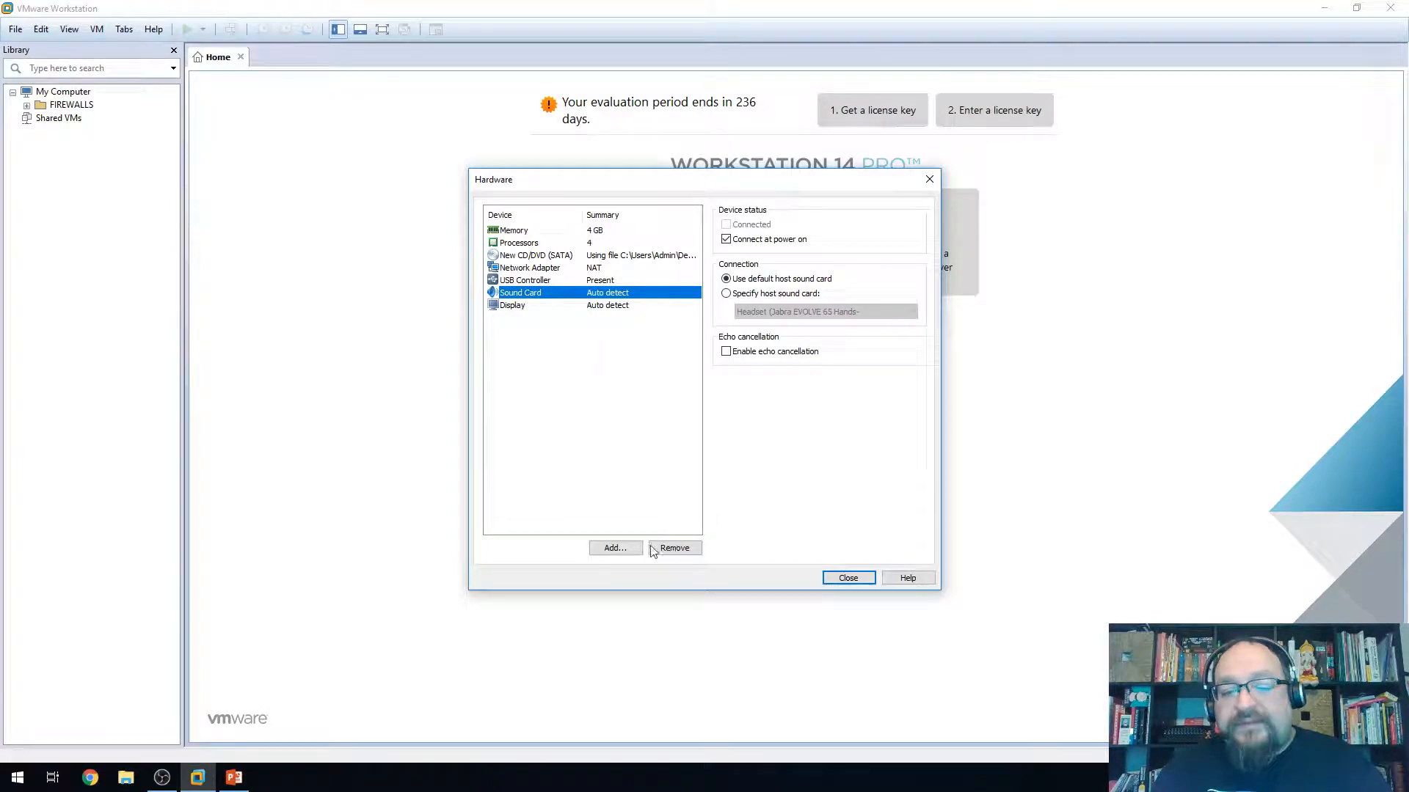
pyautogui.click(568, 305)
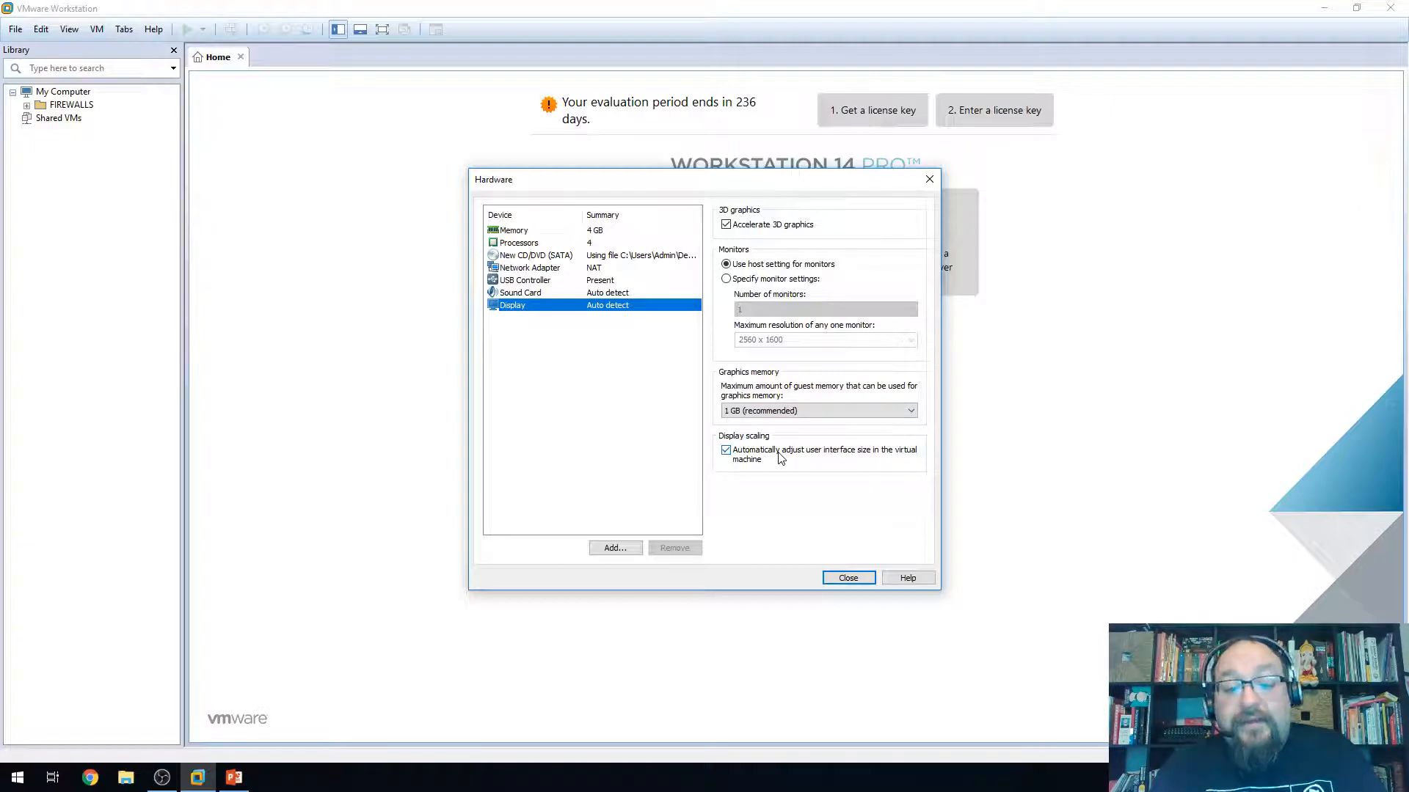
pyautogui.click(760, 409)
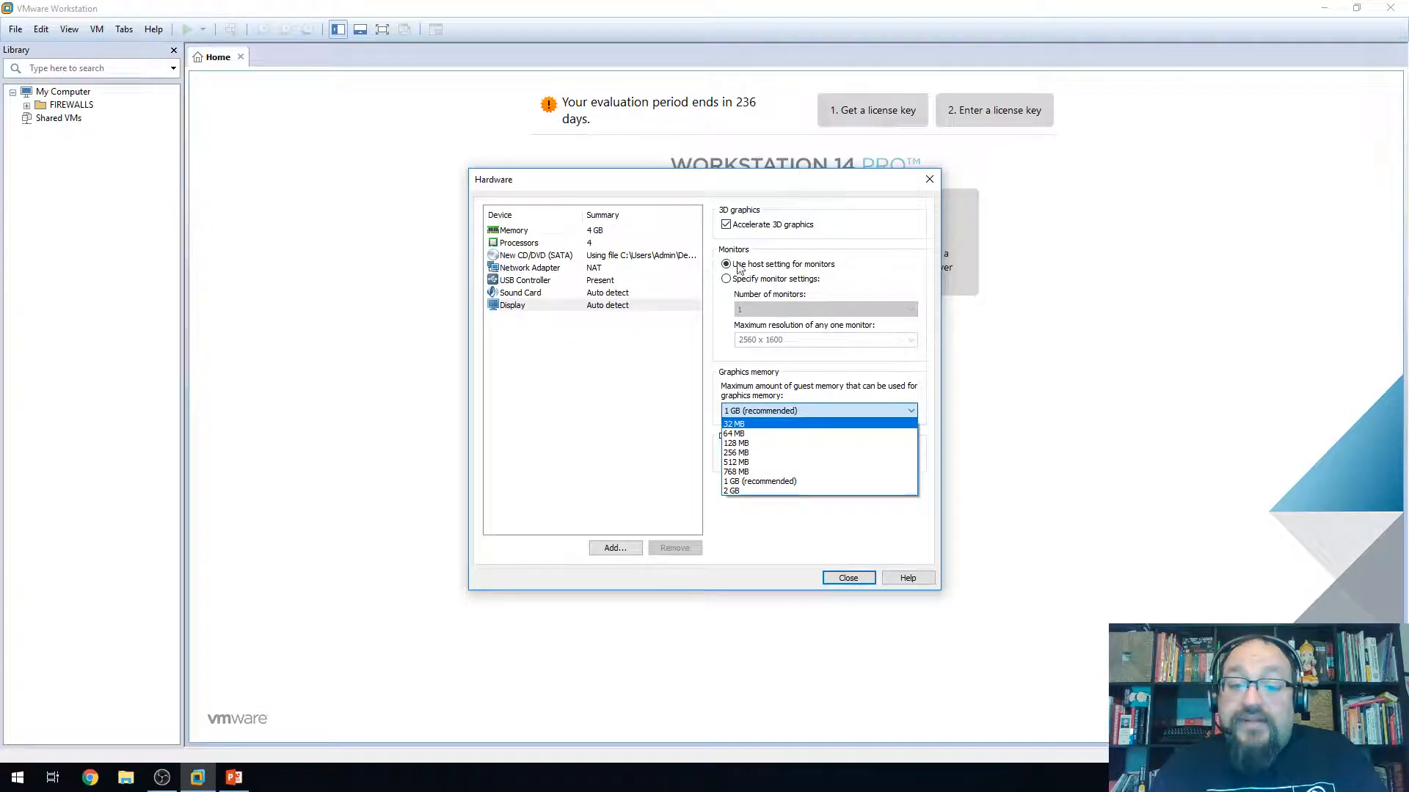
pyautogui.click(772, 408)
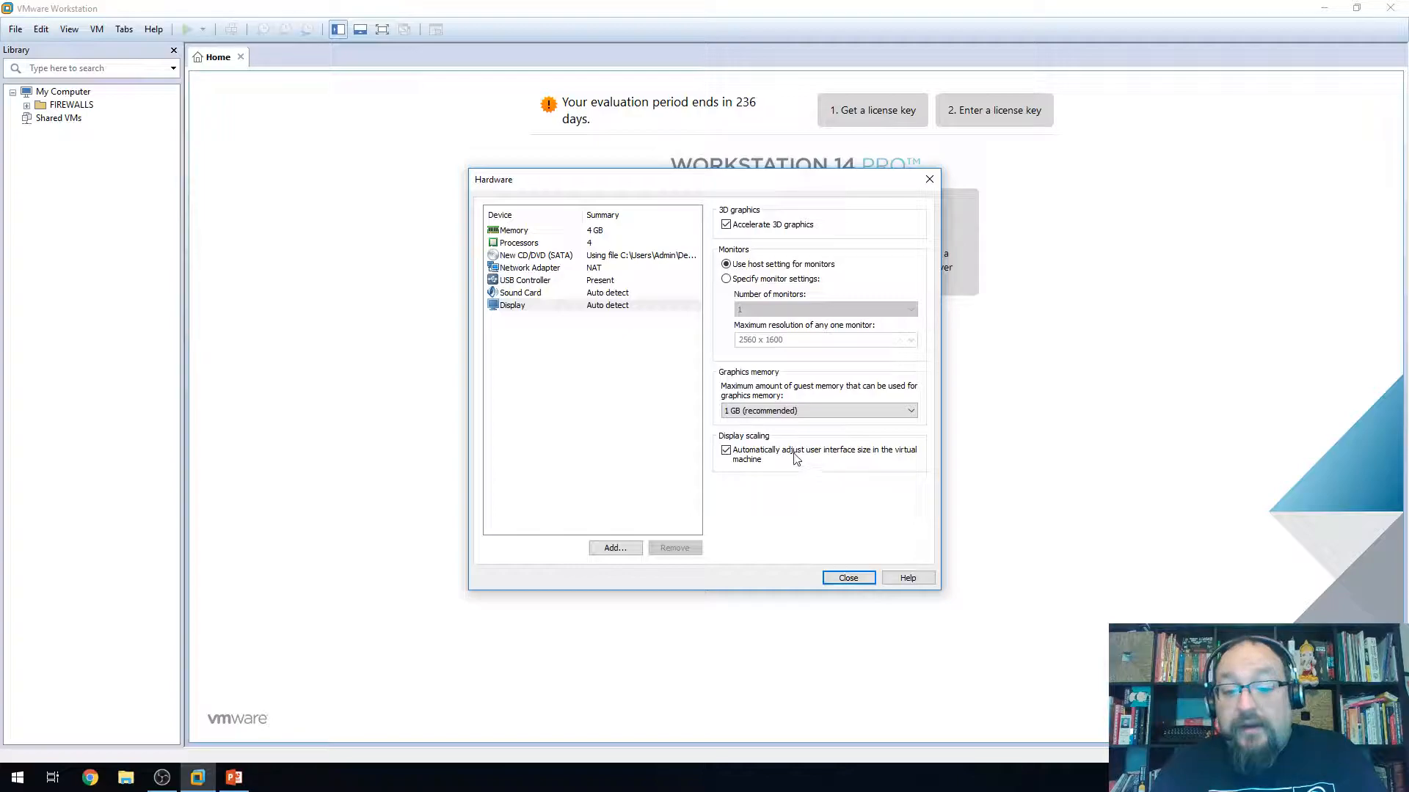
pyautogui.click(847, 578)
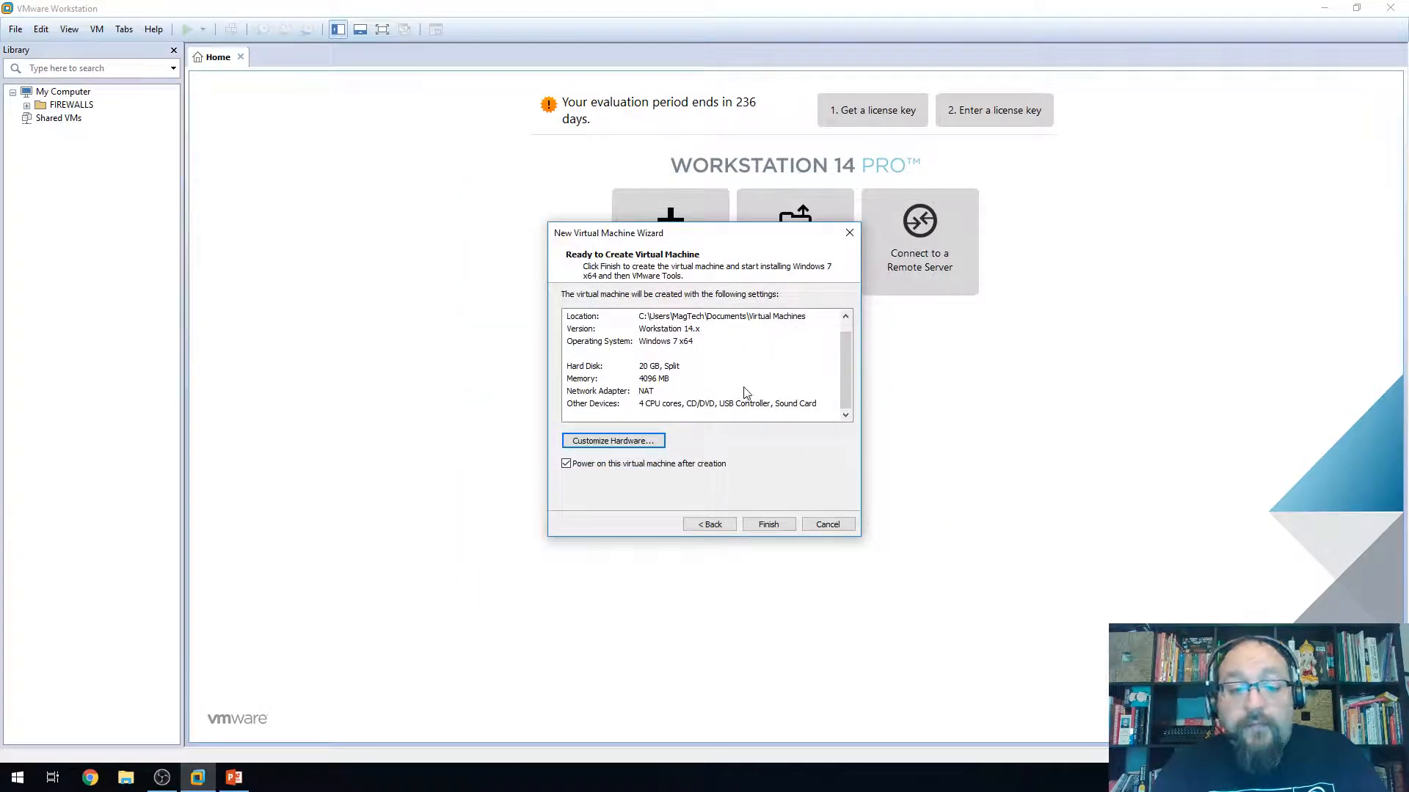
# Finish the wizard to create Windows 7 x64, then close PowerPoint from the taskbar
pyautogui.click(788, 530)
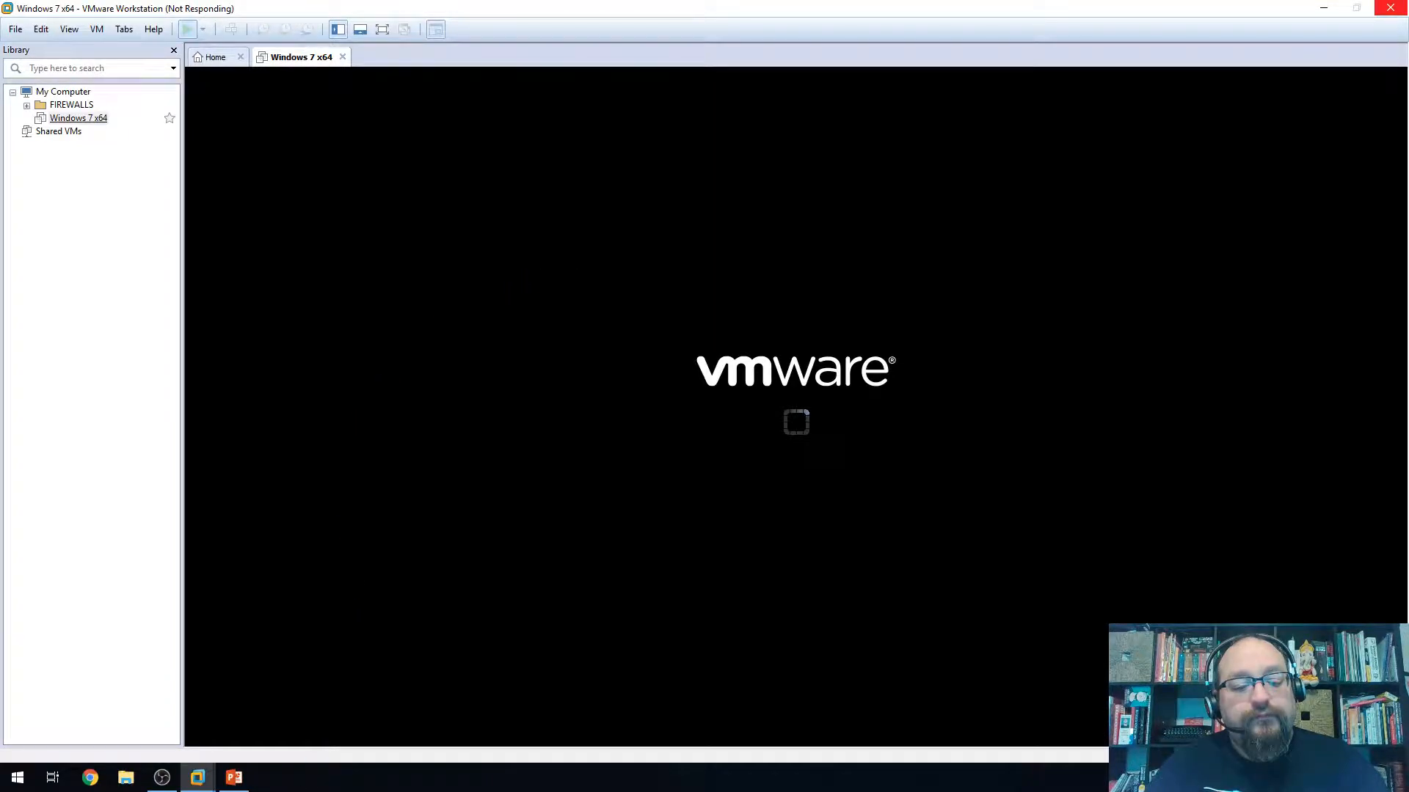
pyautogui.click(235, 778)
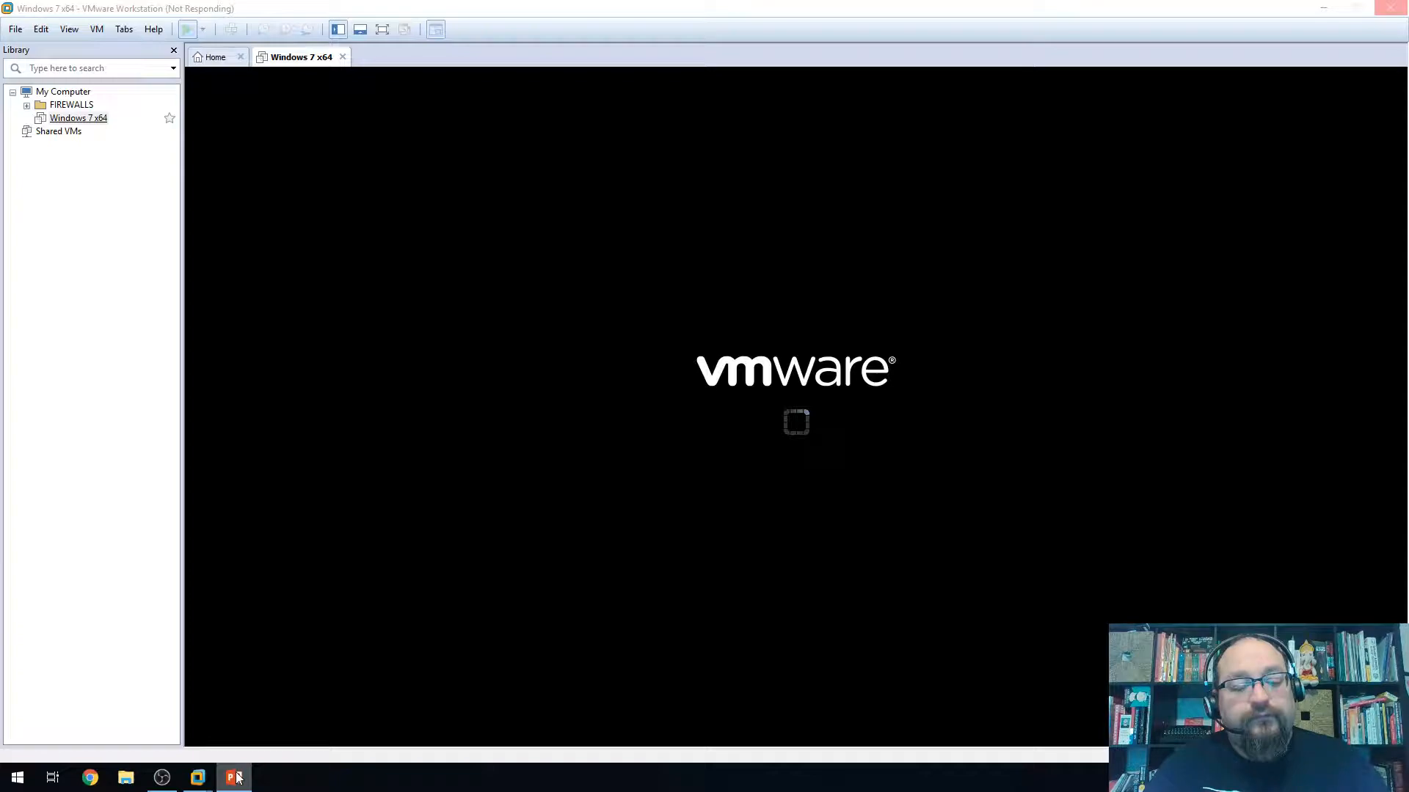
pyautogui.rightClick(237, 778)
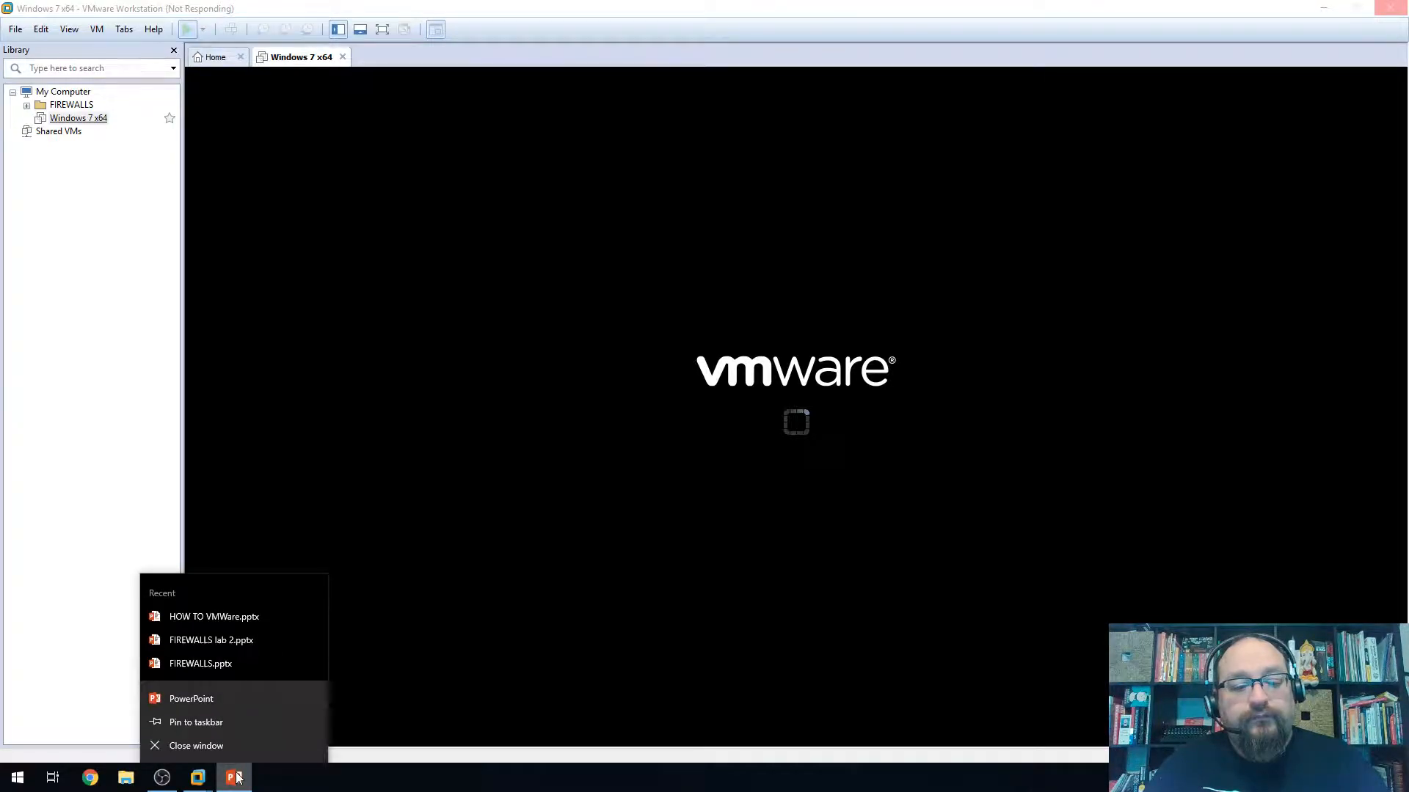
pyautogui.click(204, 745)
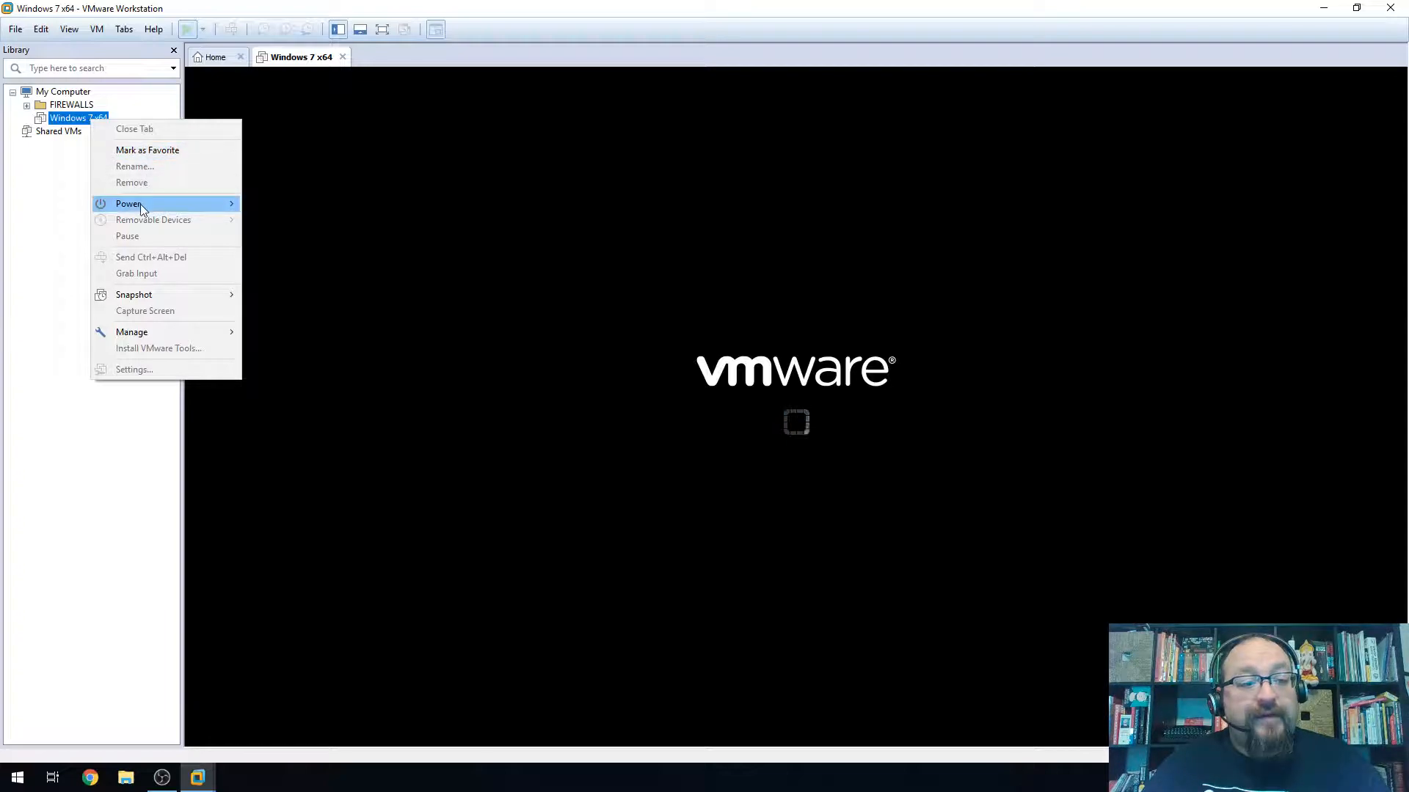
# Power on Windows 7 x64 from the Library and dismiss the Removable Devices notice
pyautogui.moveTo(141, 207)
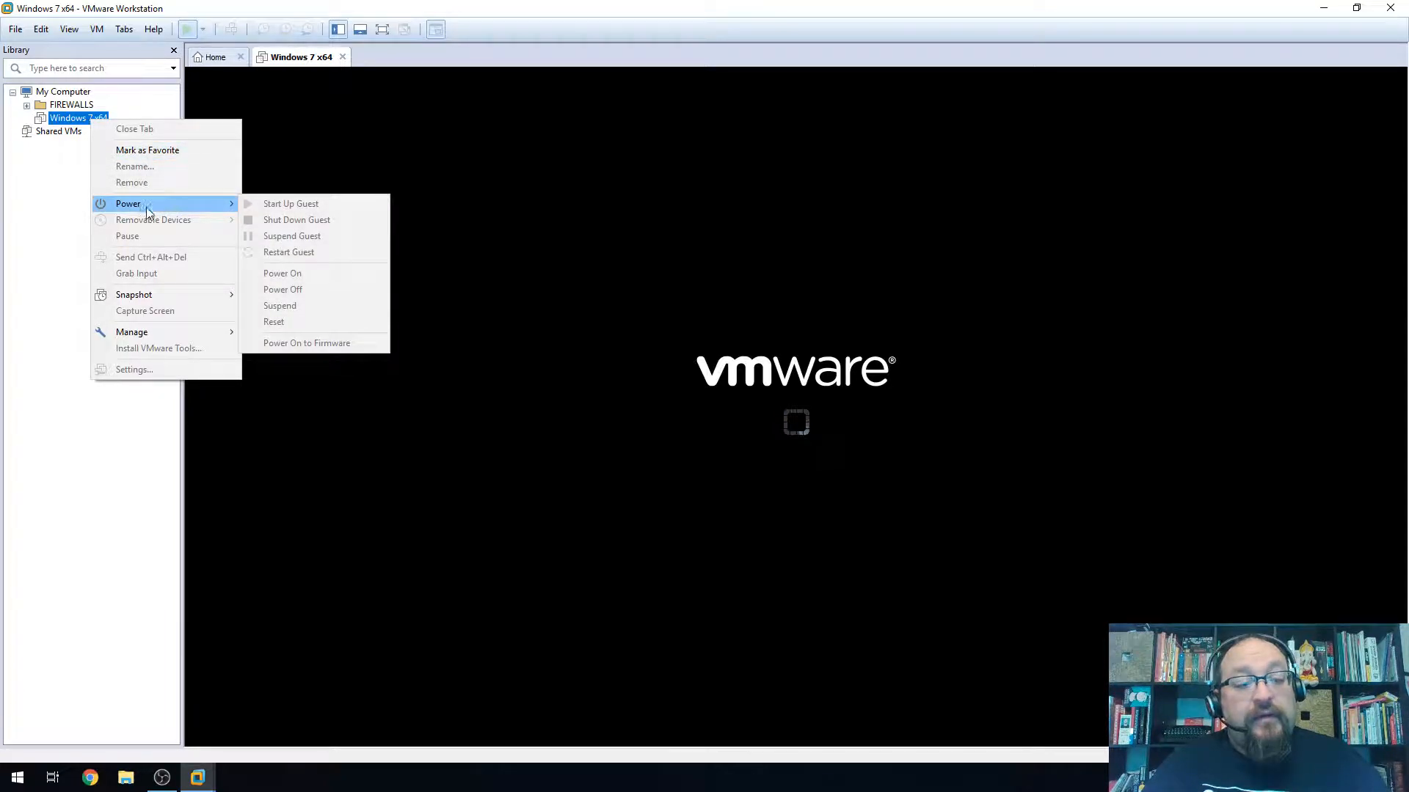
pyautogui.click(295, 276)
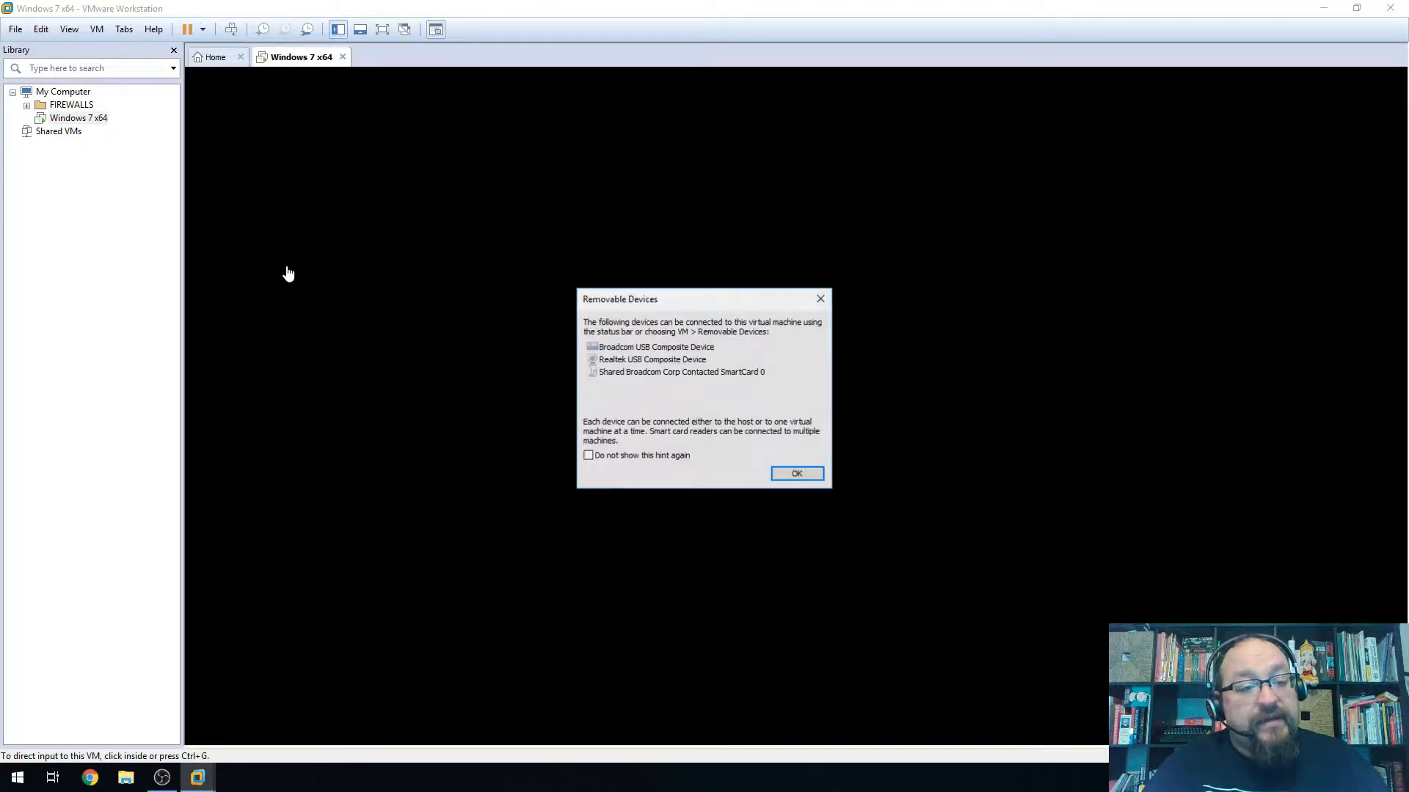
pyautogui.click(807, 477)
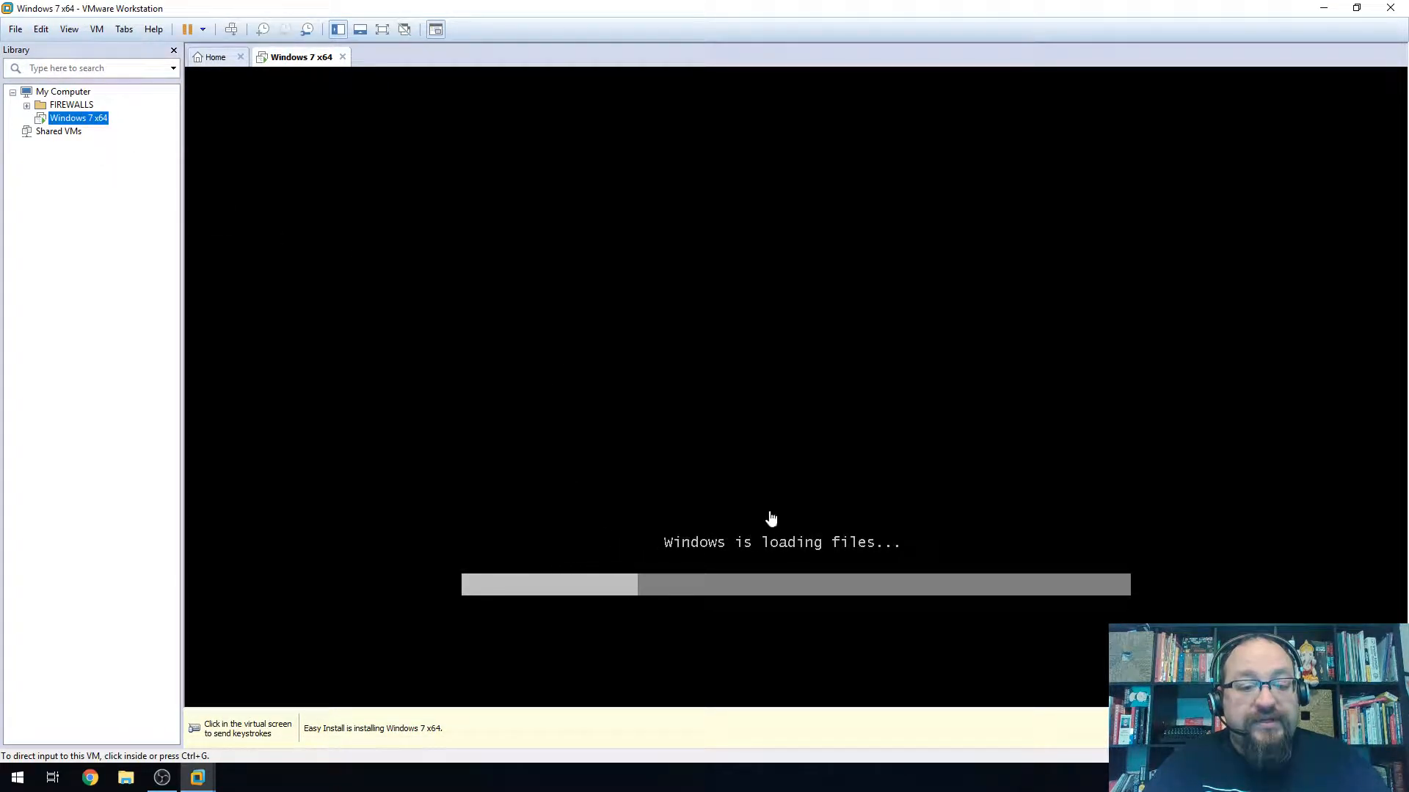
pyautogui.rightClick(58, 118)
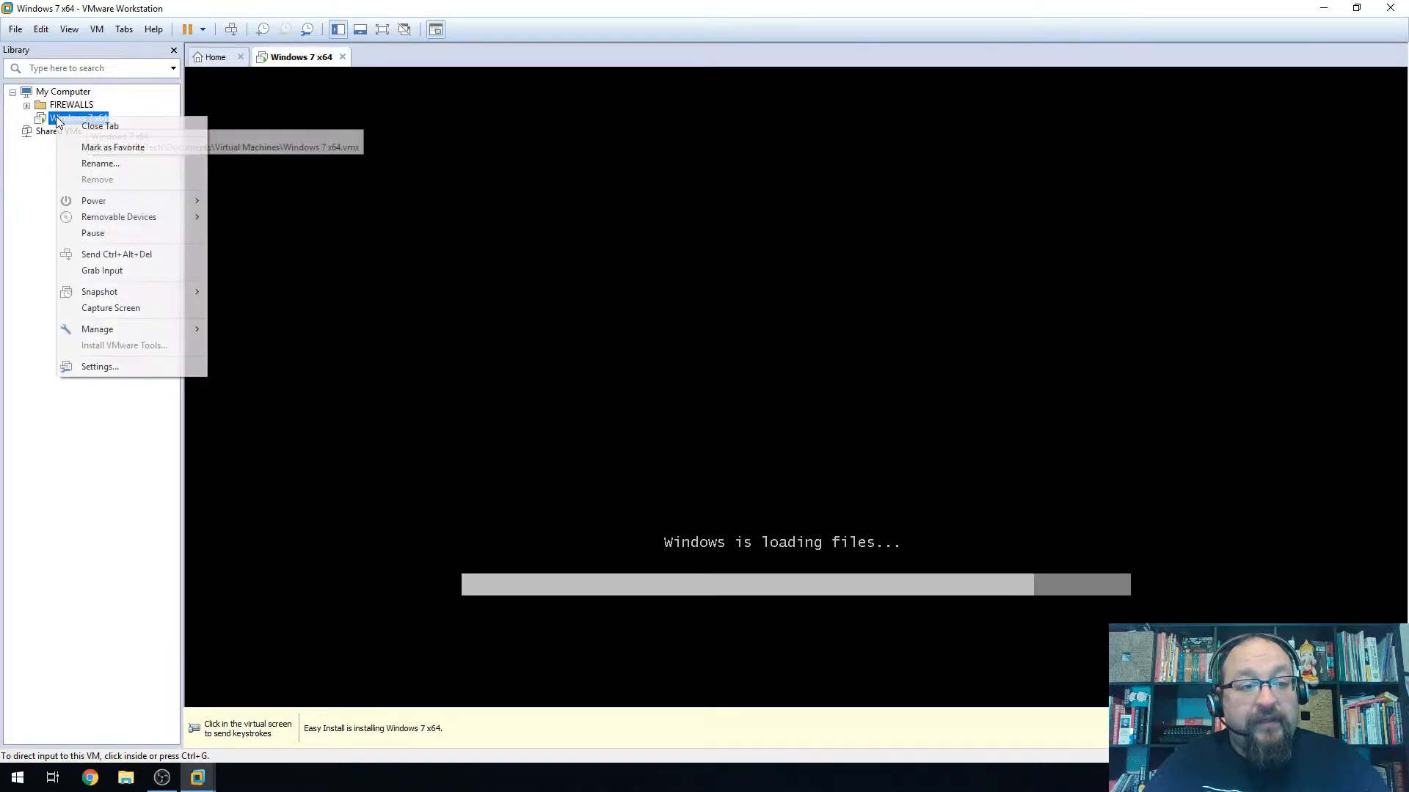
pyautogui.moveTo(132, 201)
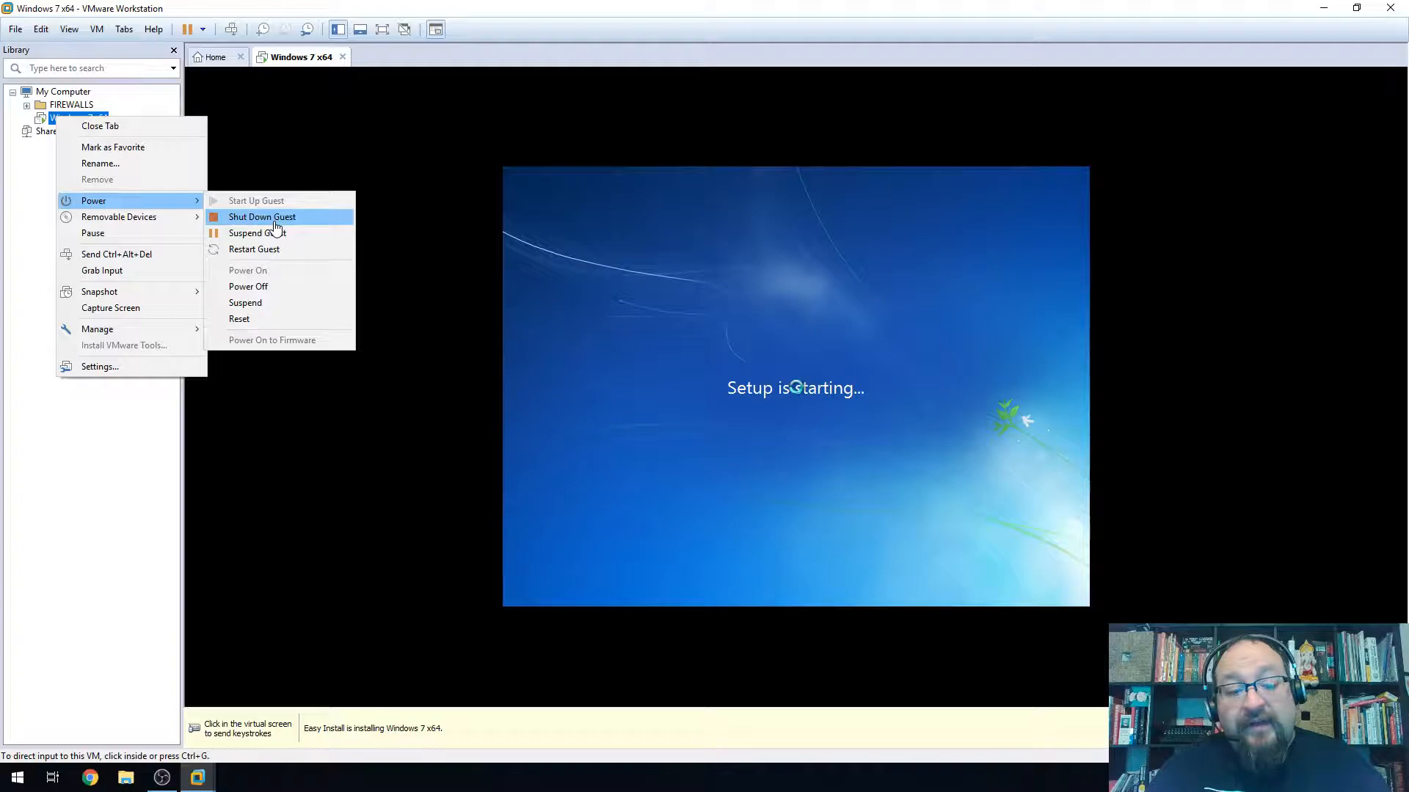
# Open and close the host Start menu's power options, returning to VMware
pyautogui.click(17, 779)
pyautogui.click(19, 747)
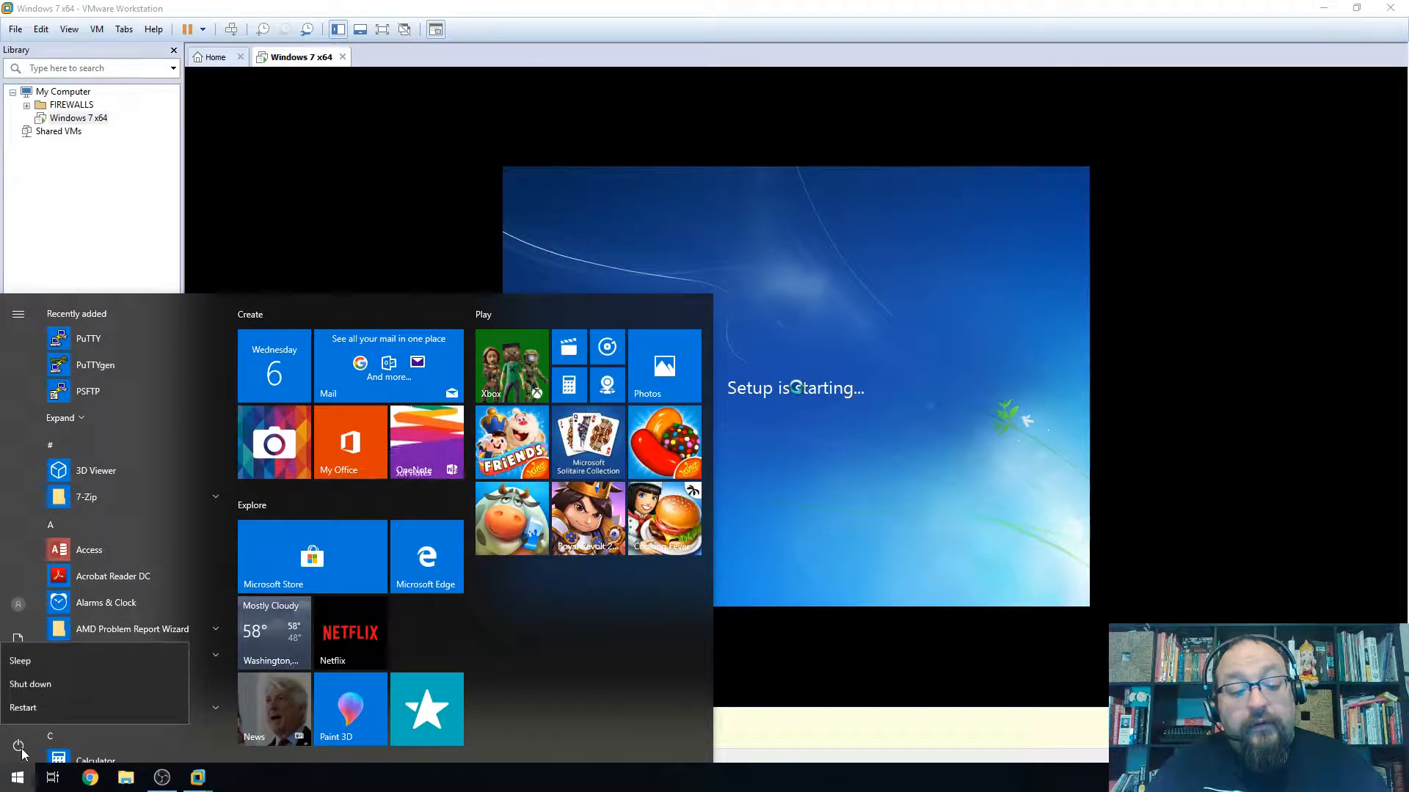
pyautogui.click(48, 248)
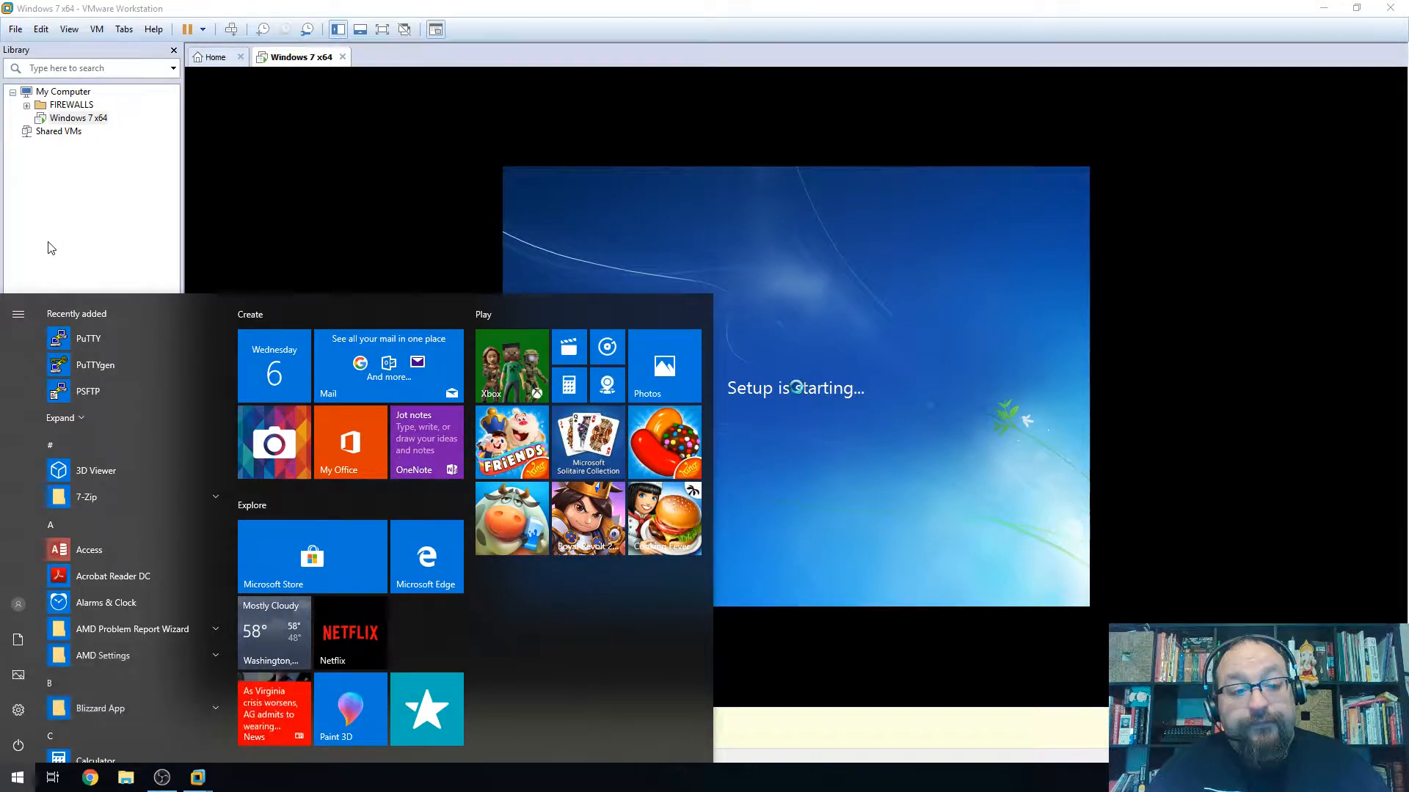
pyautogui.click(270, 227)
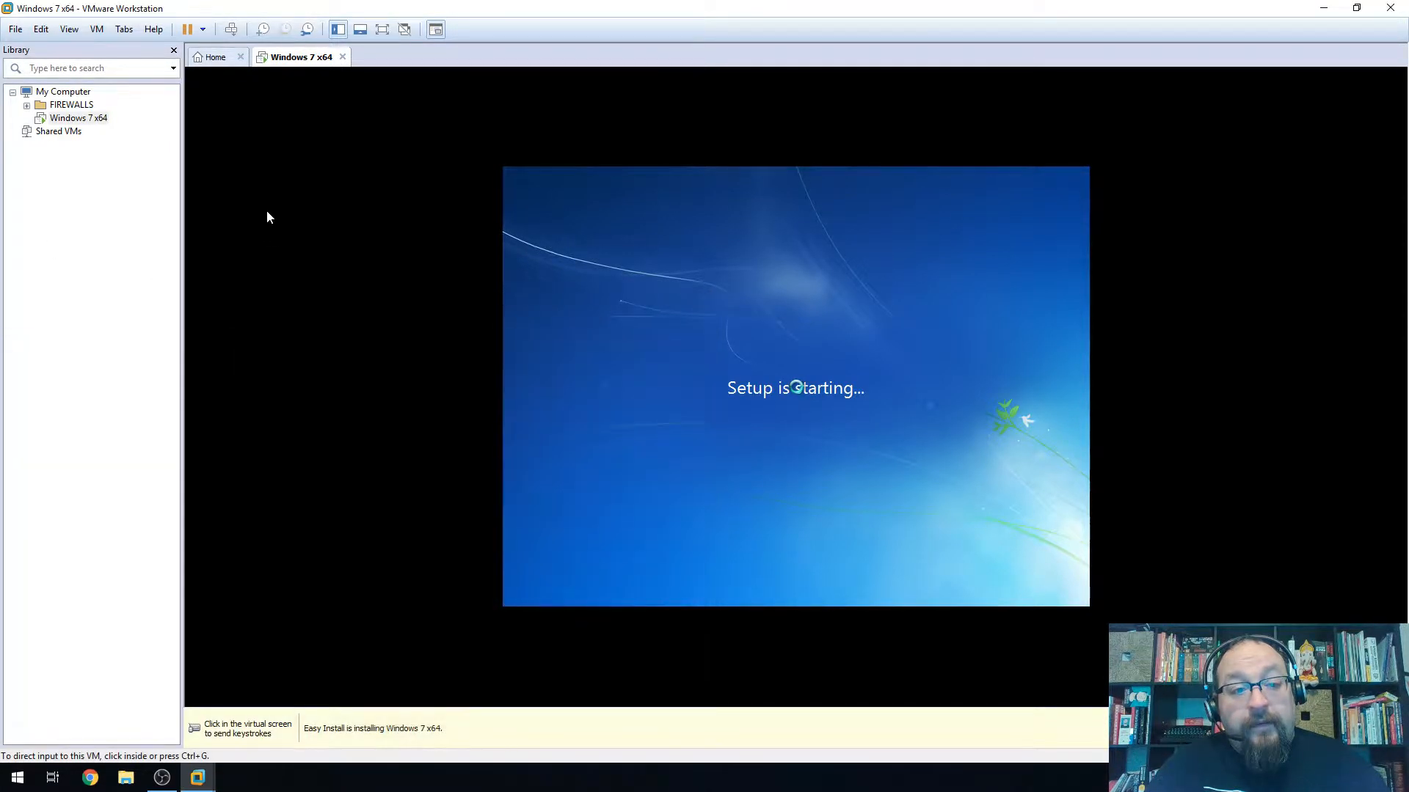
# Open Windows 7 x64's CD/DVD (SATA) Settings from the Library's Removable Devices menu
pyautogui.rightClick(72, 121)
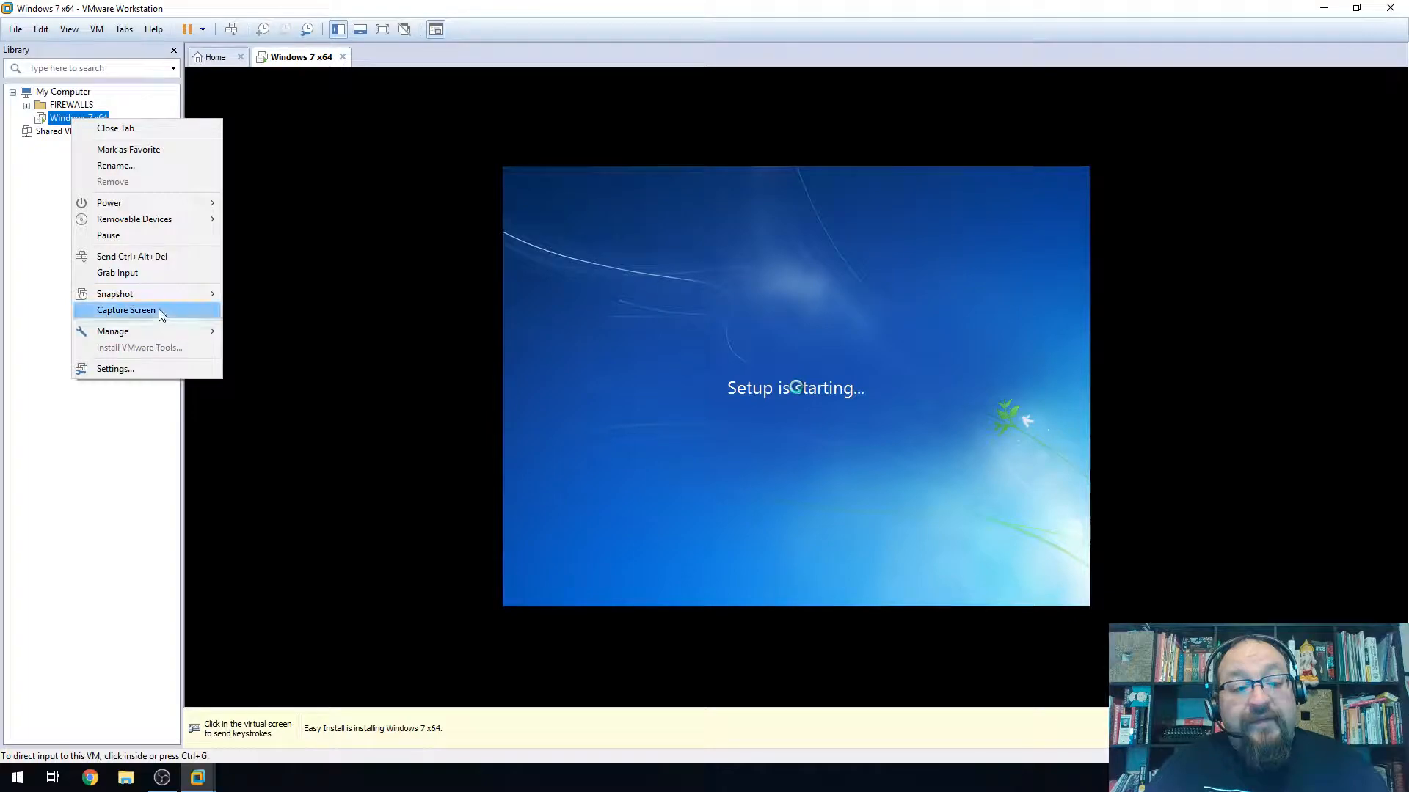
pyautogui.moveTo(154, 336)
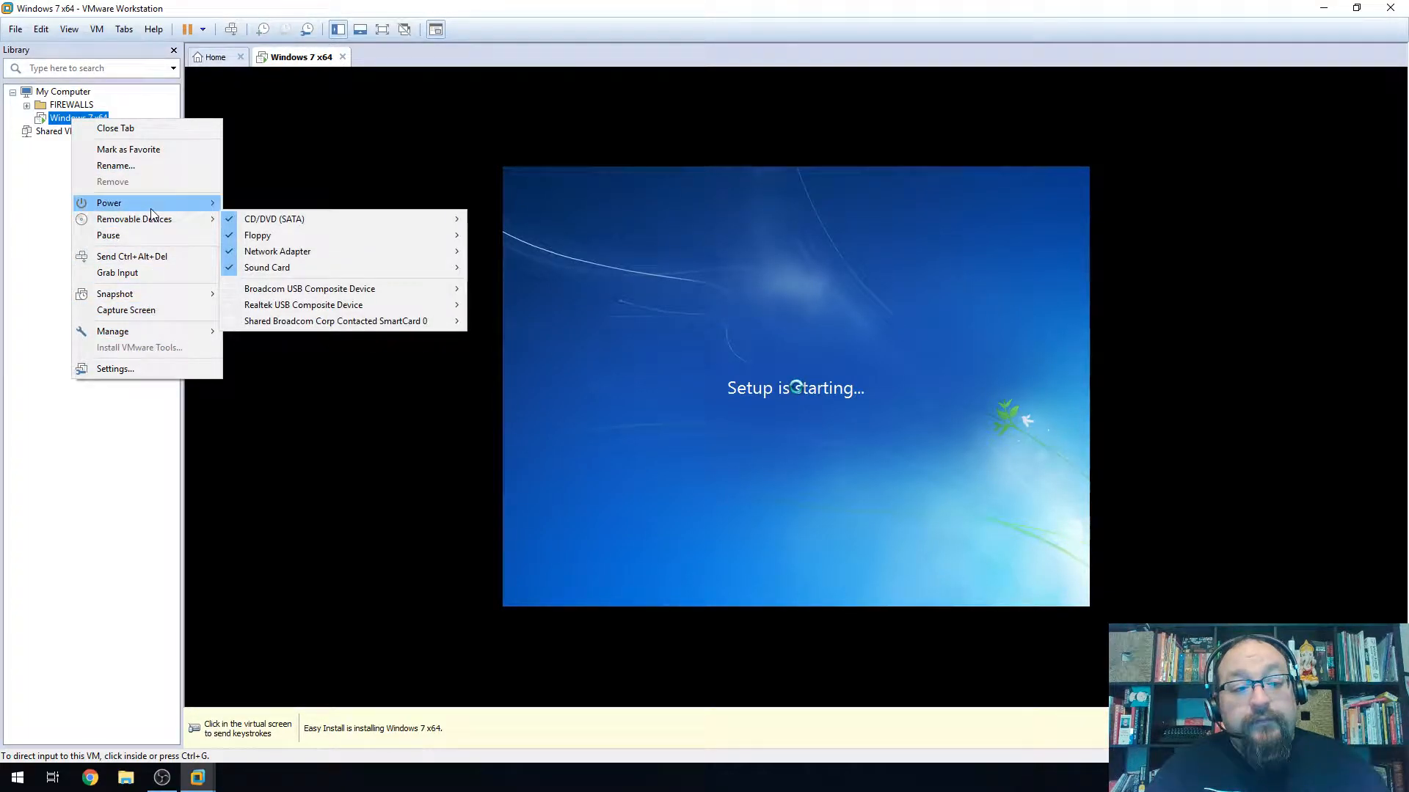
pyautogui.moveTo(146, 203)
pyautogui.moveTo(173, 224)
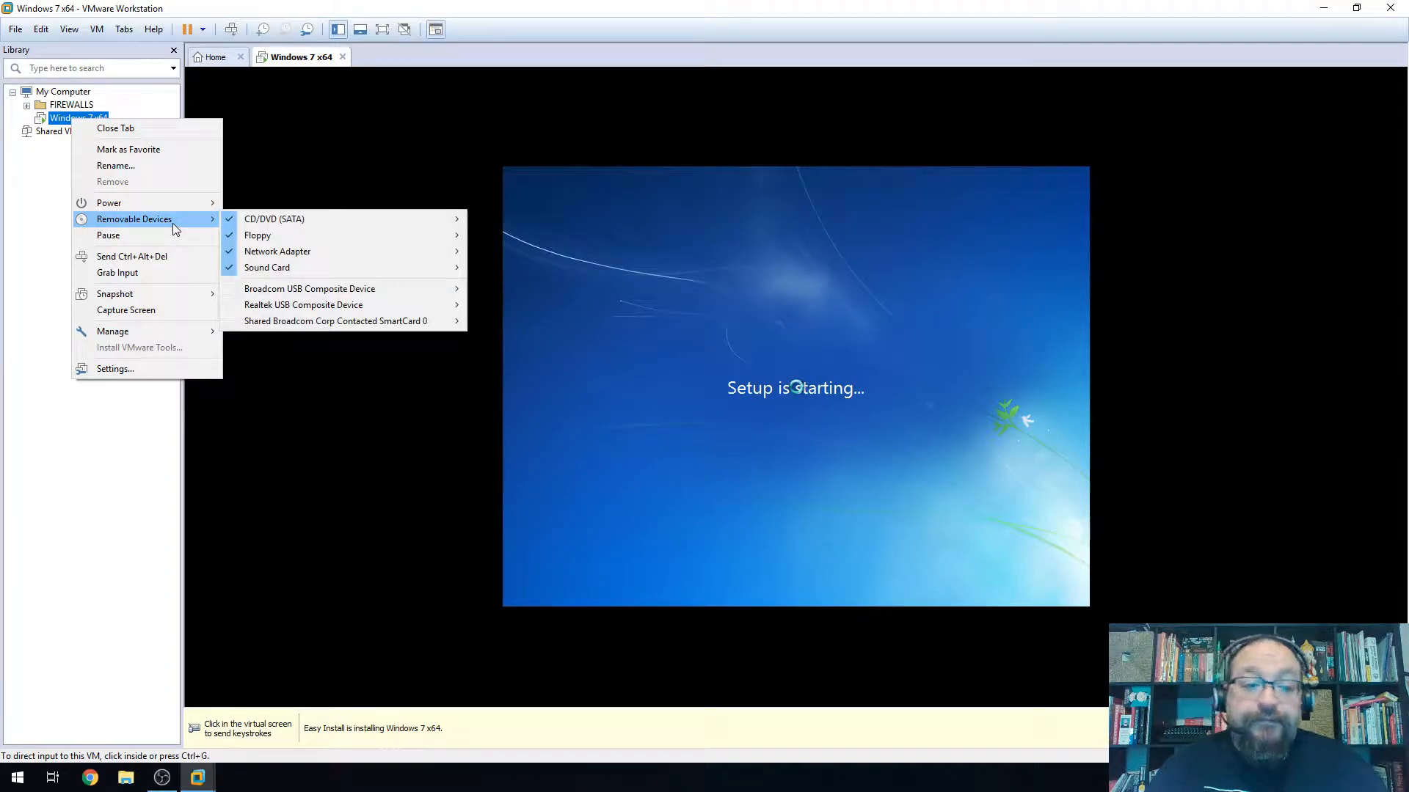
pyautogui.moveTo(267, 213)
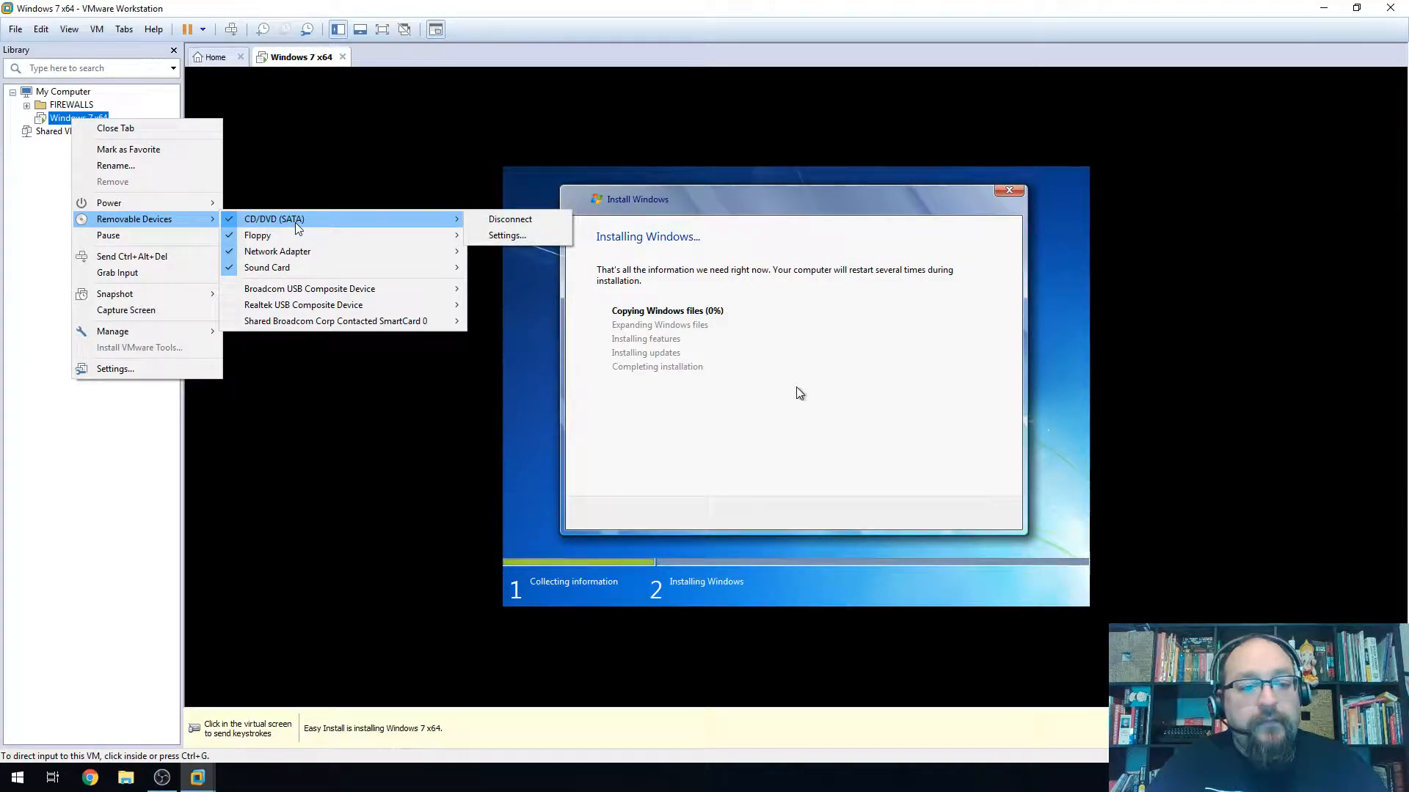
pyautogui.click(506, 236)
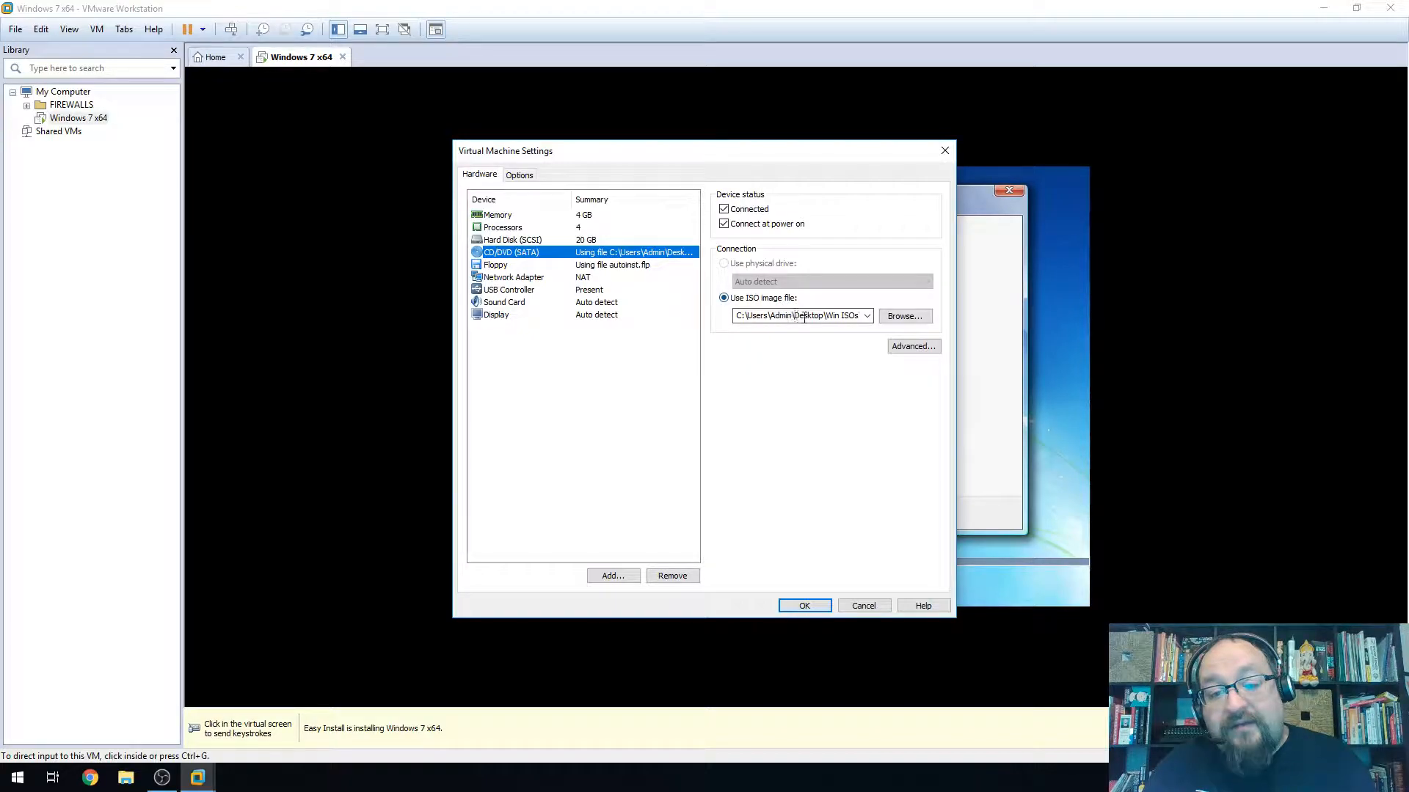
pyautogui.click(904, 316)
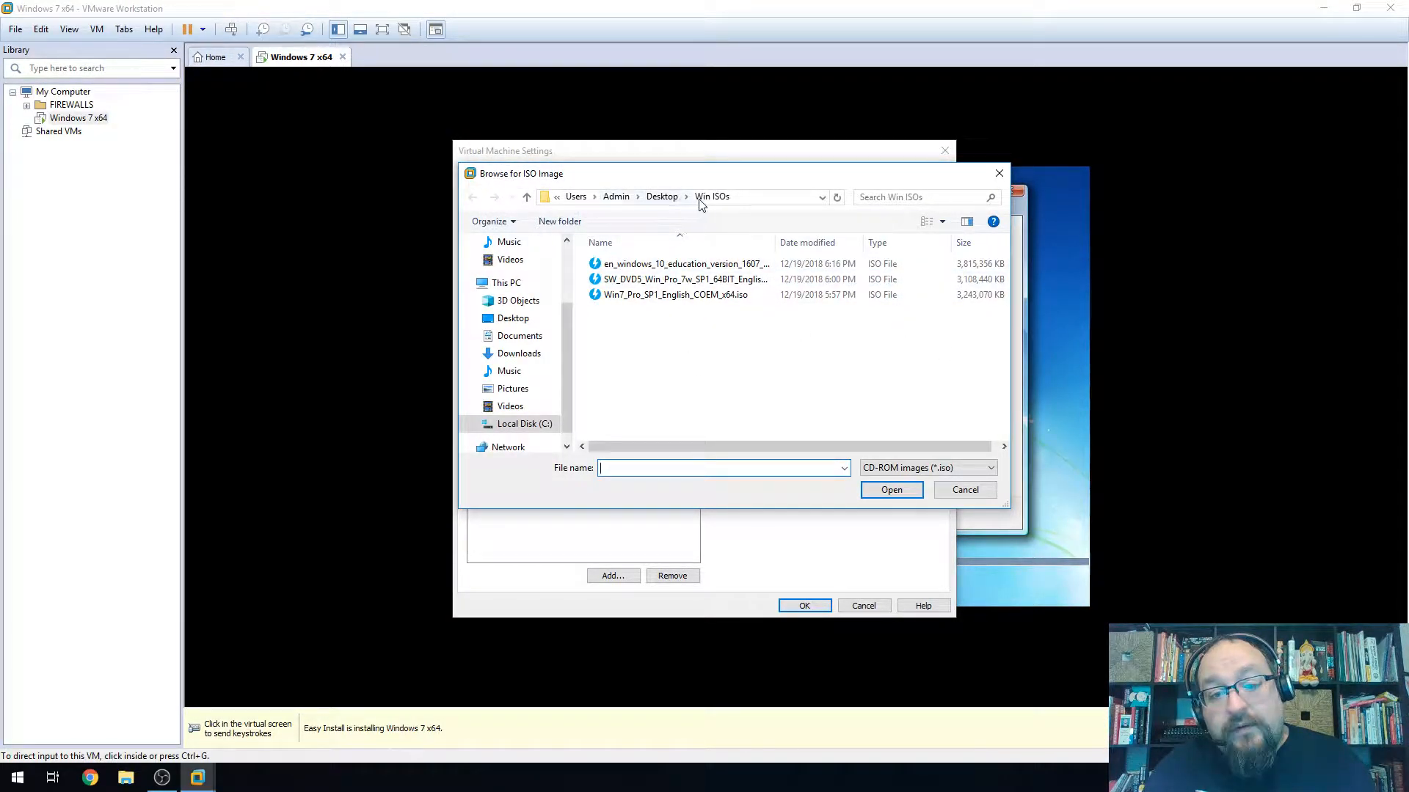
pyautogui.click(957, 490)
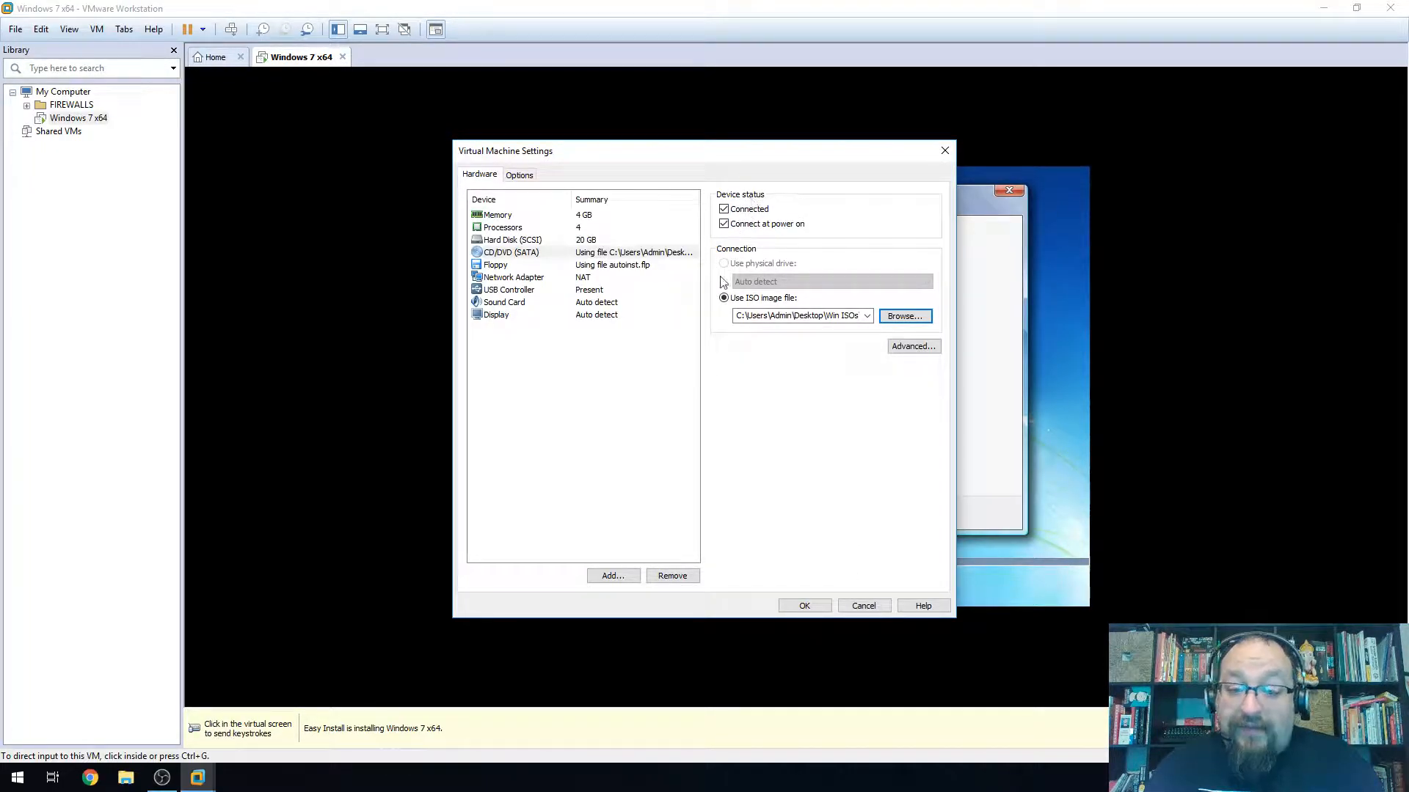
pyautogui.click(864, 606)
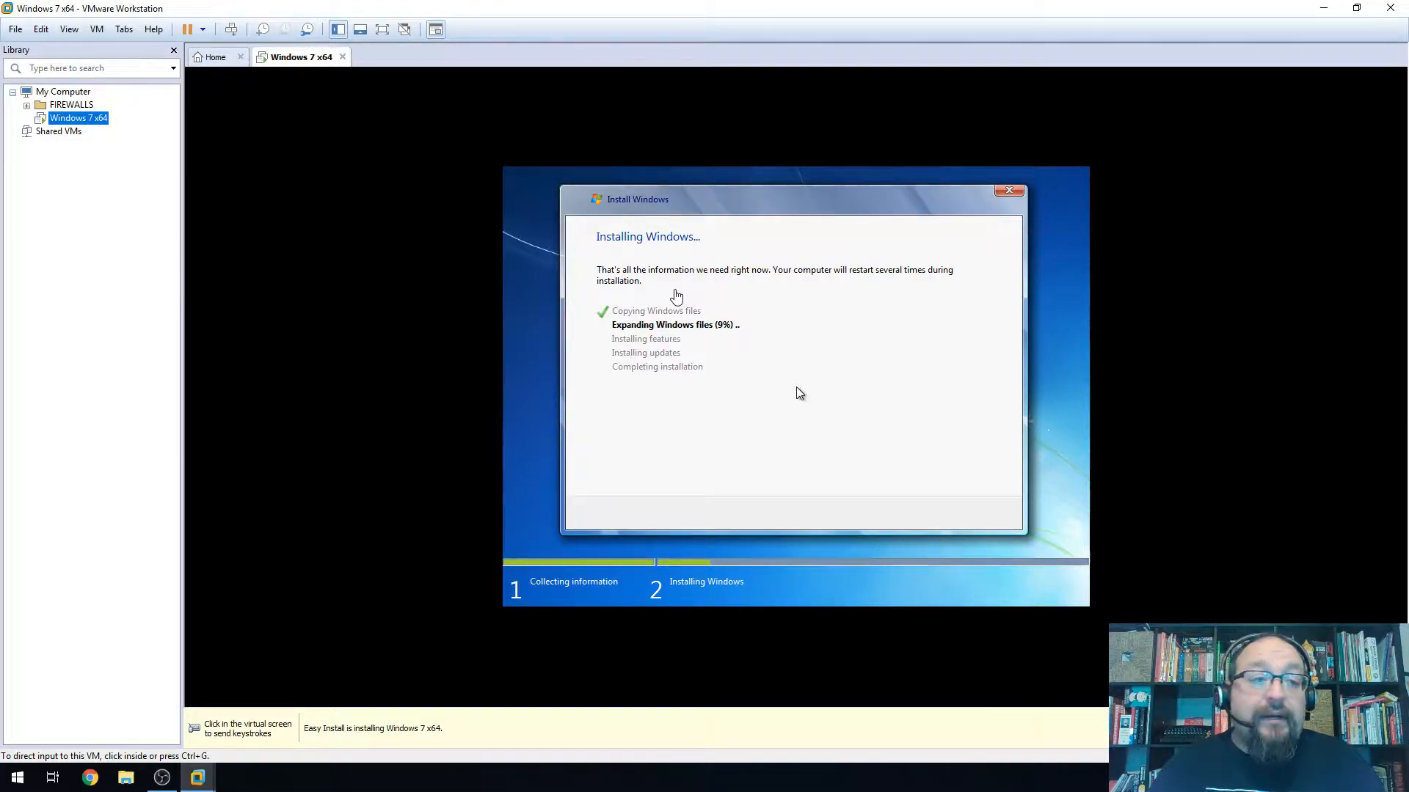
# Expand FIREWALLS in the Library and open the PFsense 2.4.2 and Windows 10 x64 machines
pyautogui.click(27, 105)
pyautogui.click(75, 131)
pyautogui.rightClick(77, 119)
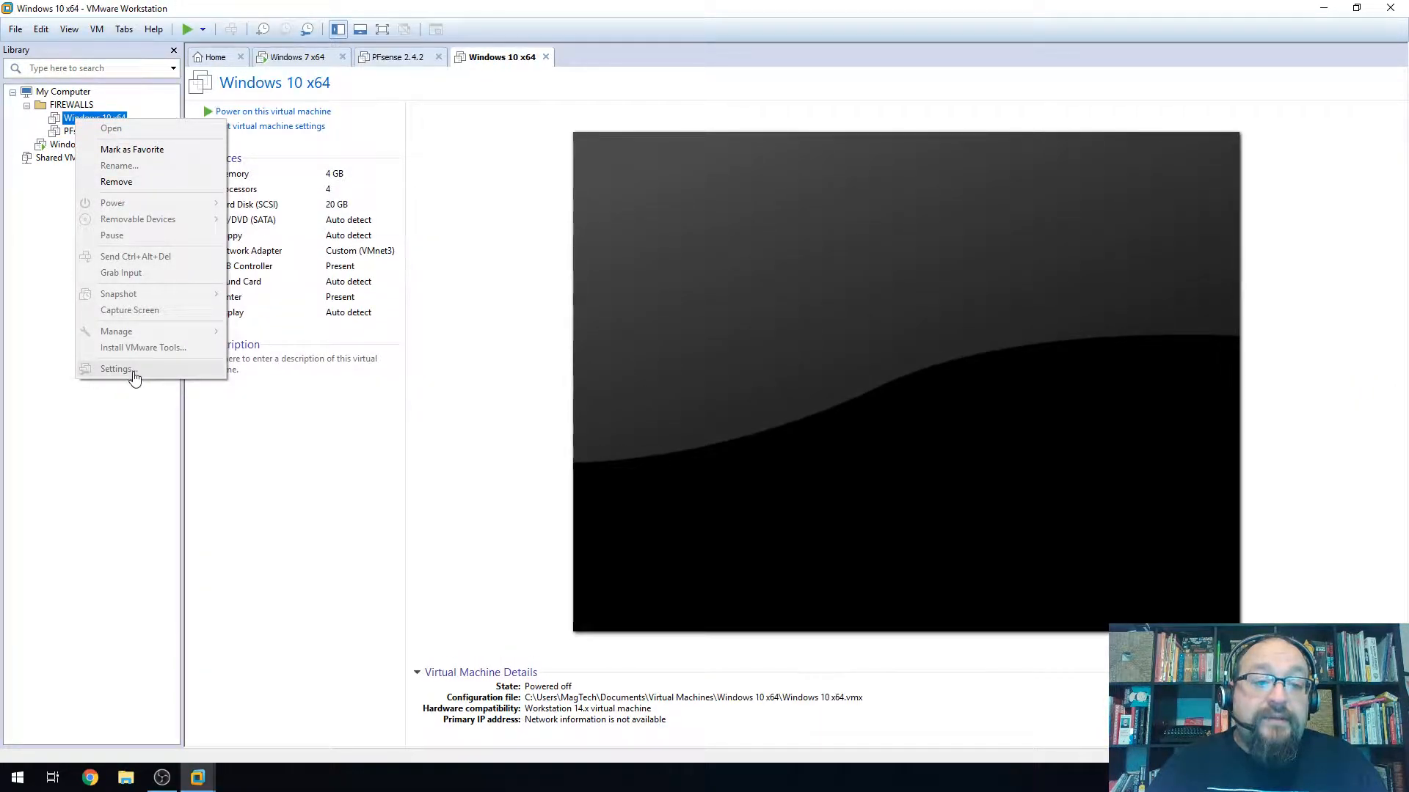
pyautogui.click(378, 288)
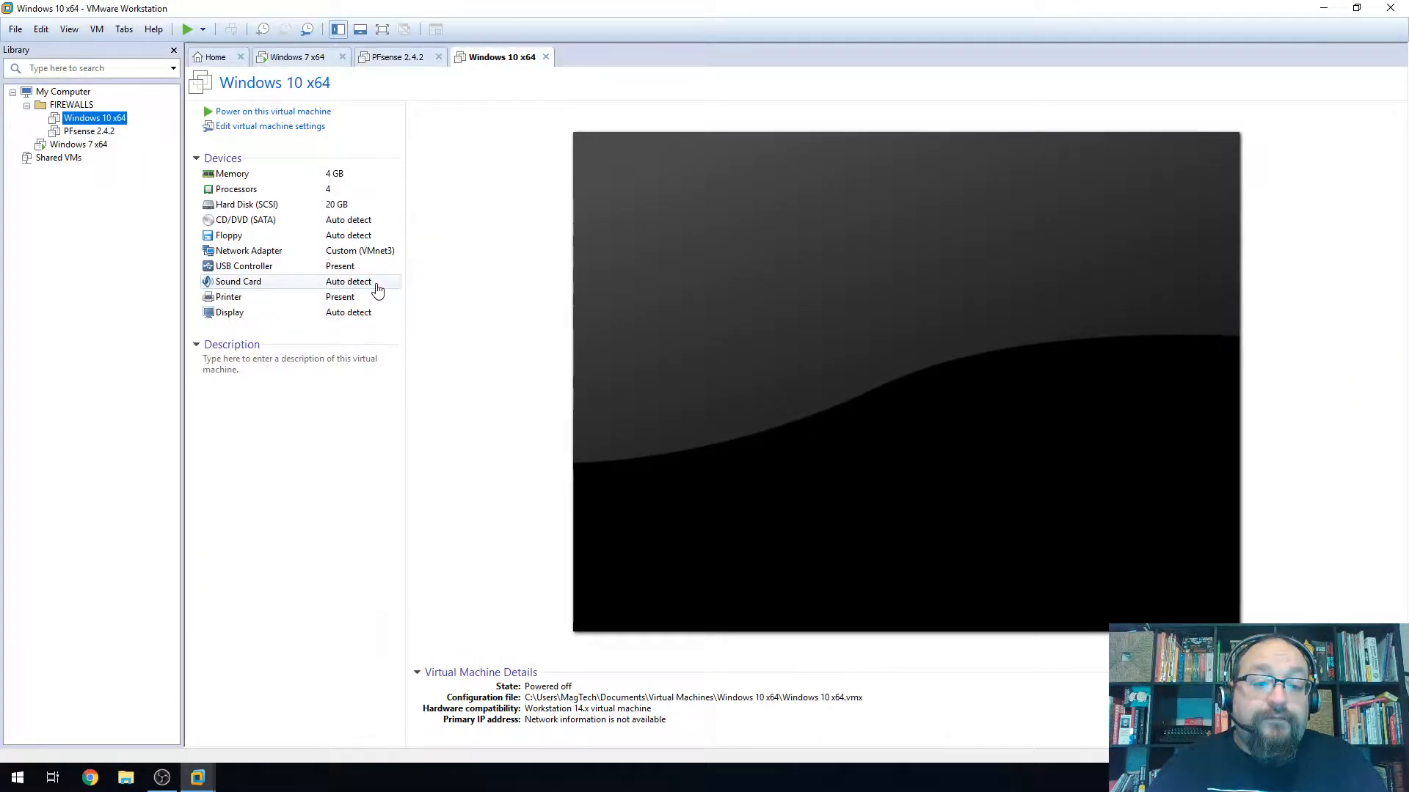
# Check Windows 10 x64's CD/DVD settings without changes, then close the Windows 10 and PFsense pages
pyautogui.click(264, 227)
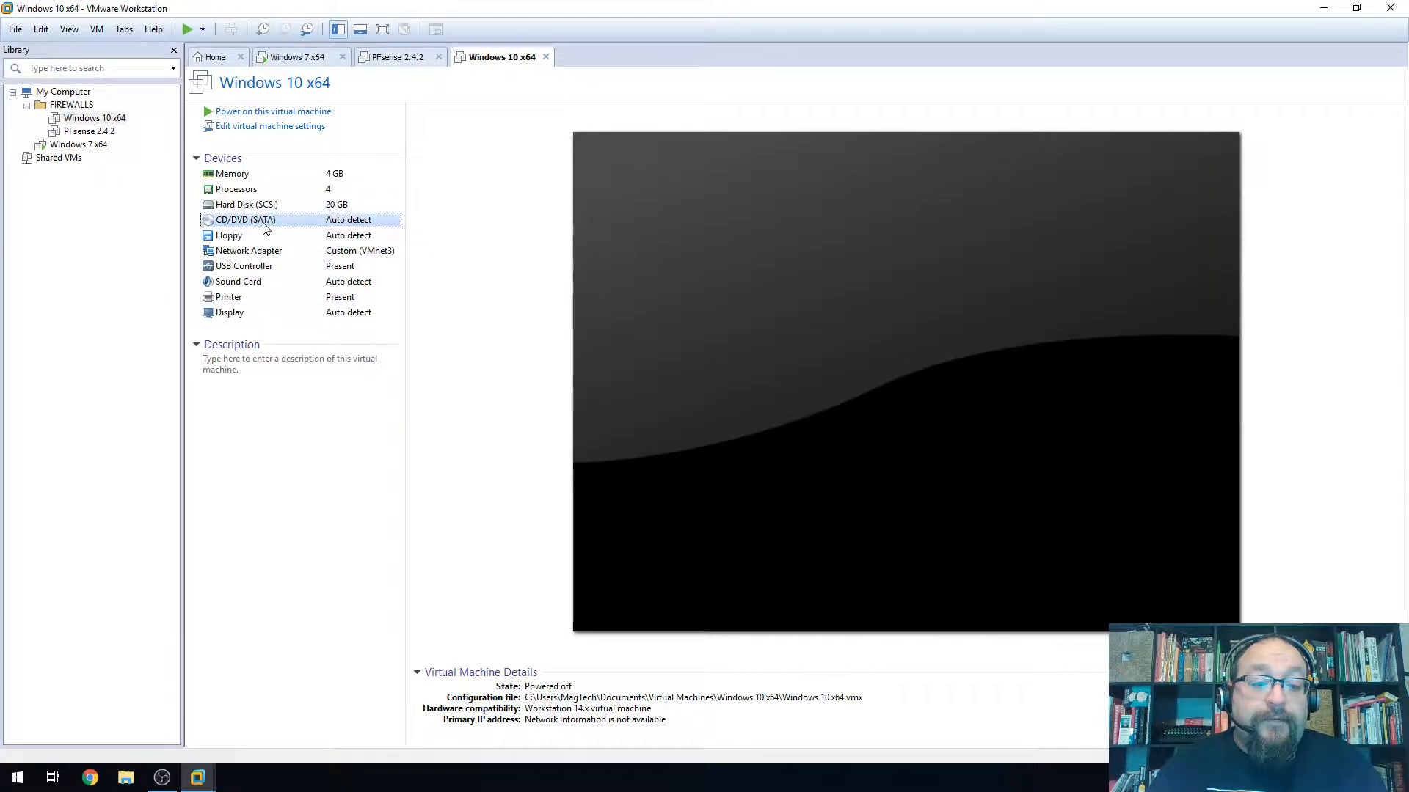
pyautogui.doubleClick(264, 228)
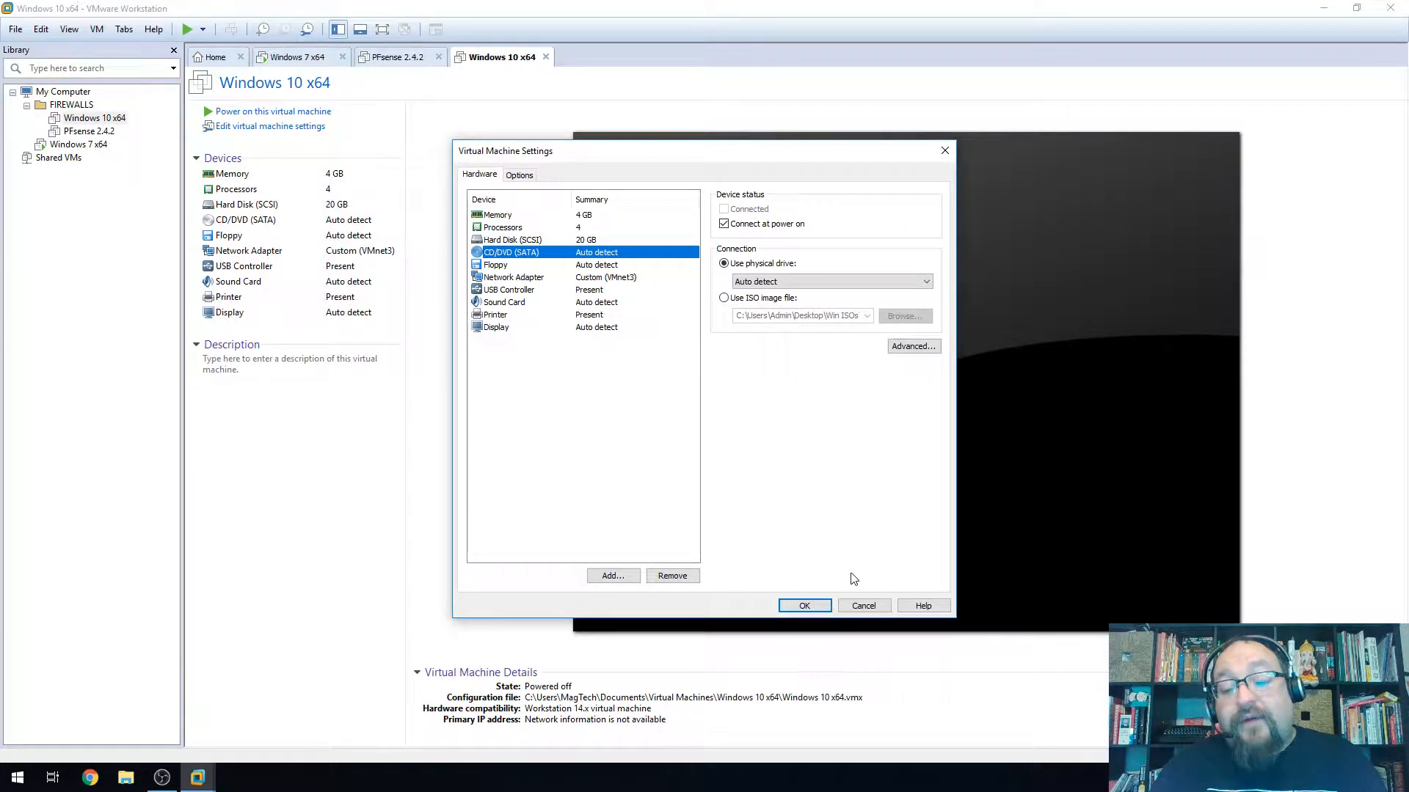
pyautogui.click(862, 606)
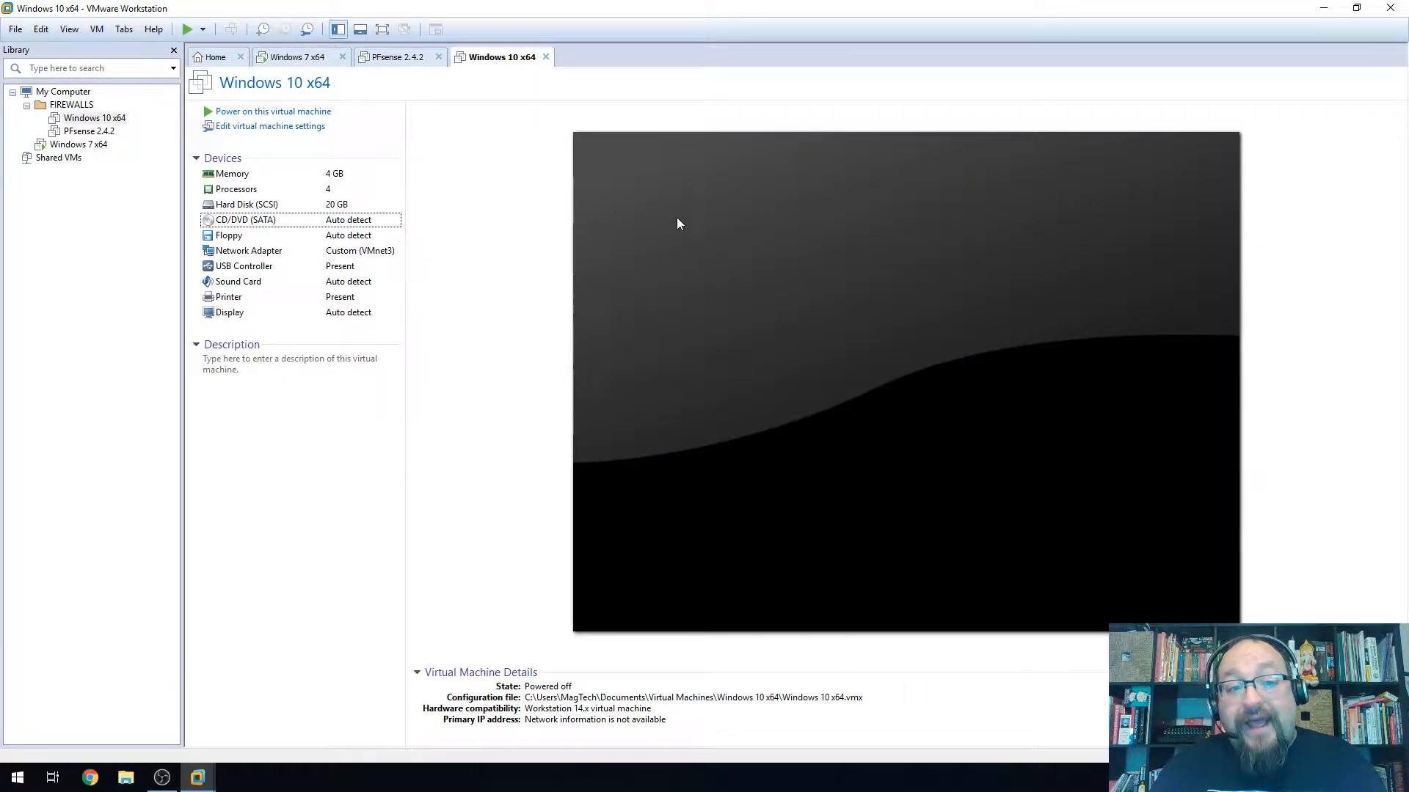
pyautogui.click(546, 56)
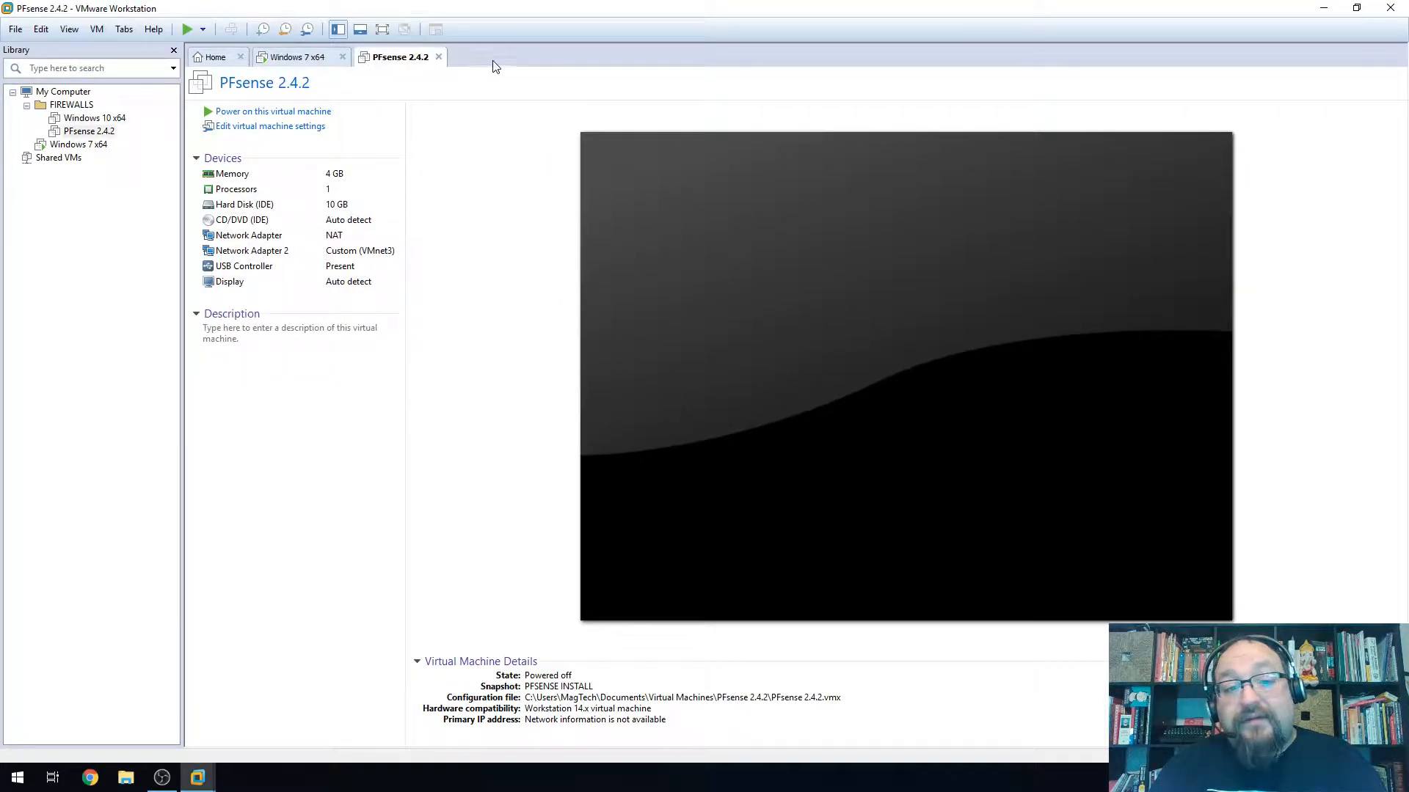
pyautogui.click(438, 56)
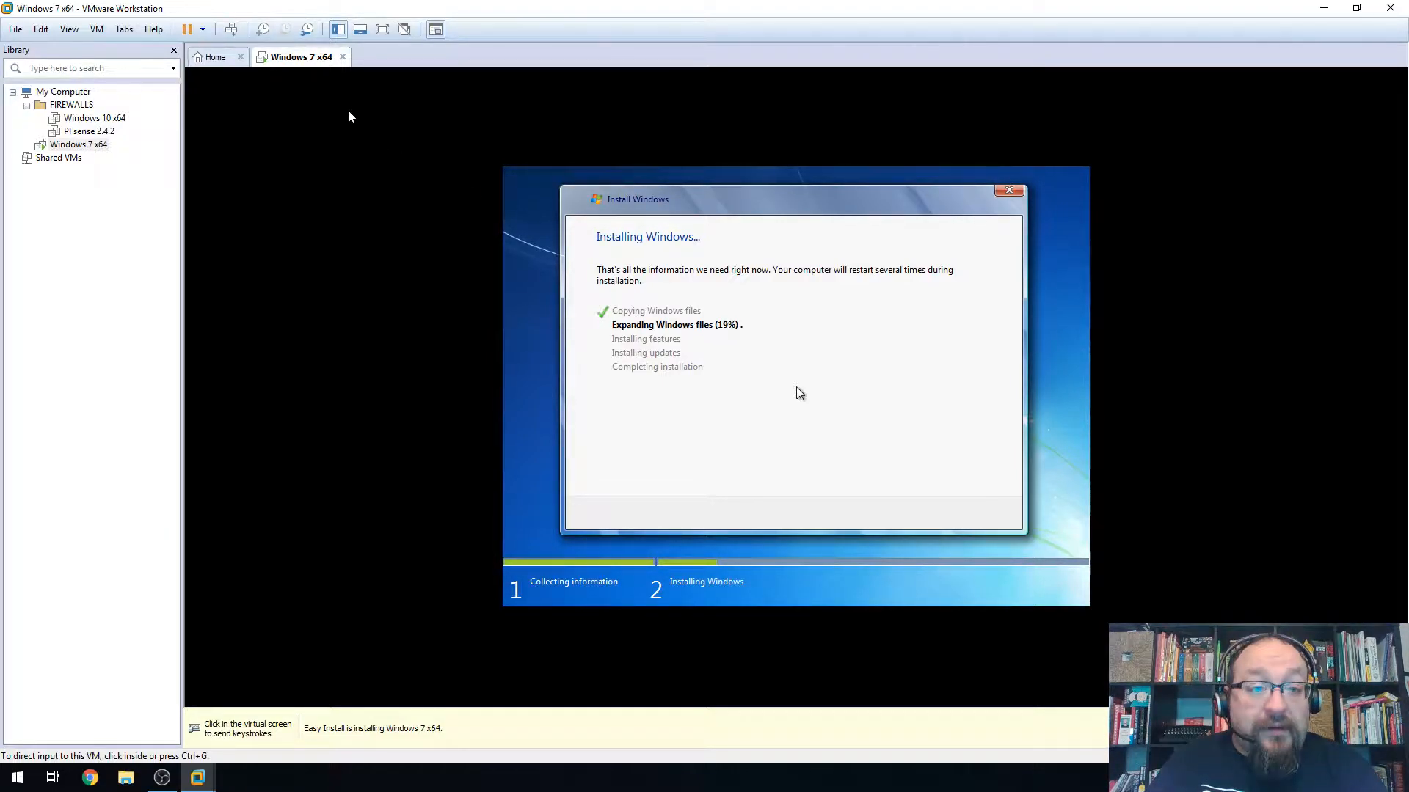
pyautogui.click(16, 31)
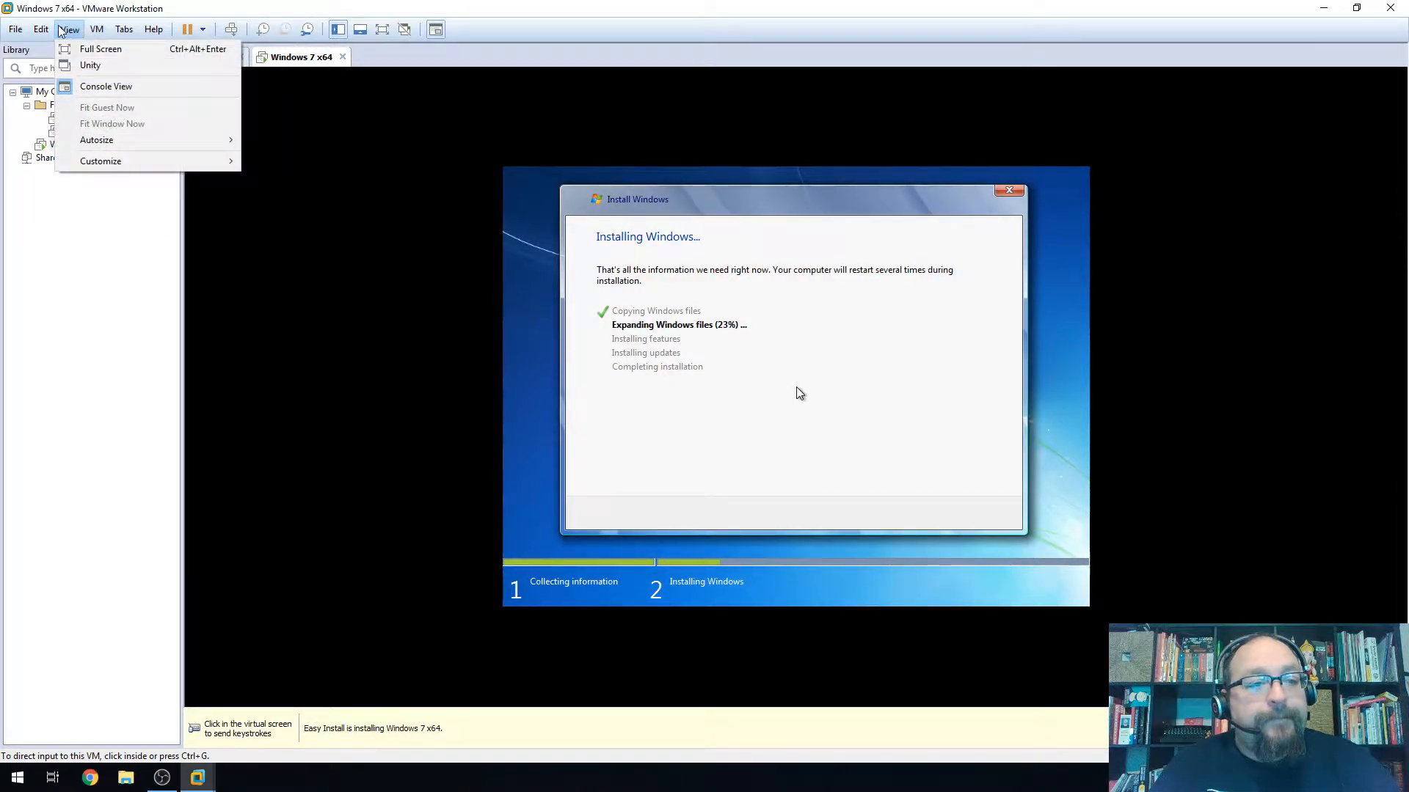
pyautogui.moveTo(42, 33)
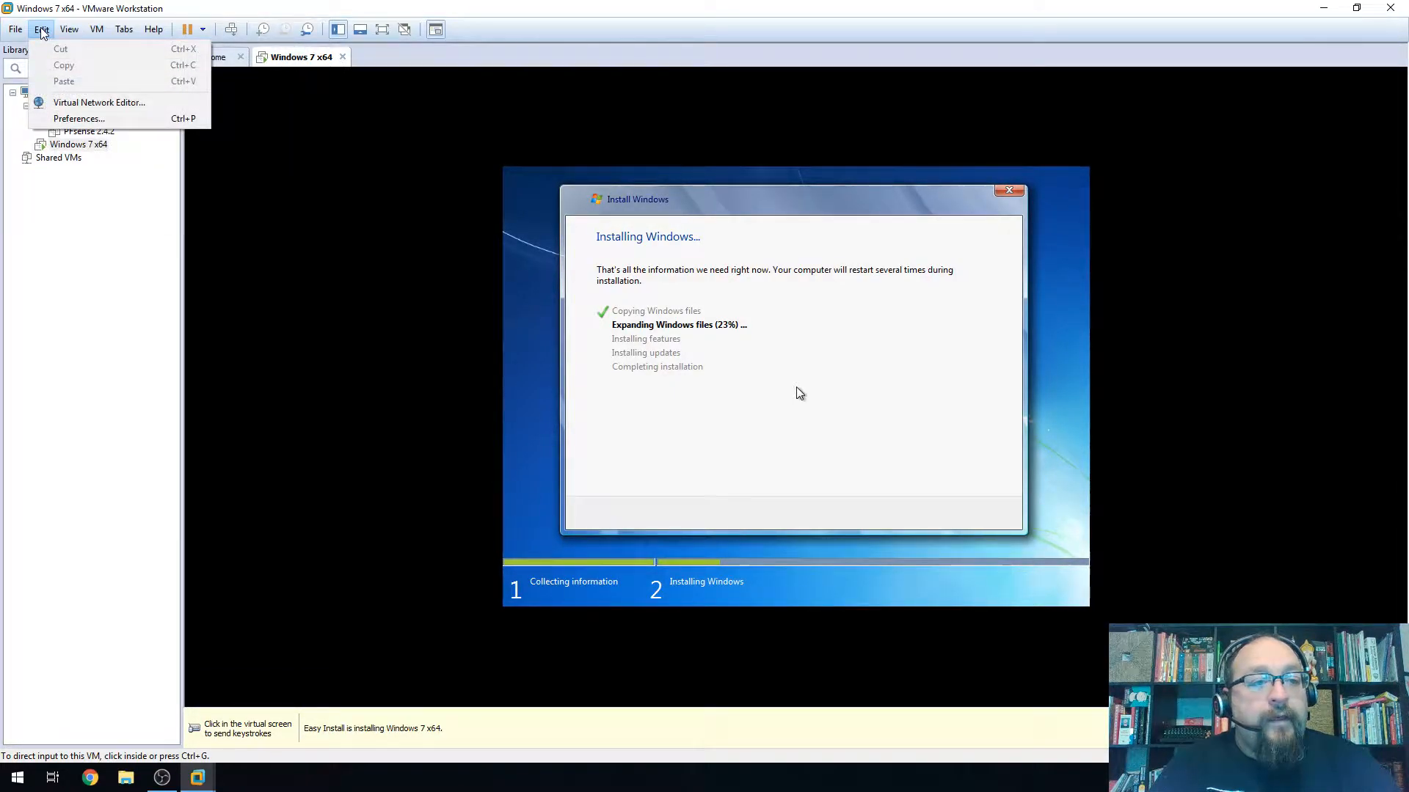
pyautogui.click(58, 104)
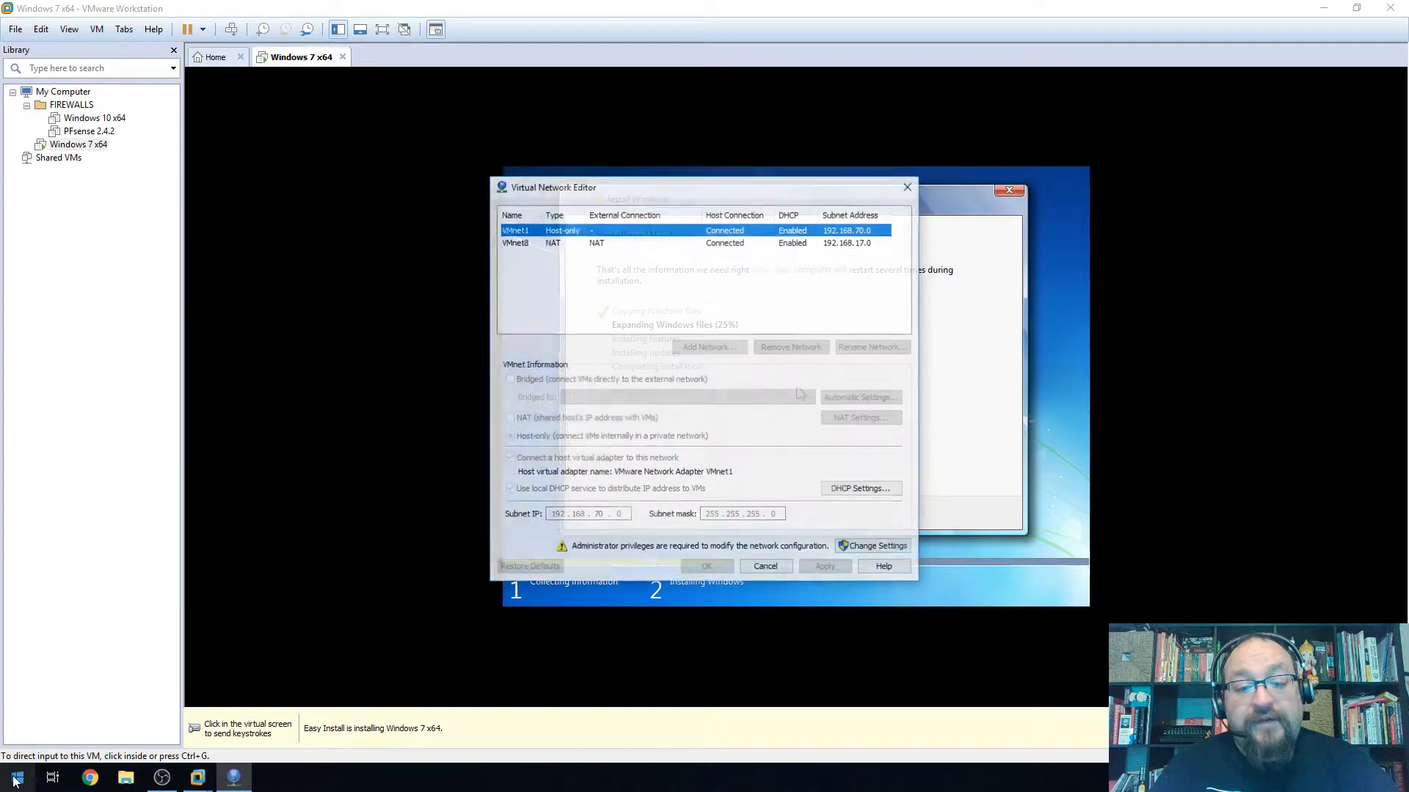
pyautogui.click(41, 29)
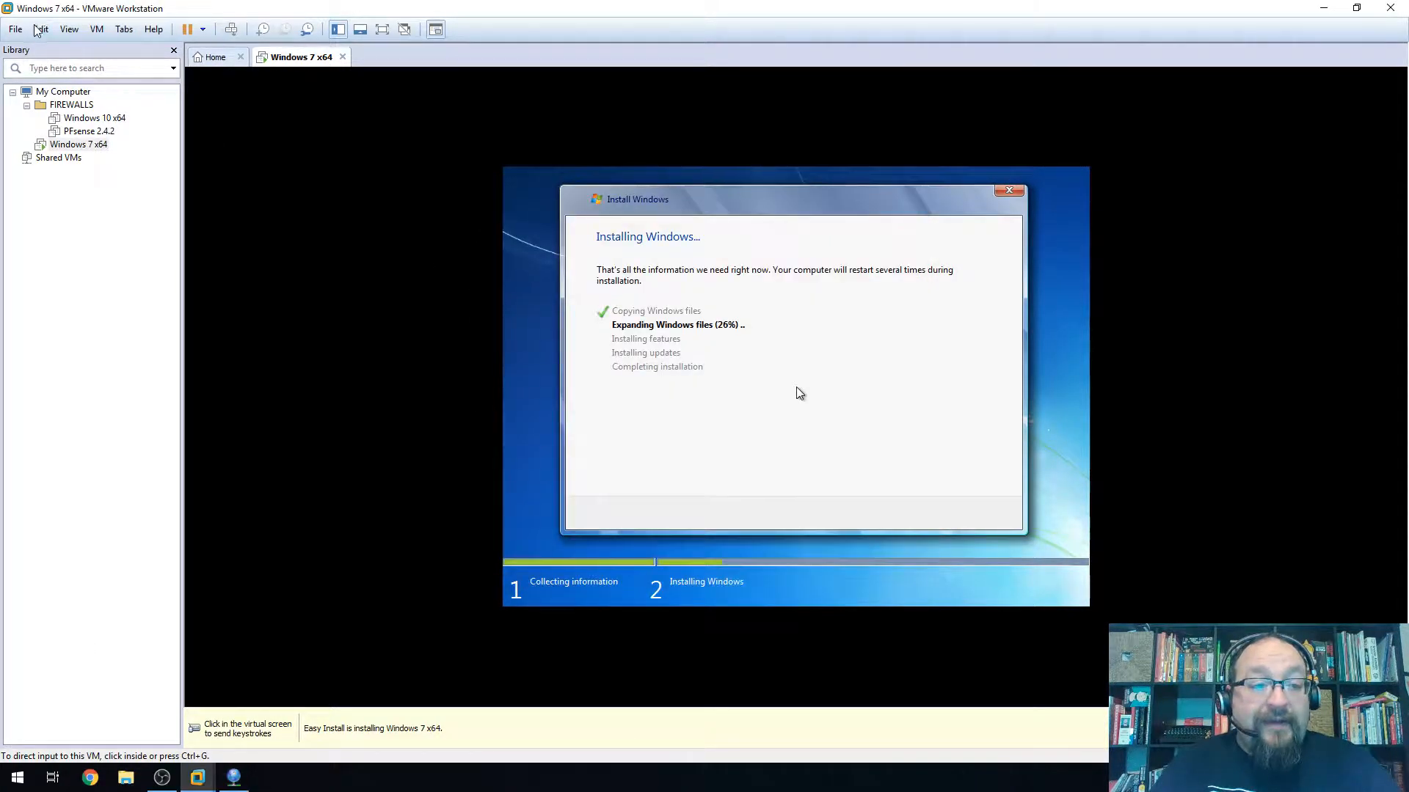
pyautogui.click(58, 103)
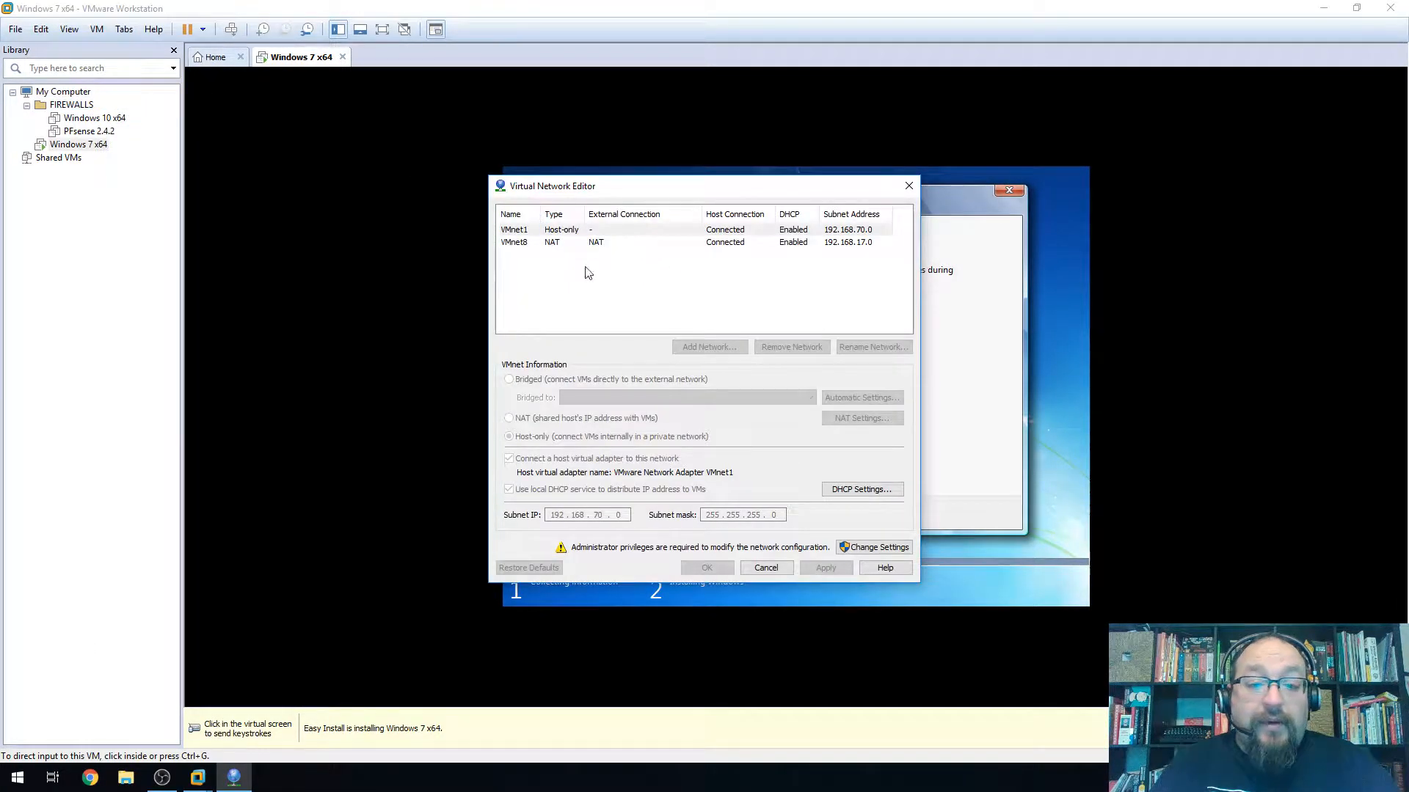
pyautogui.click(909, 187)
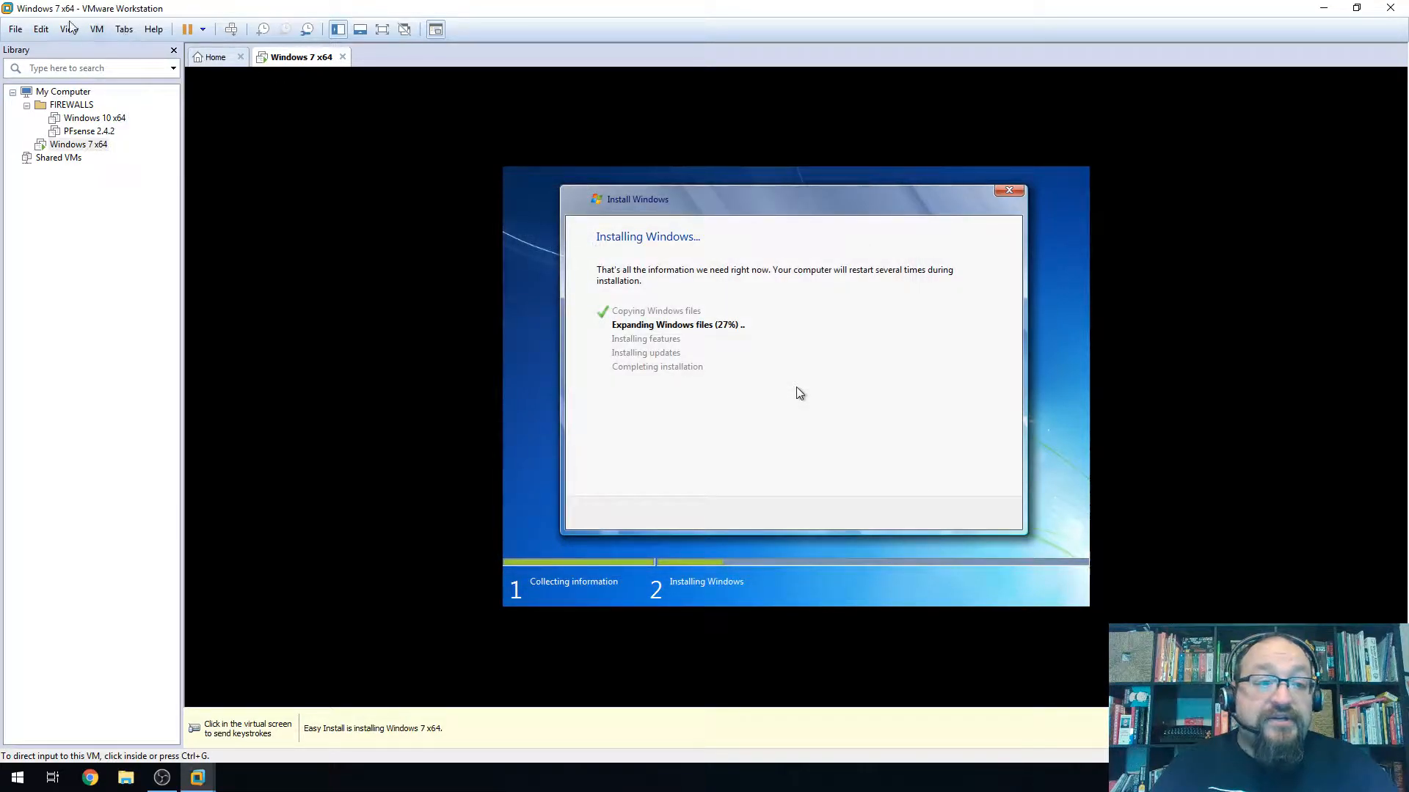
pyautogui.click(40, 30)
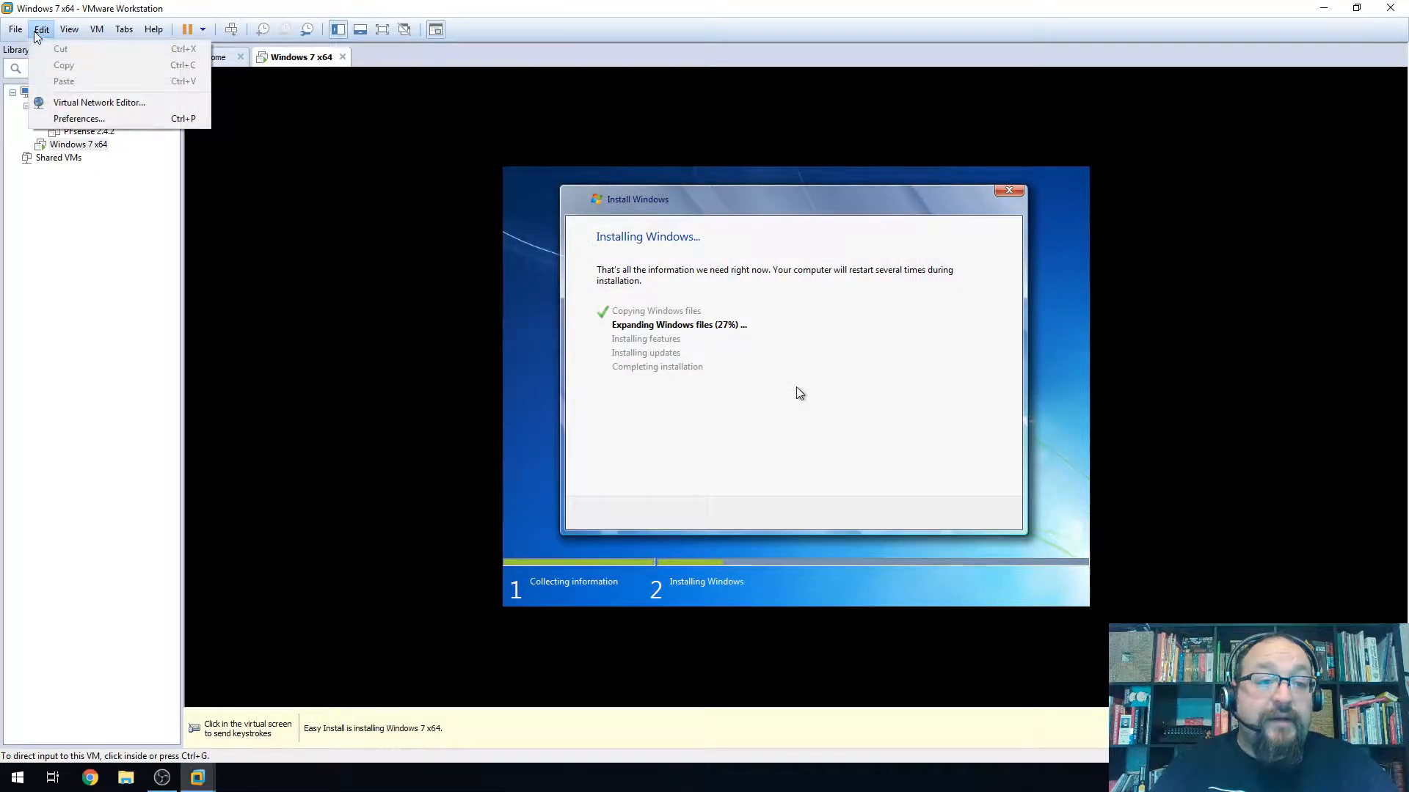
pyautogui.click(80, 118)
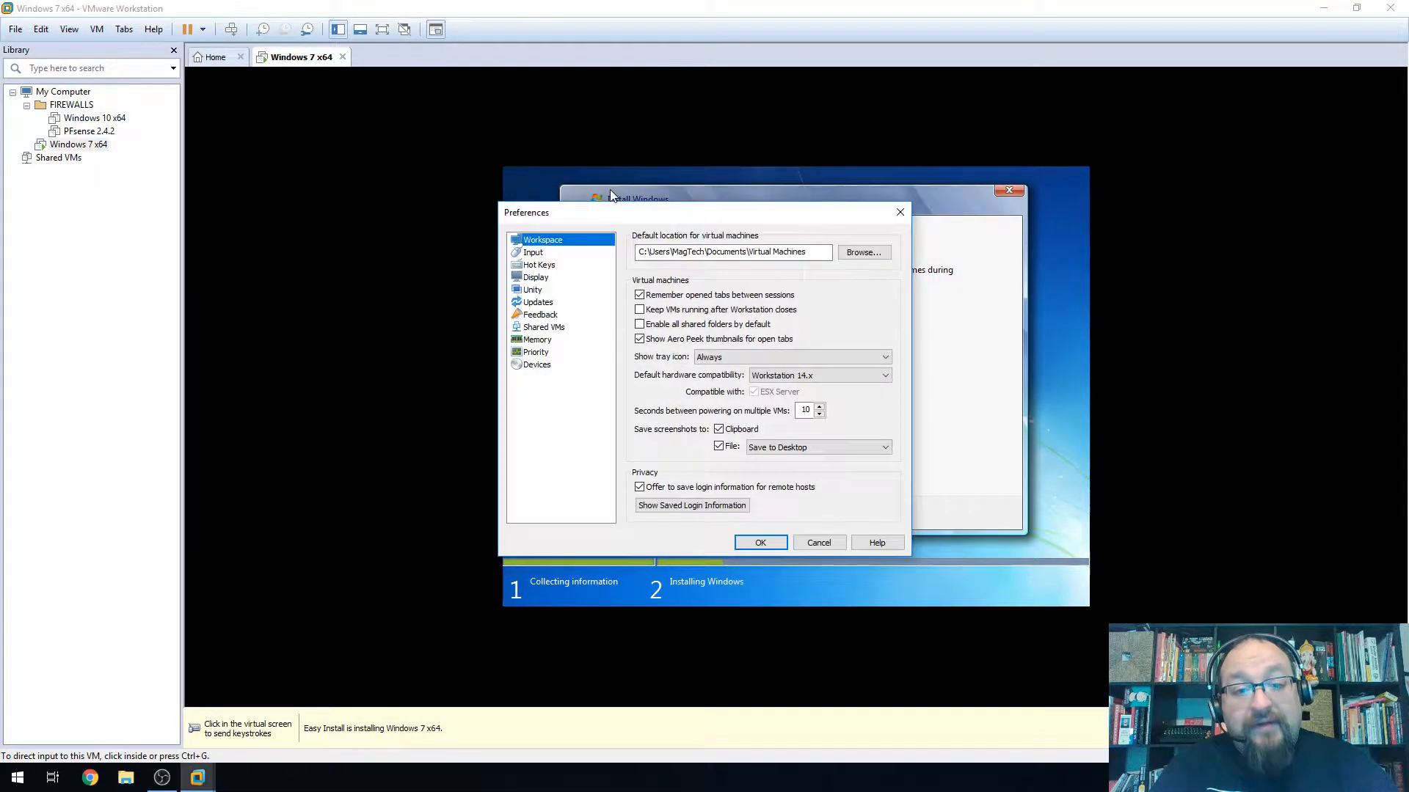
pyautogui.click(542, 269)
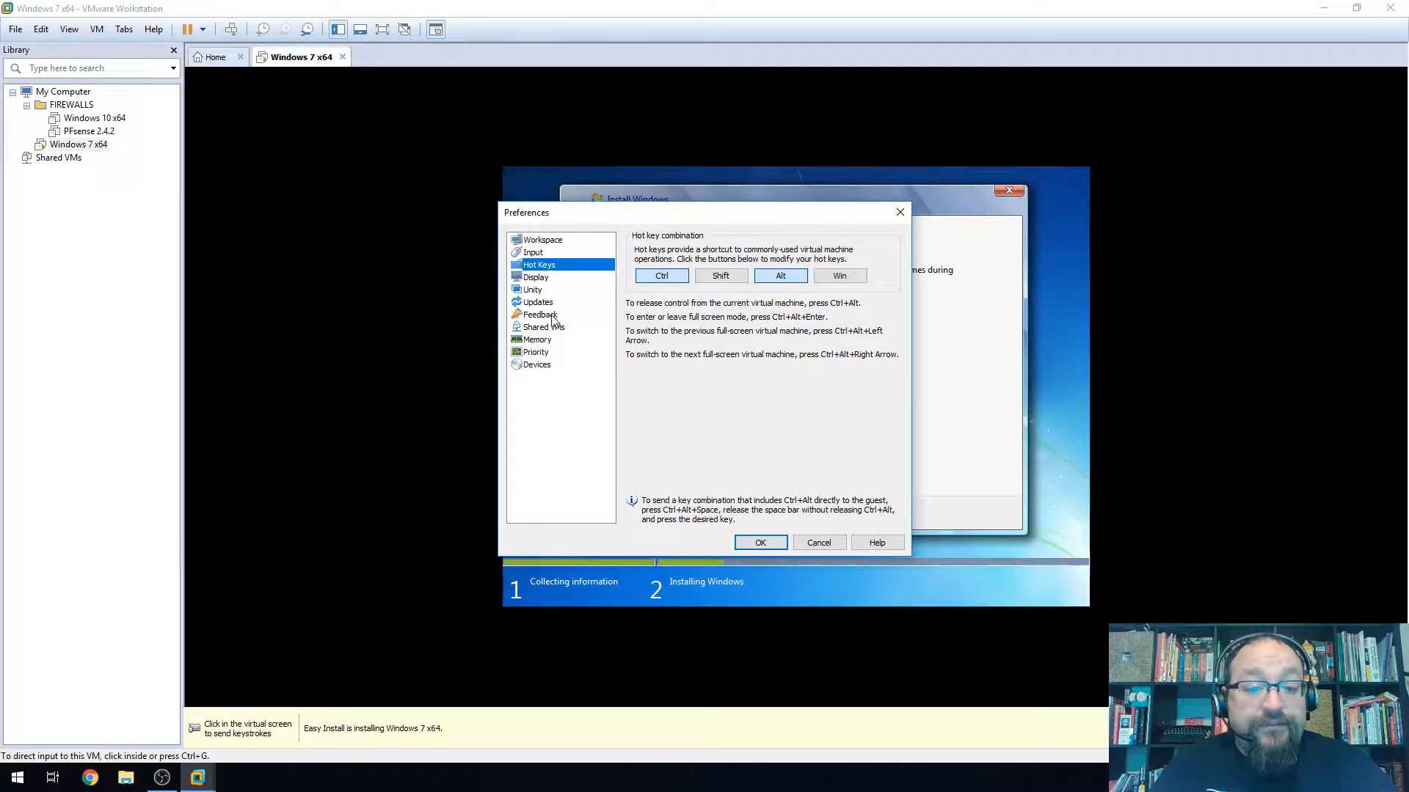
pyautogui.click(544, 303)
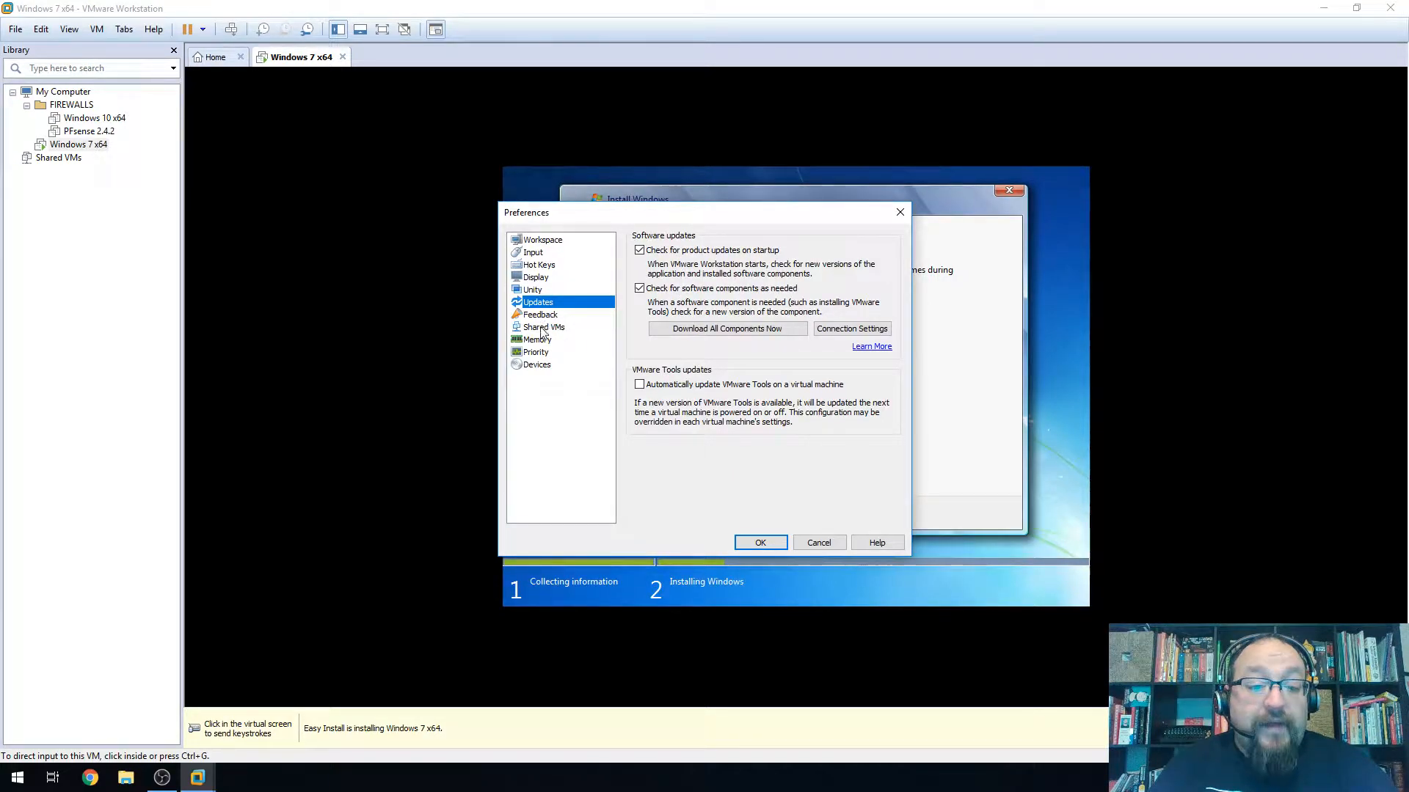
pyautogui.click(538, 340)
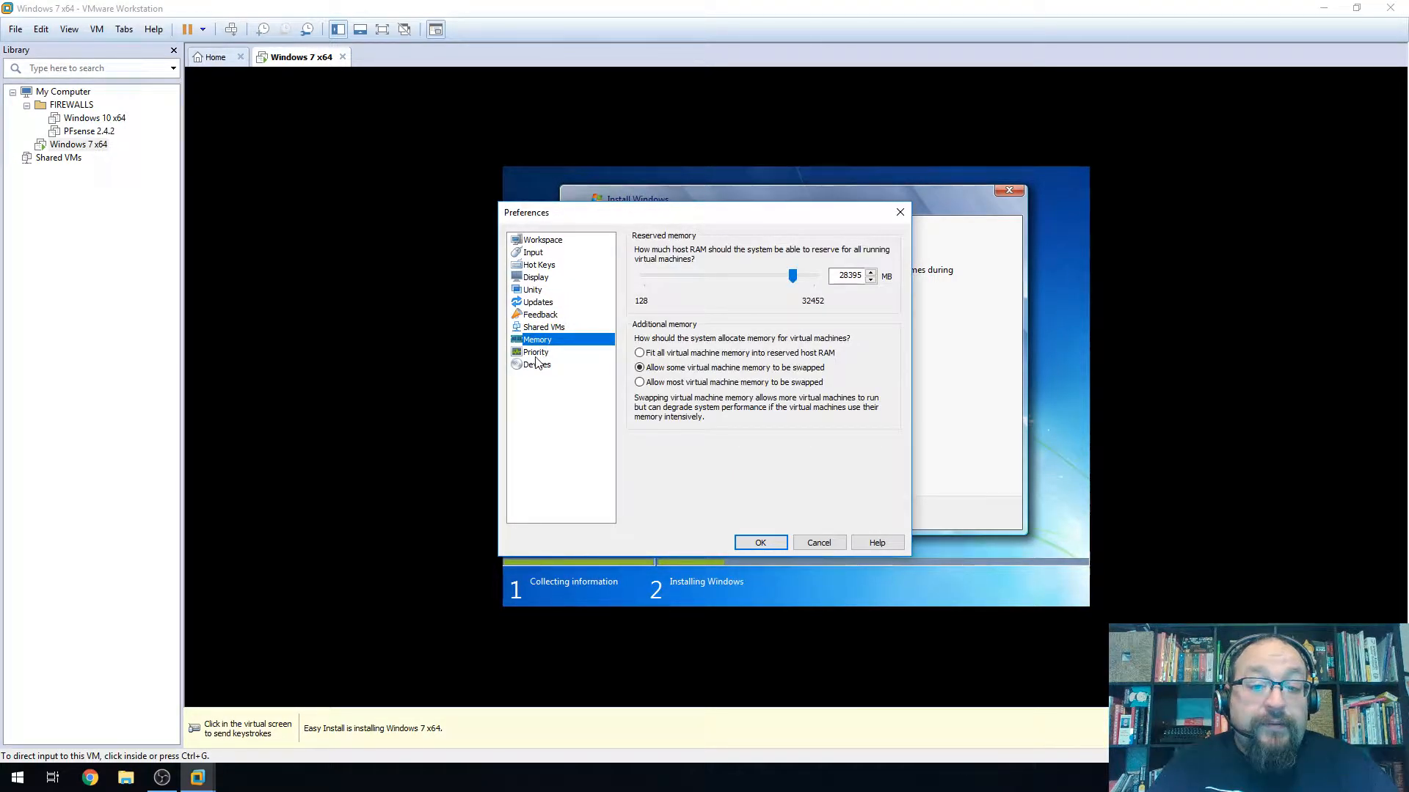
pyautogui.click(536, 354)
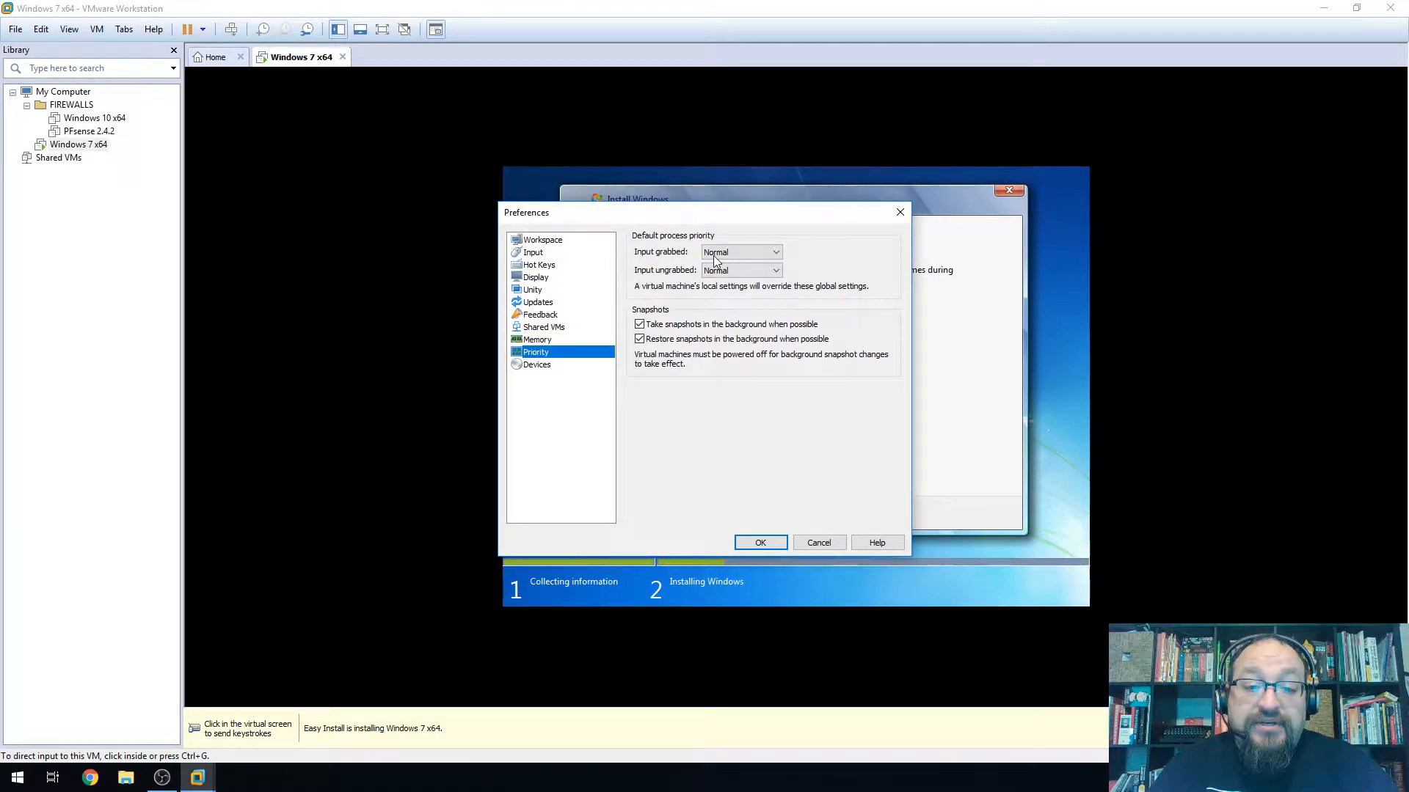
pyautogui.click(549, 365)
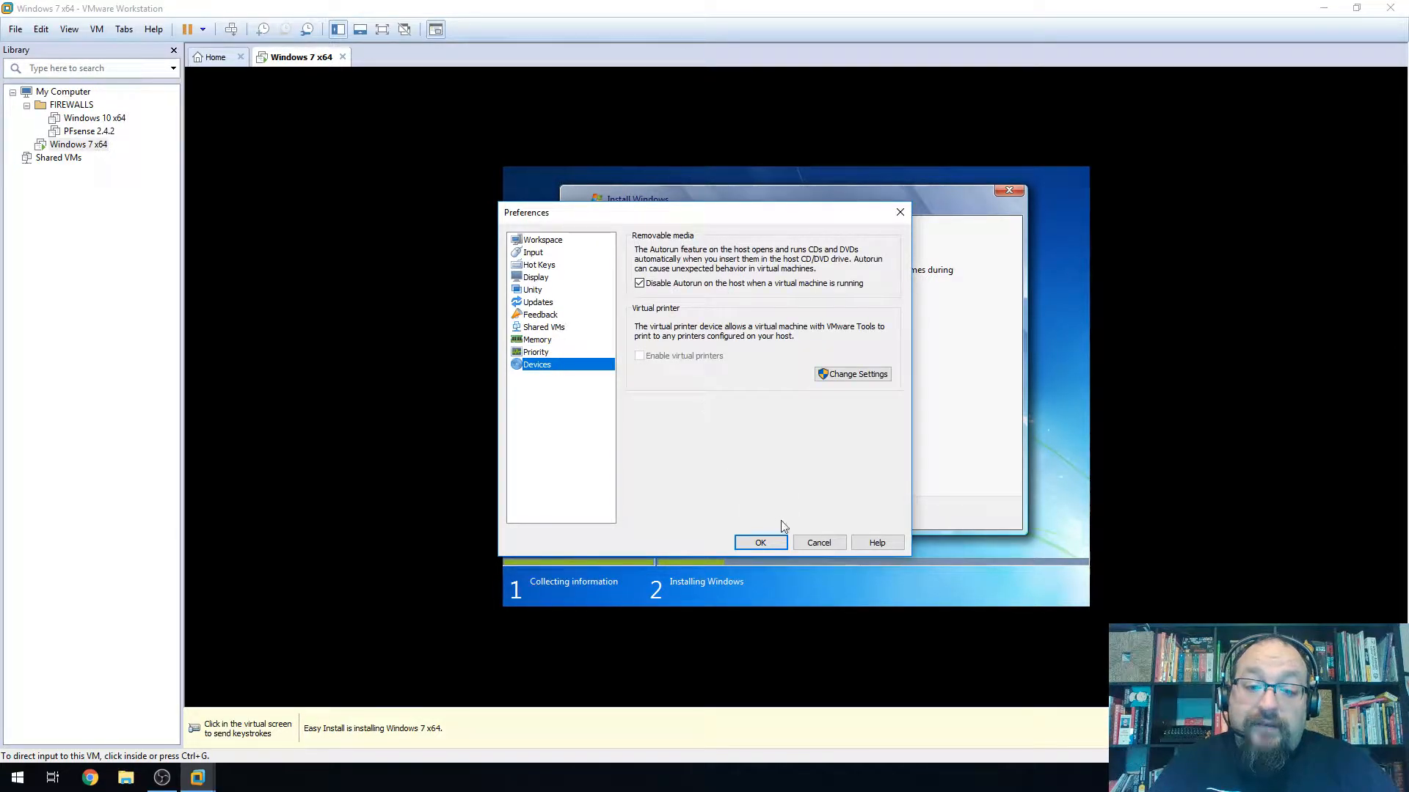
pyautogui.click(819, 543)
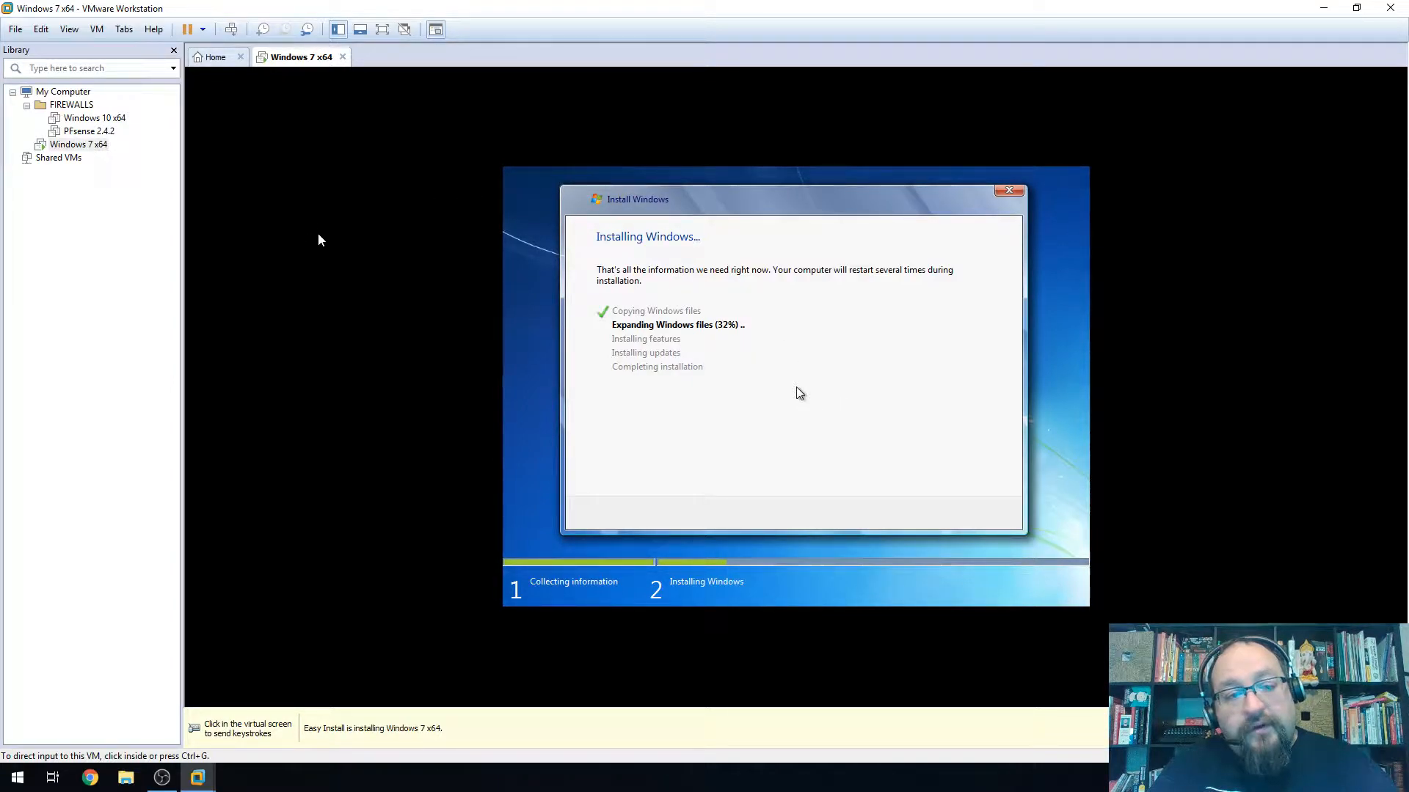
pyautogui.click(810, 358)
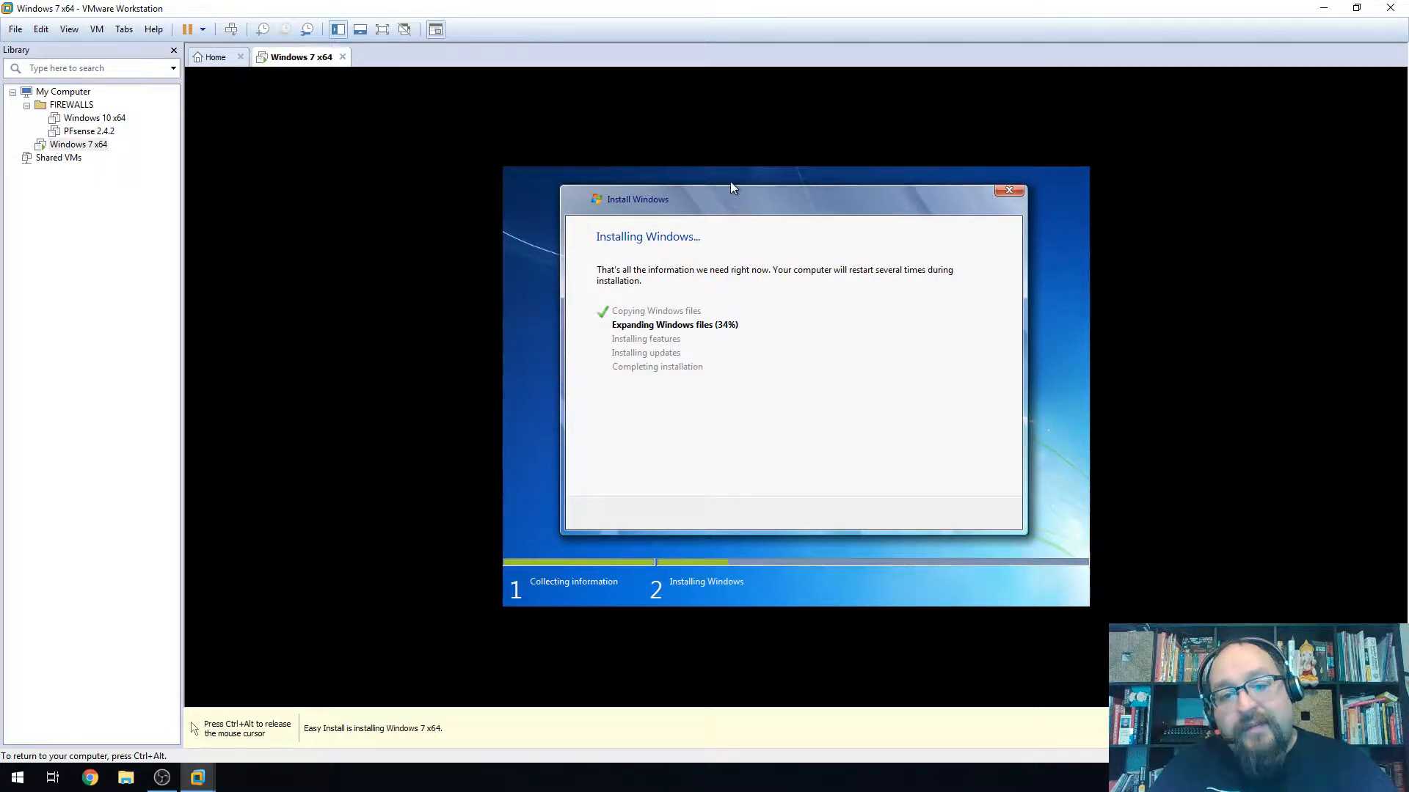
pyautogui.hotkey('ctrl', 'alt')
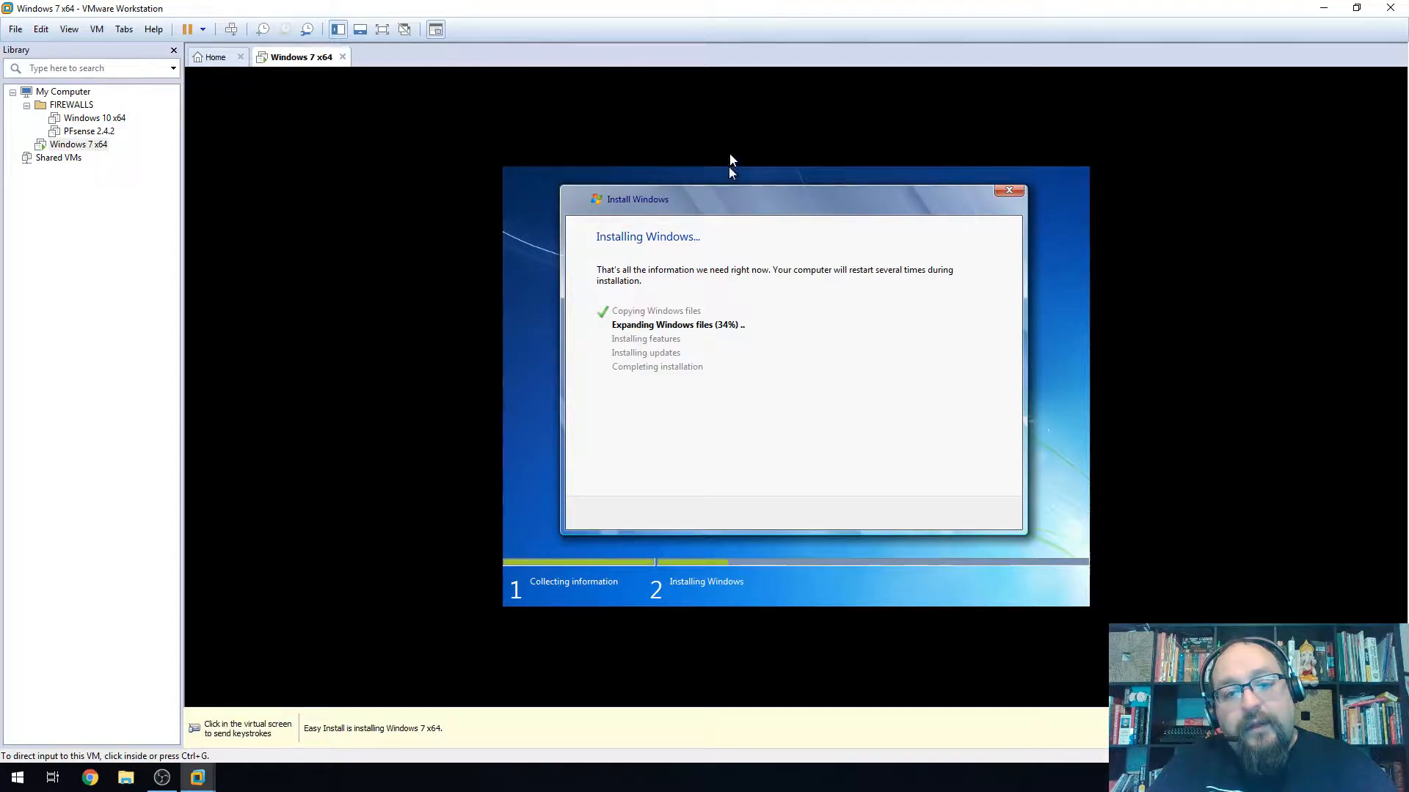
pyautogui.click(730, 174)
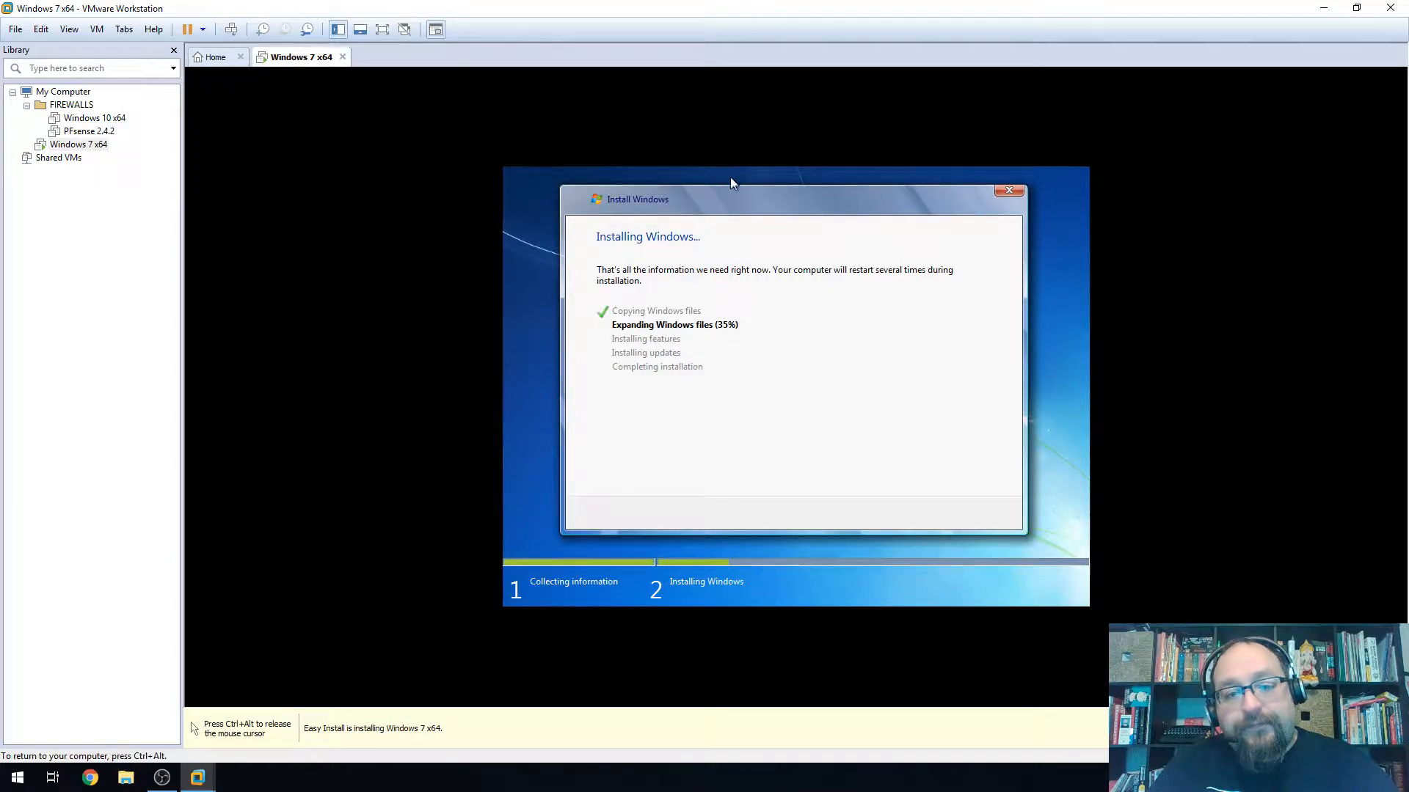
pyautogui.hotkey('ctrl', 'alt')
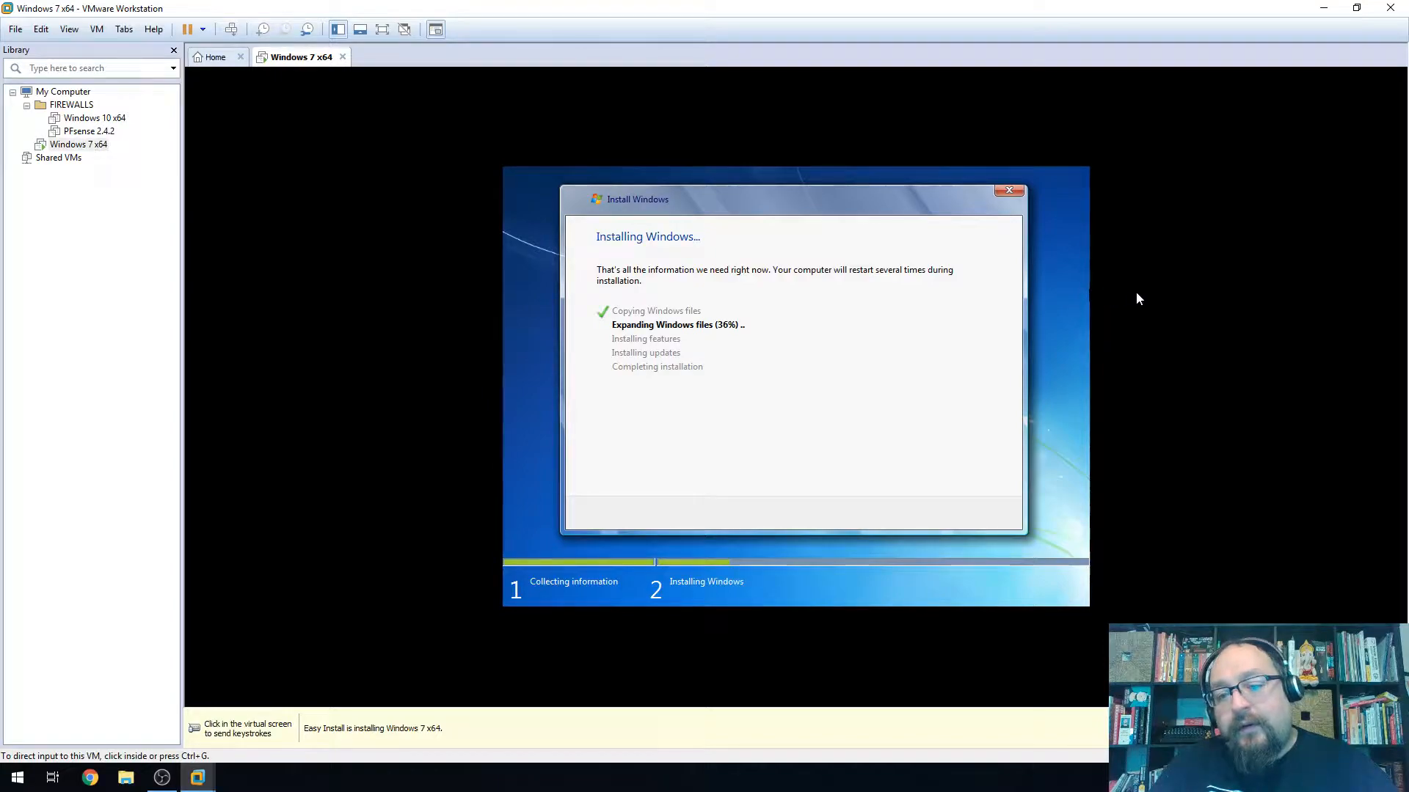
pyautogui.click(1087, 312)
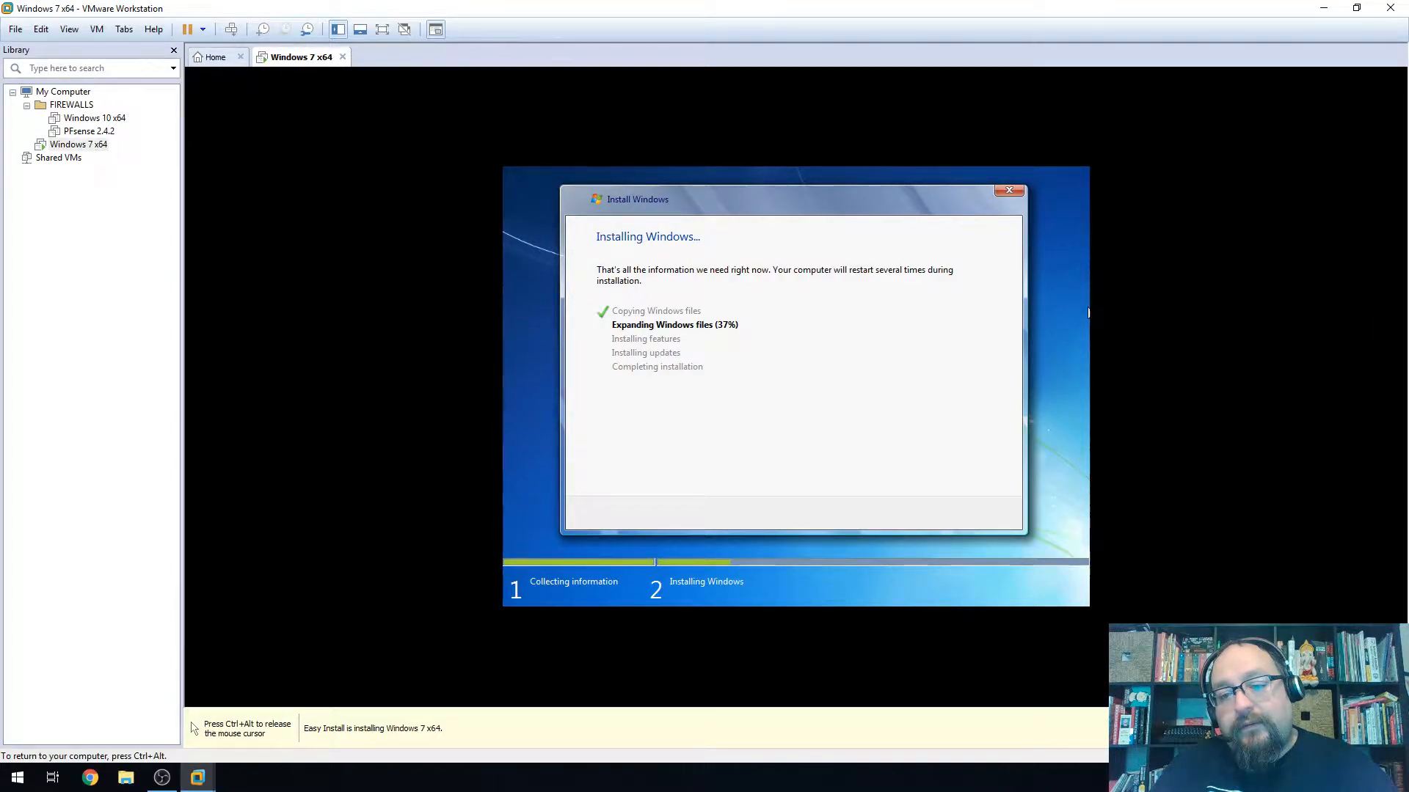
pyautogui.hotkey('ctrl', 'alt')
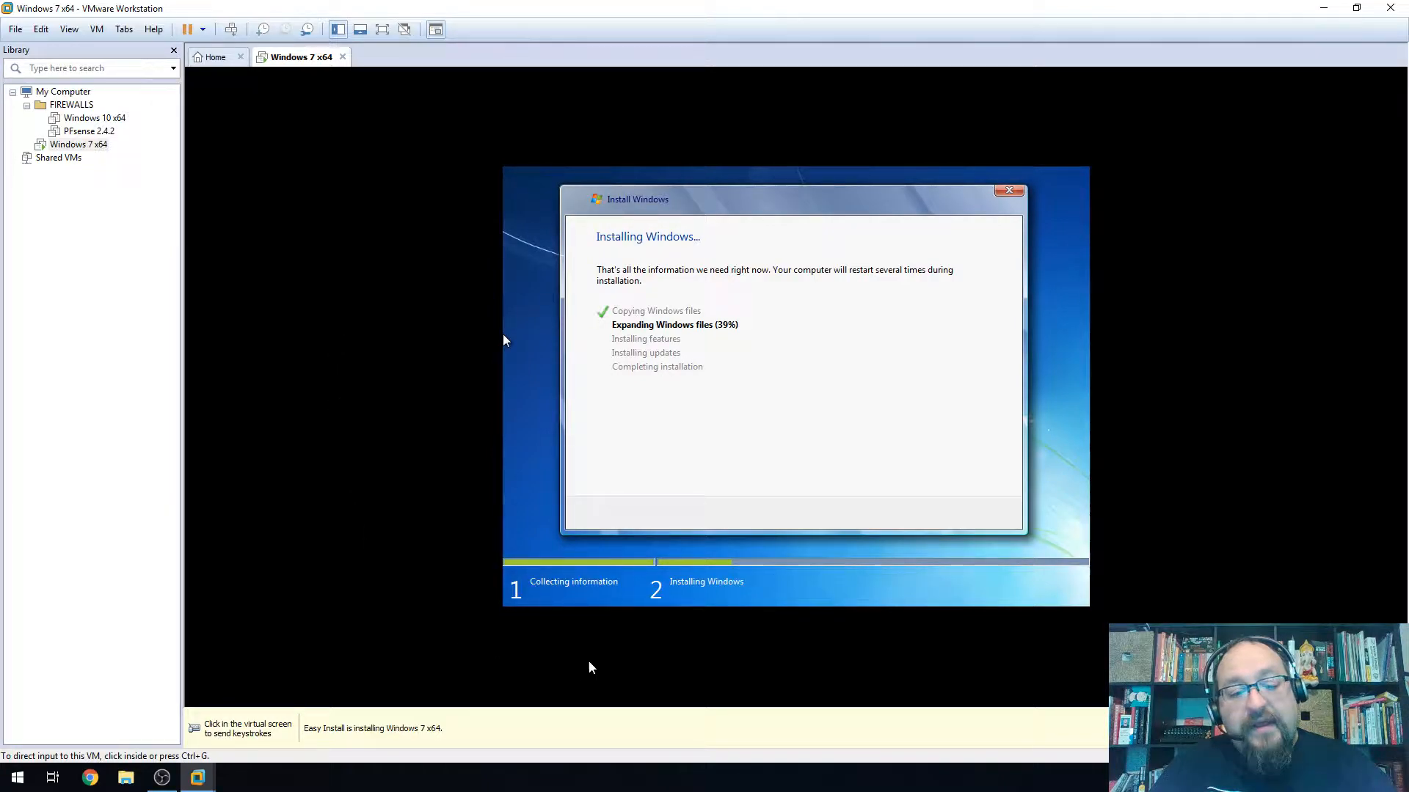
pyautogui.click(904, 595)
pyautogui.hotkey('ctrl', 'alt')
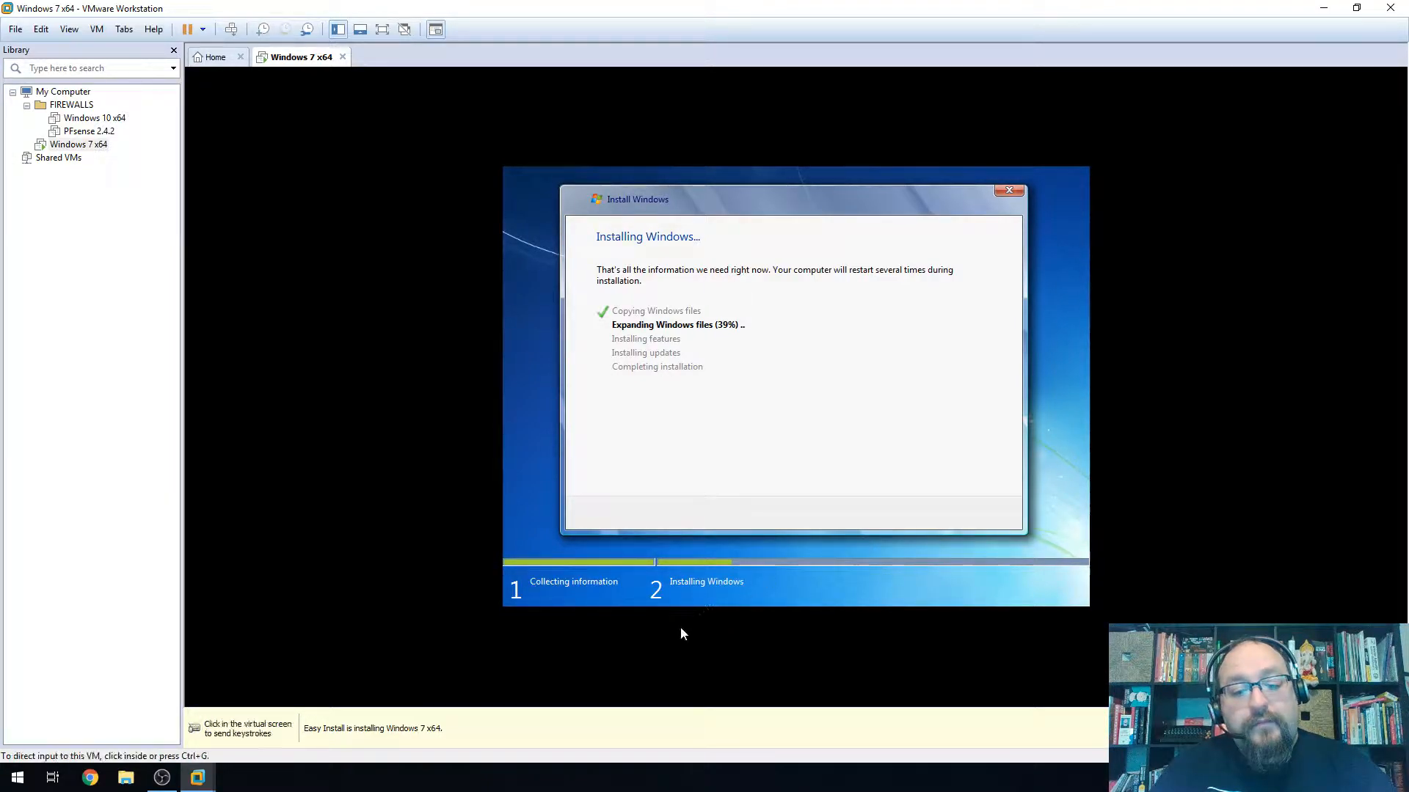
pyautogui.click(515, 549)
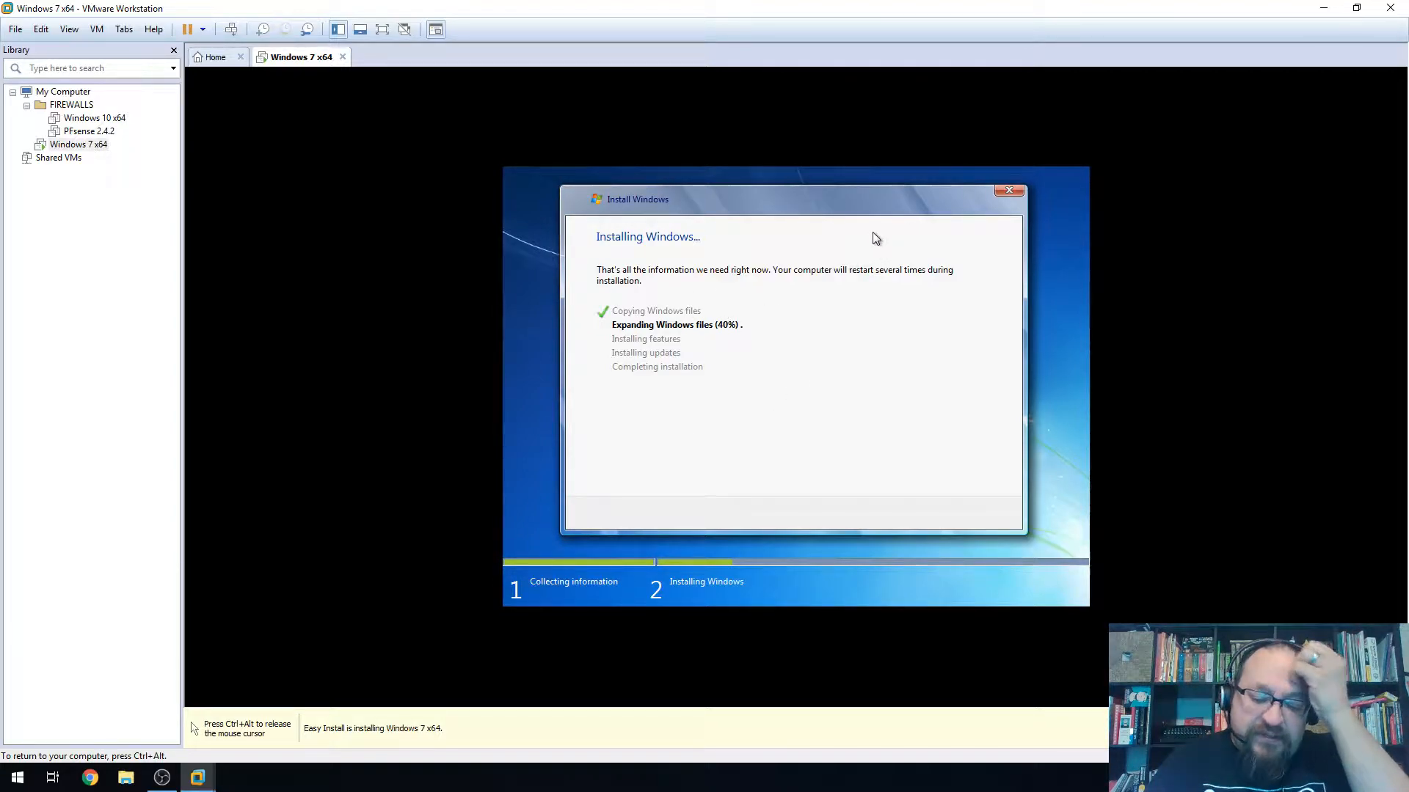
pyautogui.hotkey('ctrl', 'alt')
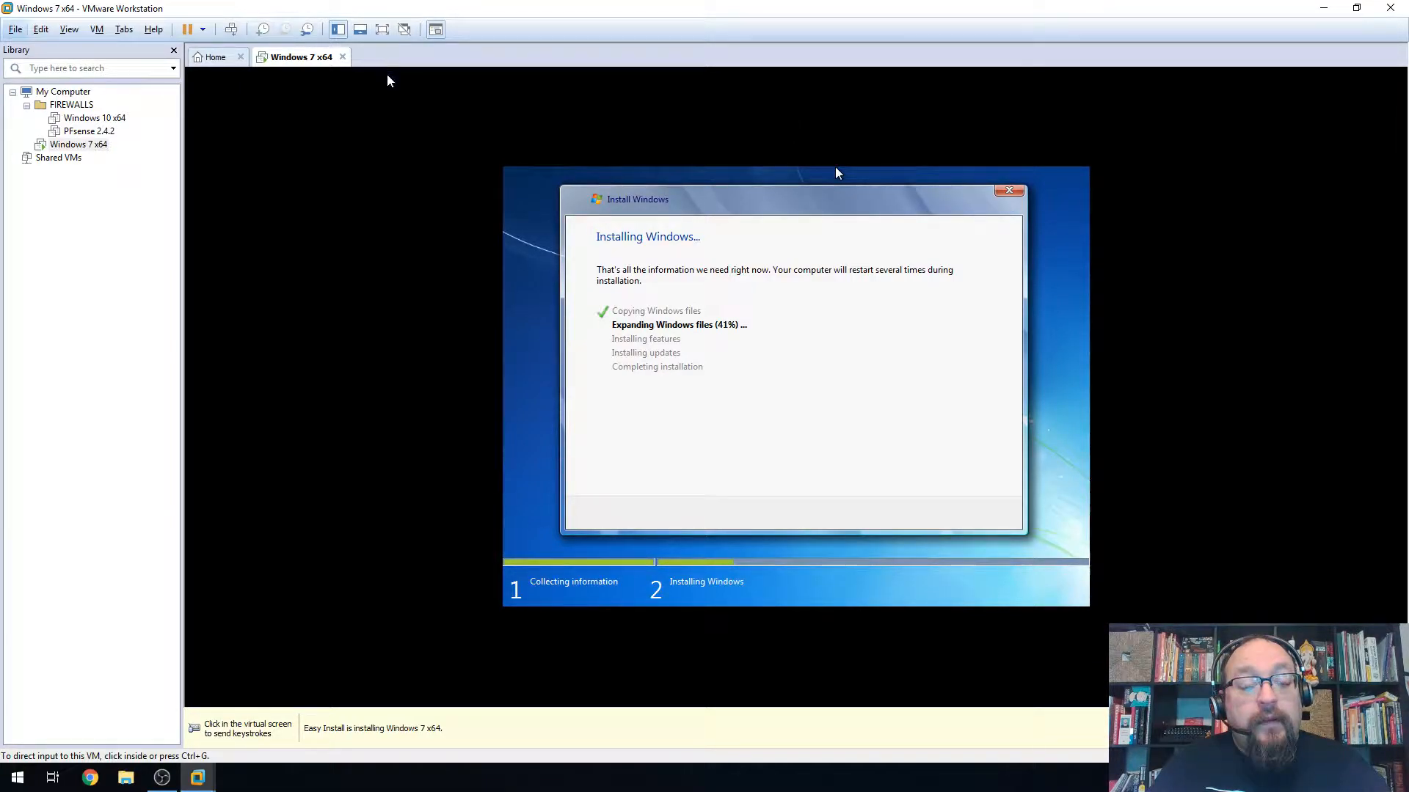
pyautogui.click(835, 173)
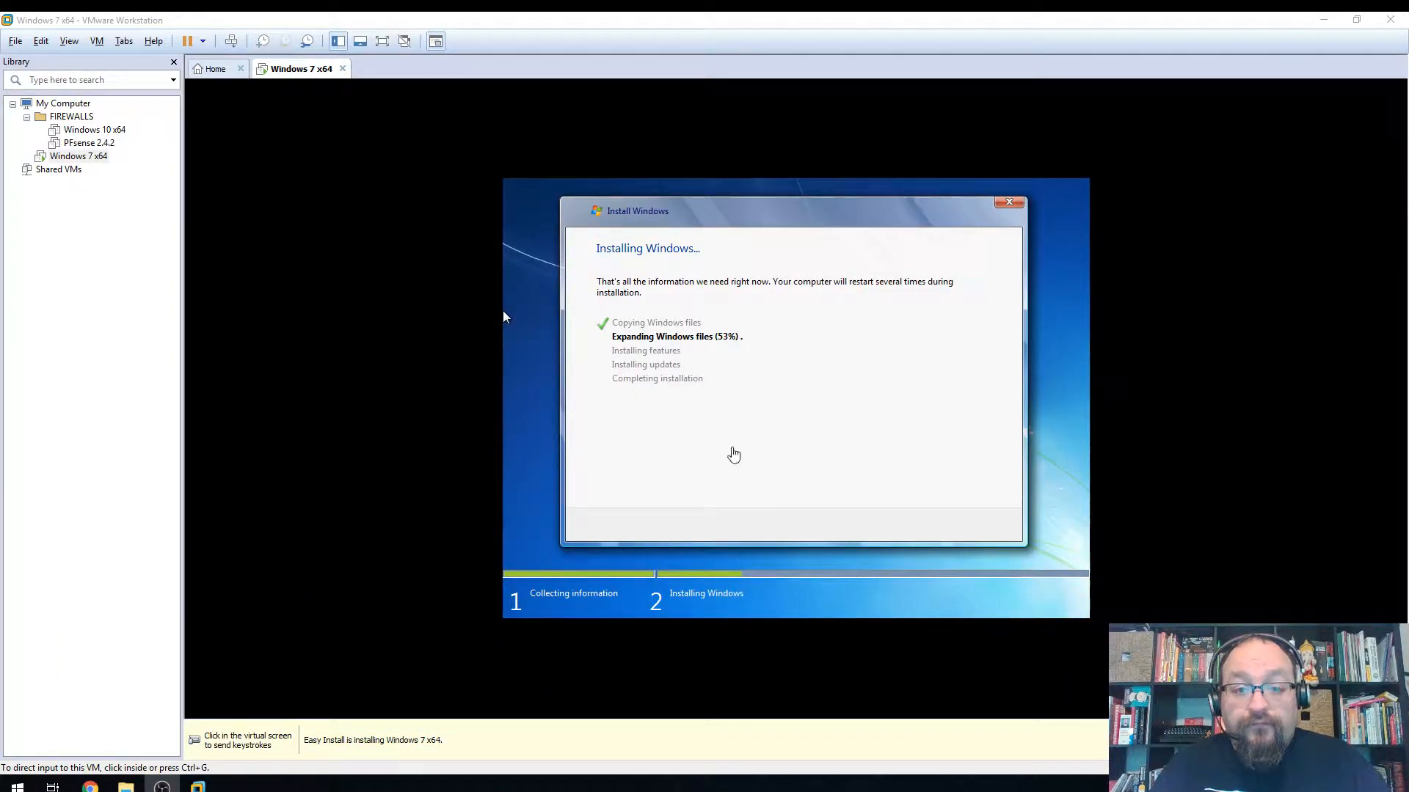
# Toggle the Library pane and thumbnail bar off and on, then switch Windows 7 x64 to full screen
pyautogui.click(690, 396)
pyautogui.hotkey('ctrl', 'alt')
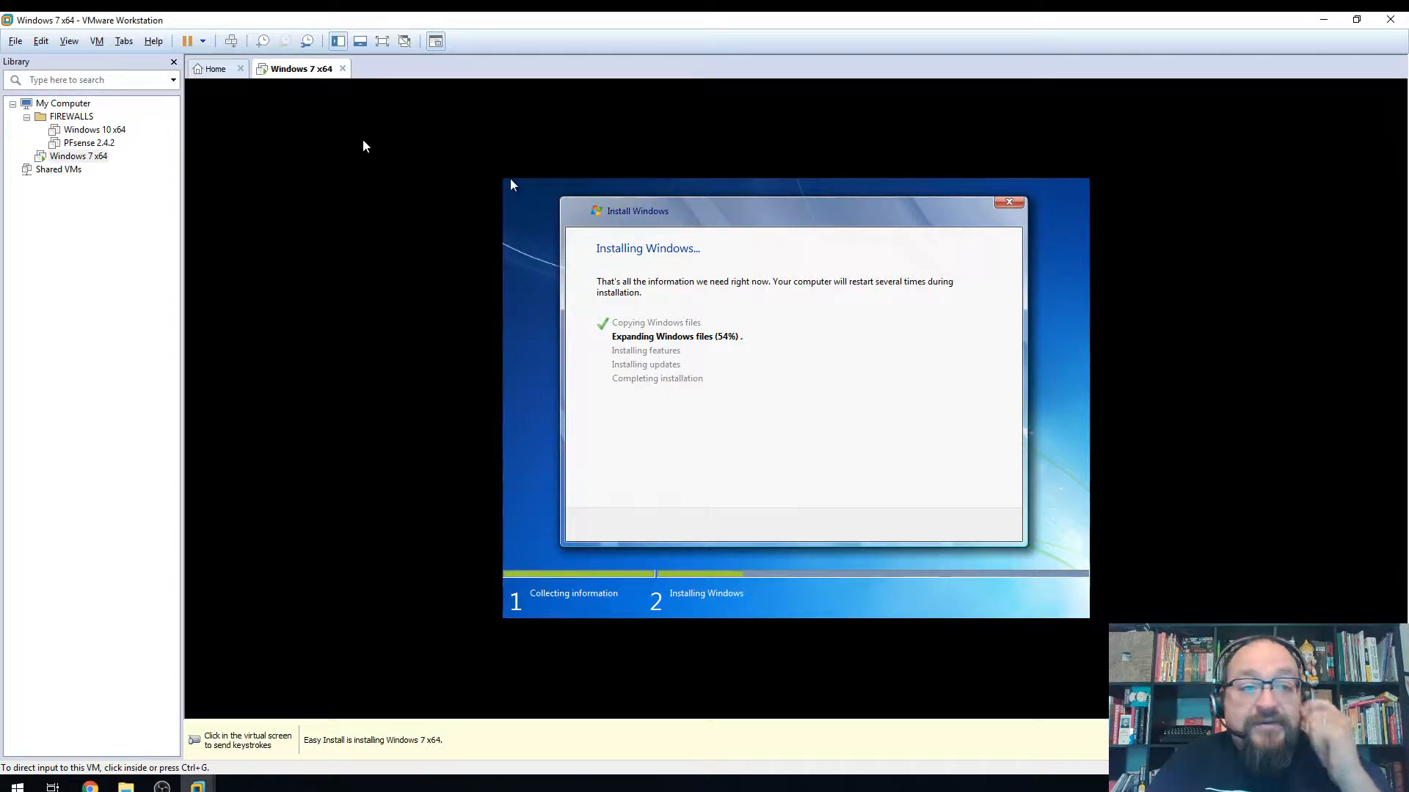
pyautogui.click(339, 43)
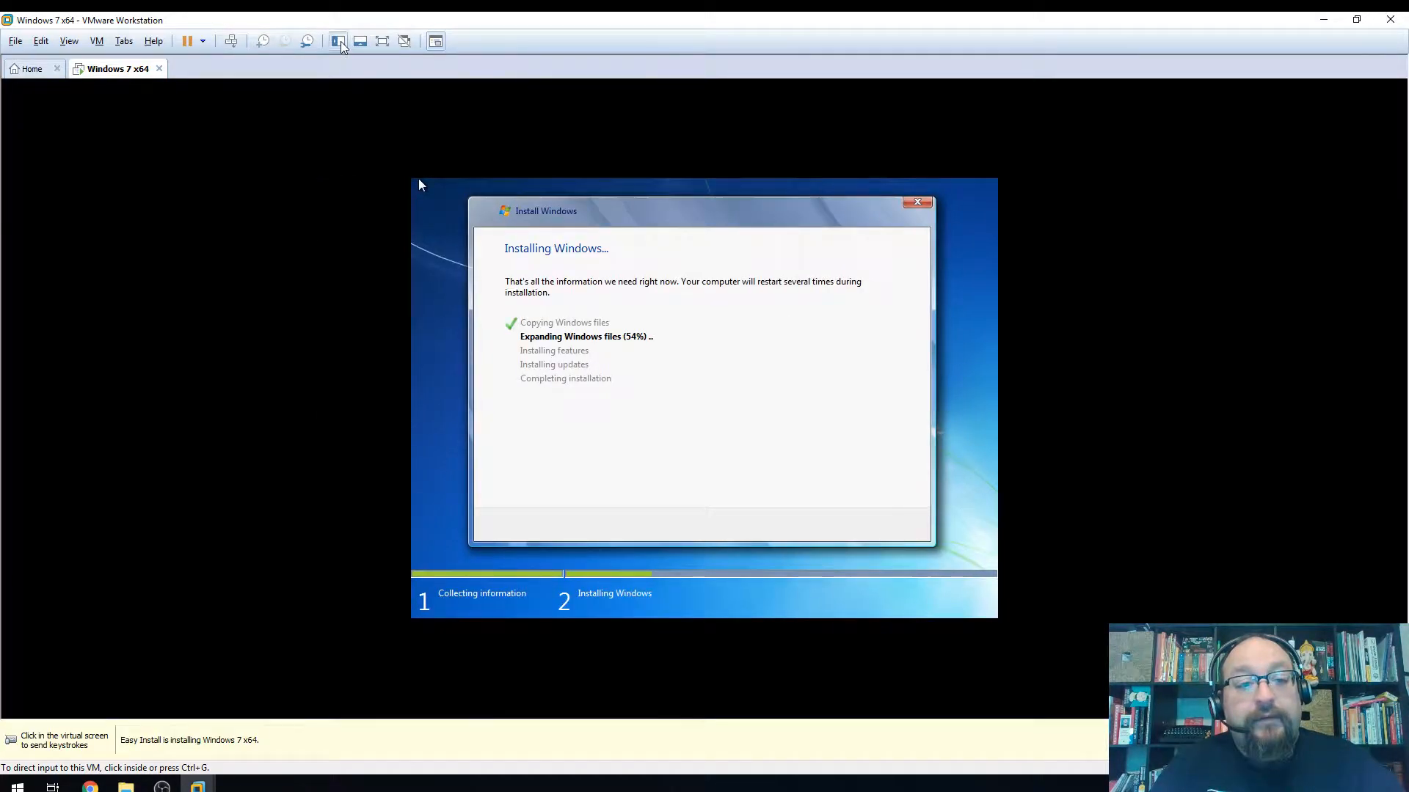
pyautogui.click(340, 42)
pyautogui.click(356, 46)
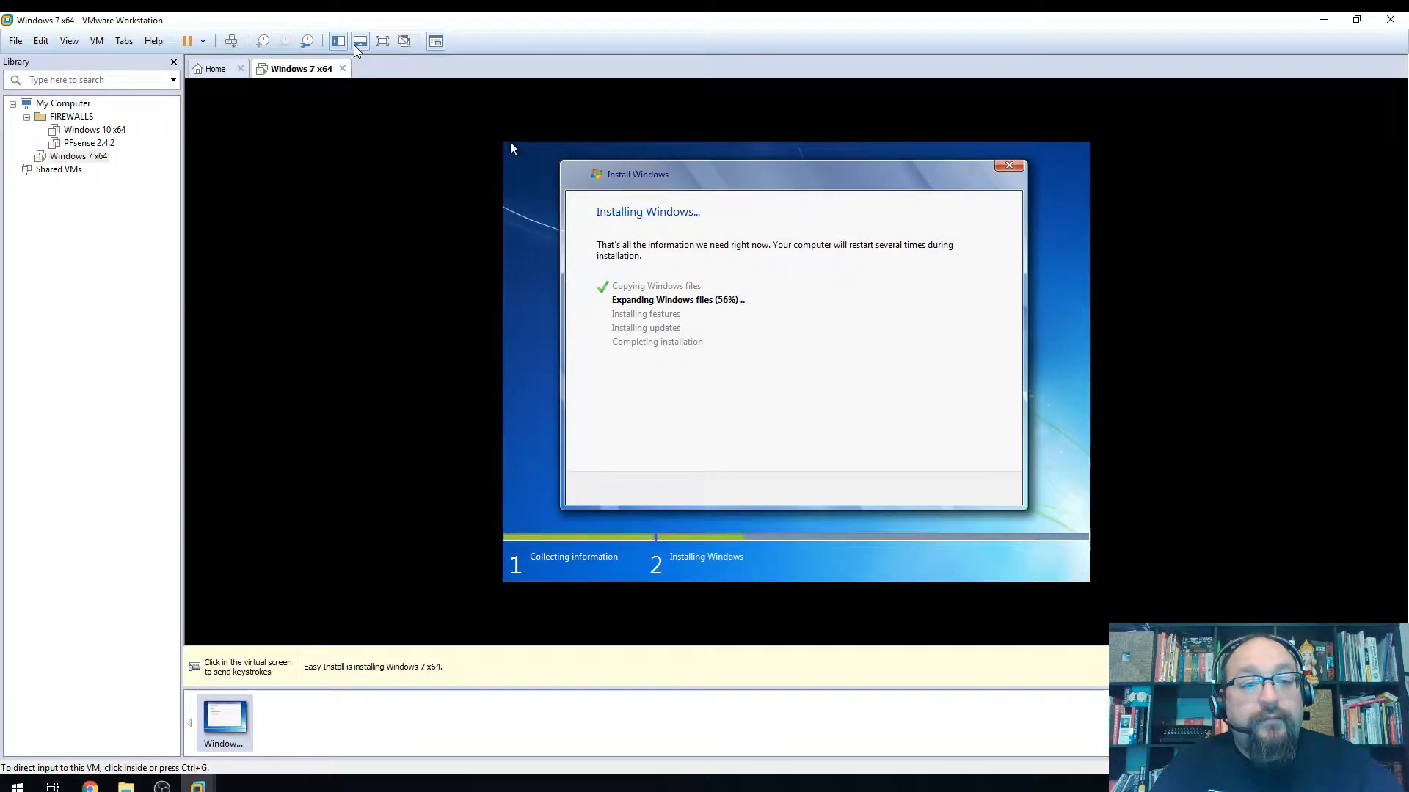
pyautogui.click(356, 44)
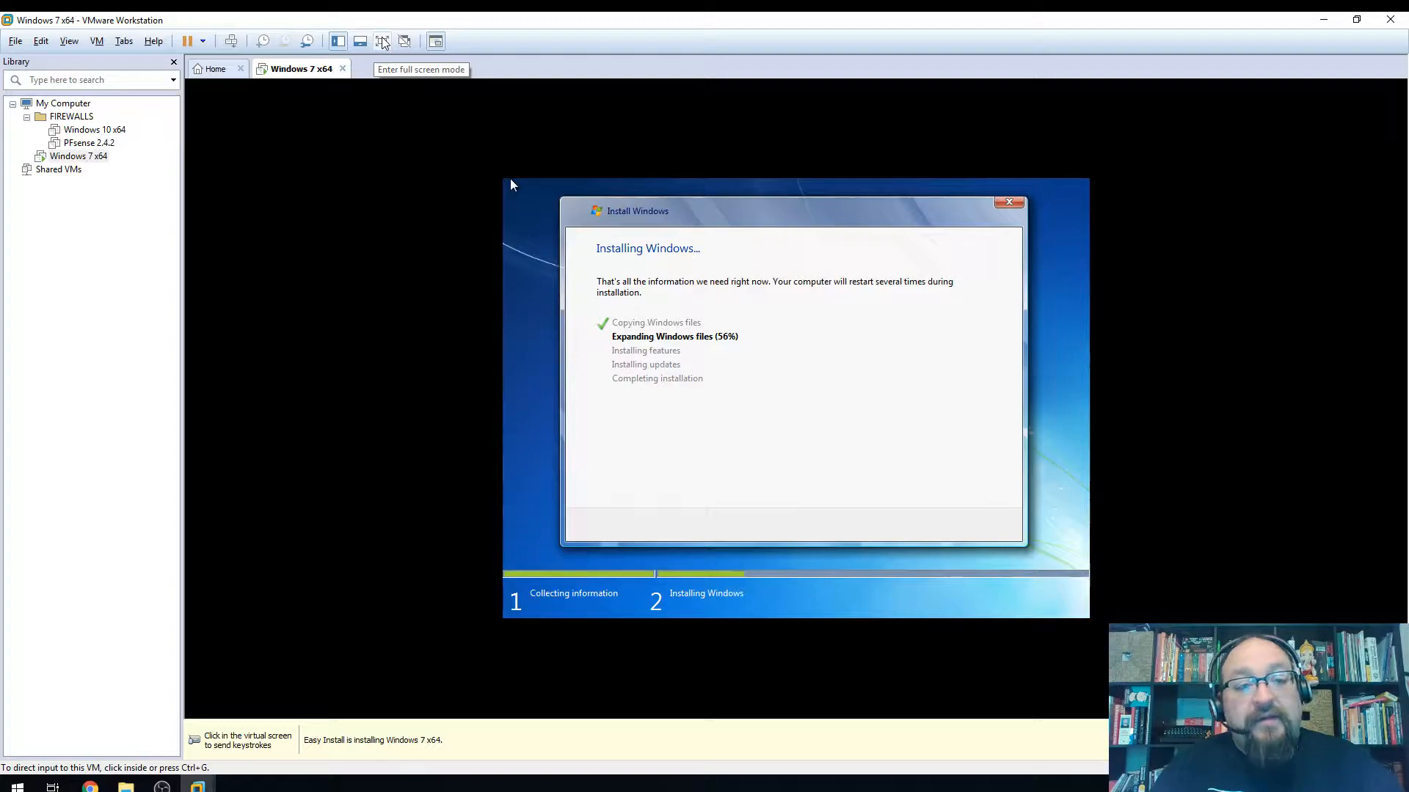
pyautogui.click(382, 41)
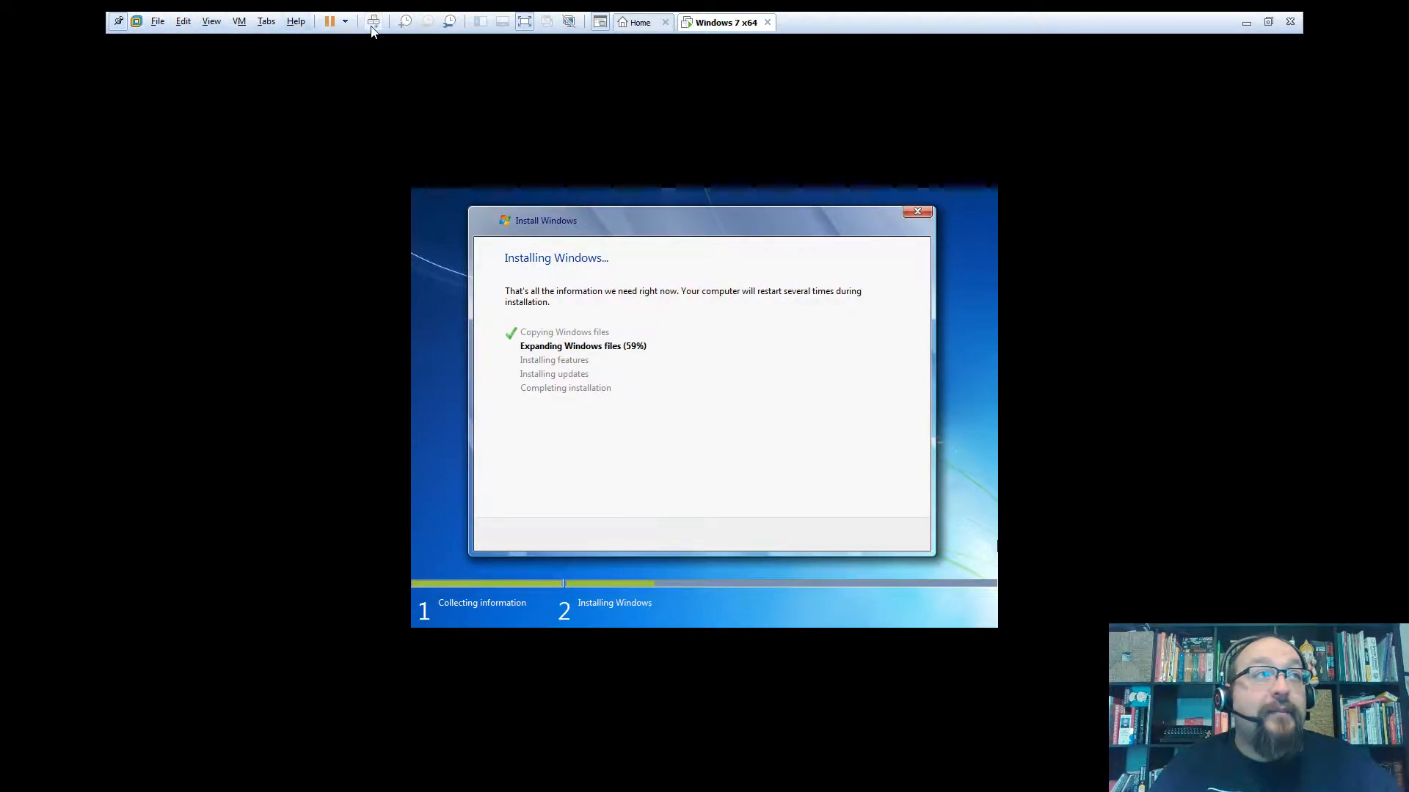
# Pin the full-screen toolbar, then exit full screen back to the normal Workstation window
pyautogui.click(118, 21)
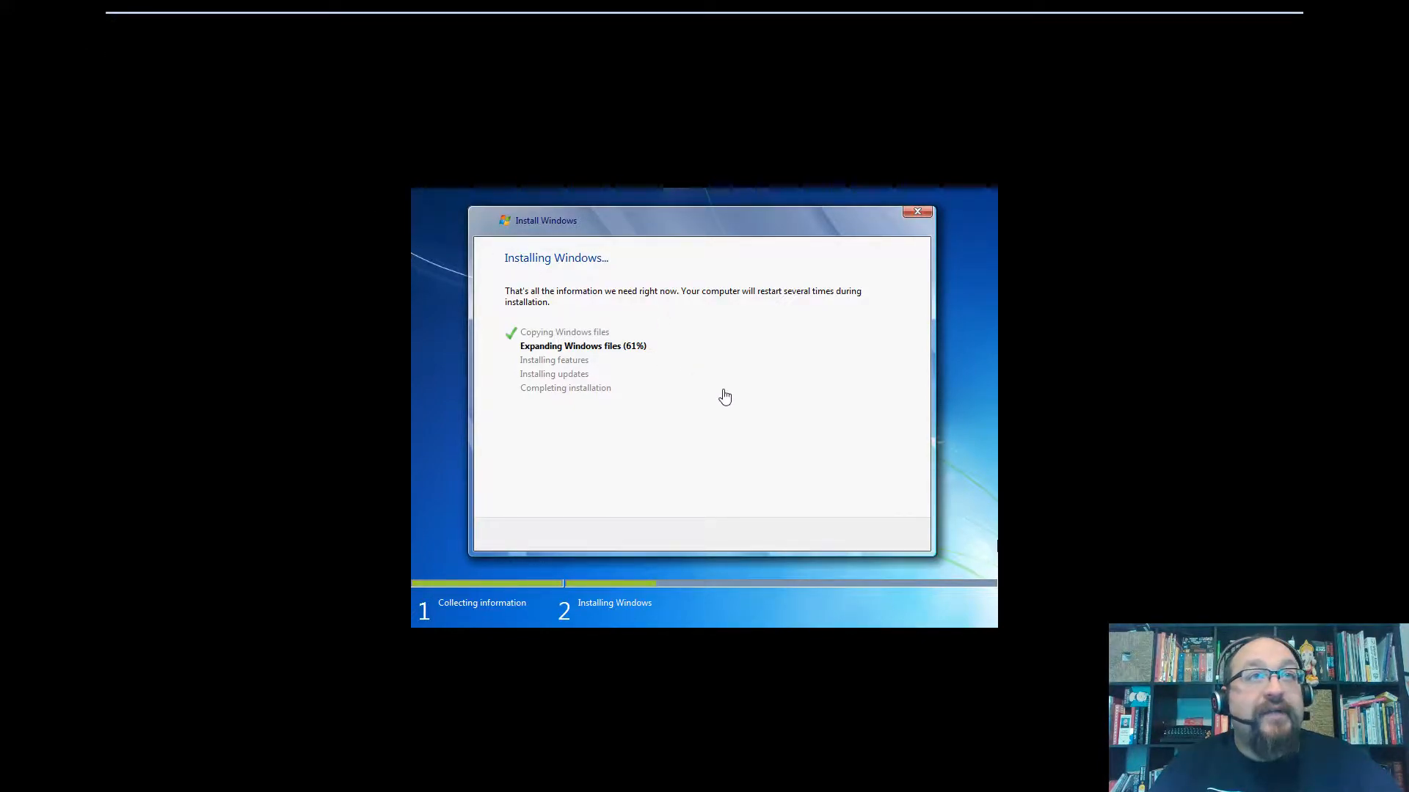
pyautogui.moveTo(674, 19)
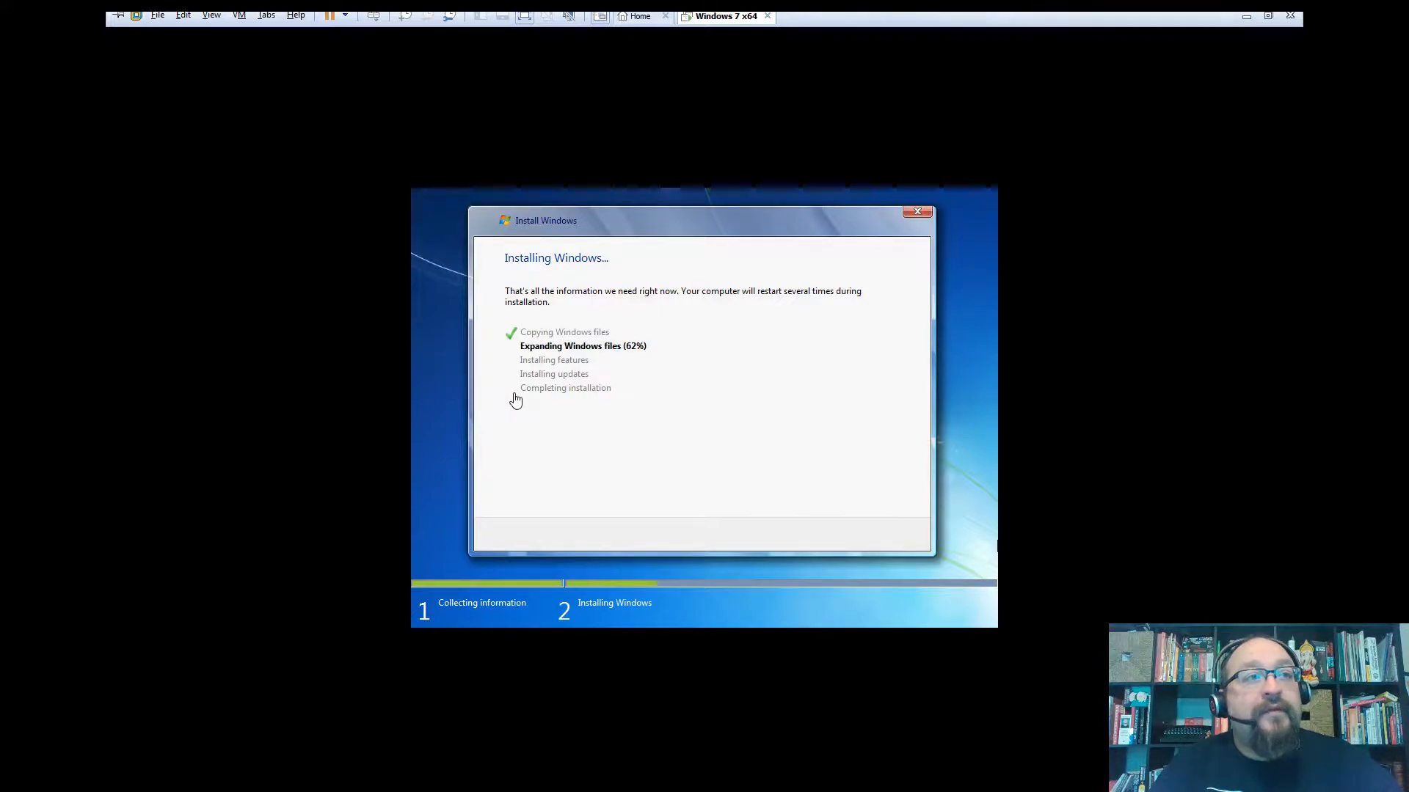
pyautogui.click(644, 436)
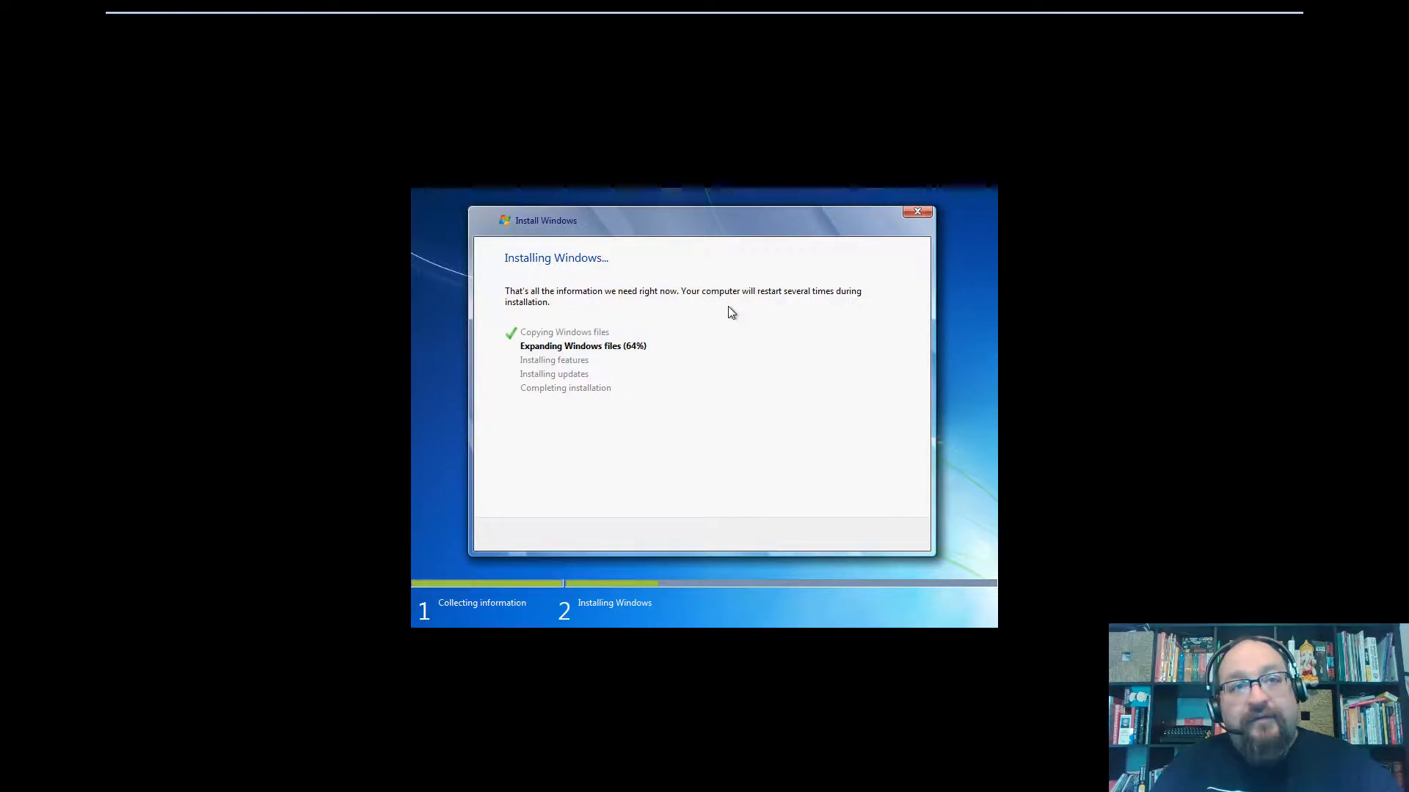
pyautogui.hotkey('ctrl', 'alt')
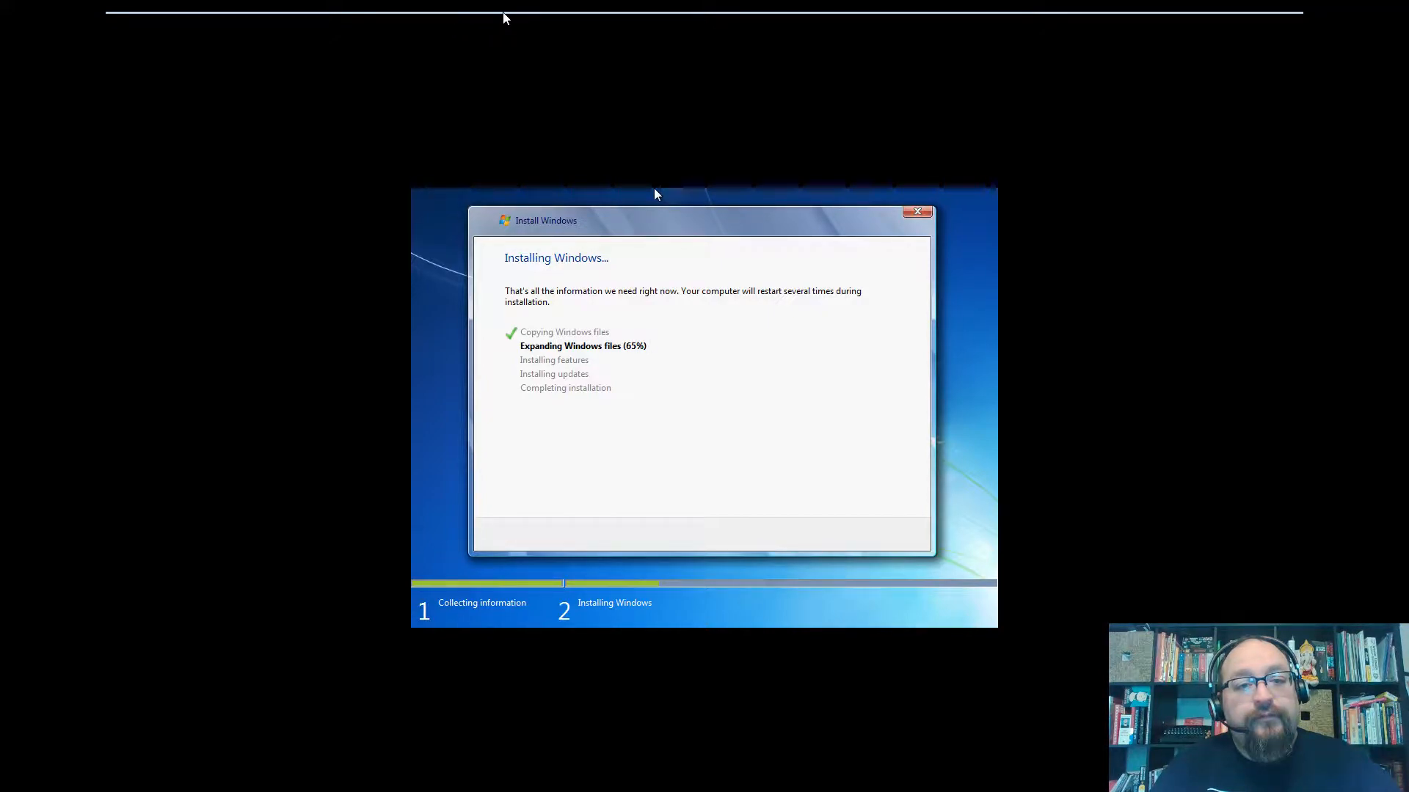
pyautogui.moveTo(503, 13)
pyautogui.click(118, 21)
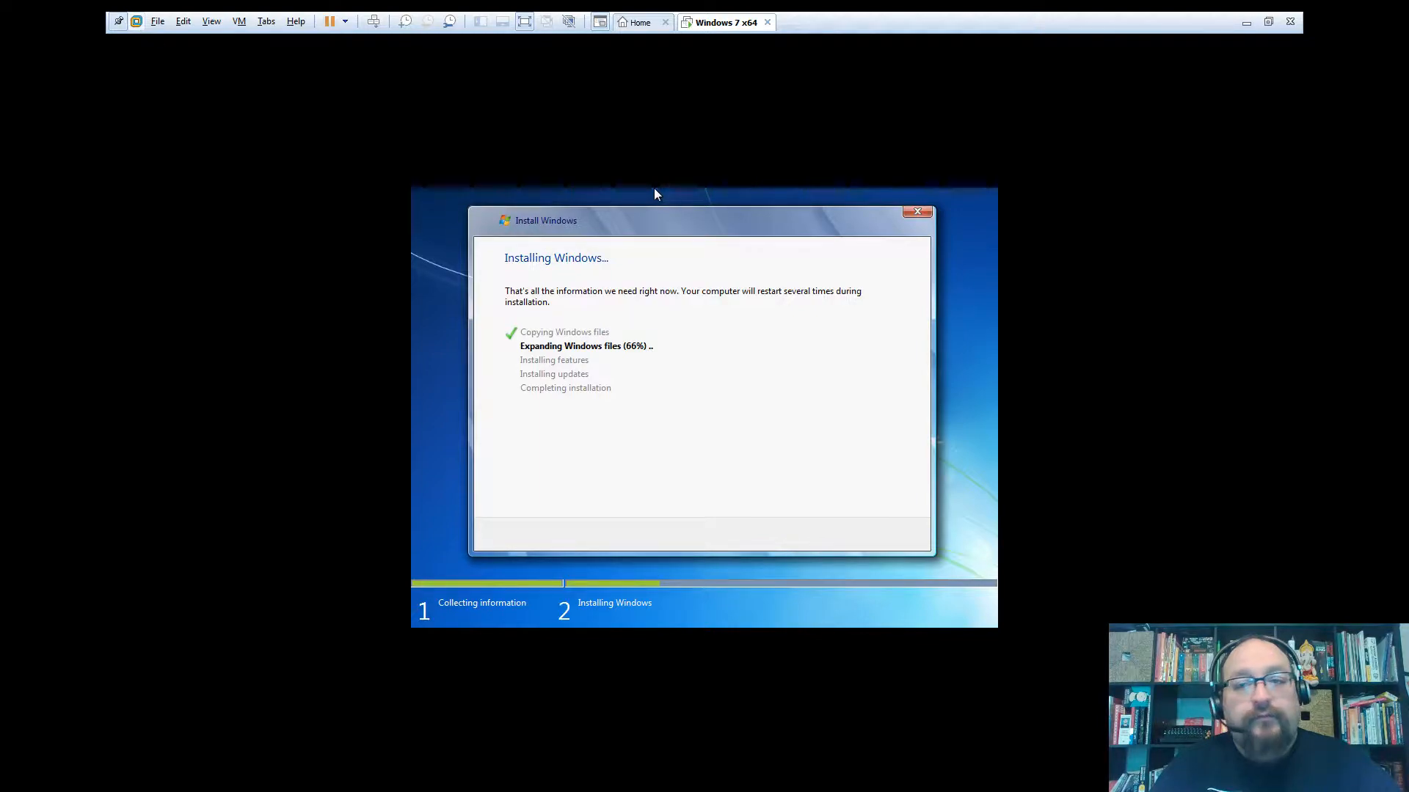
pyautogui.click(525, 25)
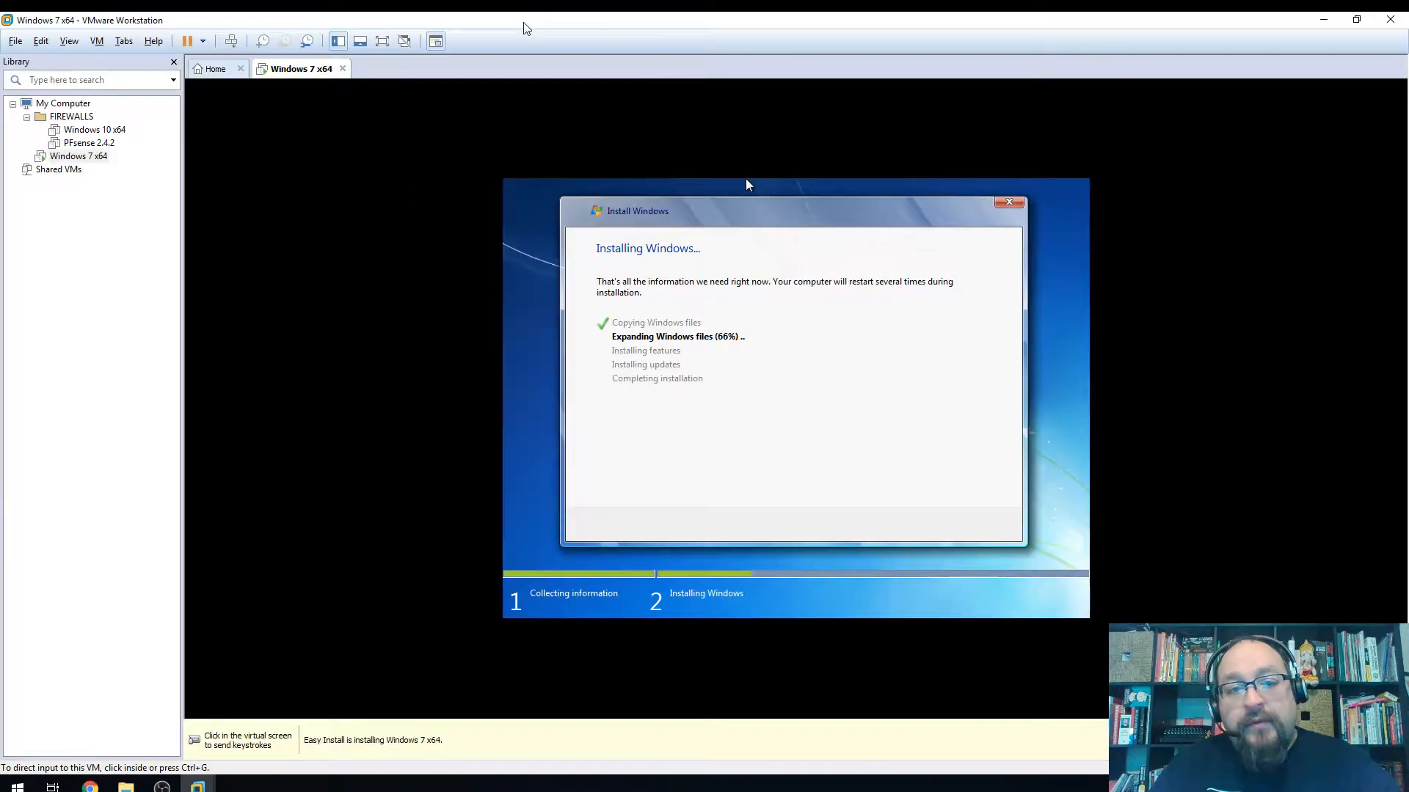
pyautogui.click(404, 42)
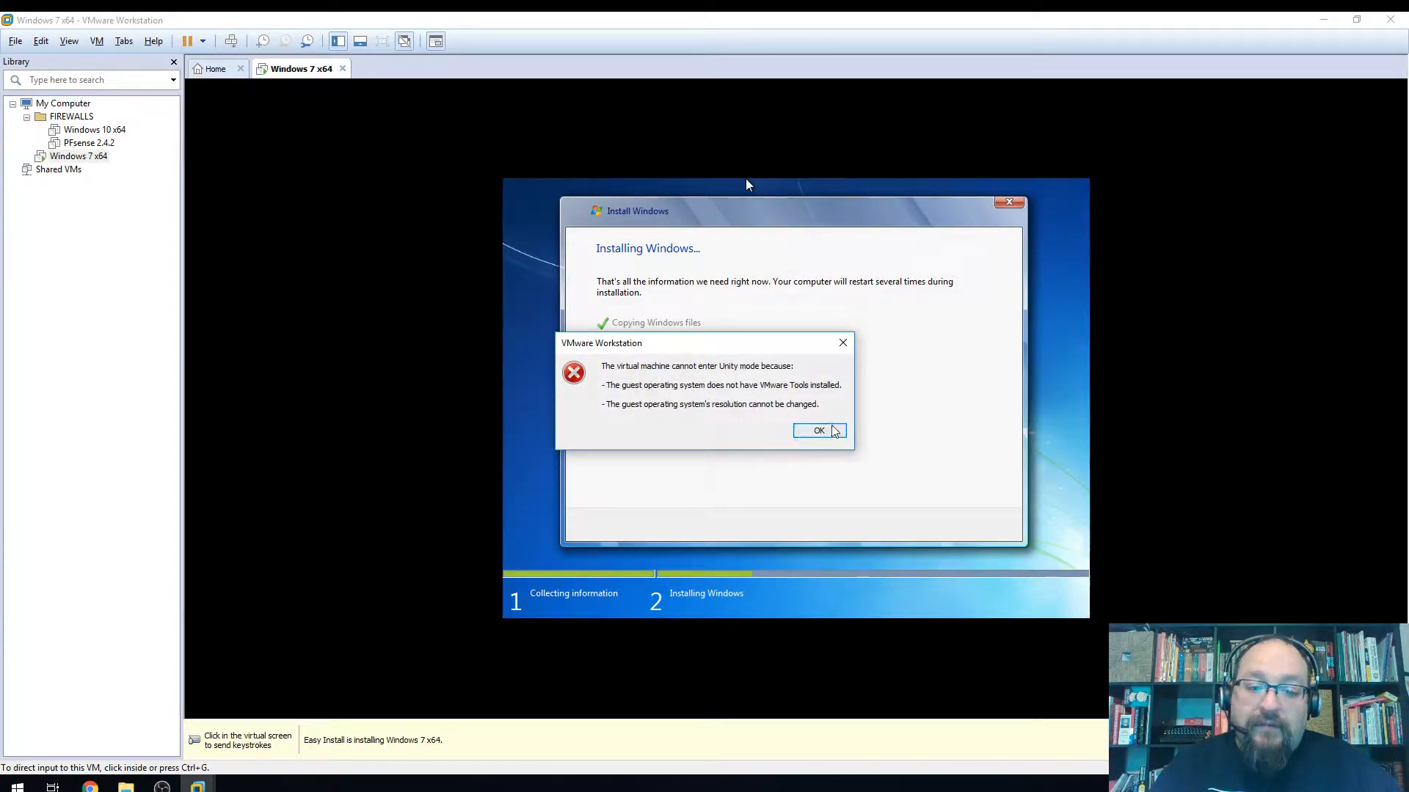
pyautogui.moveTo(843, 386); pyautogui.dragTo(811, 386)
pyautogui.click(756, 386)
pyautogui.click(818, 433)
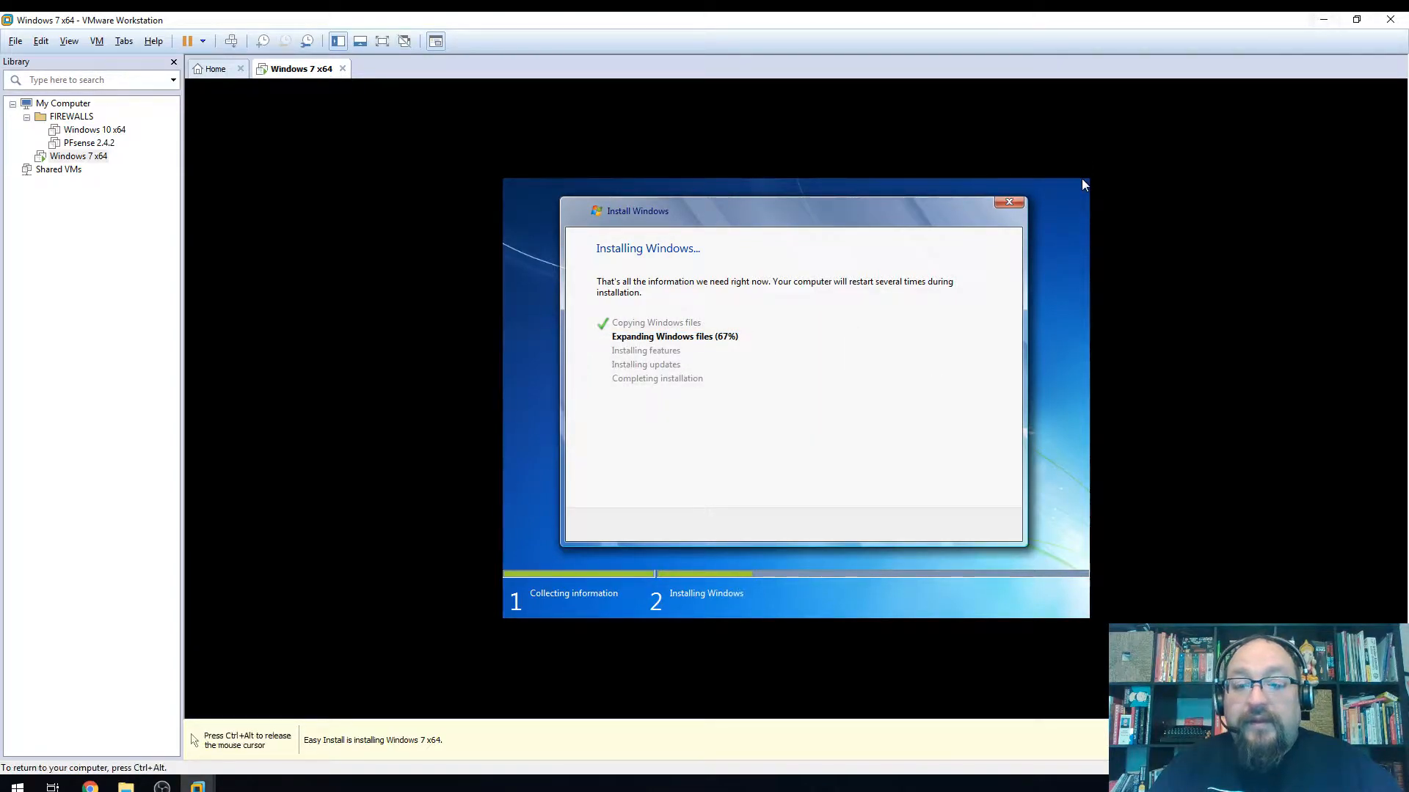
pyautogui.click(1323, 20)
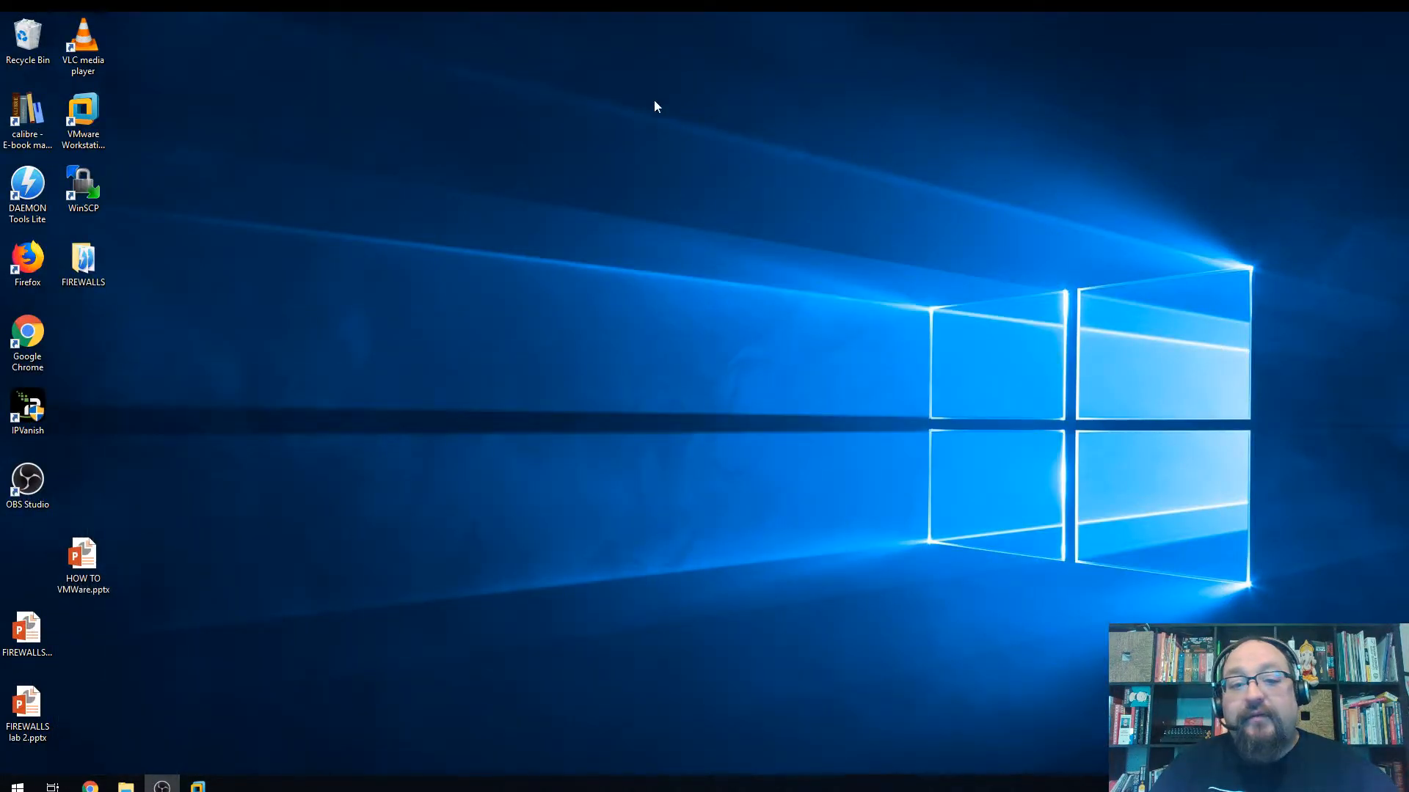
pyautogui.rightClick(545, 195)
pyautogui.click(658, 395)
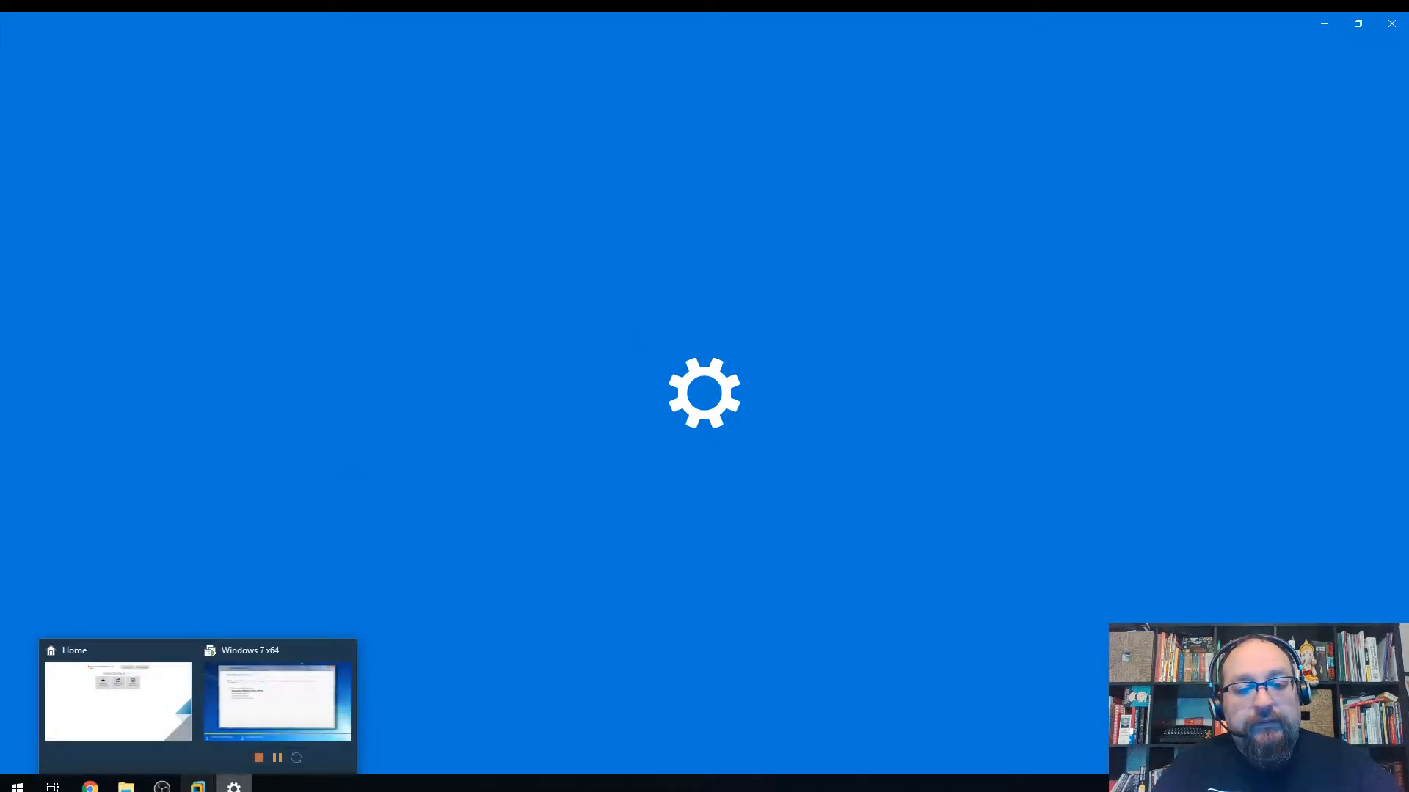
pyautogui.scroll(-3, 510, 445)
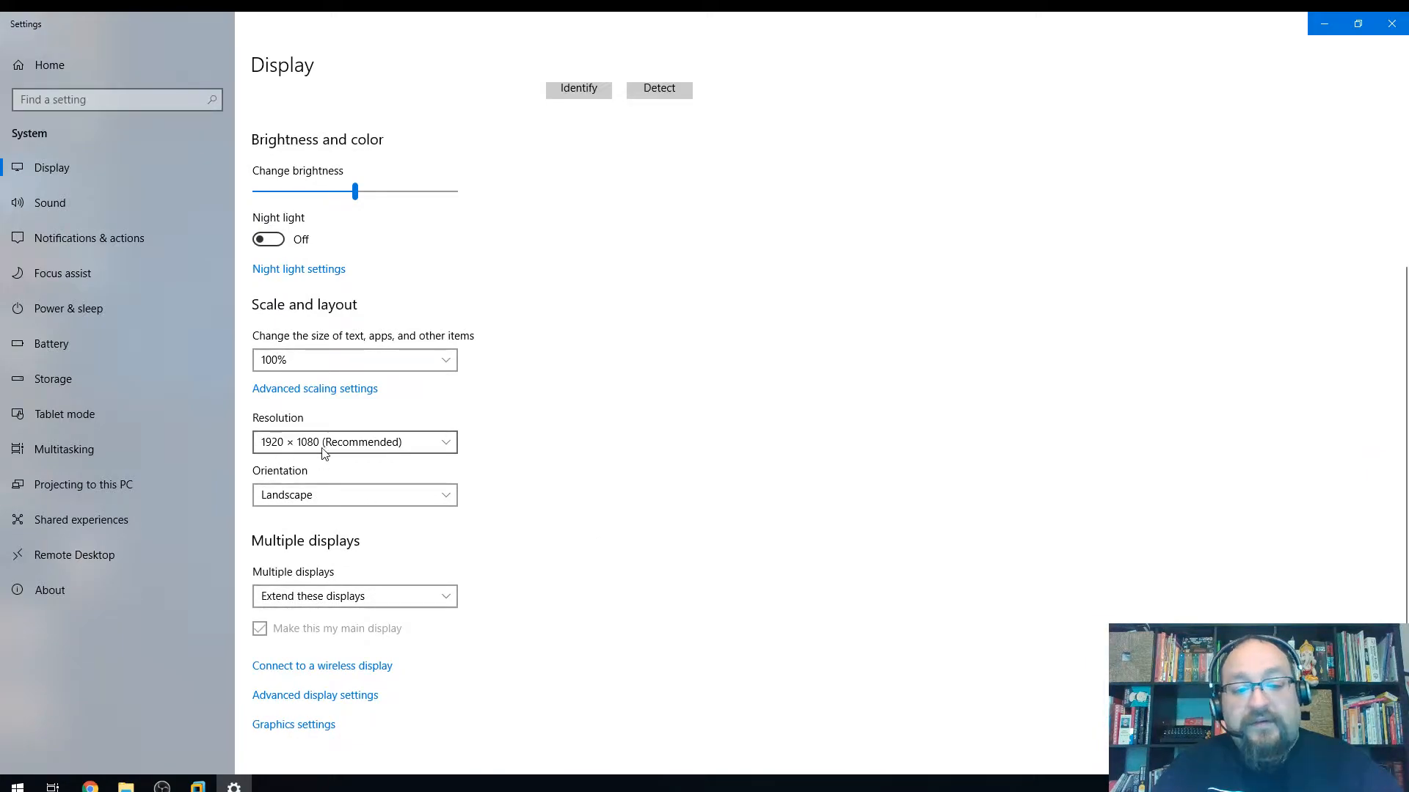
pyautogui.click(1391, 23)
pyautogui.moveTo(207, 776)
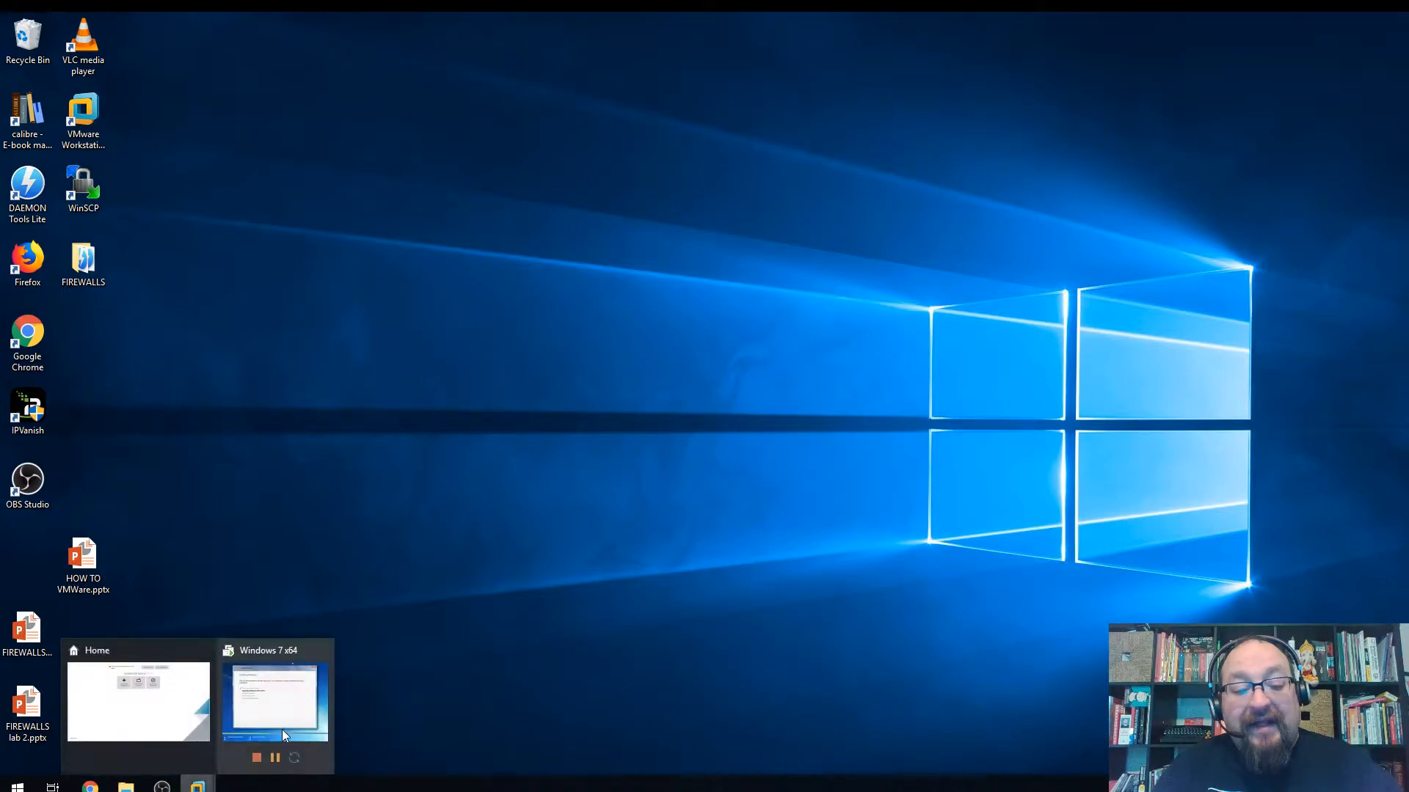
pyautogui.click(294, 685)
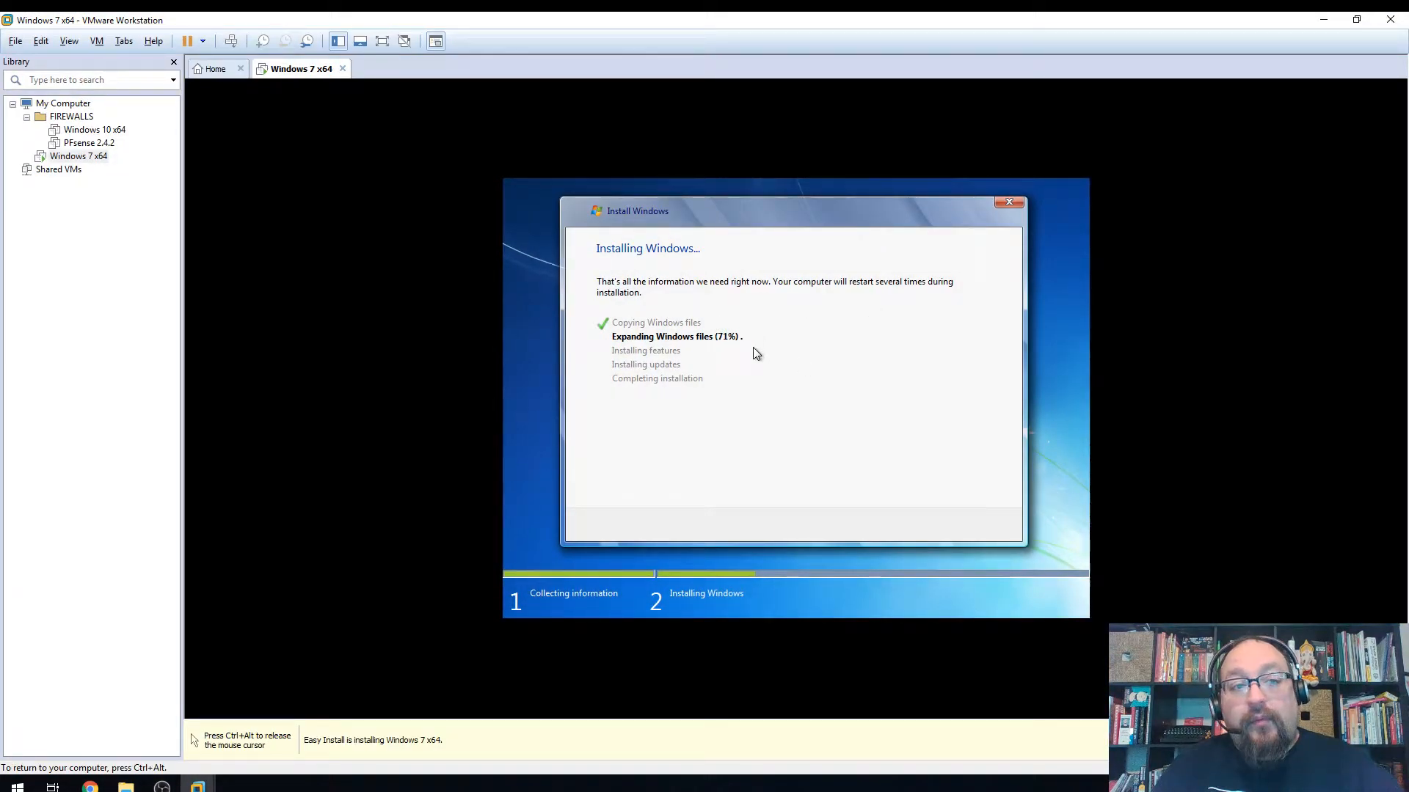
pyautogui.hotkey('ctrl', 'alt')
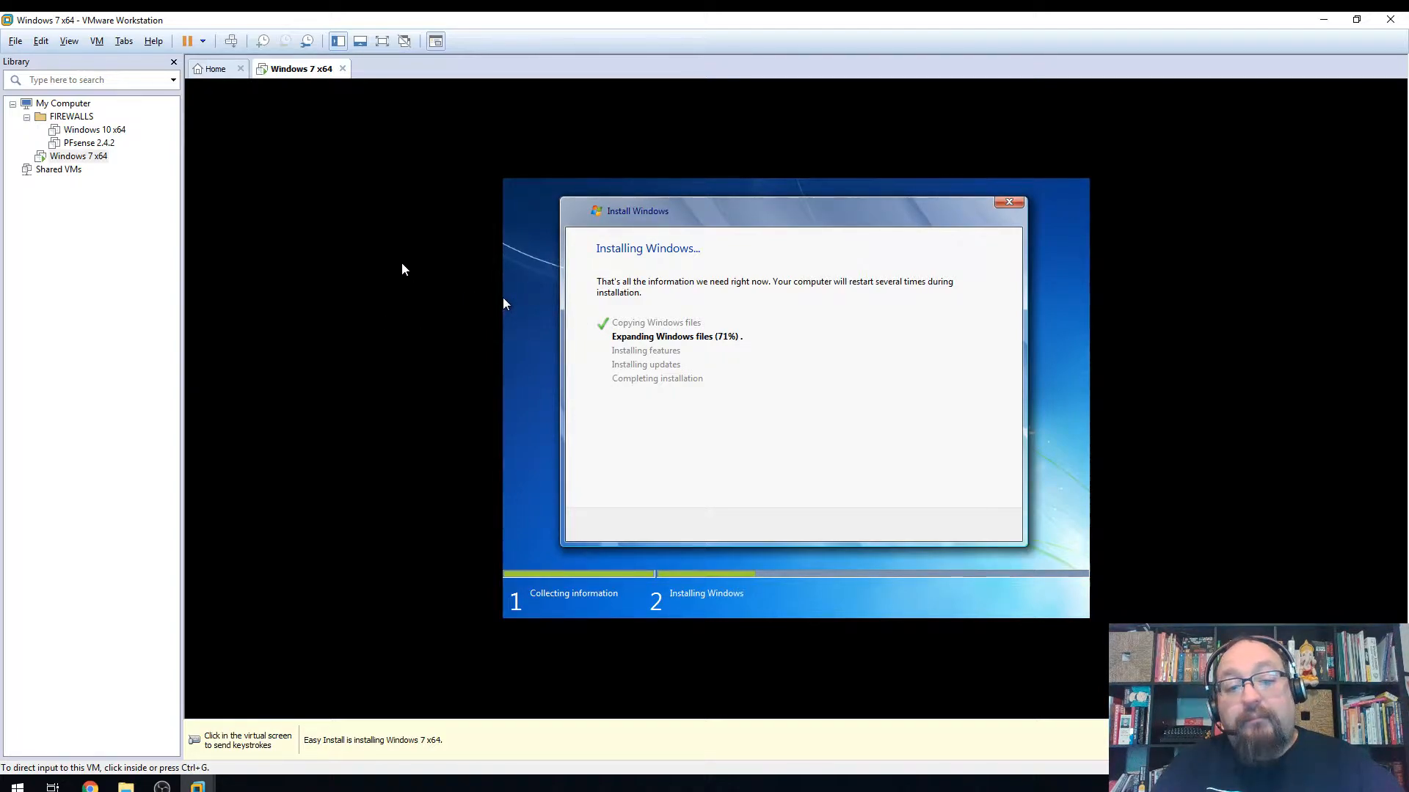
pyautogui.click(958, 242)
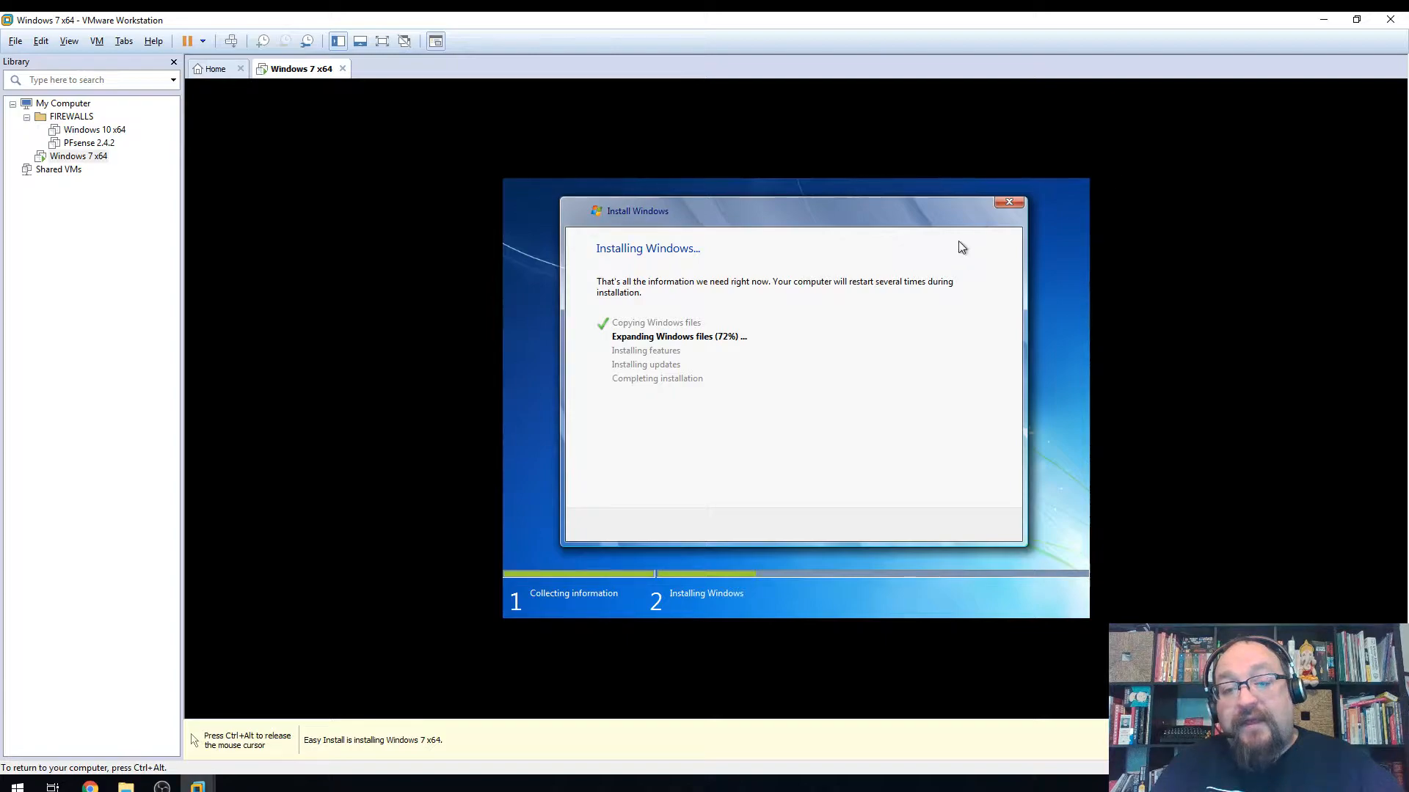
pyautogui.hotkey('ctrl', 'alt')
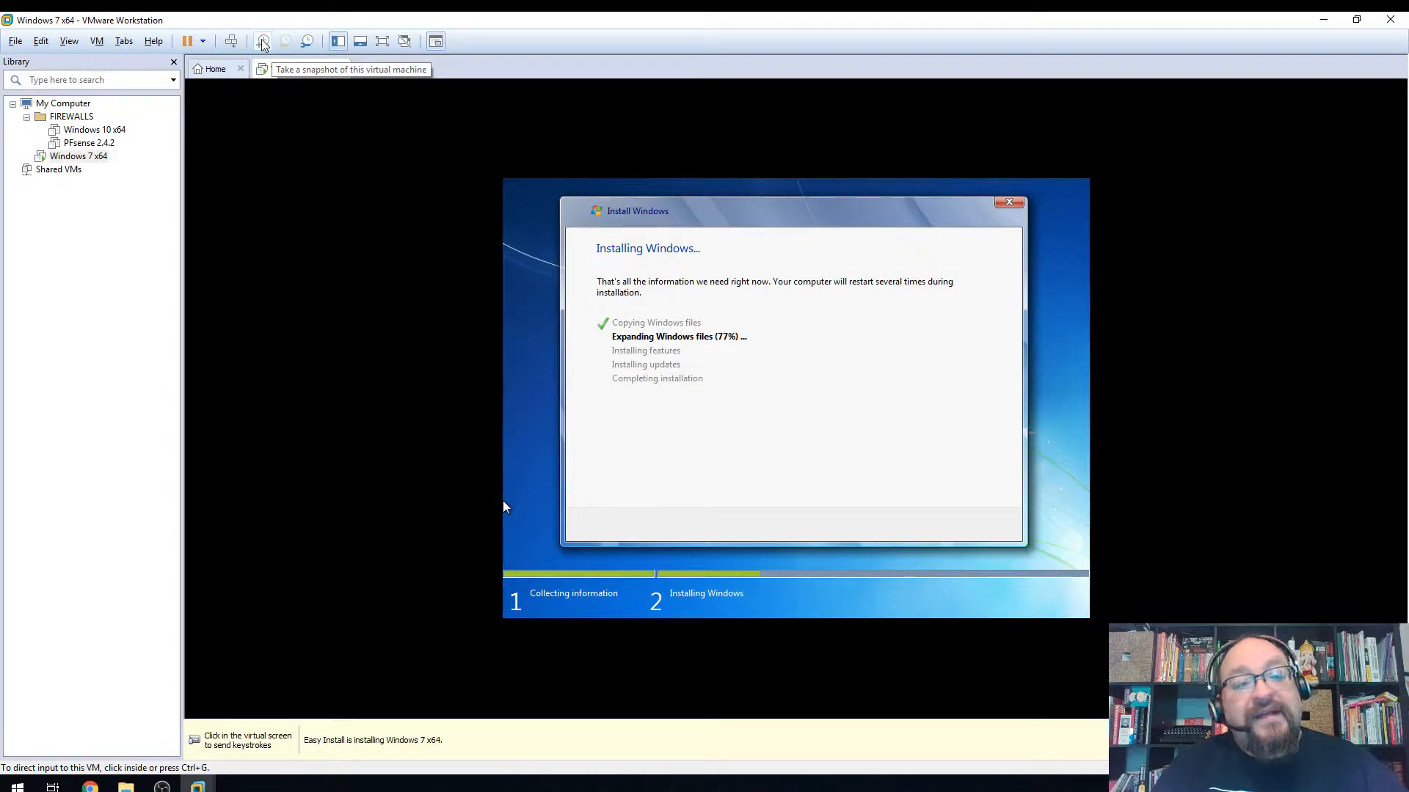
pyautogui.click(664, 277)
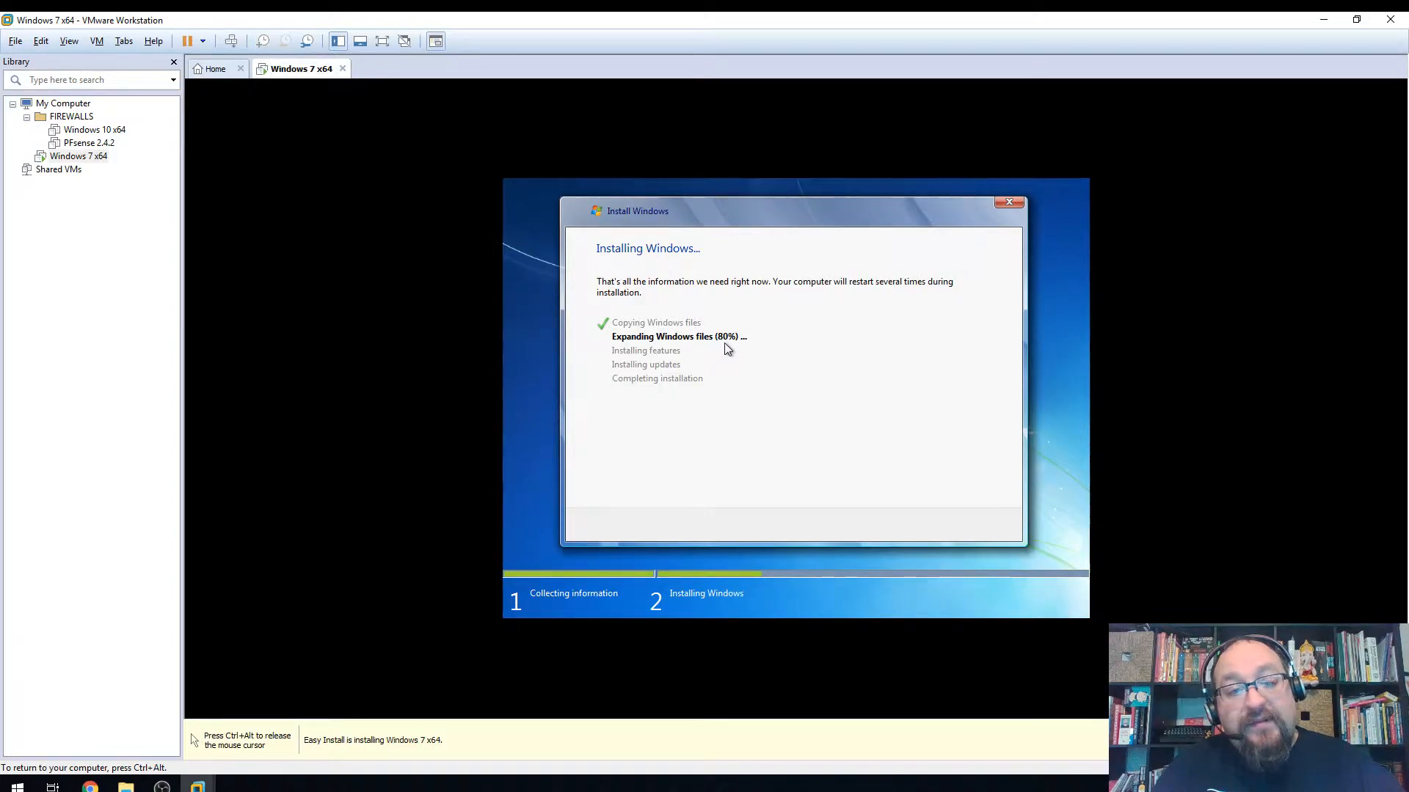
# Take a Windows 7 snapshot named '78% install' described 'Started installing, did not finish'
pyautogui.hotkey('ctrl', 'alt')
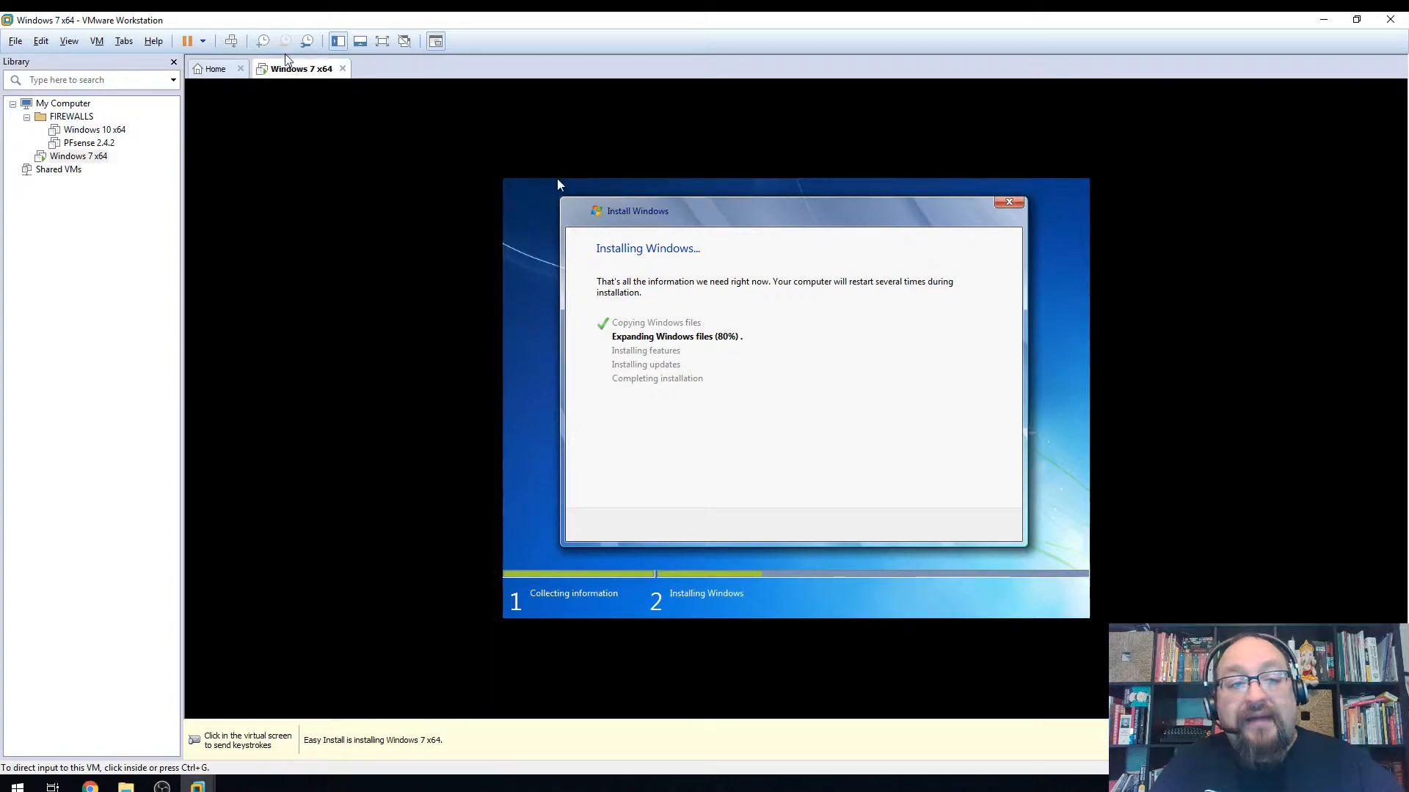
pyautogui.click(263, 44)
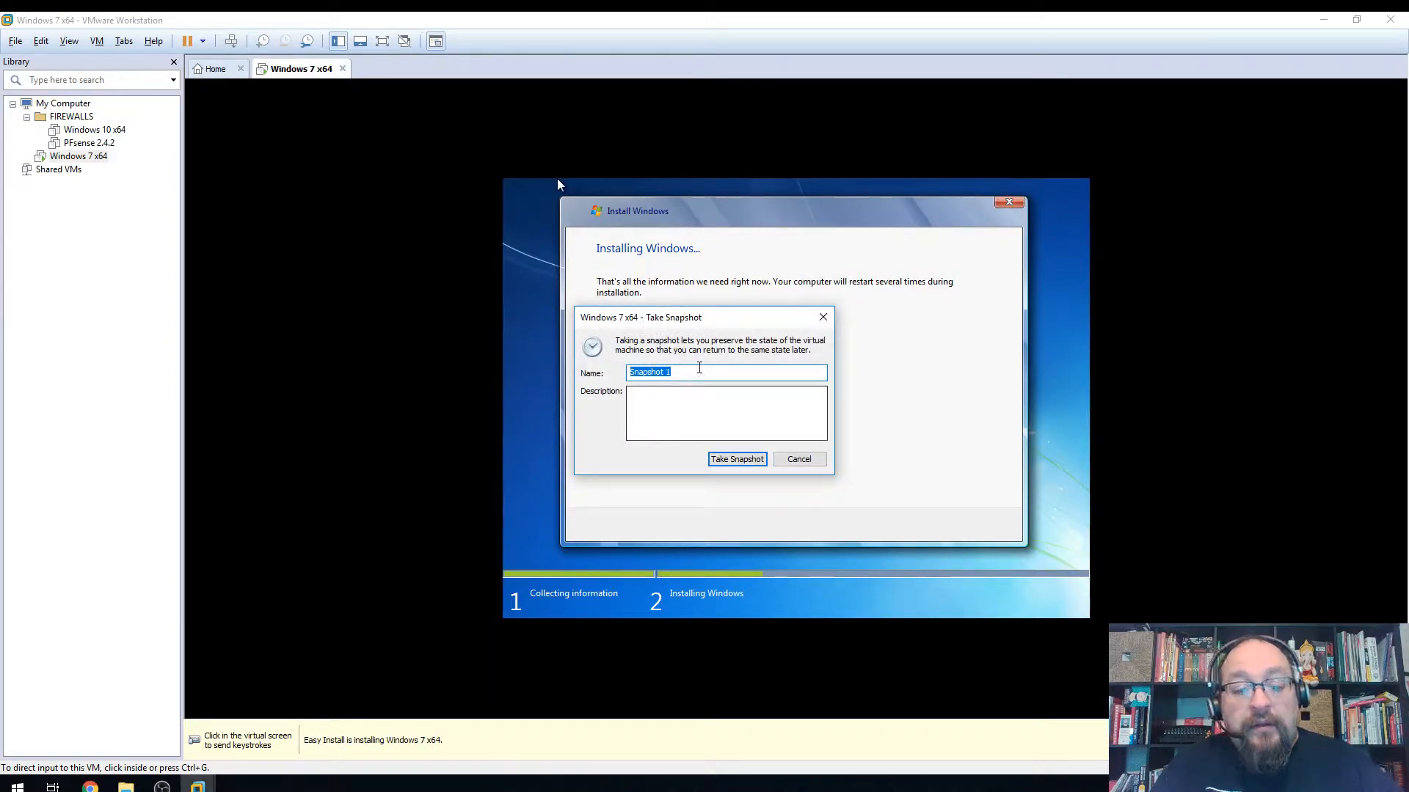
pyautogui.write('78% ')
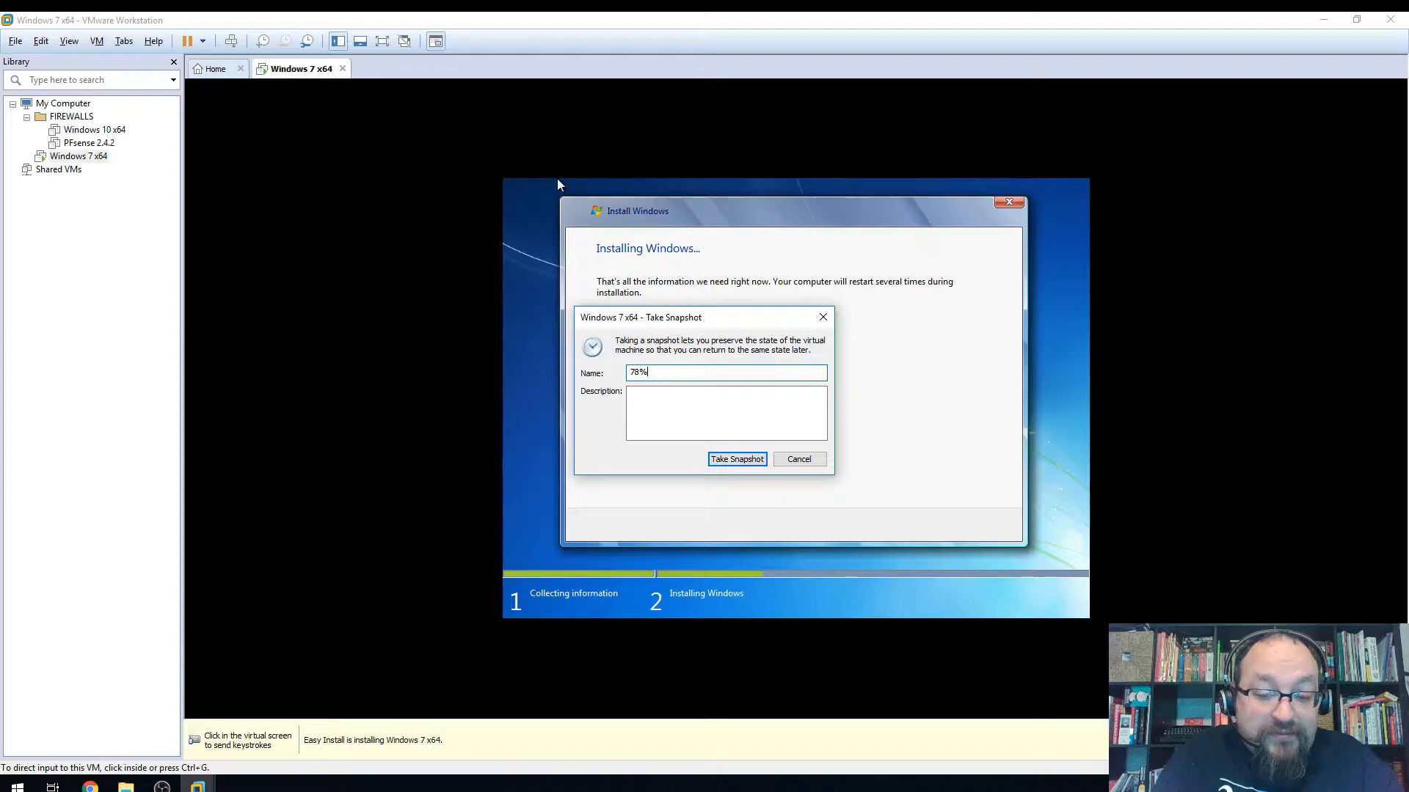
pyautogui.write('install')
pyautogui.press('Tab')
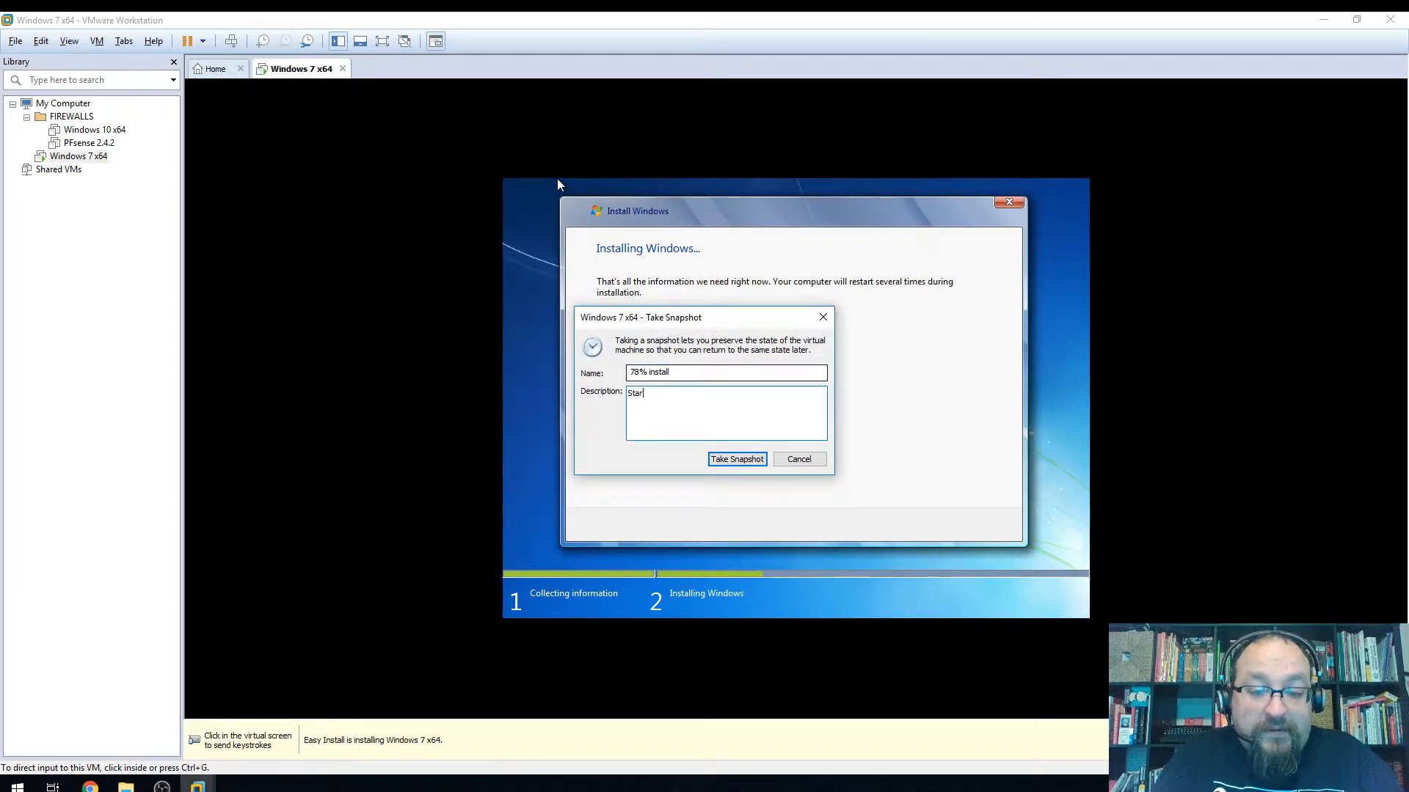
pyautogui.write('Started installing, ,')
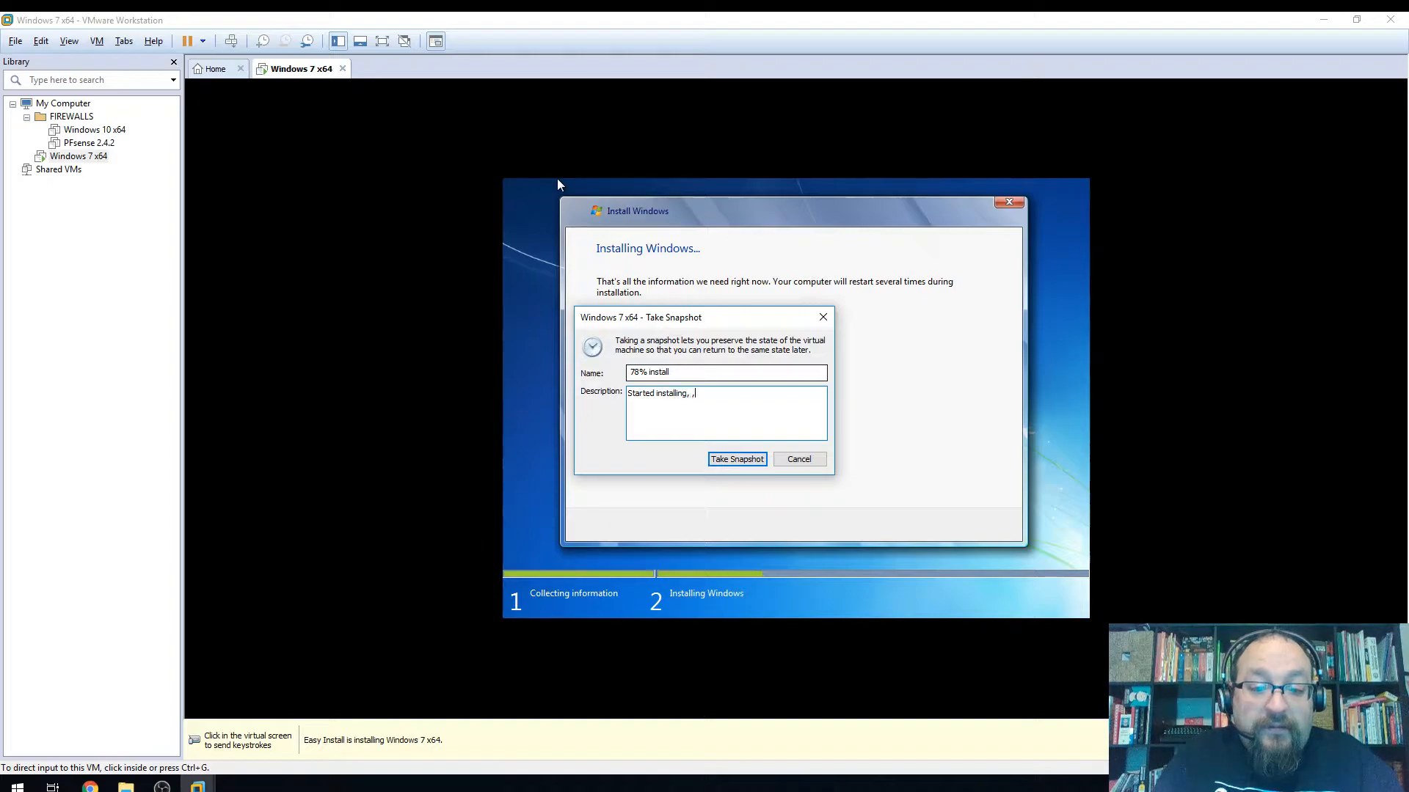
pyautogui.press('BackSpace')
pyautogui.press('BackSpace')
pyautogui.press('BackSpace')
pyautogui.press('BackSpace')
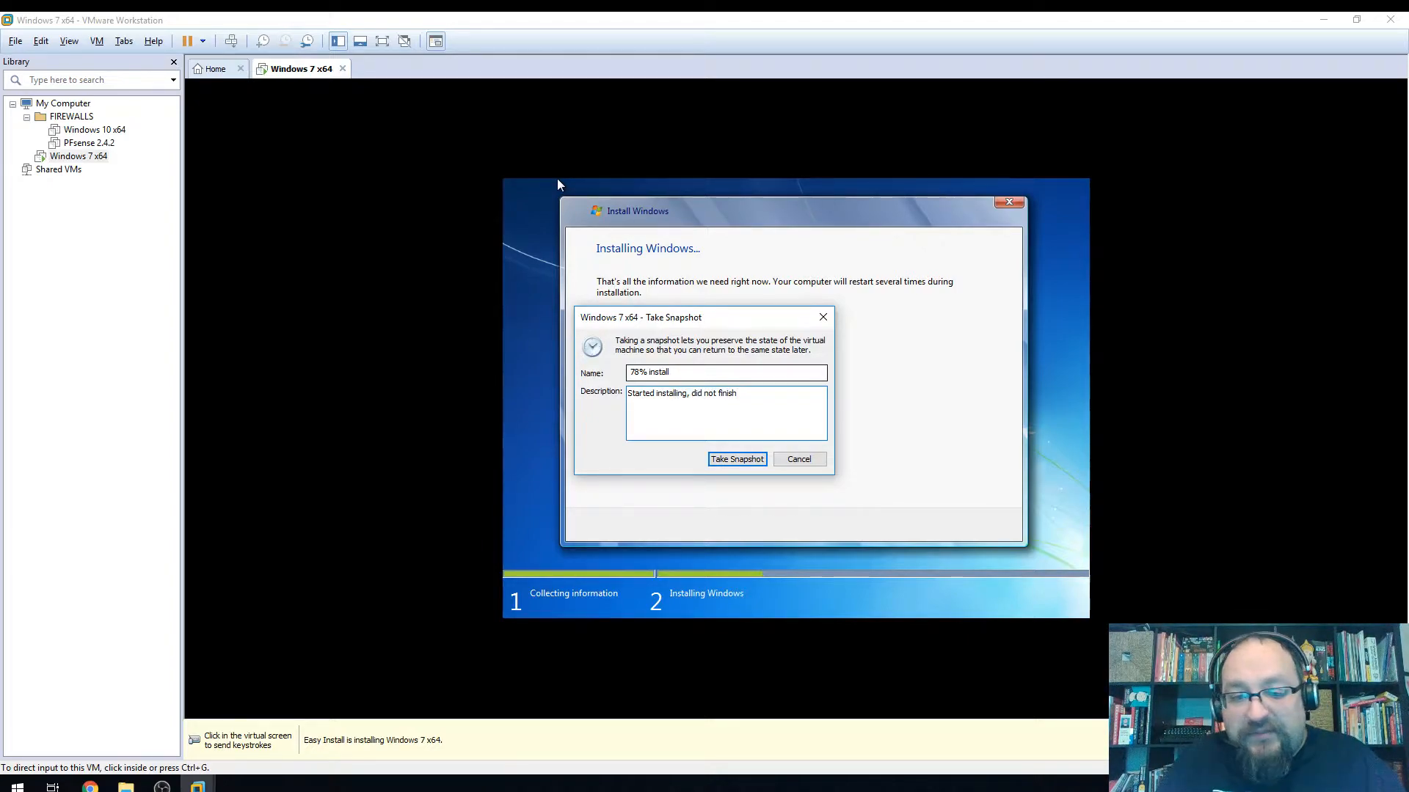
pyautogui.click(743, 459)
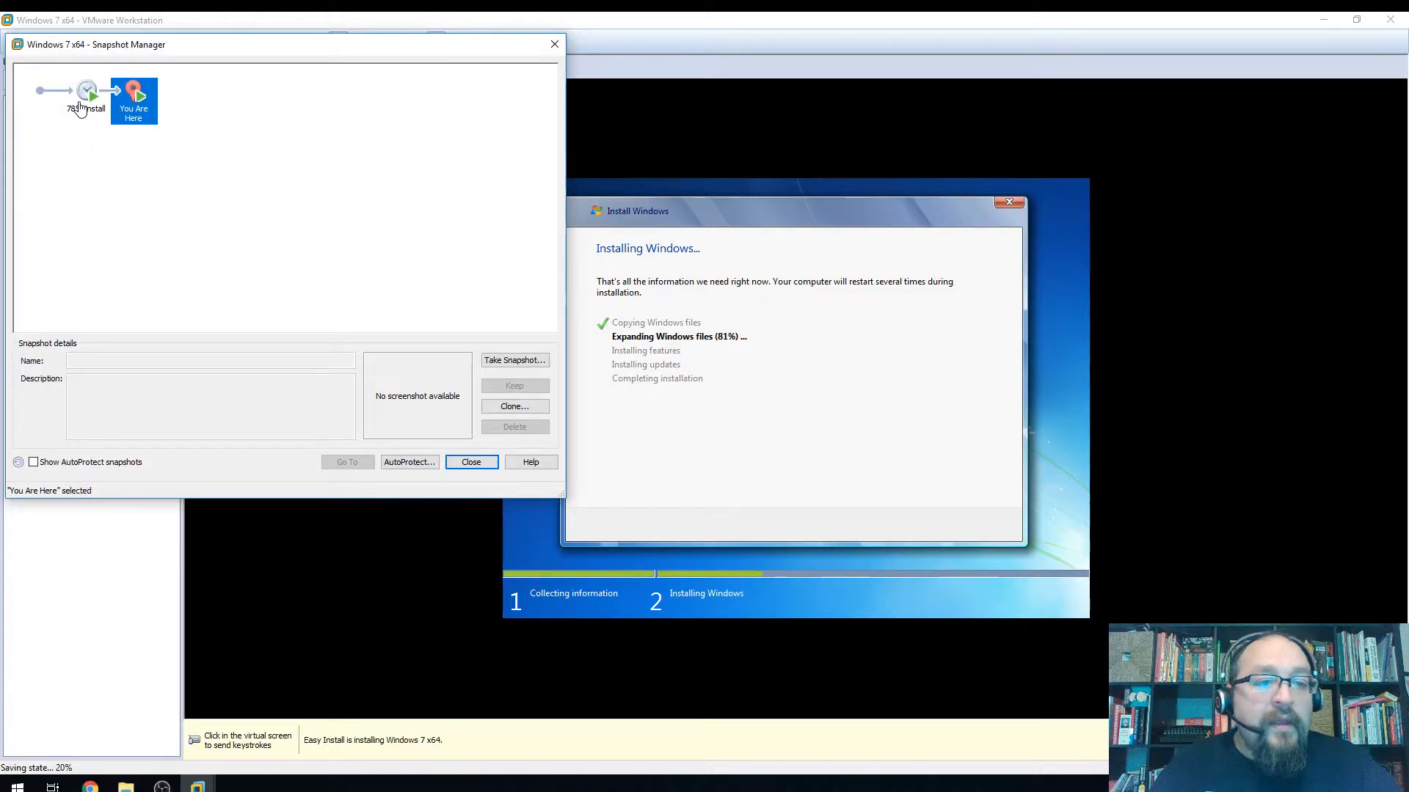
# Review the '78% install' snapshot's description in Snapshot Manager, then bring up File Explorer from the taskbar
pyautogui.click(81, 108)
pyautogui.click(90, 382)
pyautogui.moveTo(90, 383); pyautogui.dragTo(208, 381)
pyautogui.click(205, 392)
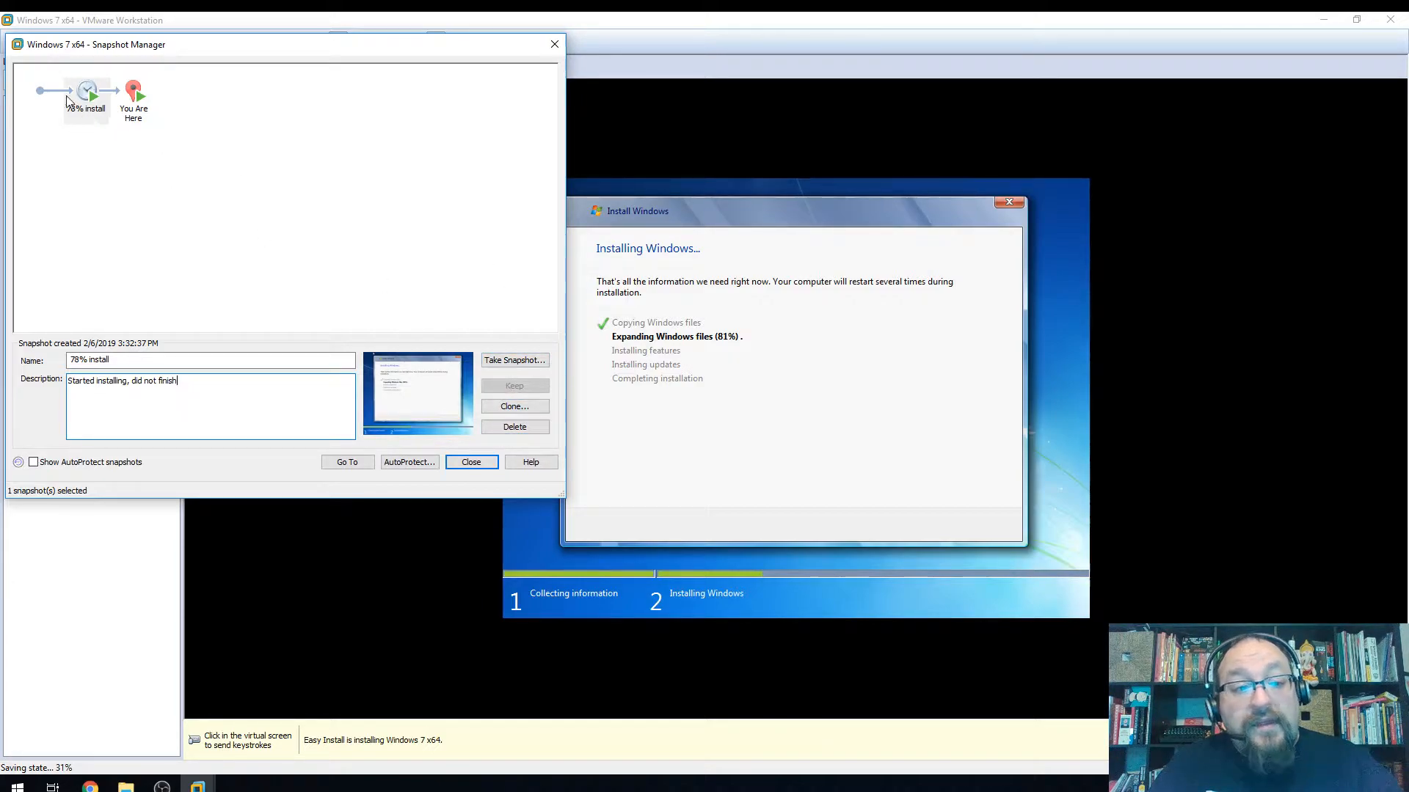
pyautogui.click(87, 100)
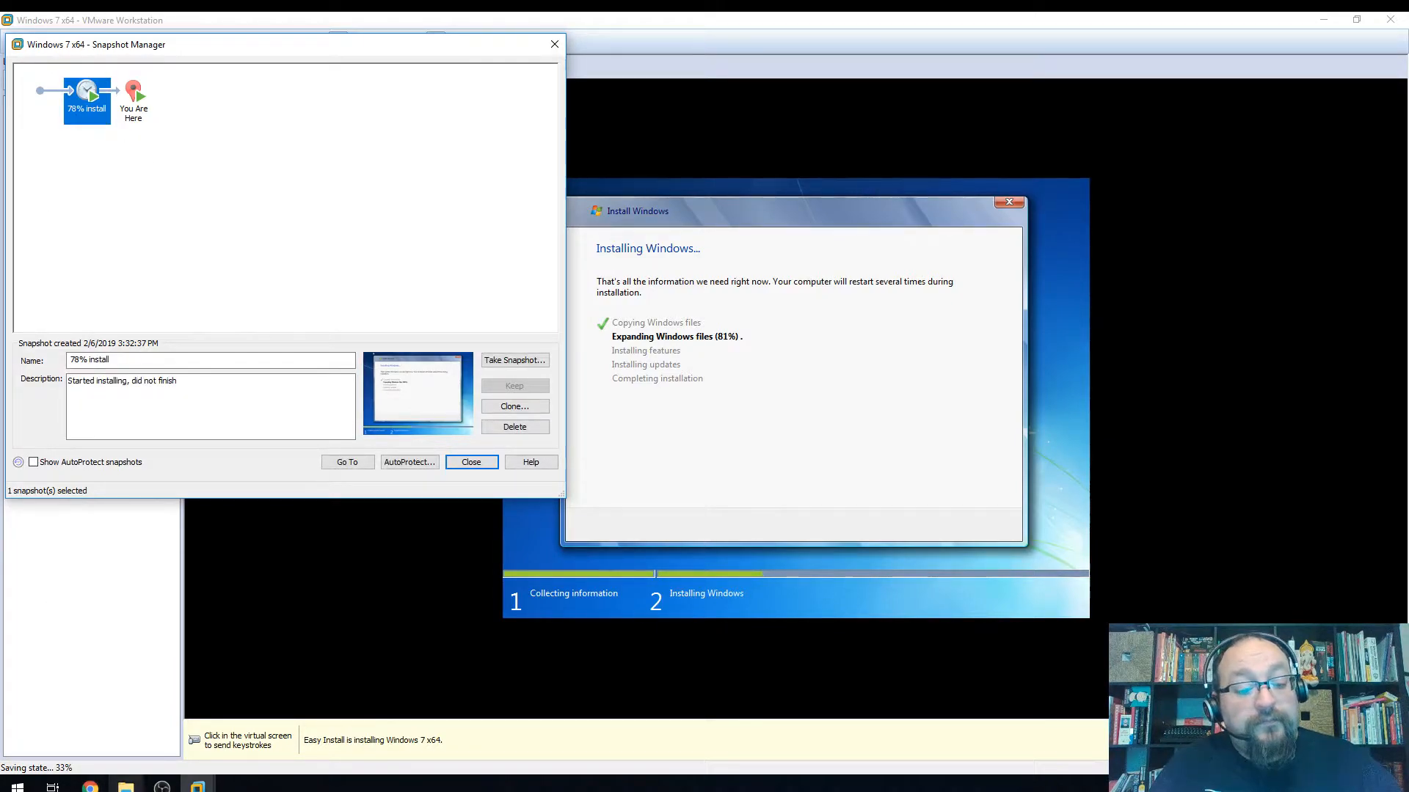
pyautogui.click(126, 787)
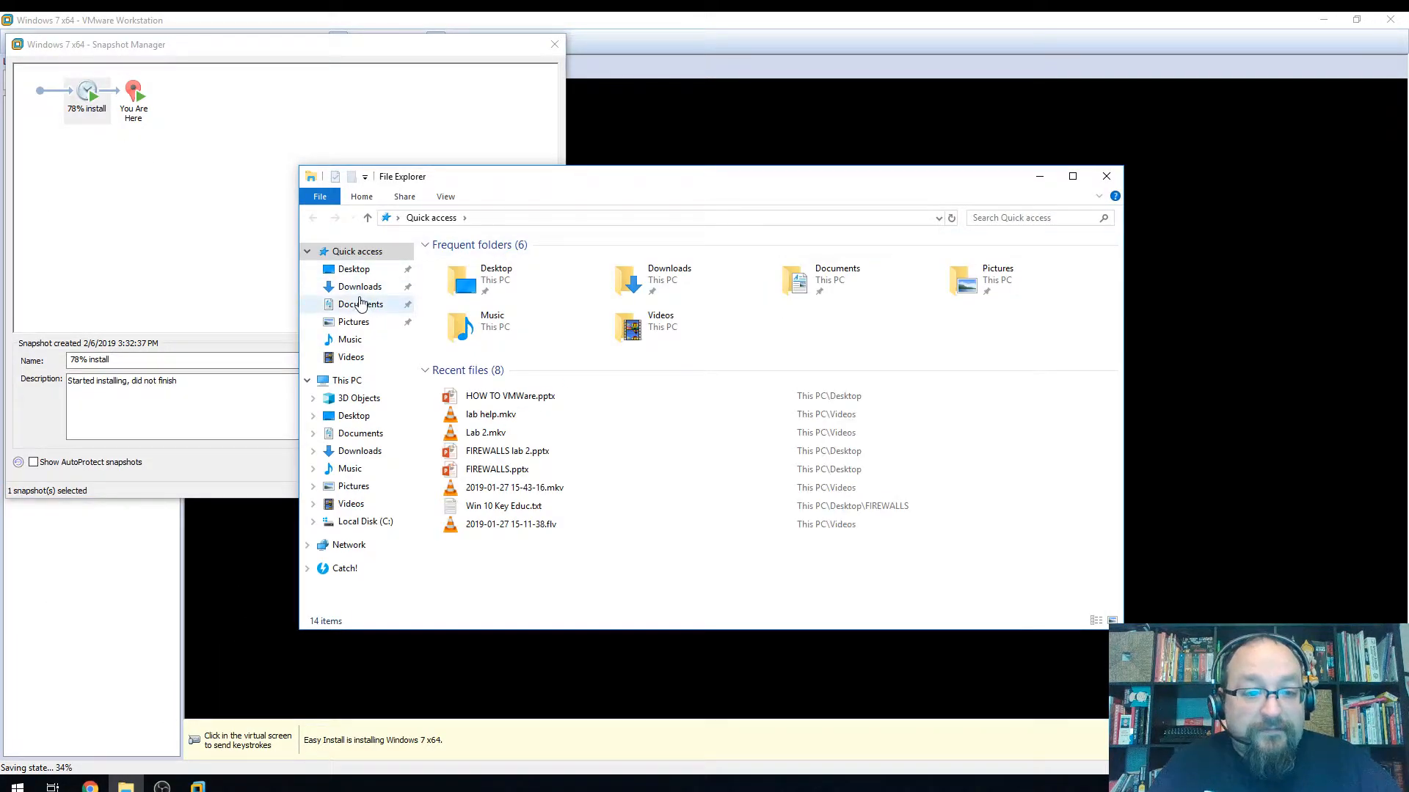
# Navigate to the Virtual Machines folder under Documents
pyautogui.click(354, 287)
pyautogui.click(354, 269)
pyautogui.click(360, 304)
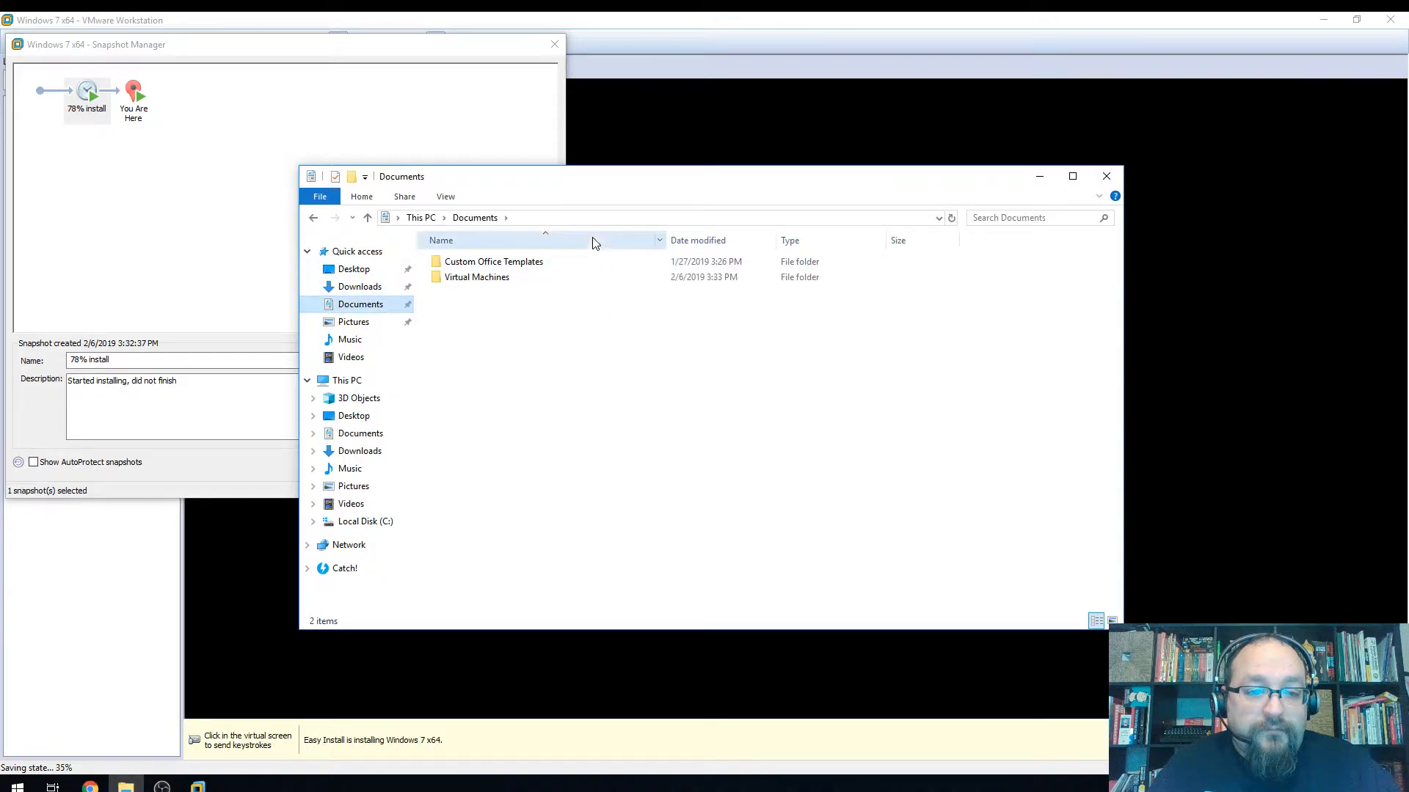
pyautogui.doubleClick(477, 278)
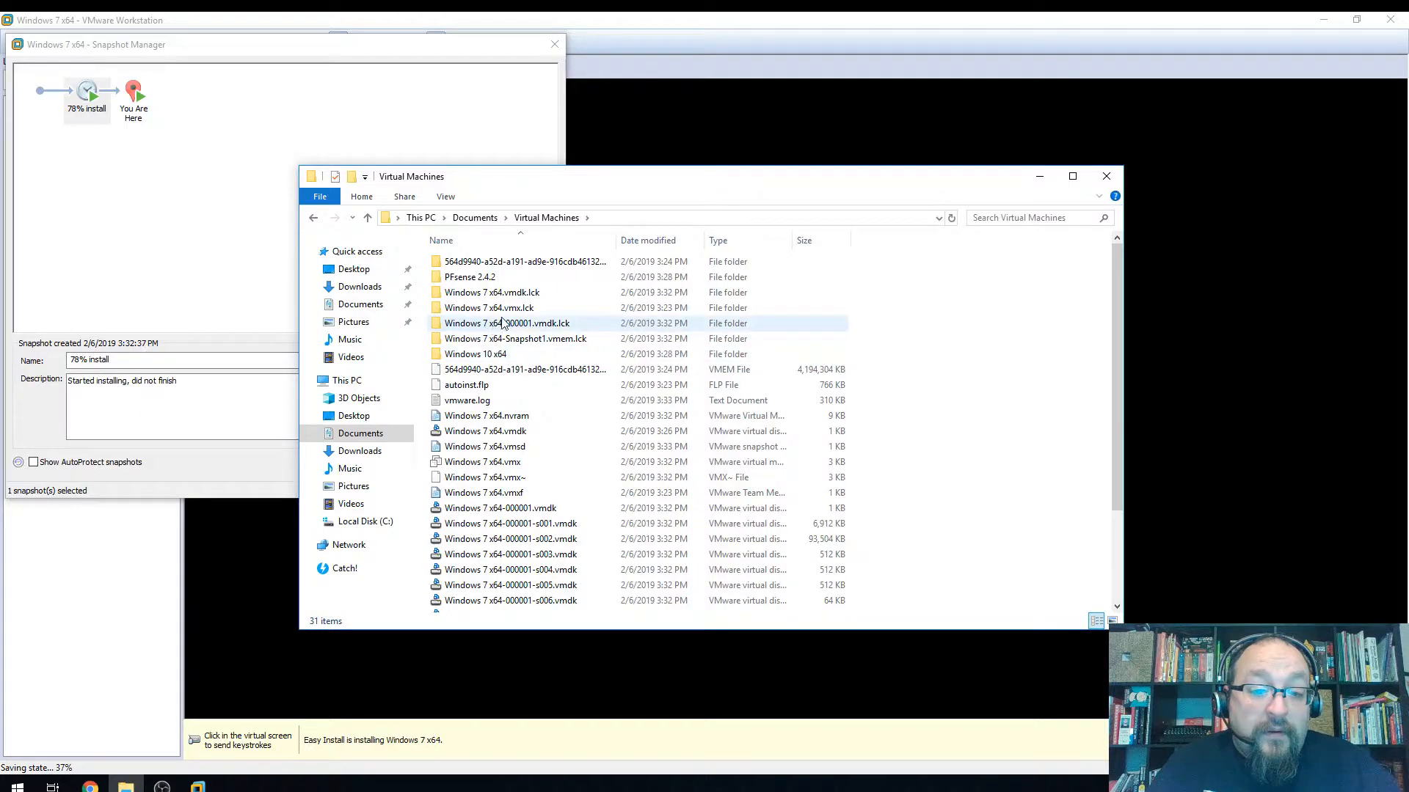
# View the Properties of the Snapshot1.vmem.lck folder, then close them without changes
pyautogui.rightClick(548, 339)
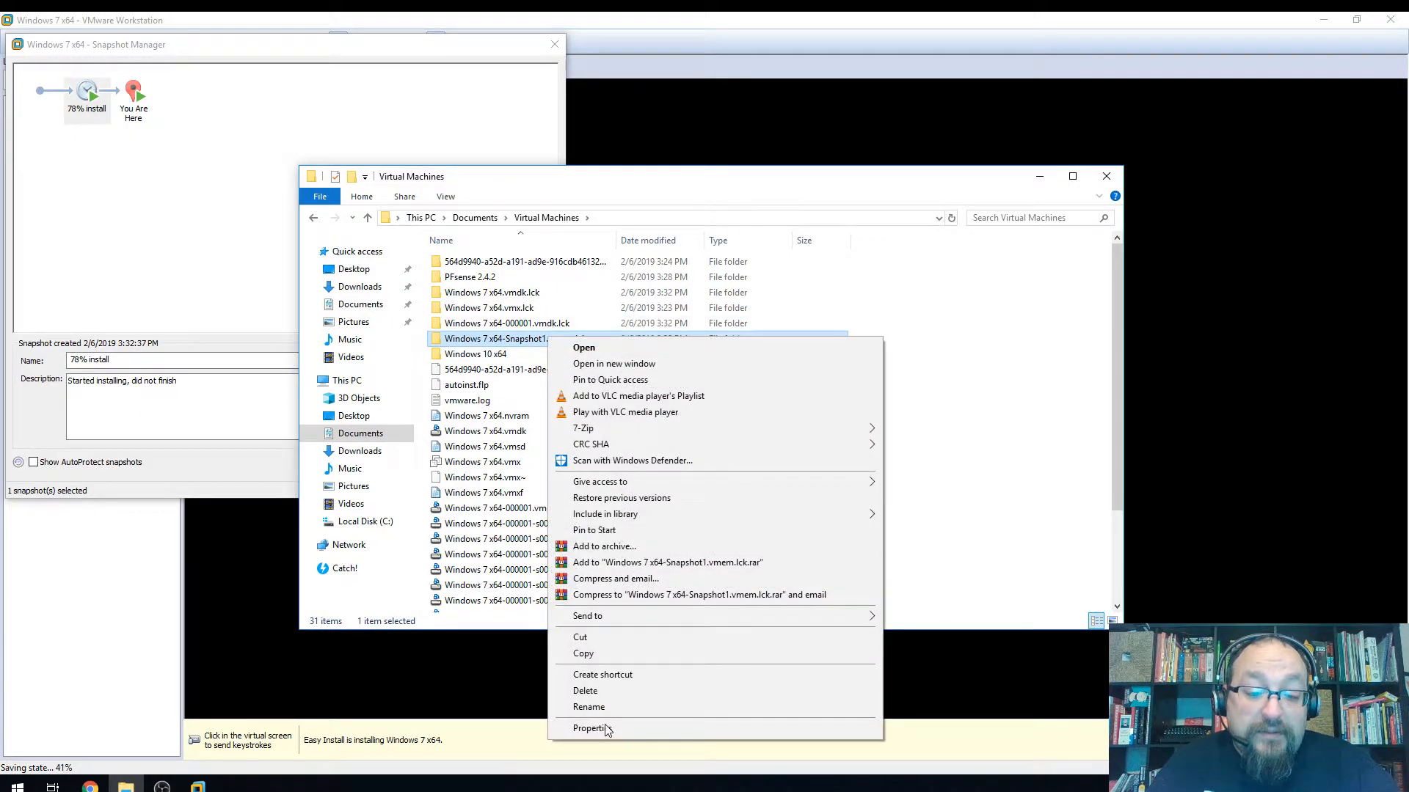
pyautogui.click(589, 730)
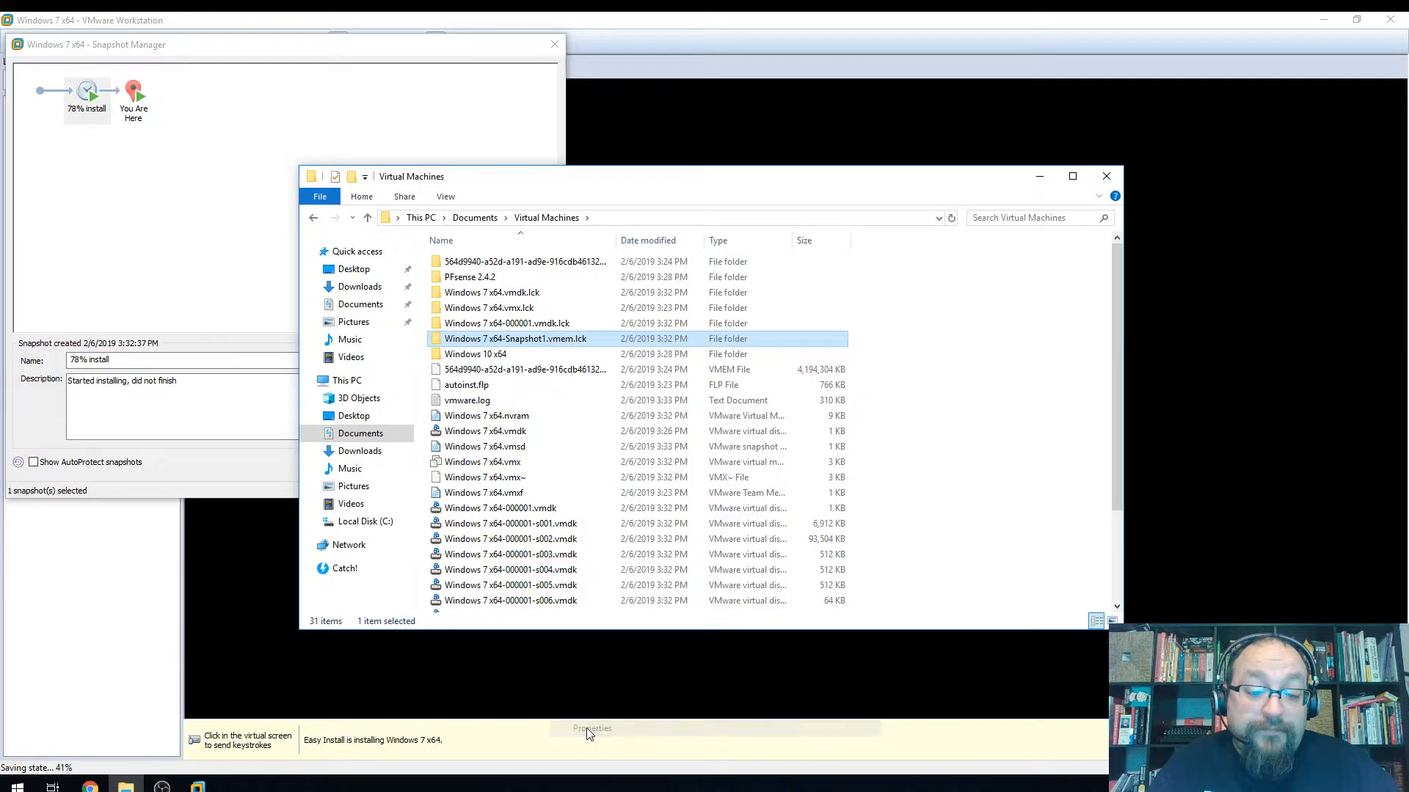
pyautogui.doubleClick(505, 342)
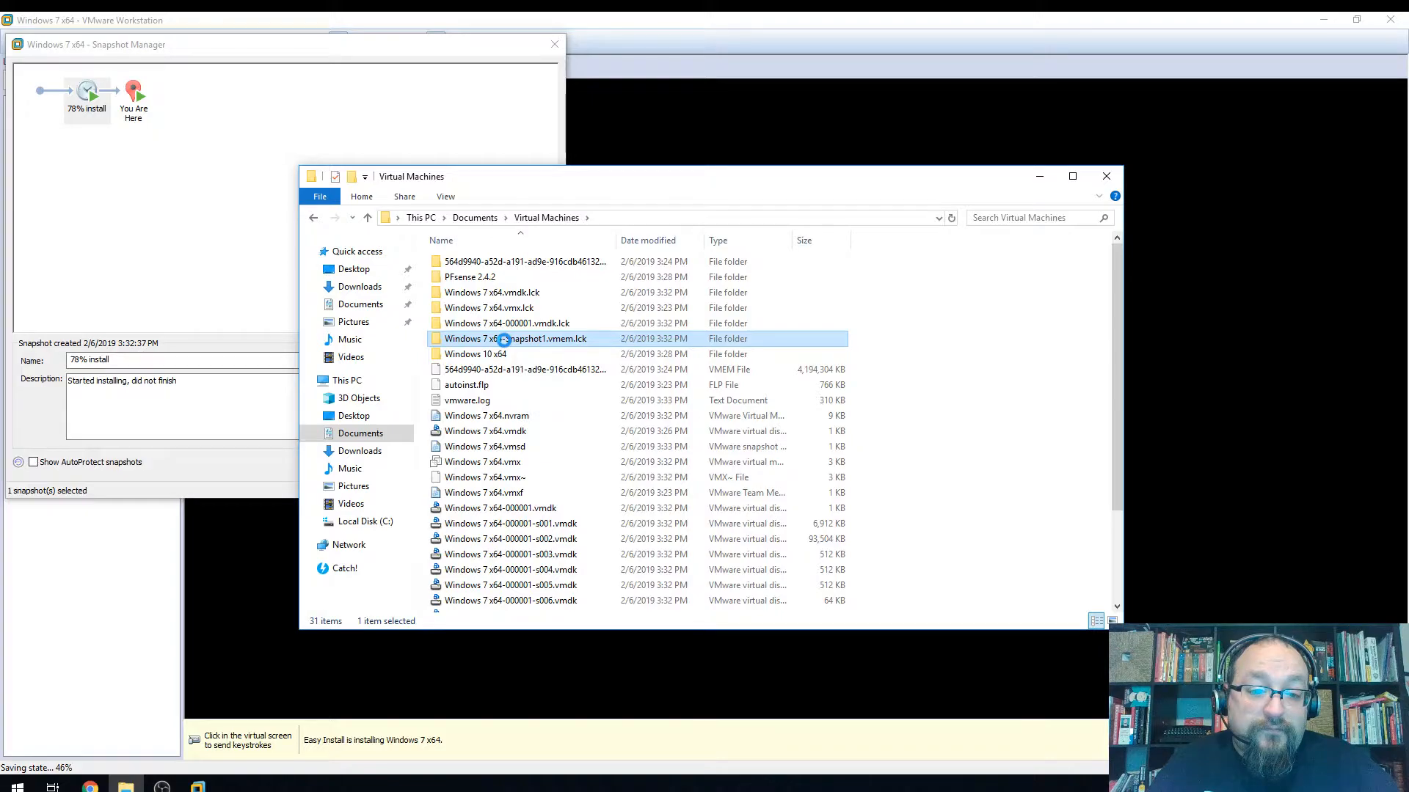
pyautogui.rightClick(504, 341)
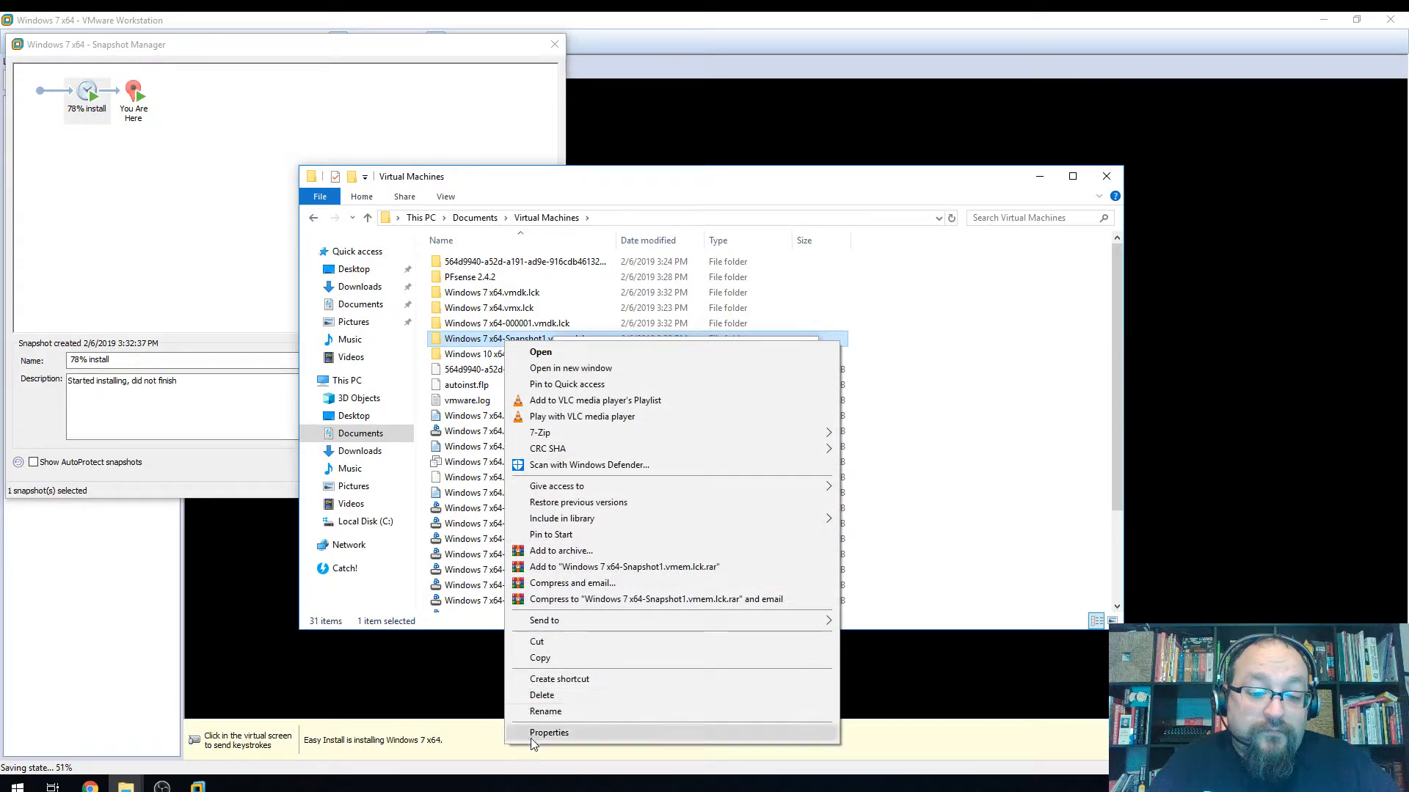
pyautogui.click(549, 733)
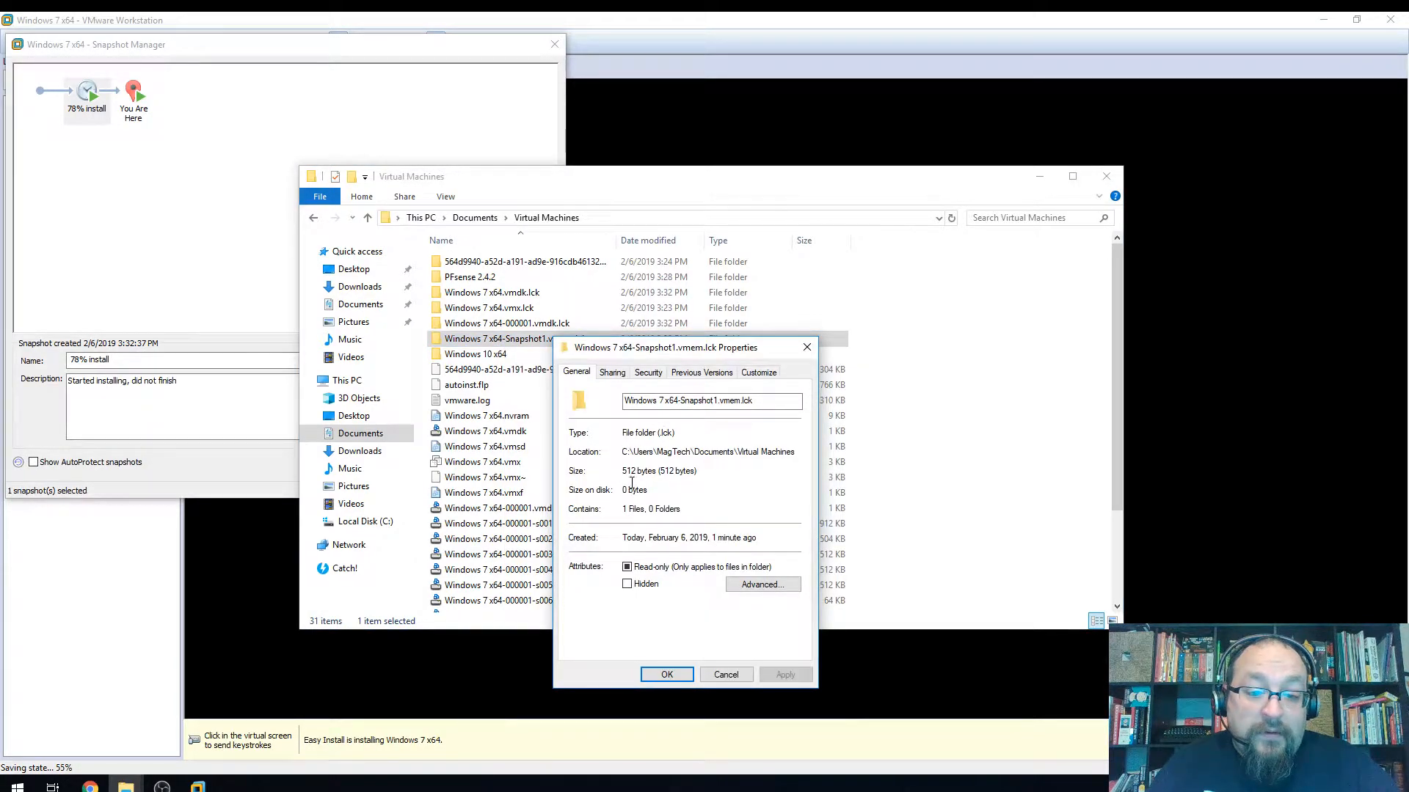
pyautogui.click(726, 674)
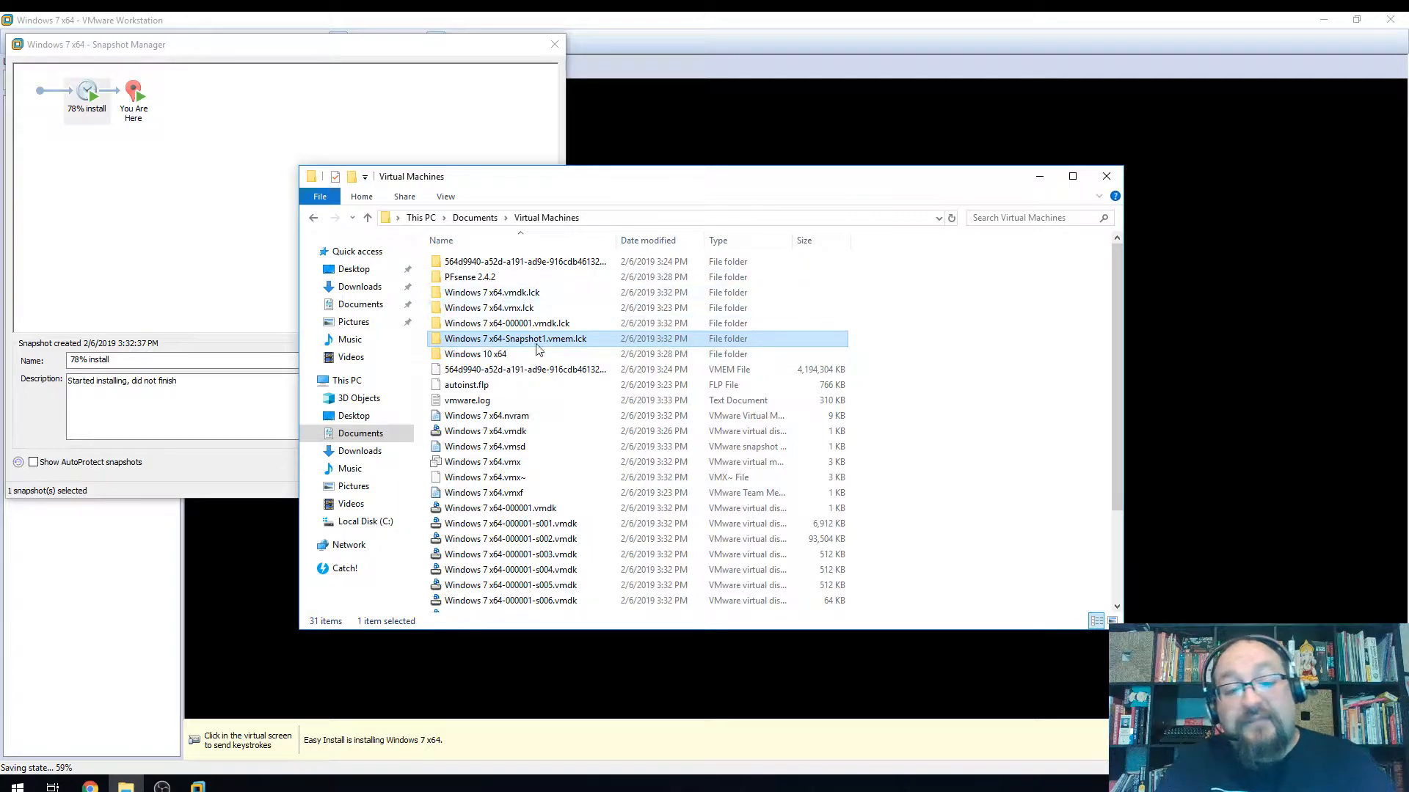
# Select the 4 GB Snapshot1.vmem memory file, then close the Explorer window
pyautogui.scroll(-3, 615, 400)
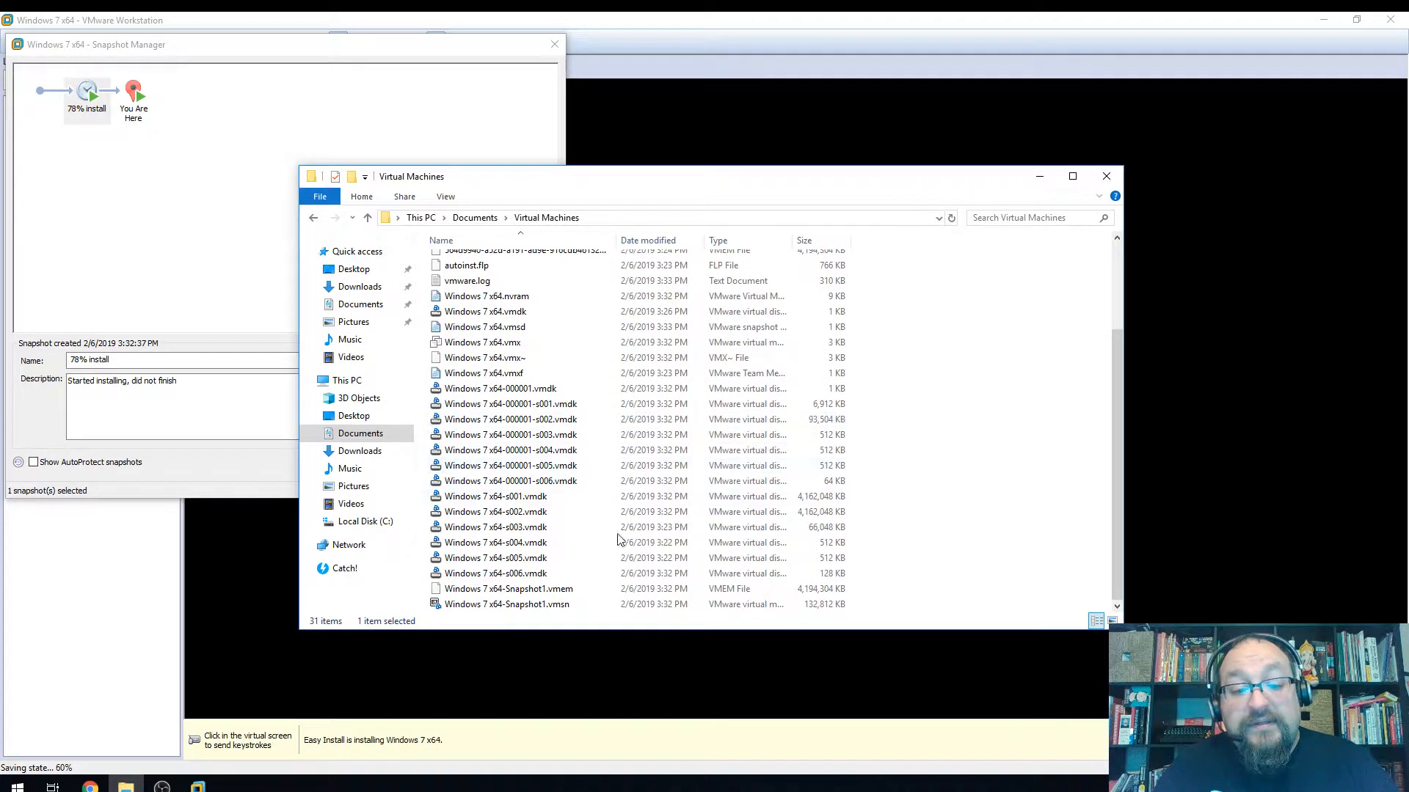
pyautogui.scroll(2, 610, 540)
pyautogui.scroll(-2, 620, 534)
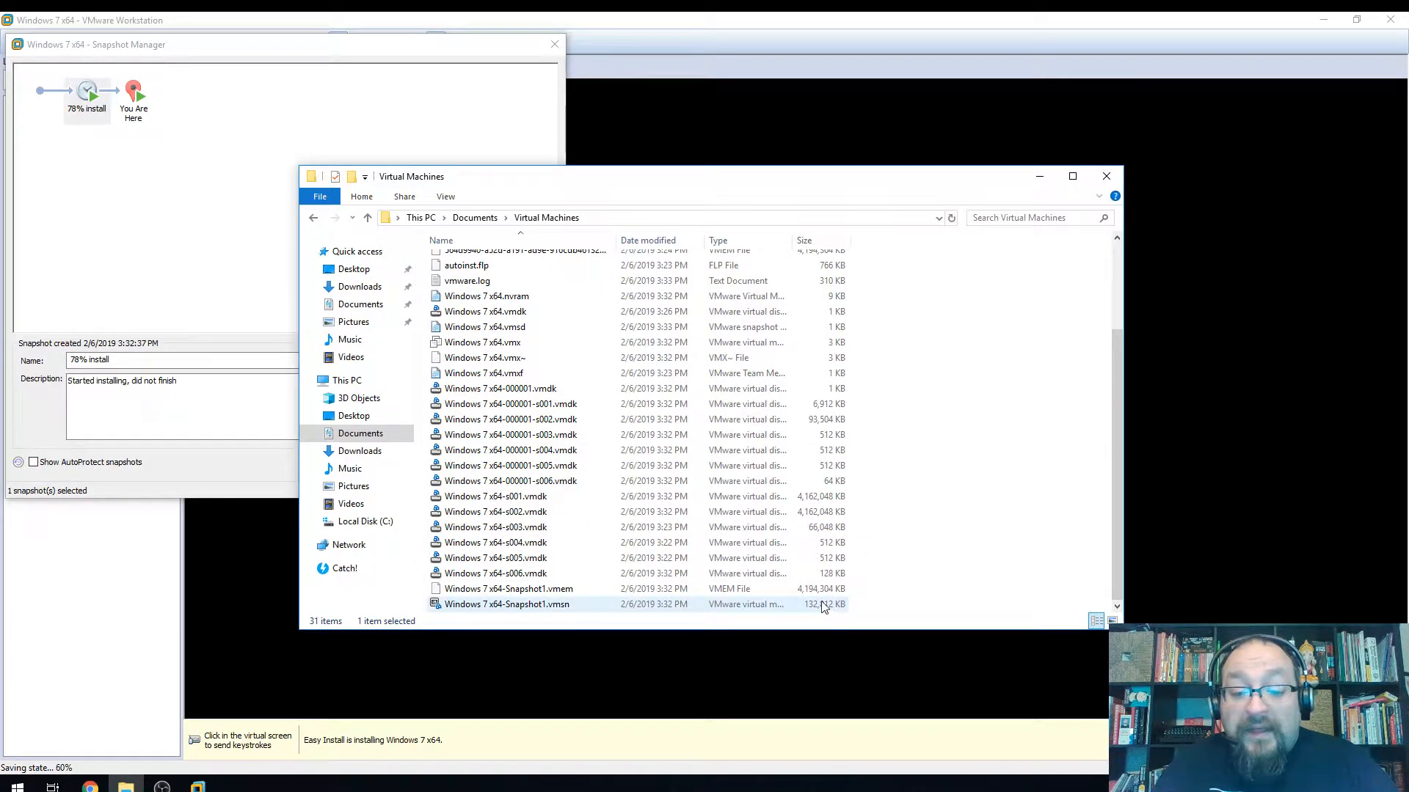
pyautogui.click(707, 591)
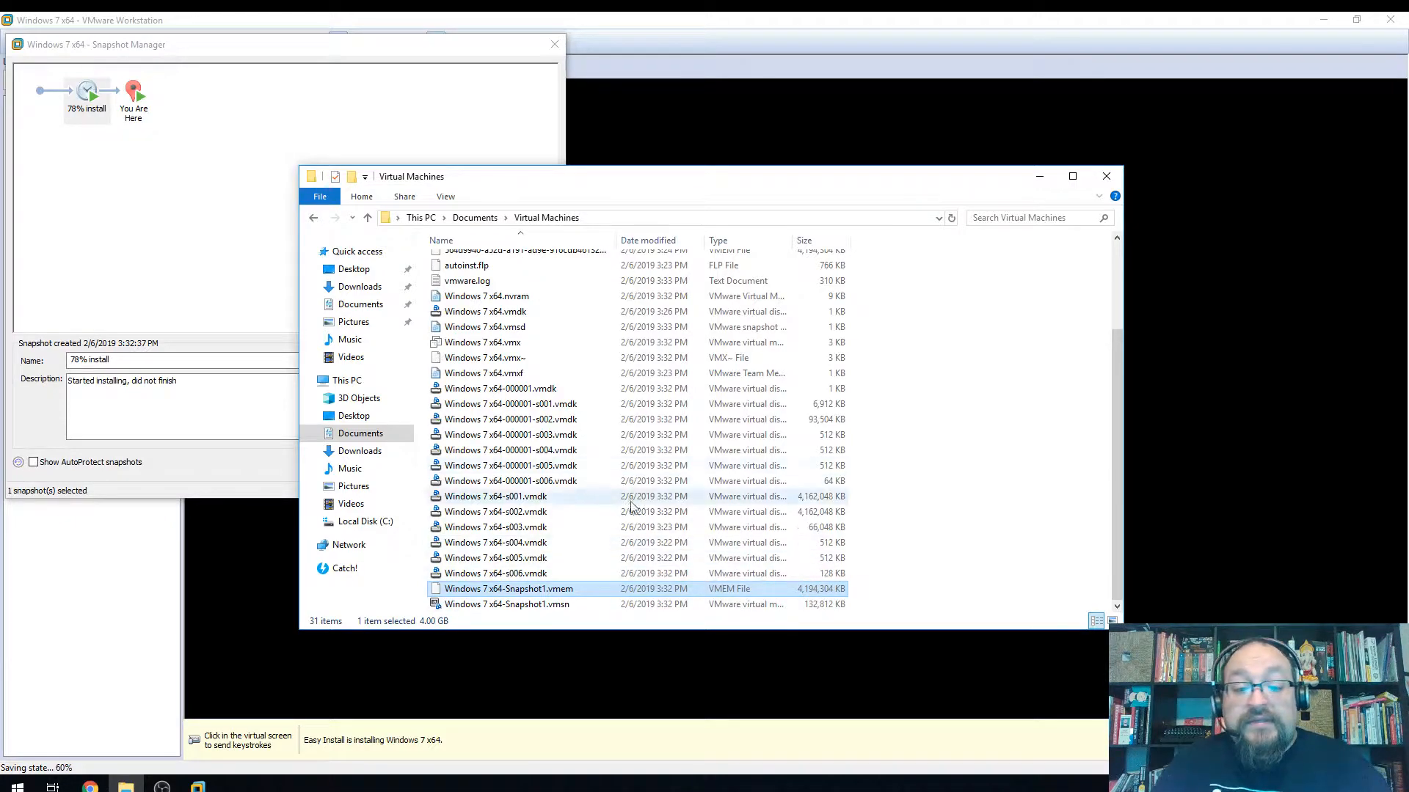
pyautogui.scroll(3, 624, 485)
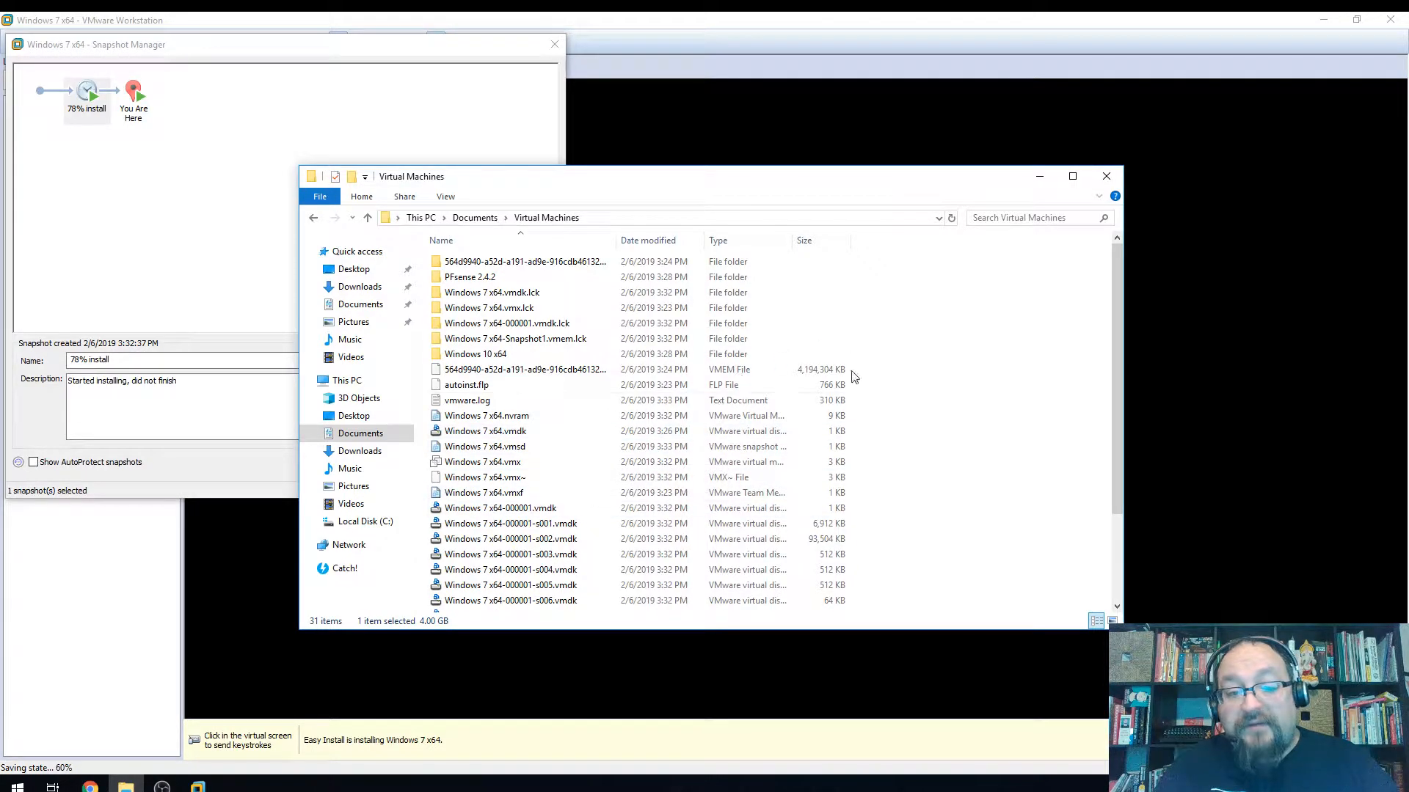
pyautogui.click(1104, 178)
# Close and reopen Snapshot Manager and select the '78% install' snapshot
pyautogui.click(129, 114)
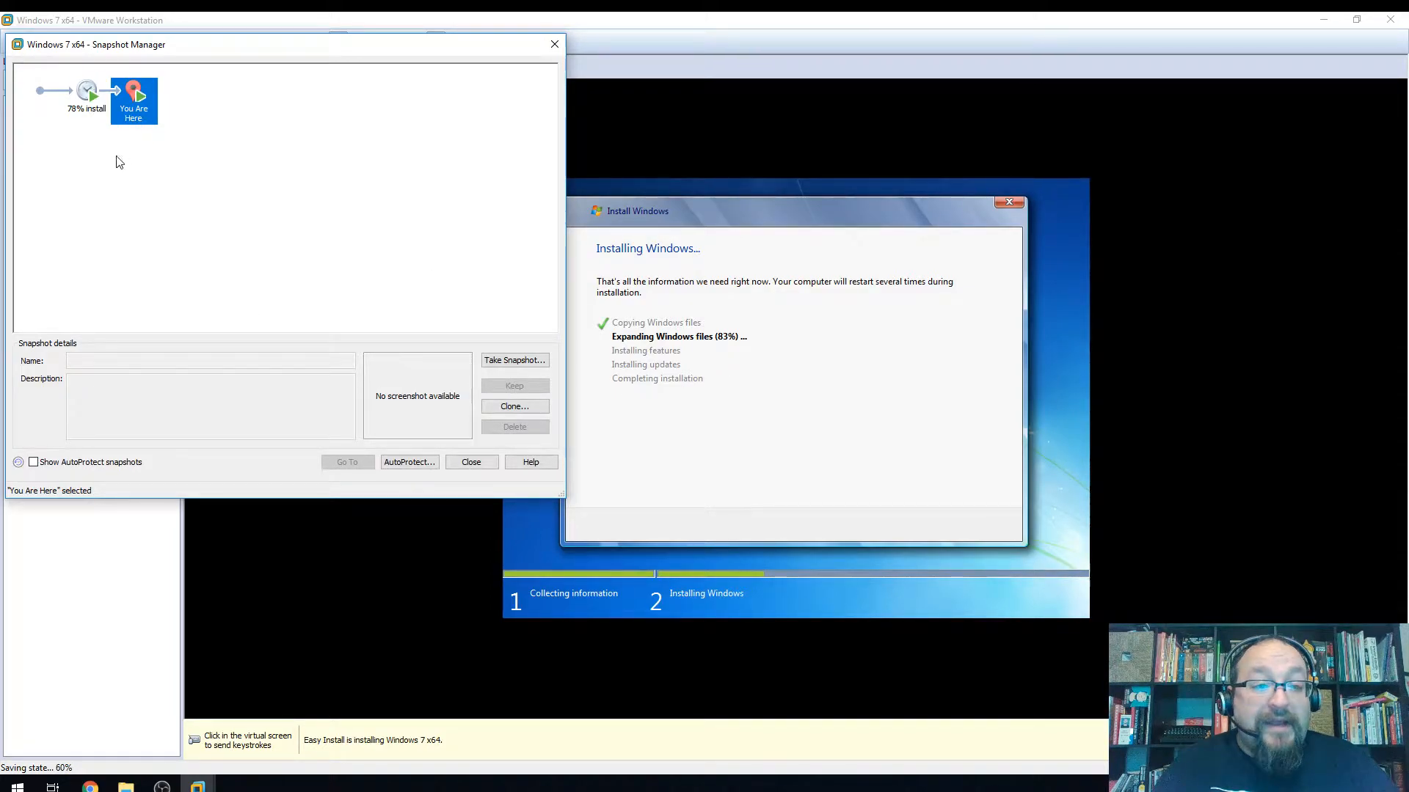
pyautogui.click(471, 462)
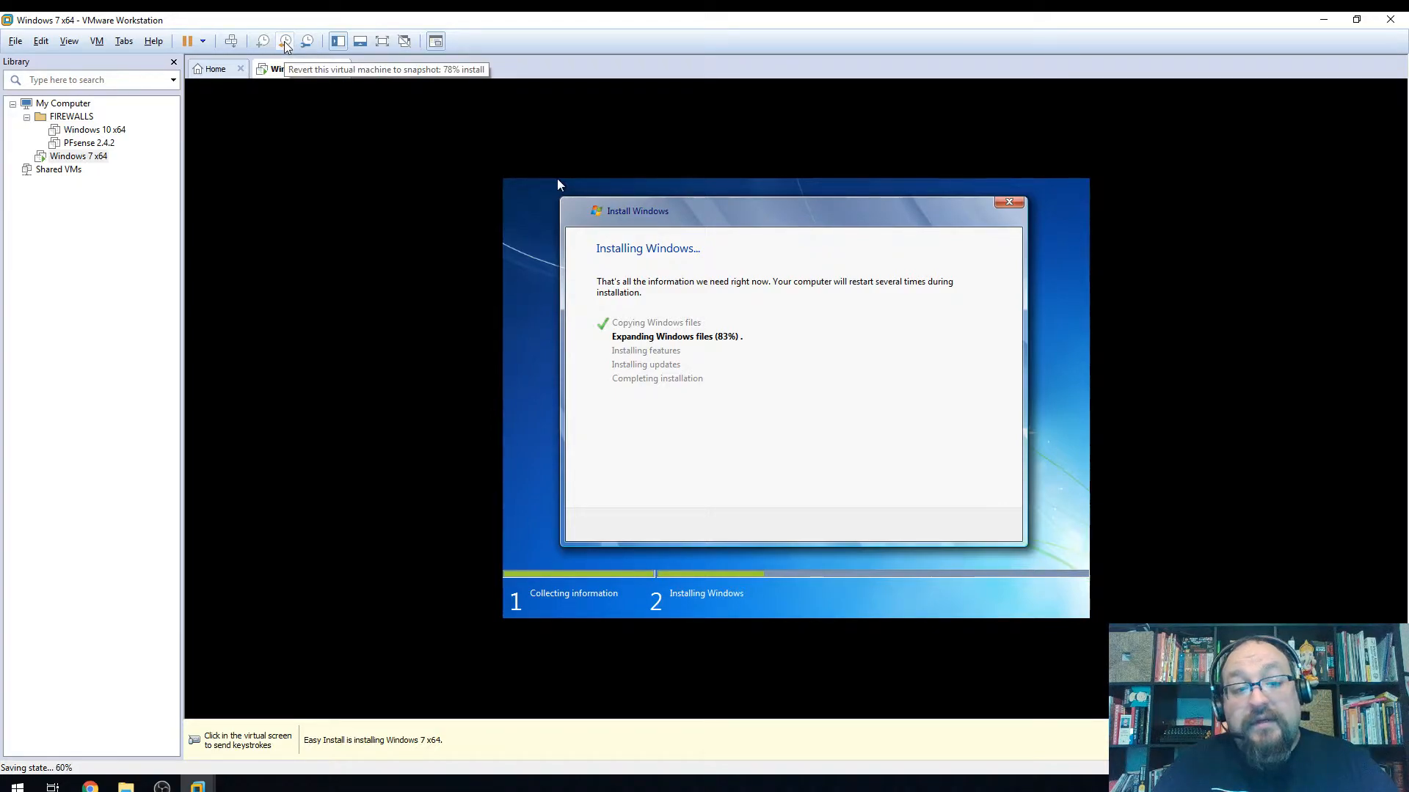
pyautogui.click(306, 41)
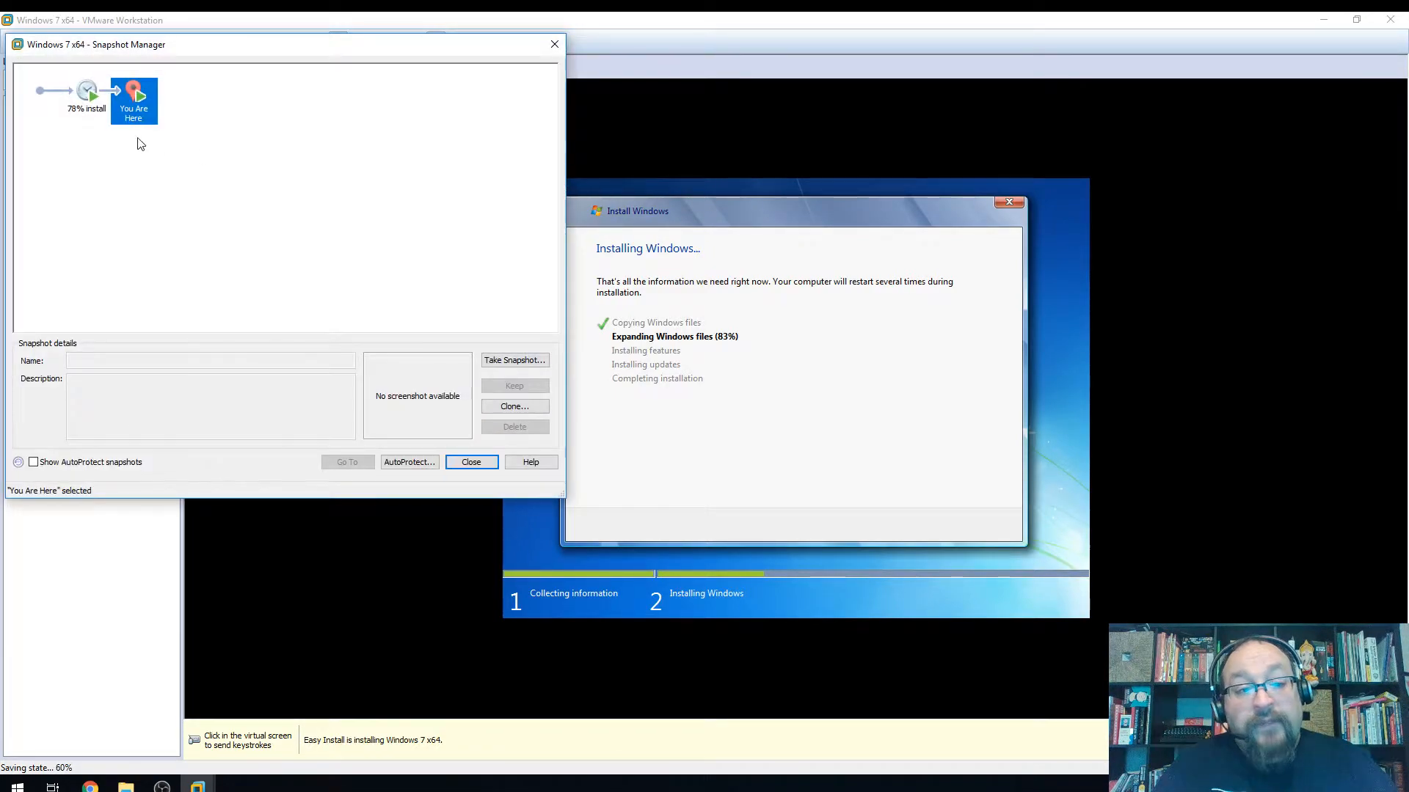
pyautogui.click(92, 93)
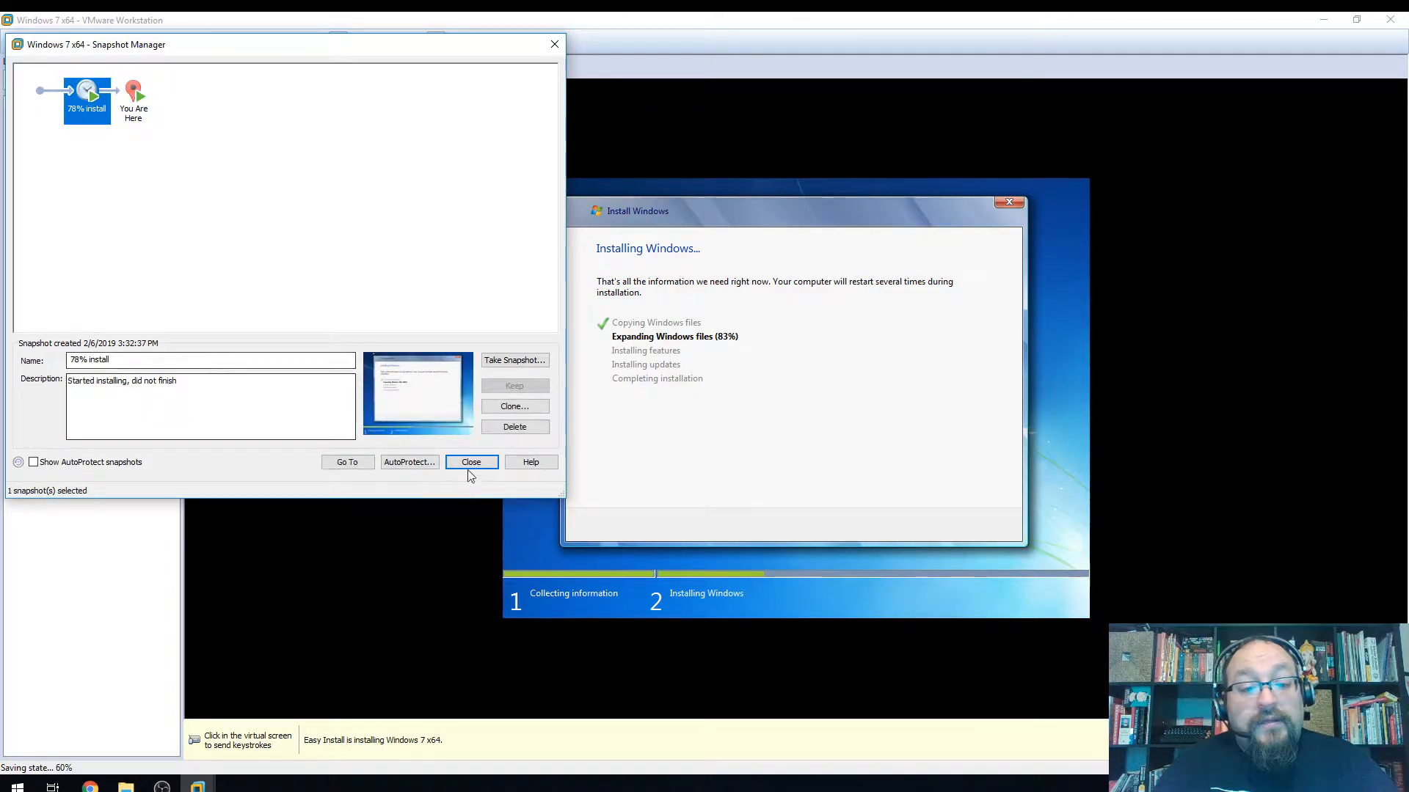
# Go To '78% install', confirm with Yes, cancel saving the current state, and dismiss the error
pyautogui.click(345, 464)
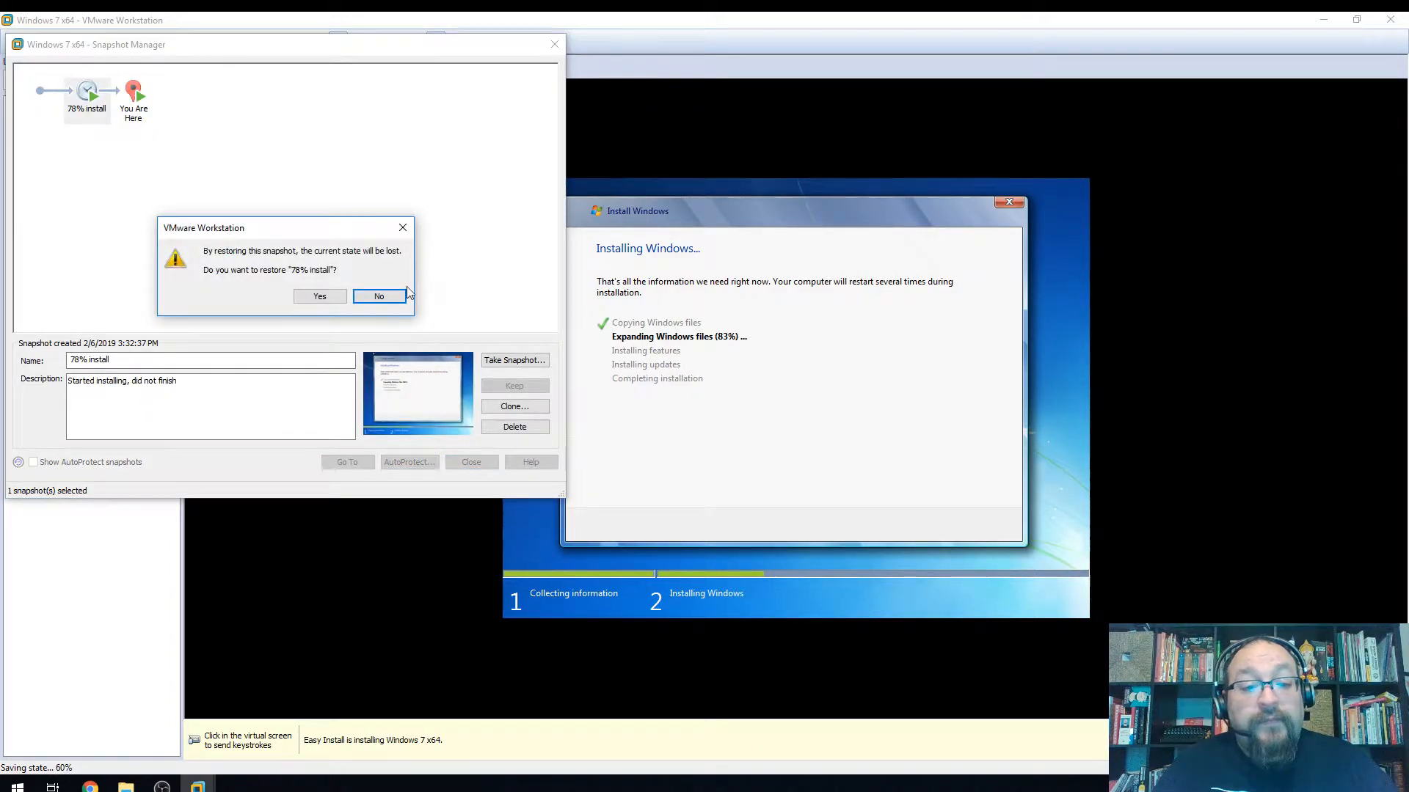
pyautogui.click(306, 298)
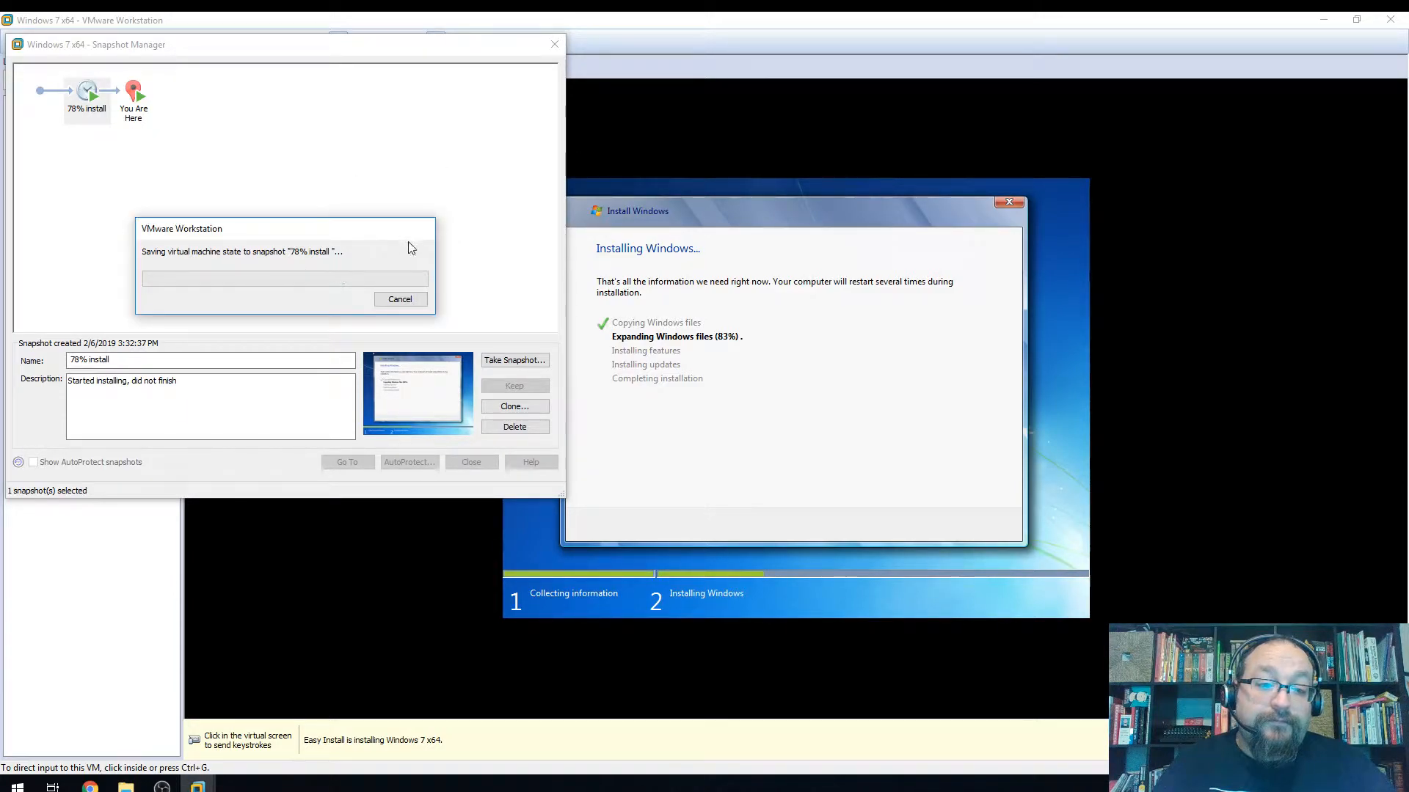
pyautogui.click(400, 299)
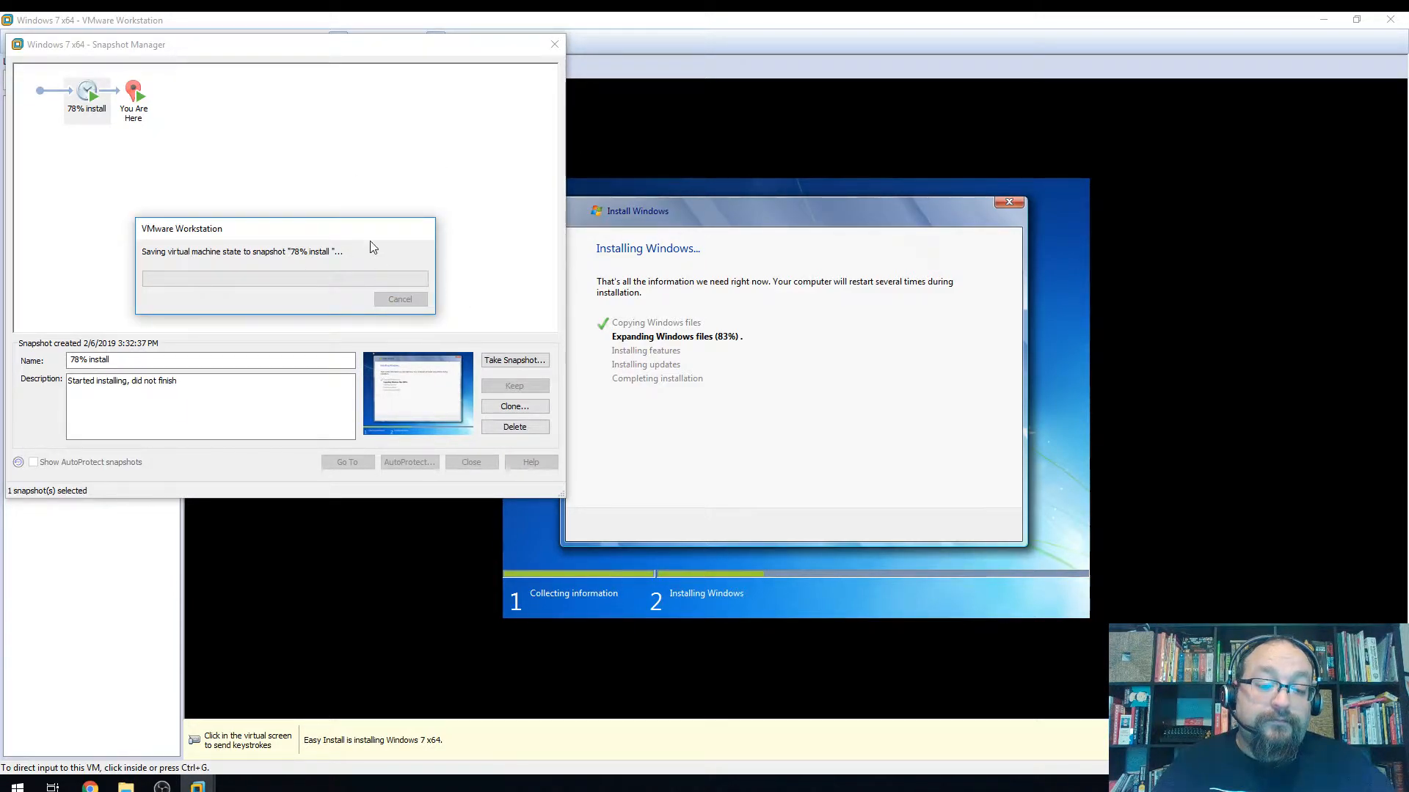
pyautogui.click(555, 45)
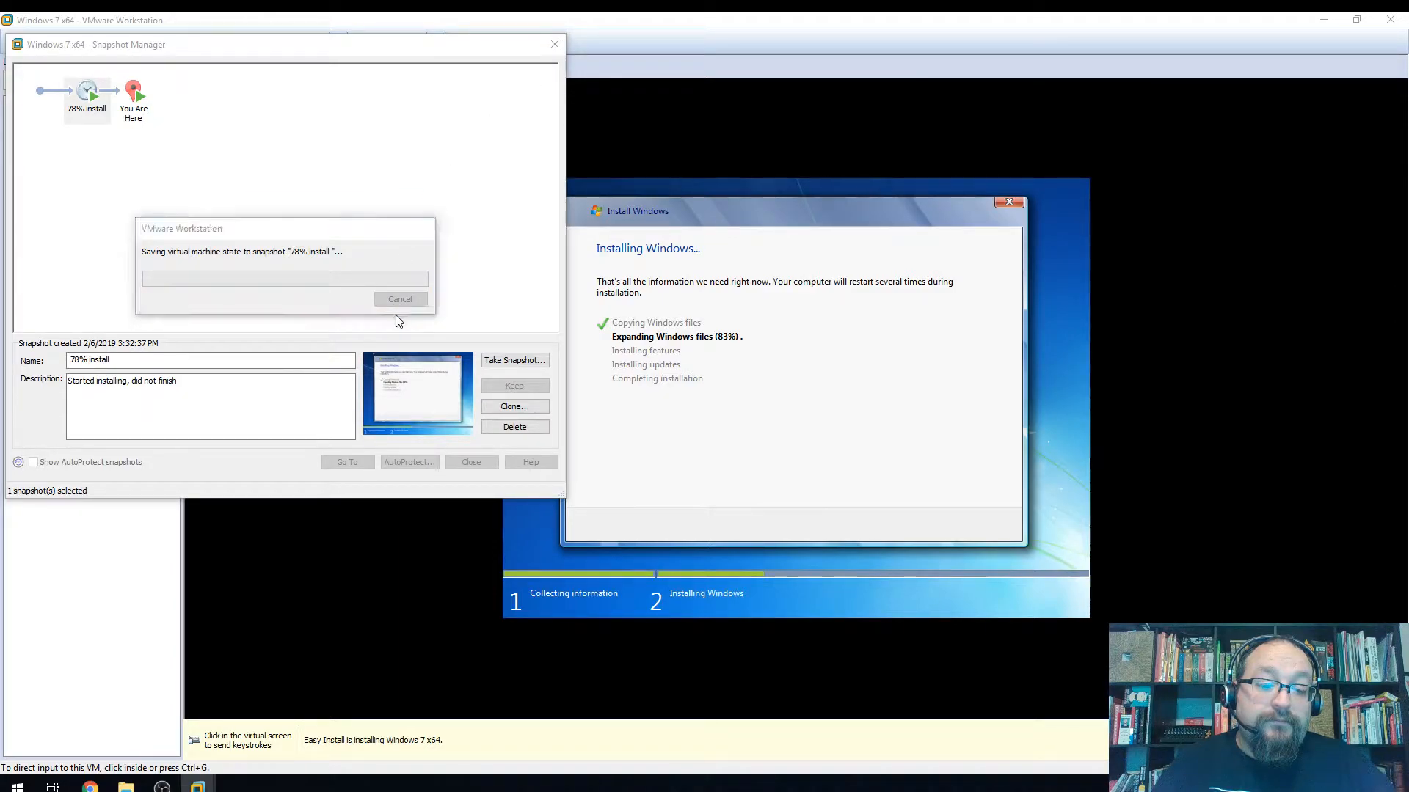
pyautogui.click(306, 623)
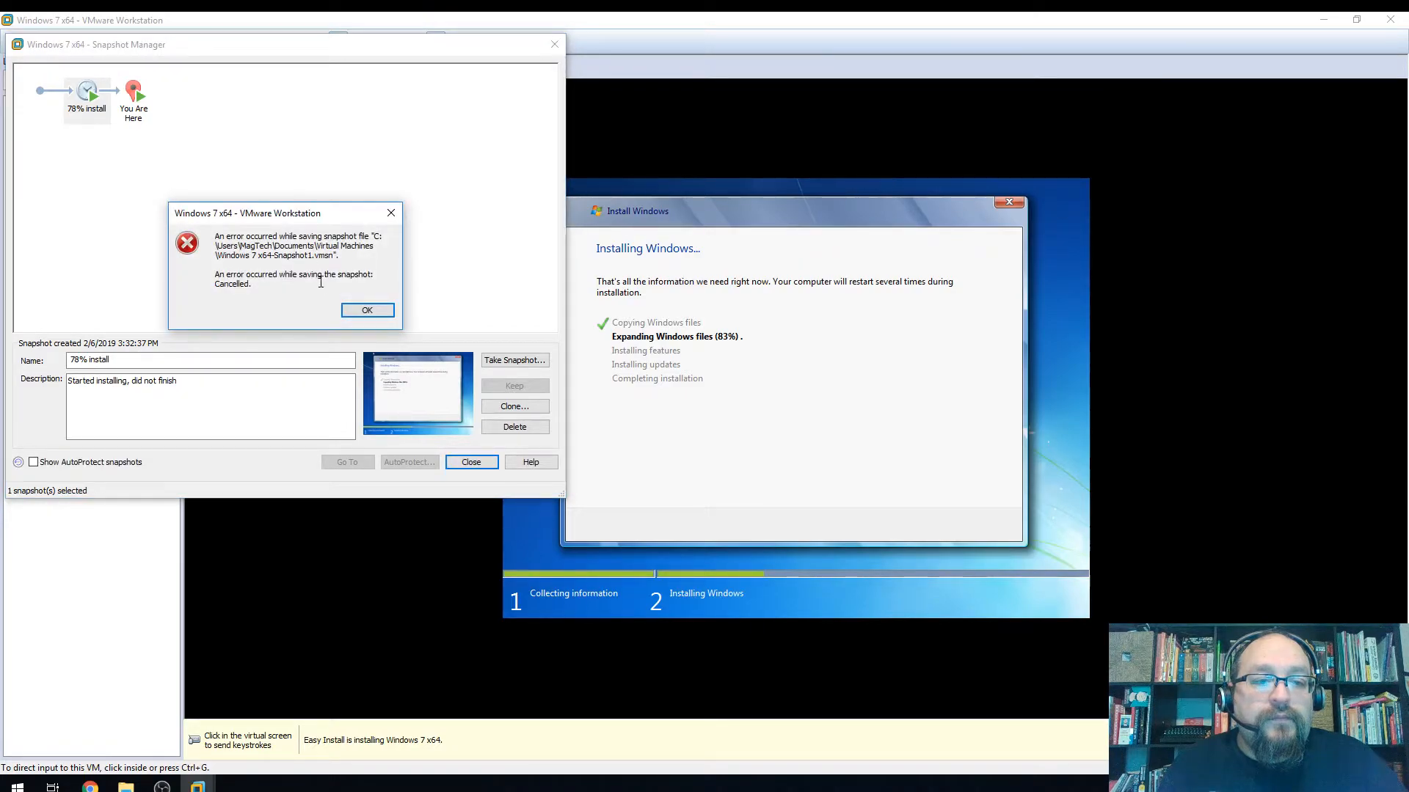
pyautogui.click(364, 311)
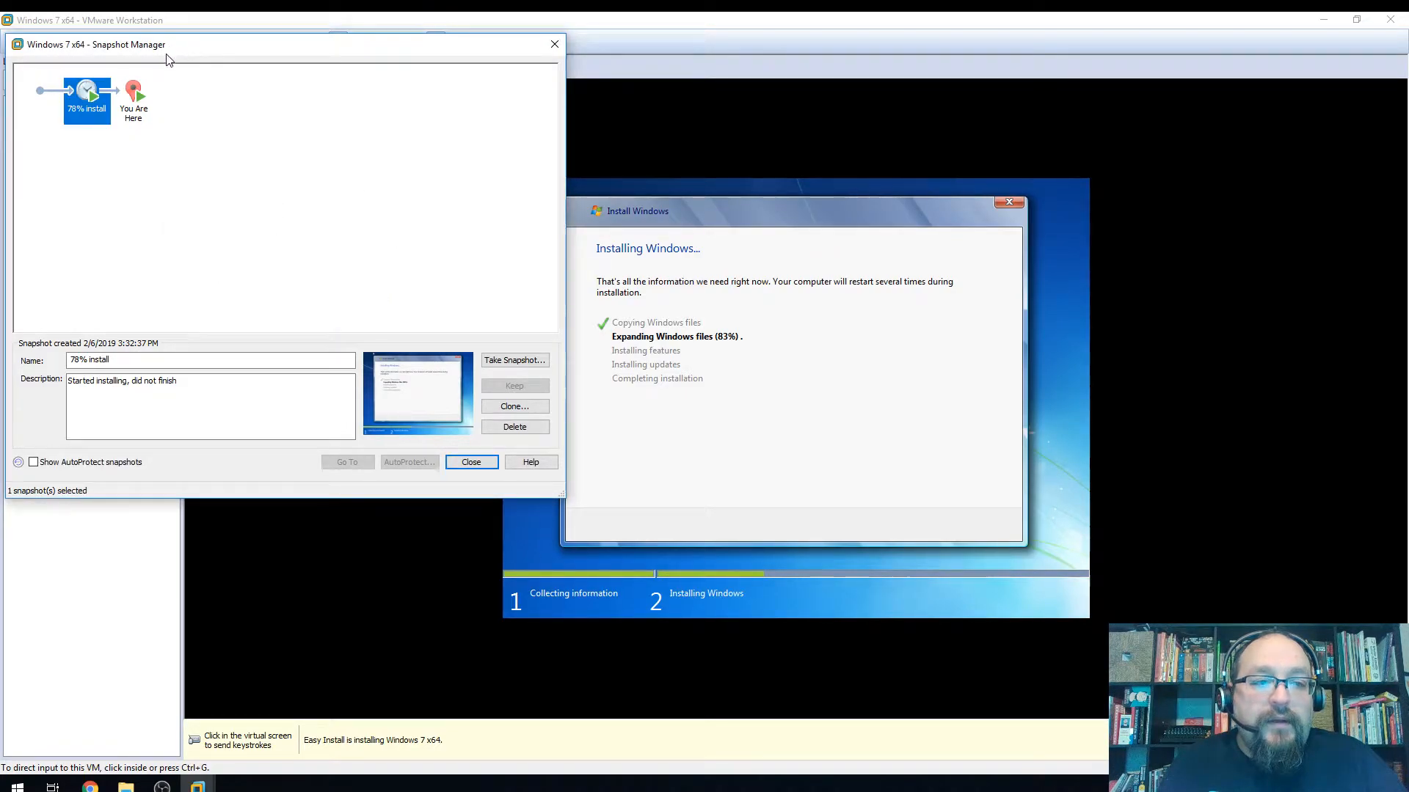
# Power on Windows 7 x64, dismiss the Removable Devices notice, and briefly reopen Snapshot Manager
pyautogui.click(554, 46)
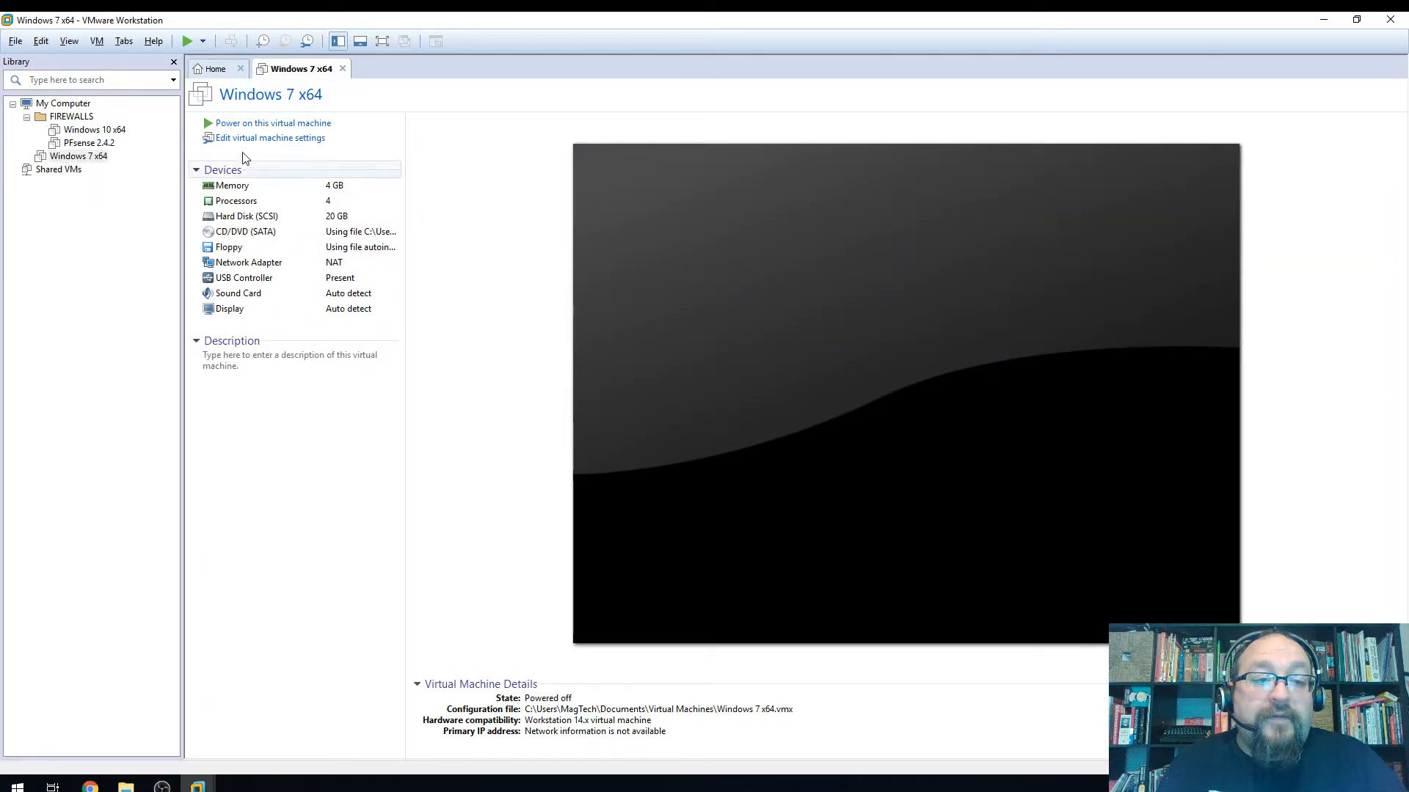
pyautogui.click(221, 126)
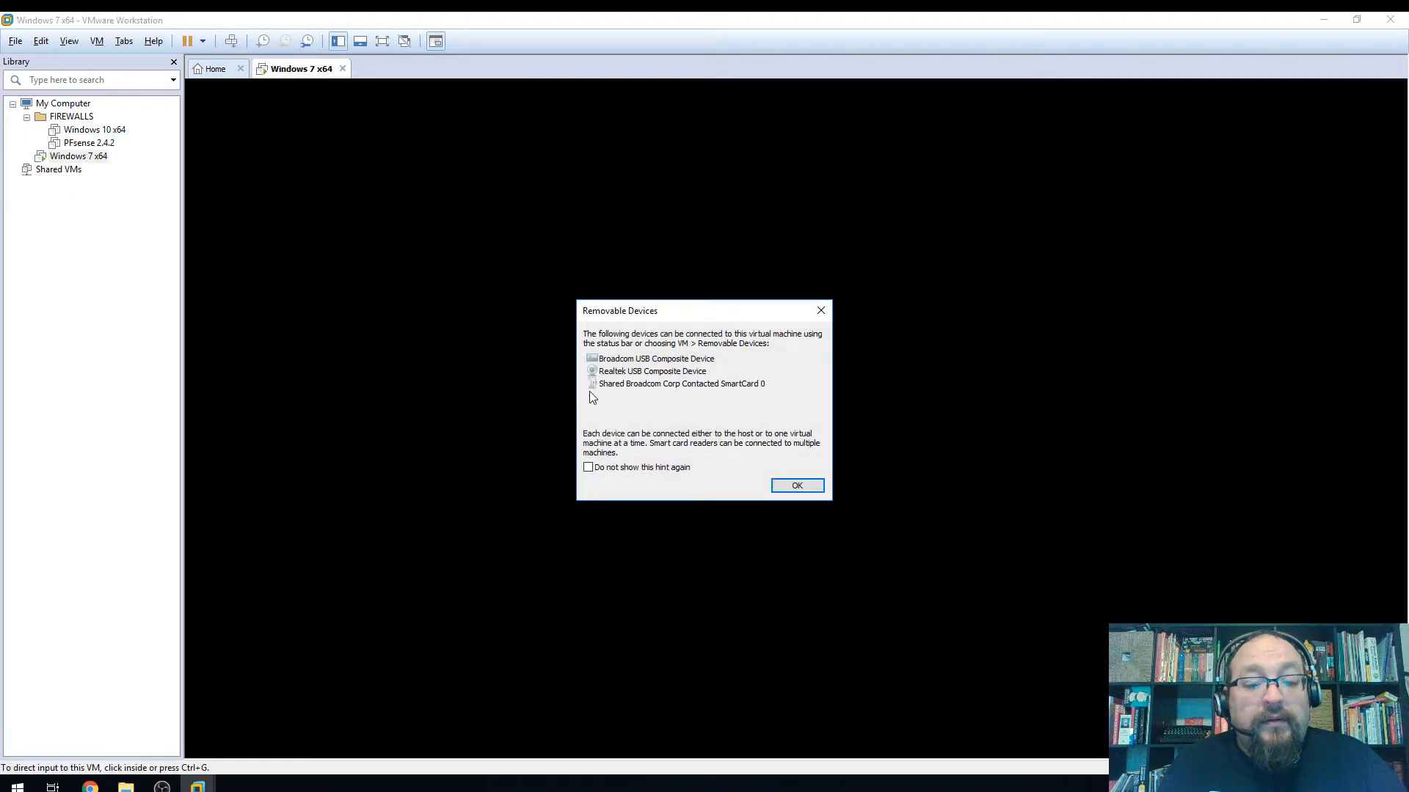
pyautogui.click(798, 485)
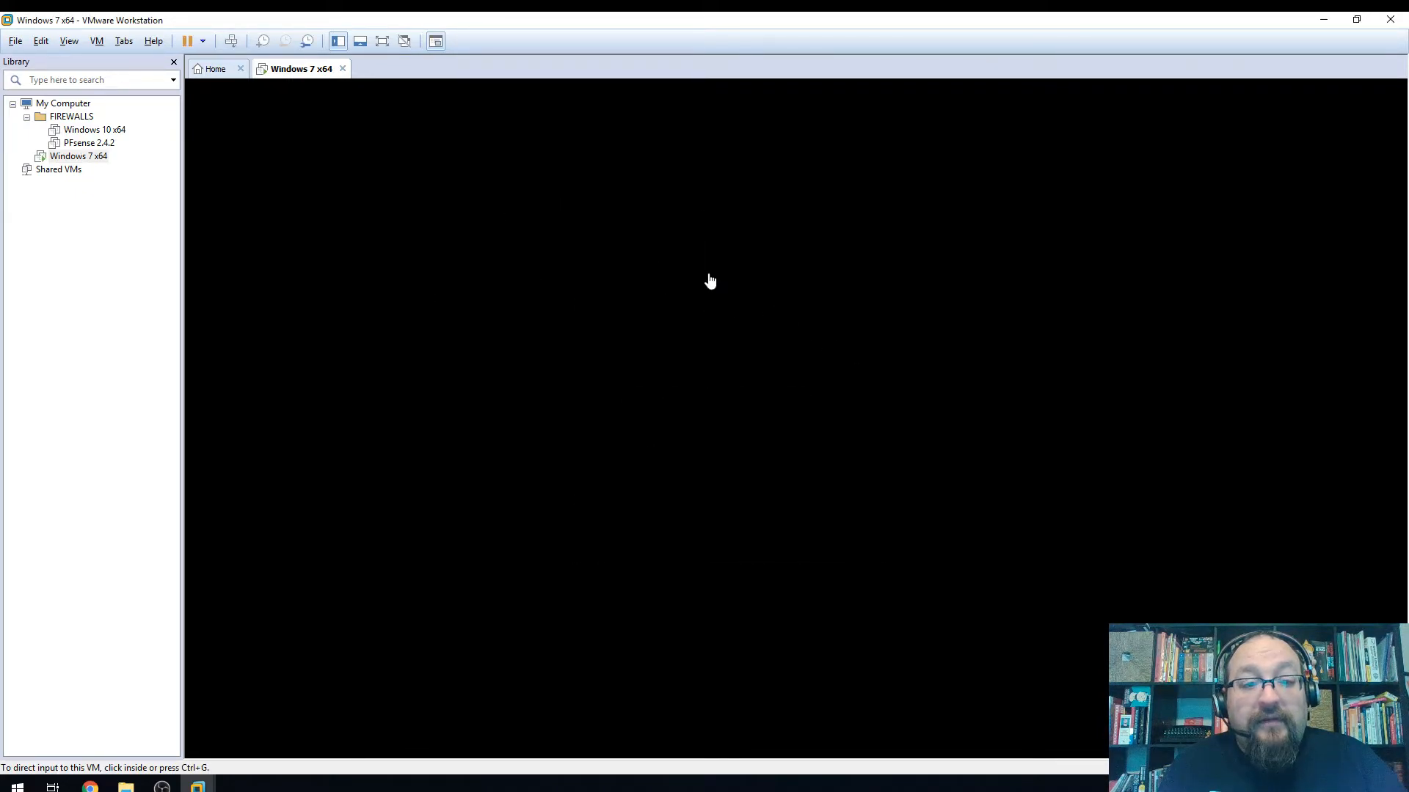
pyautogui.click(307, 41)
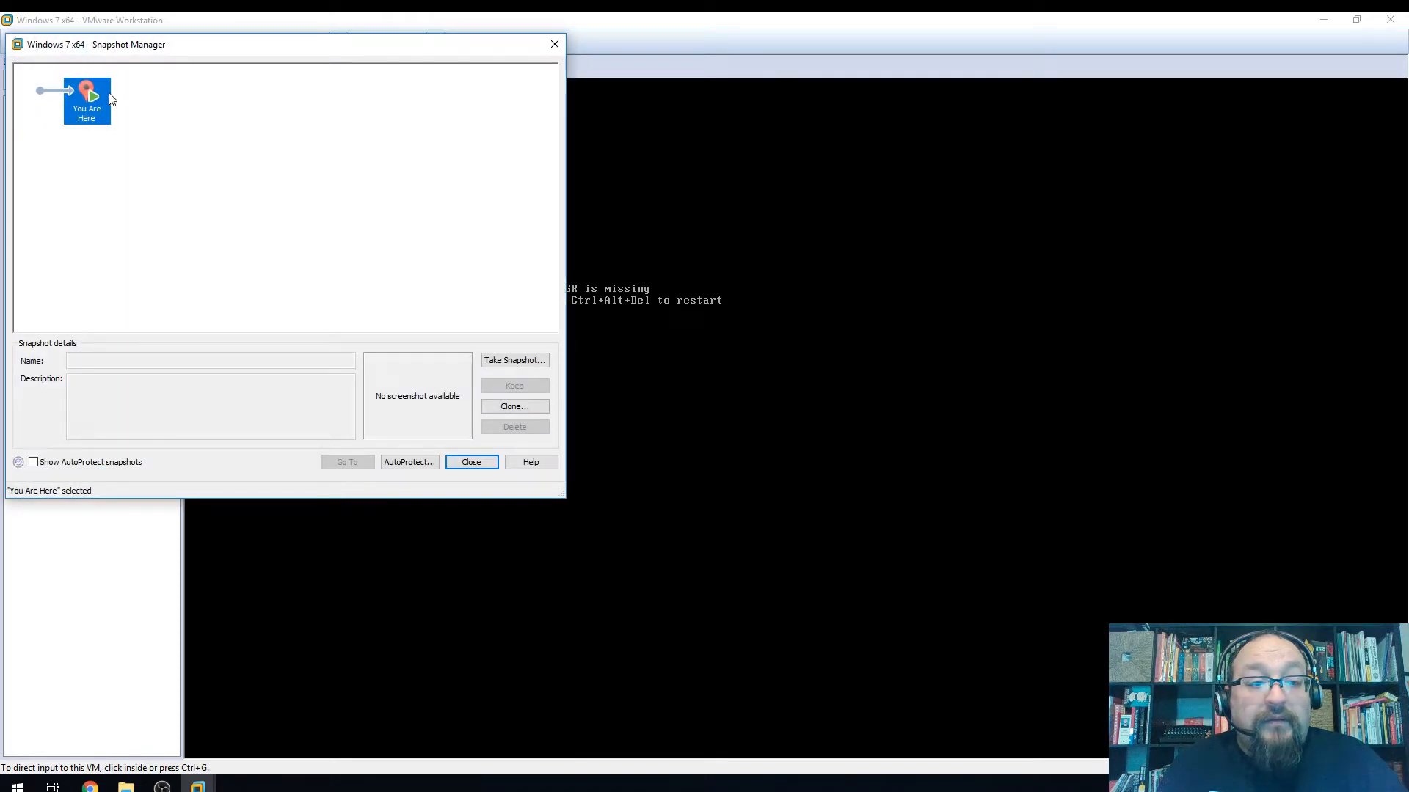
pyautogui.click(477, 464)
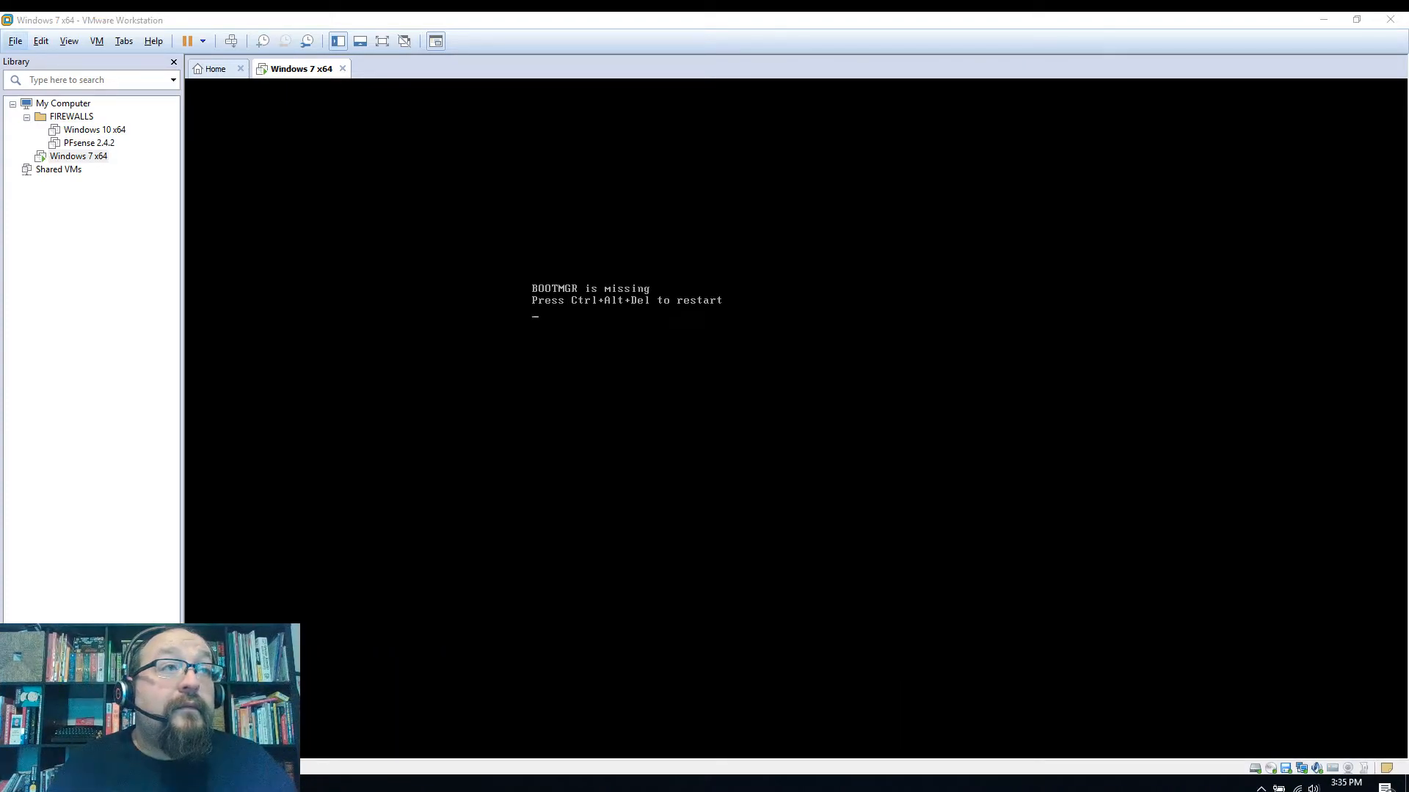
# Restart the Windows 7 x64 guest with Ctrl+Alt+Insert; it boots back to 'BOOTMGR is missing'
pyautogui.click(953, 375)
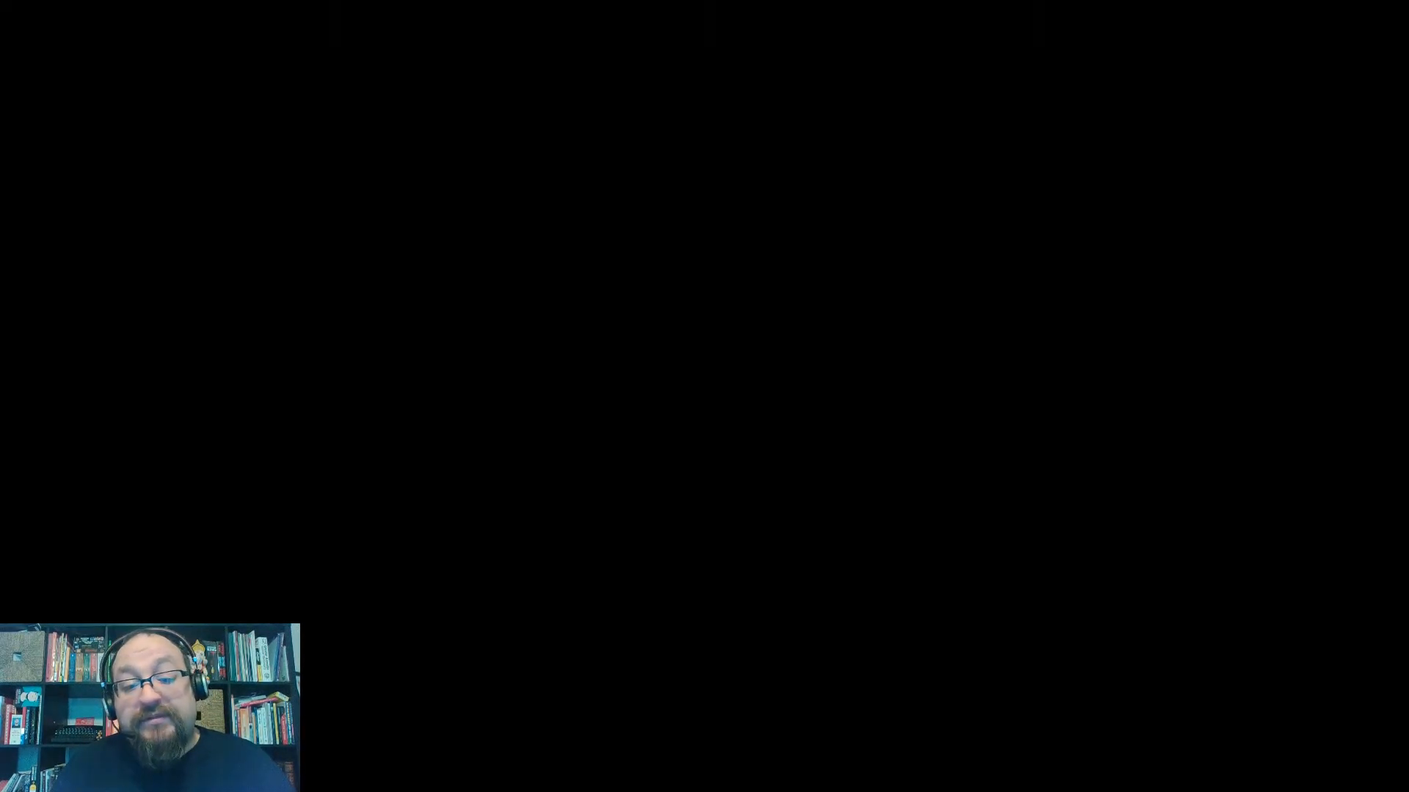
pyautogui.press('Escape')
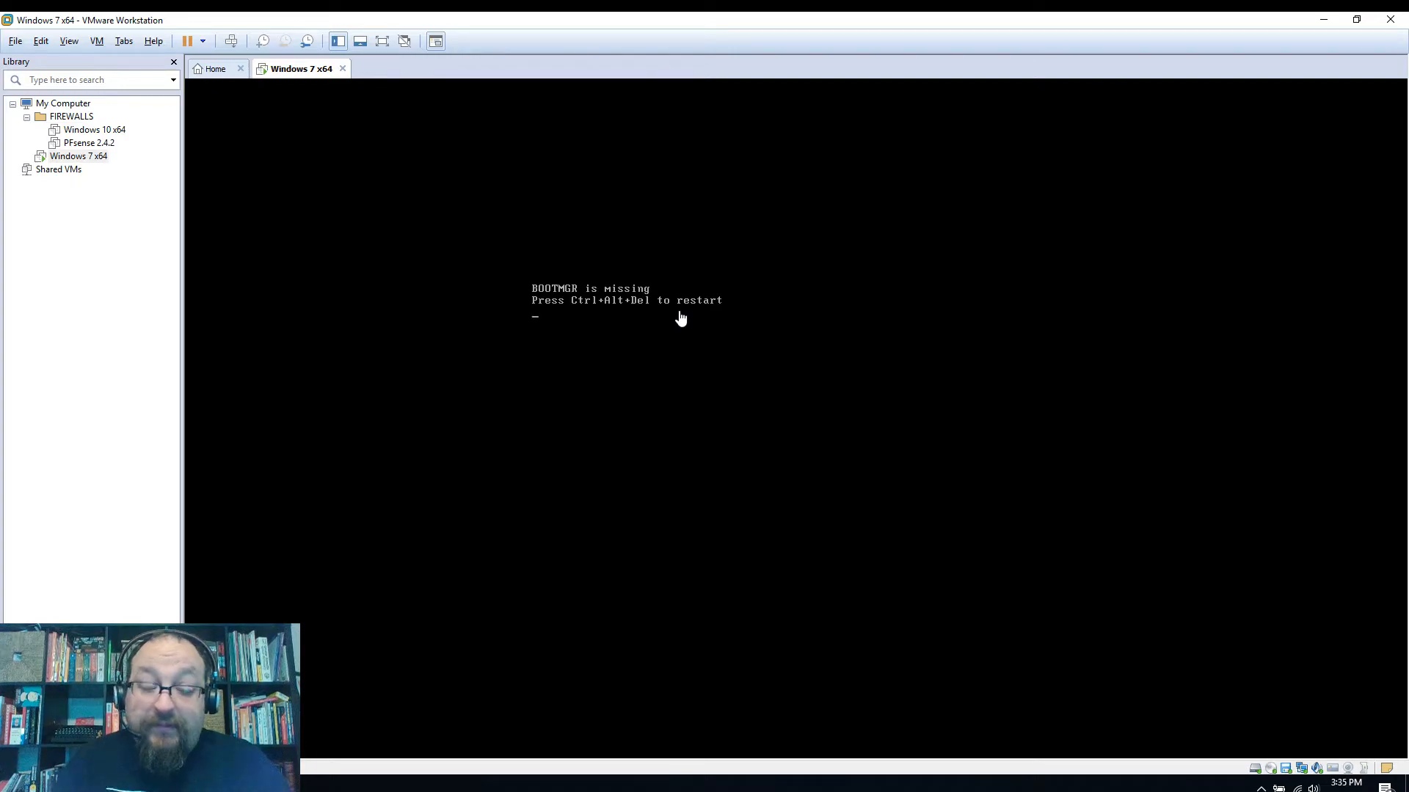
pyautogui.click(627, 336)
pyautogui.press('ctrl+alt+Insert')
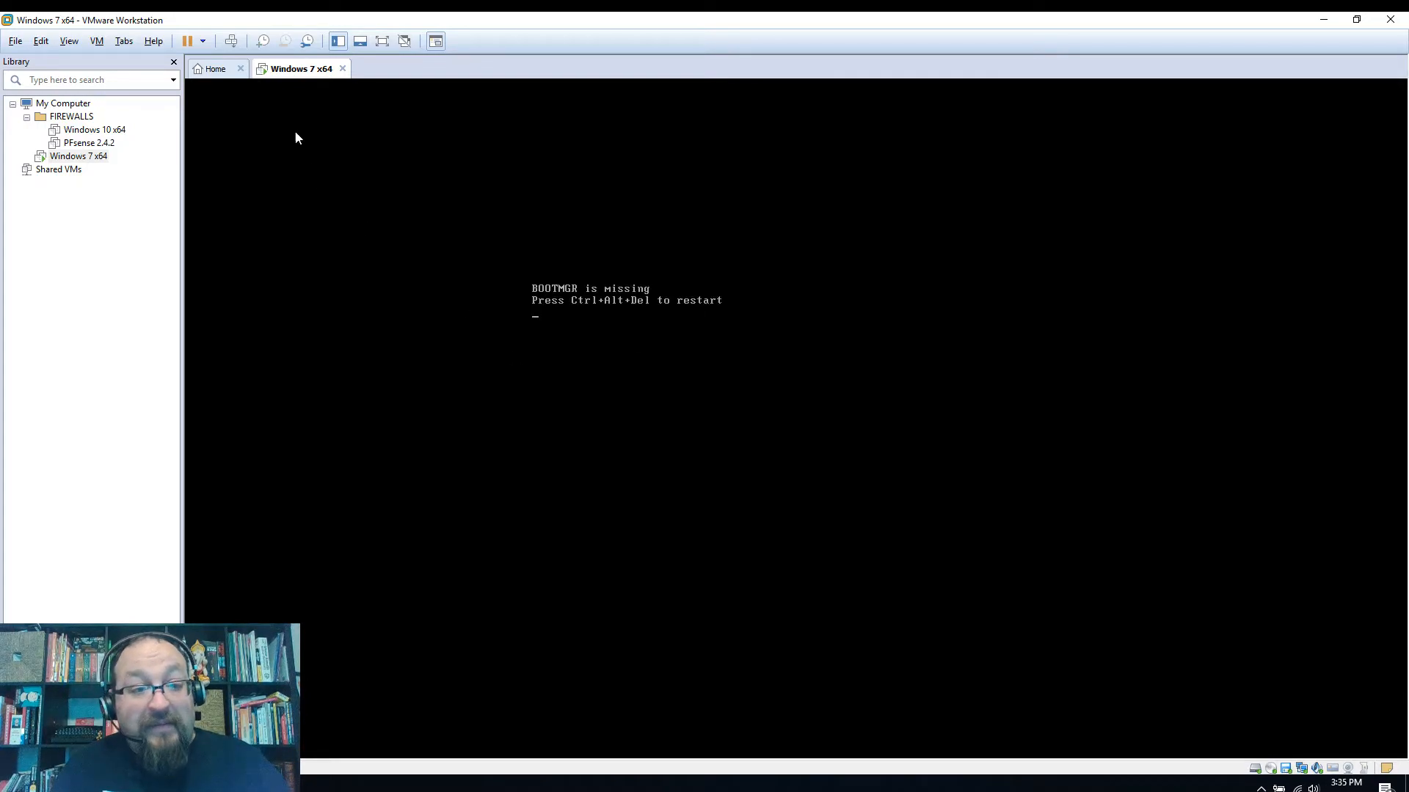
# In Windows 7 x64's settings, point the CD/DVD (SATA) drive to Win7_Pro_SP1_English_COEM_x64.iso
pyautogui.rightClick(74, 157)
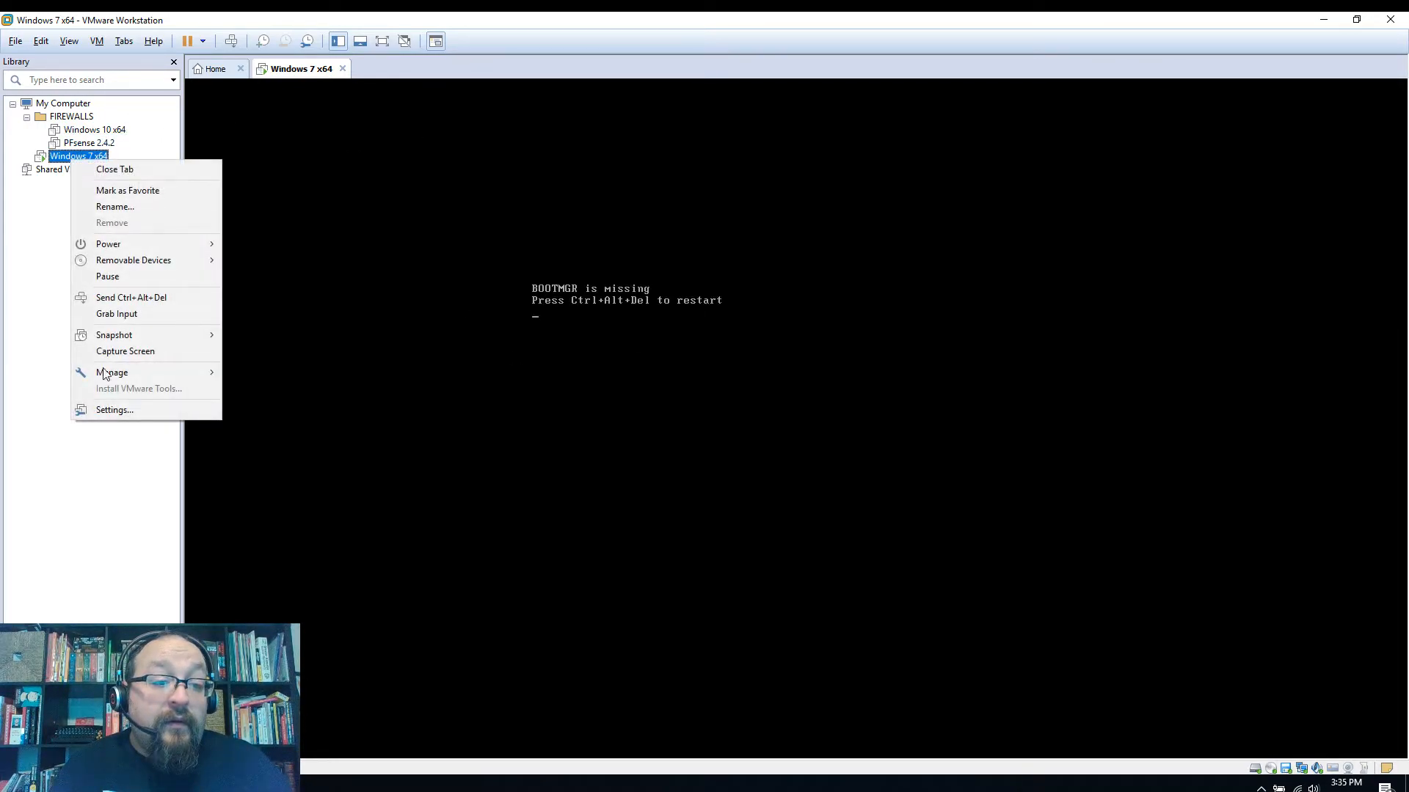
pyautogui.click(111, 410)
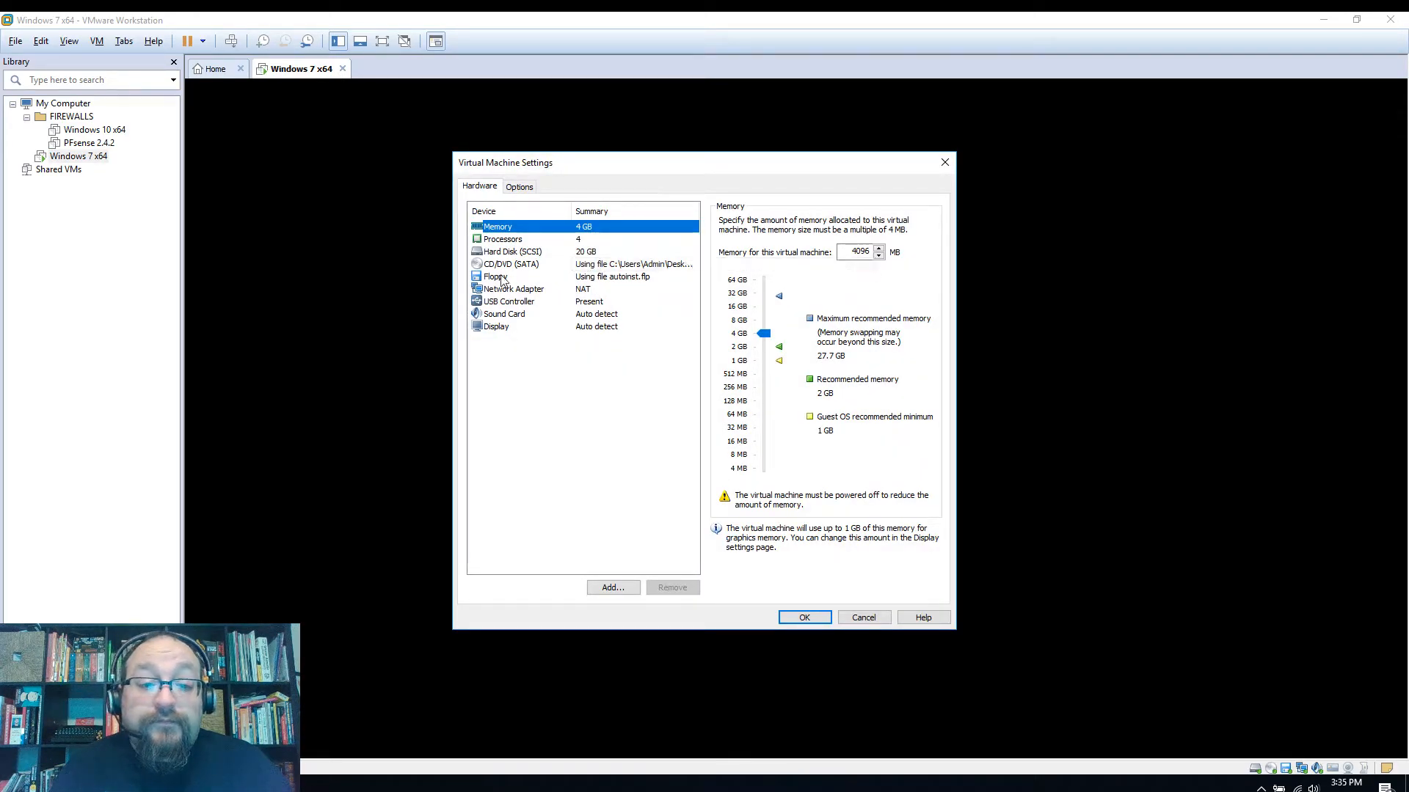
pyautogui.click(506, 264)
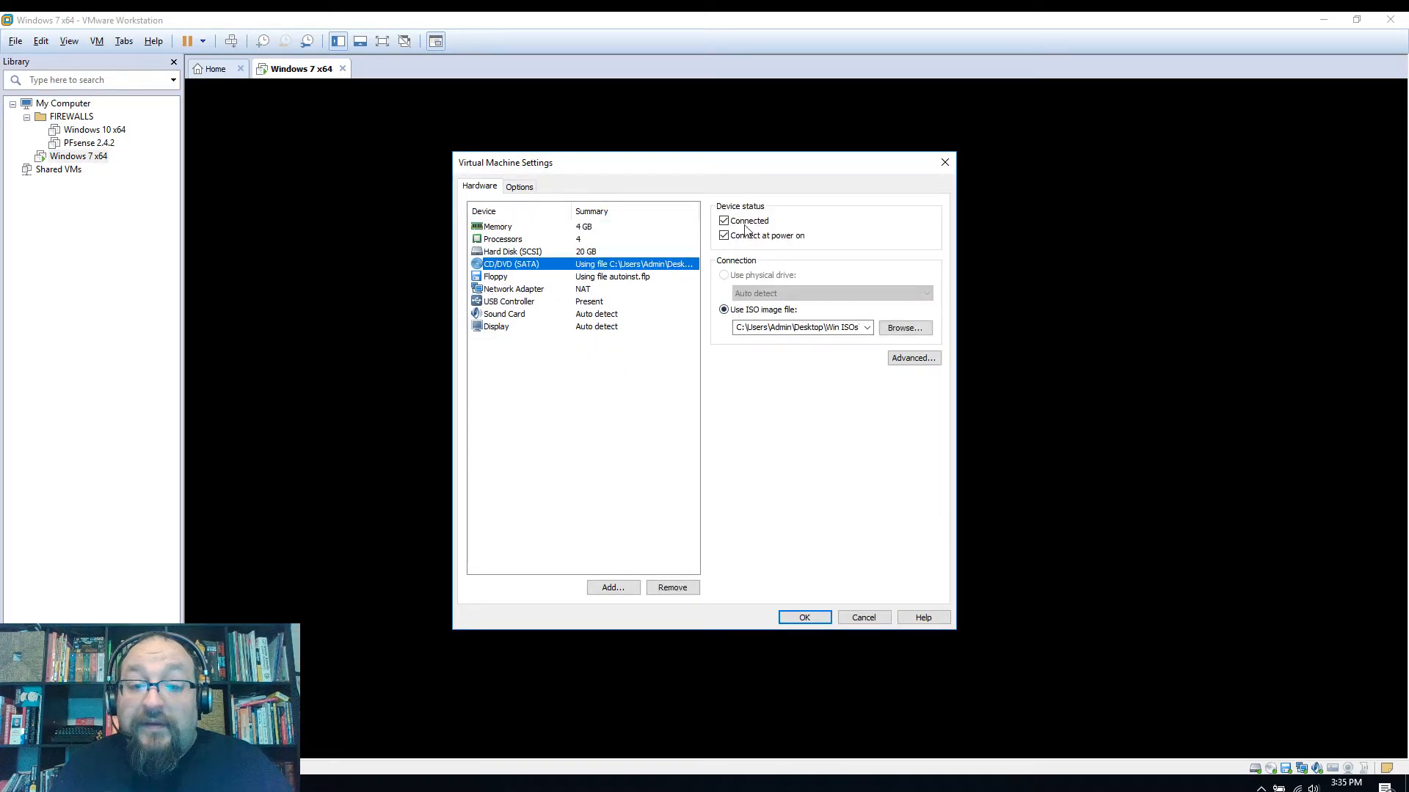
pyautogui.click(899, 328)
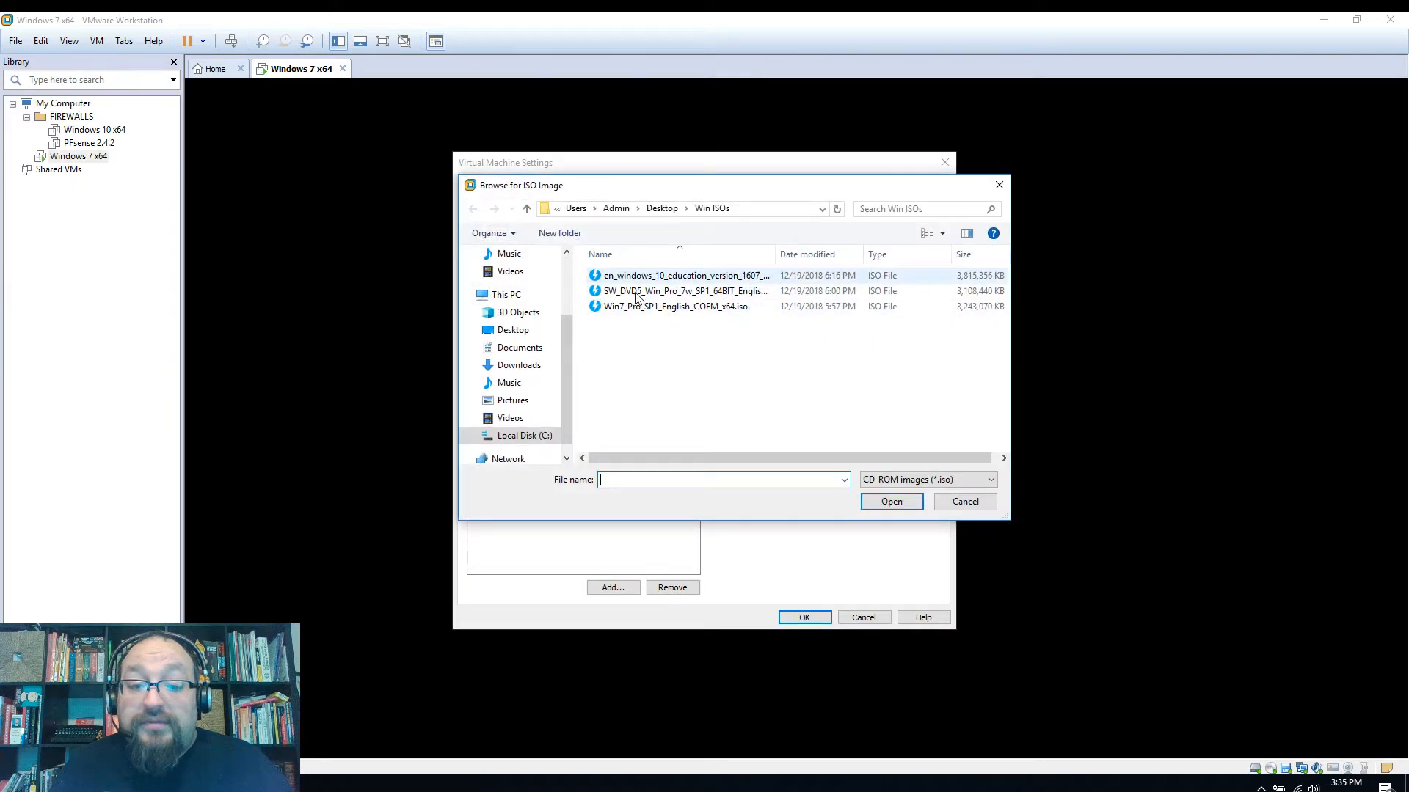
pyautogui.click(657, 308)
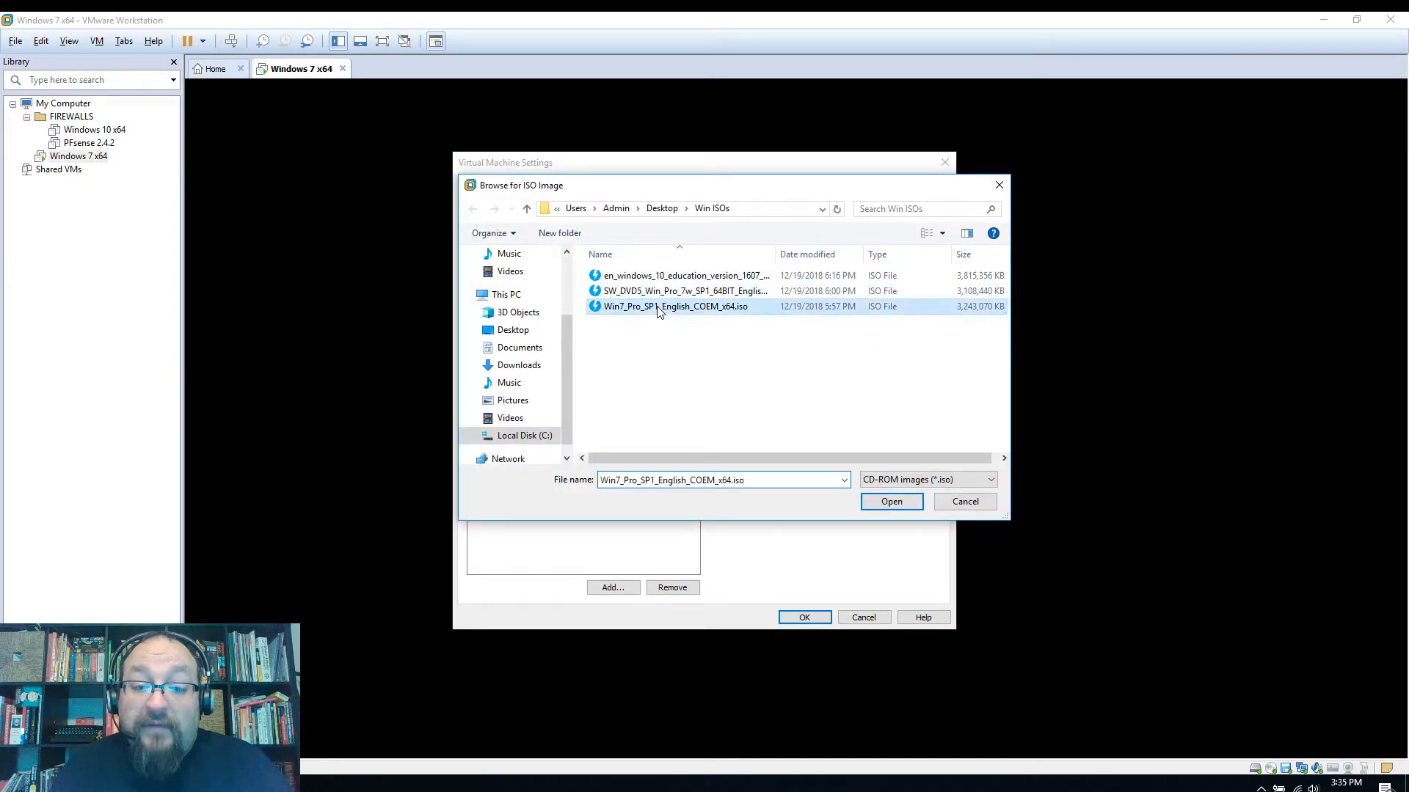
pyautogui.click(910, 504)
pyautogui.click(805, 617)
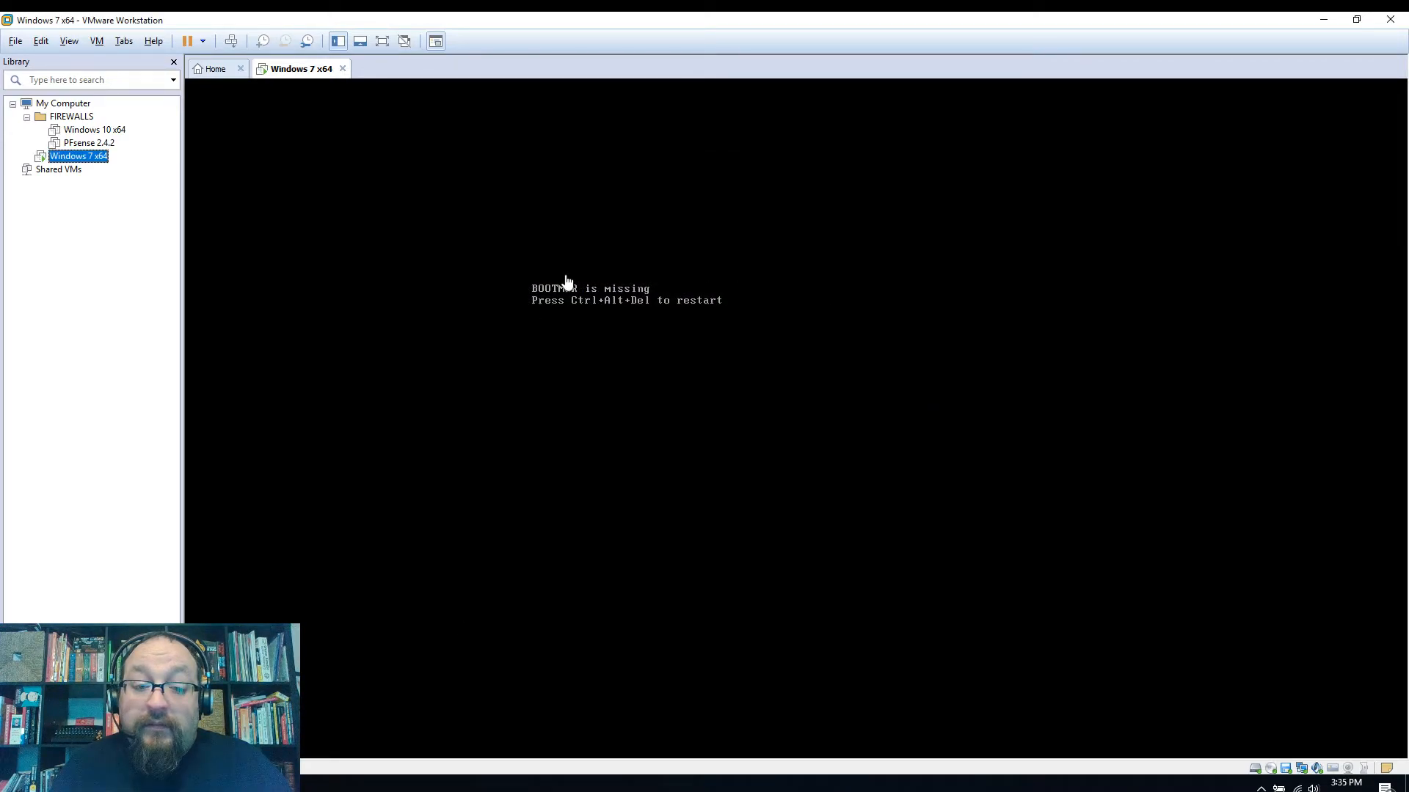
# Shut down the Windows 7 x64 guest, then use Power On to Firmware to restart it
pyautogui.click(203, 42)
pyautogui.click(219, 77)
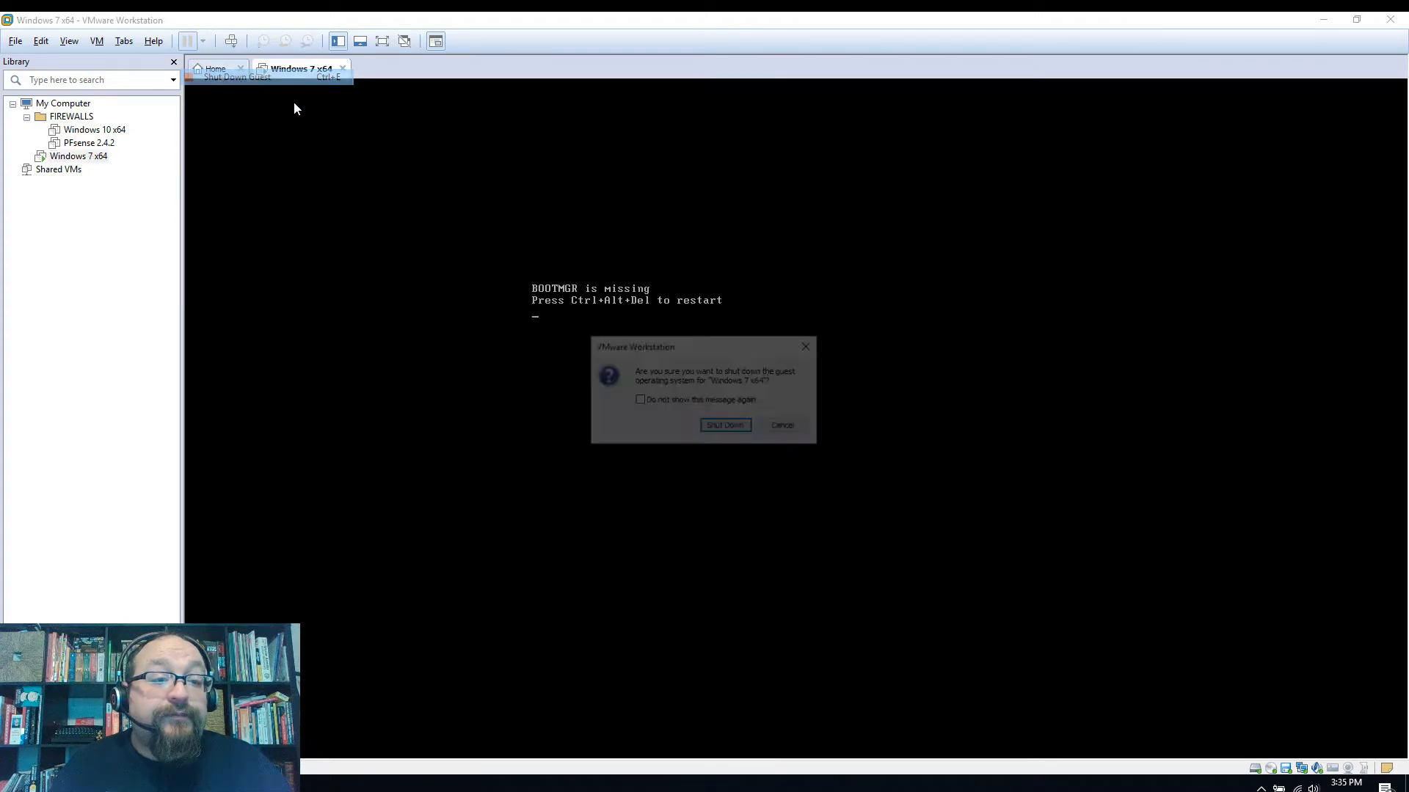
pyautogui.click(747, 425)
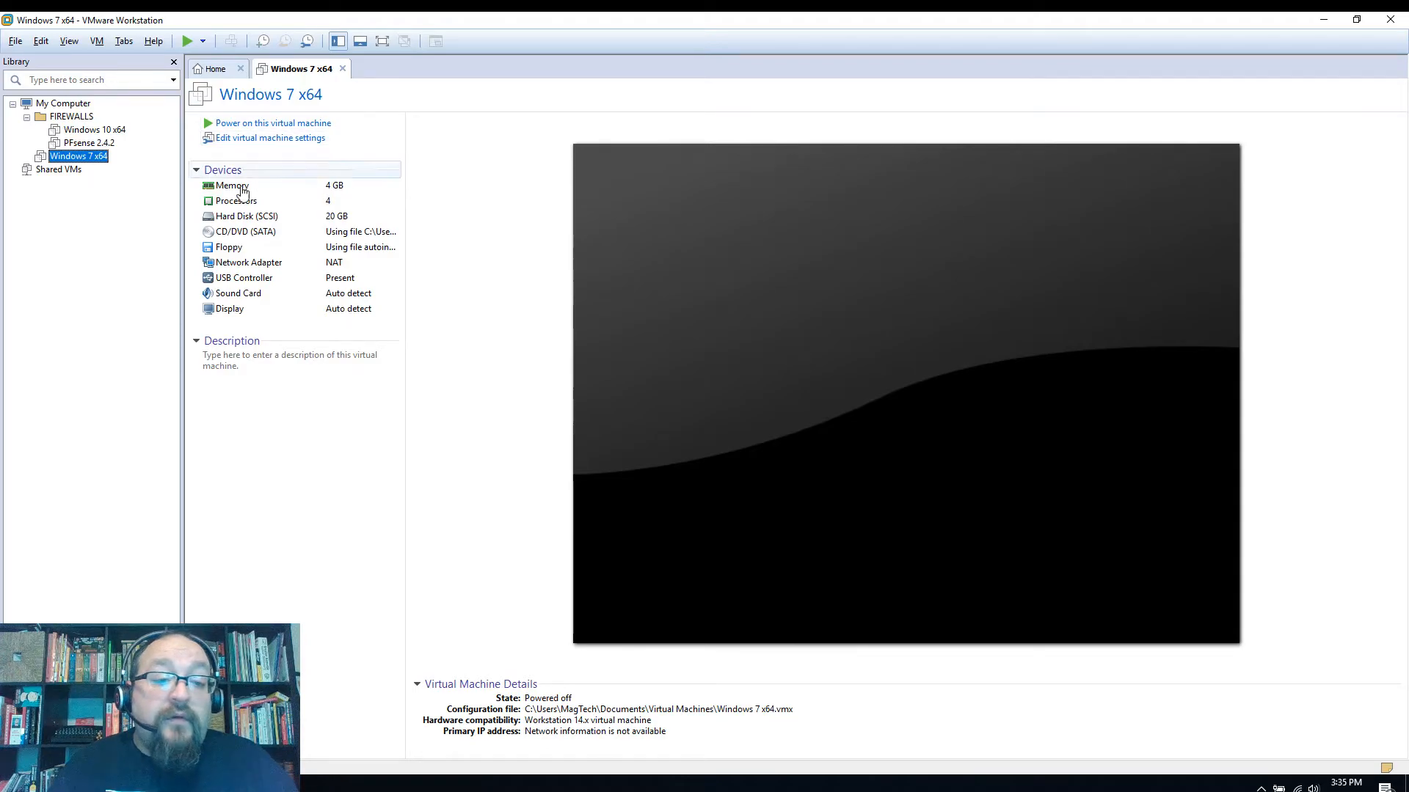
pyautogui.click(203, 41)
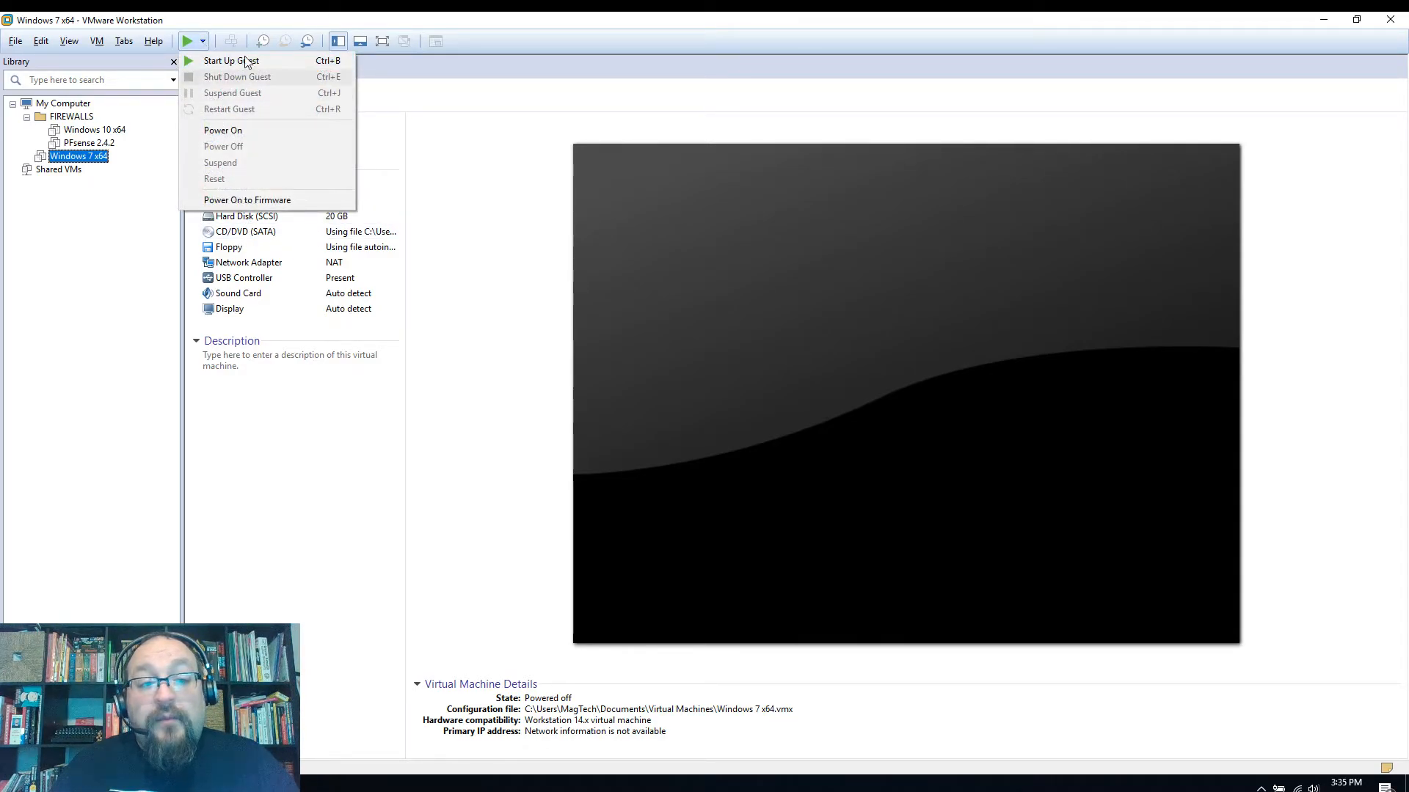
pyautogui.click(247, 204)
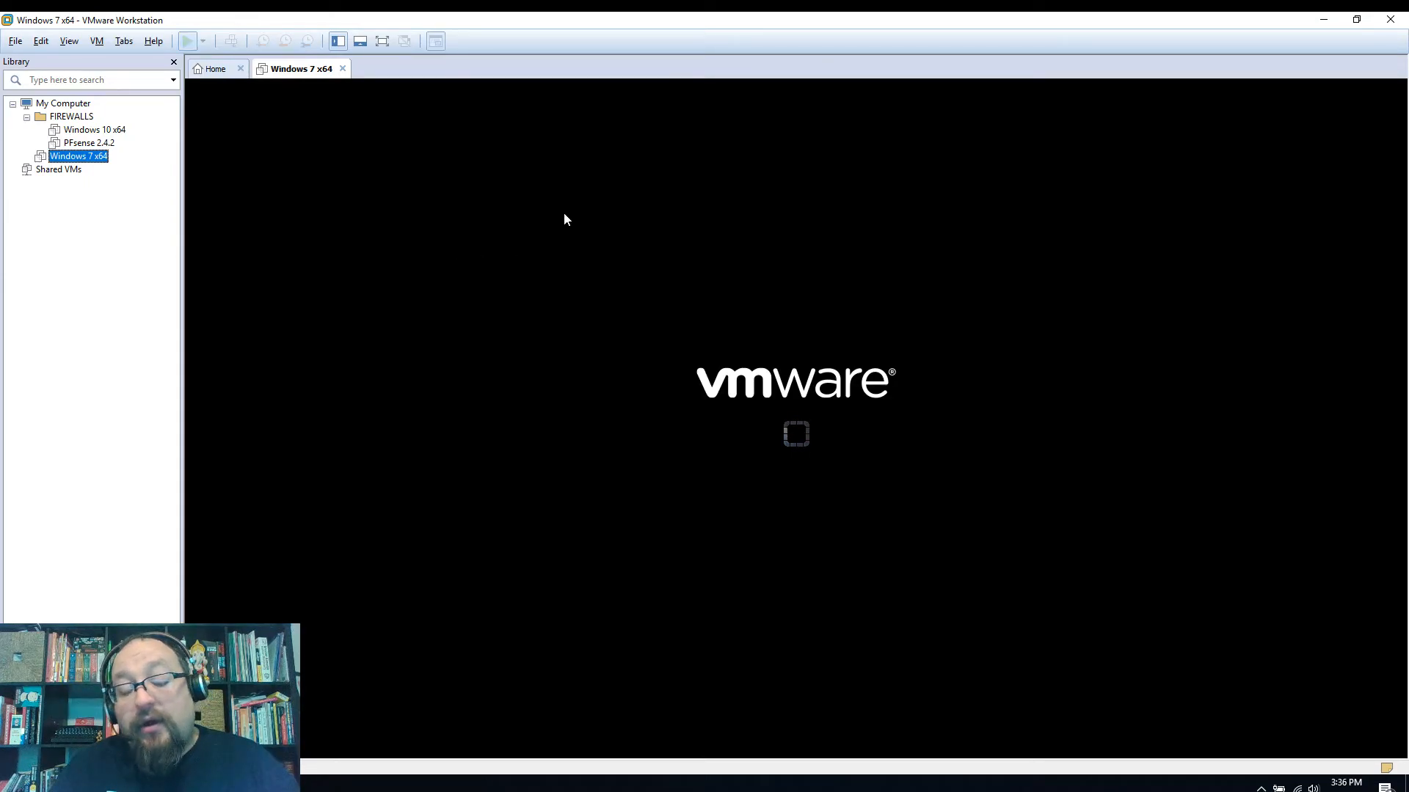
# Dismiss the Removable Devices notice and step through the BIOS Advanced, Security, Boot and Exit pages
pyautogui.click(797, 487)
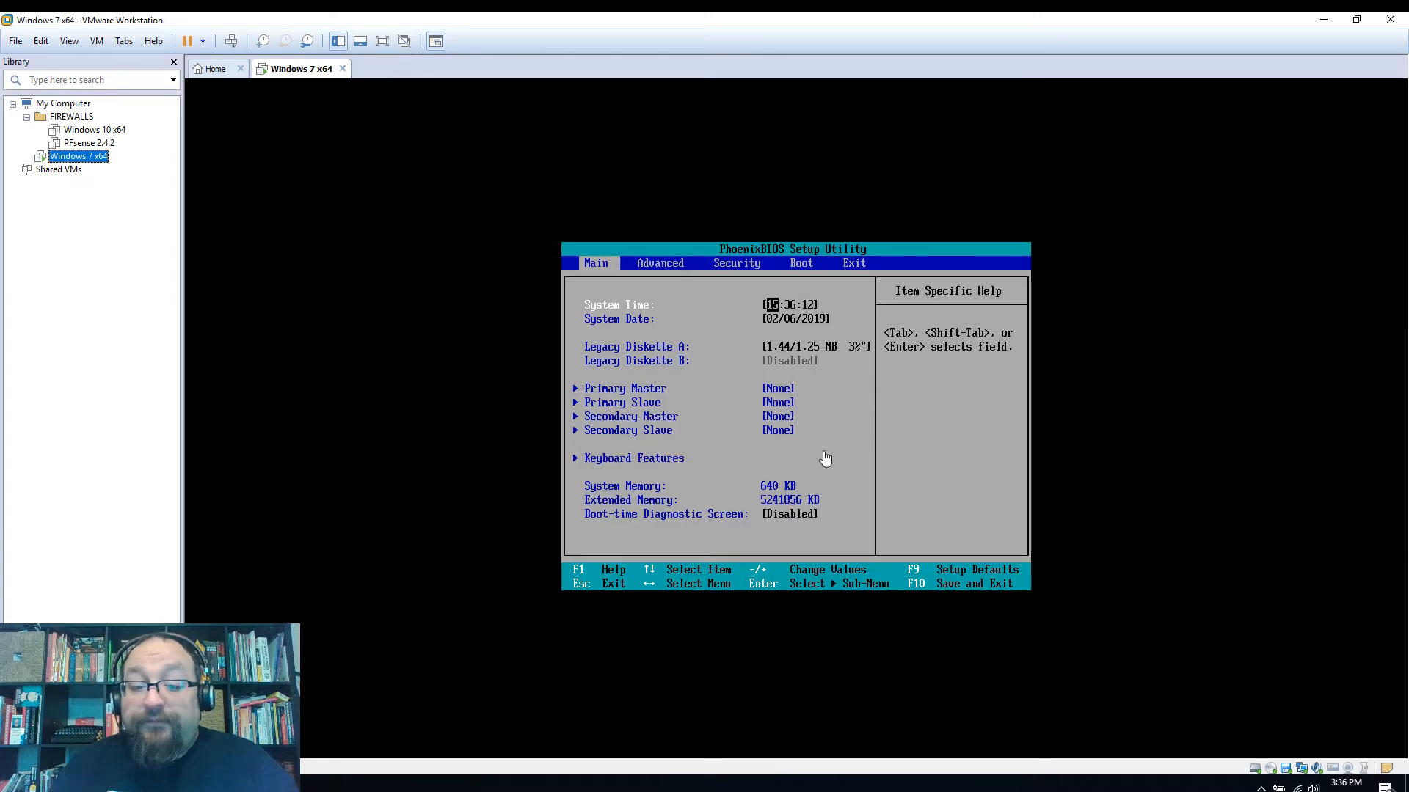
pyautogui.click(671, 283)
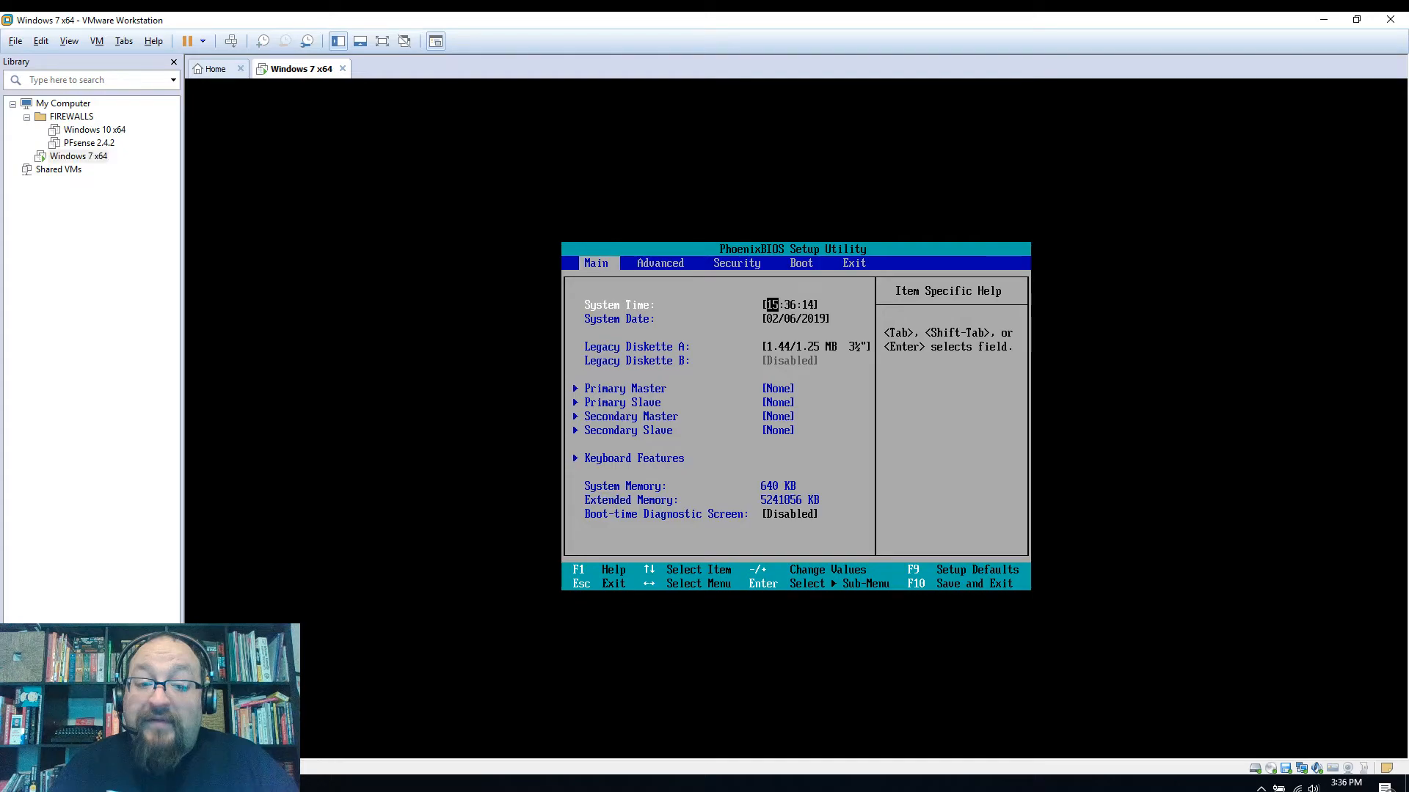
pyautogui.press('Right')
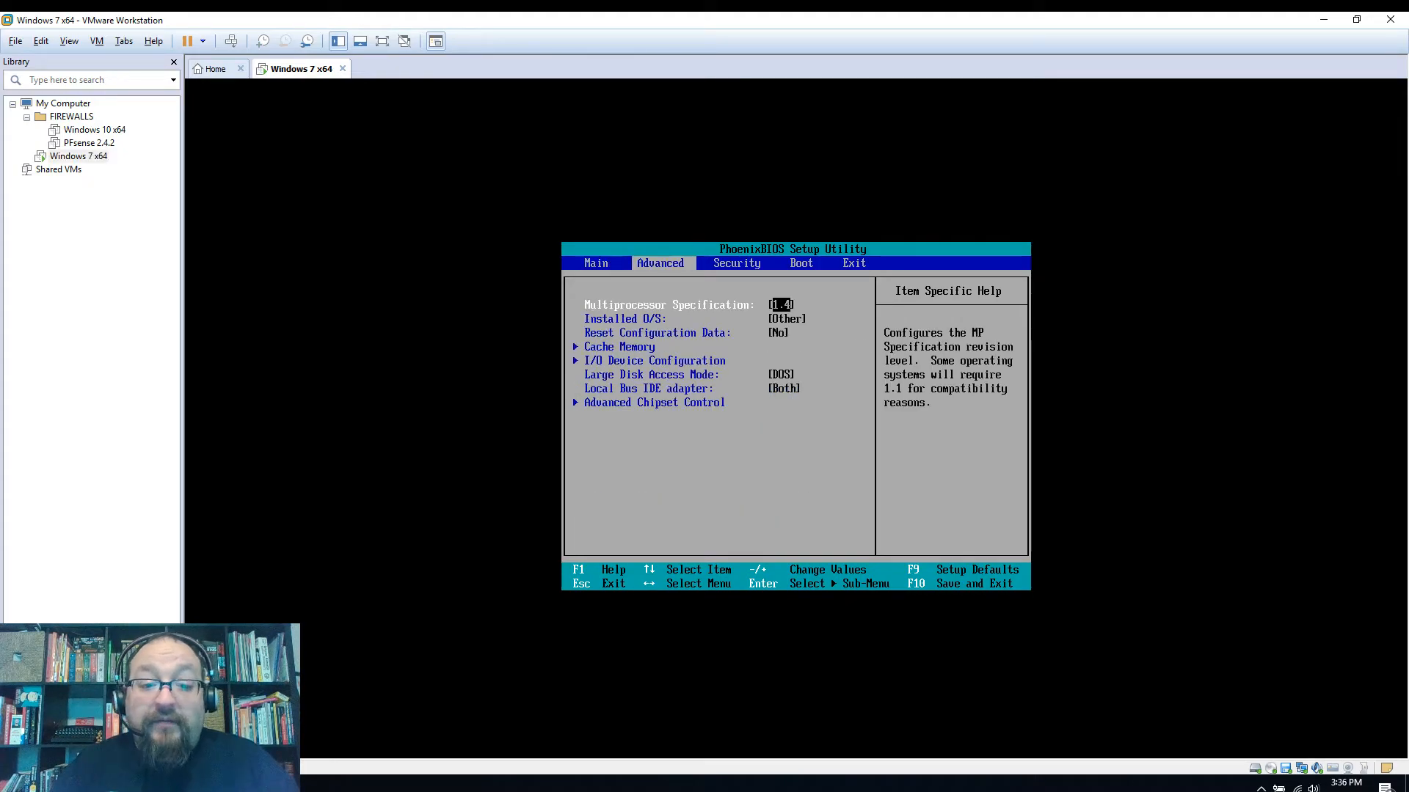
pyautogui.press('Right')
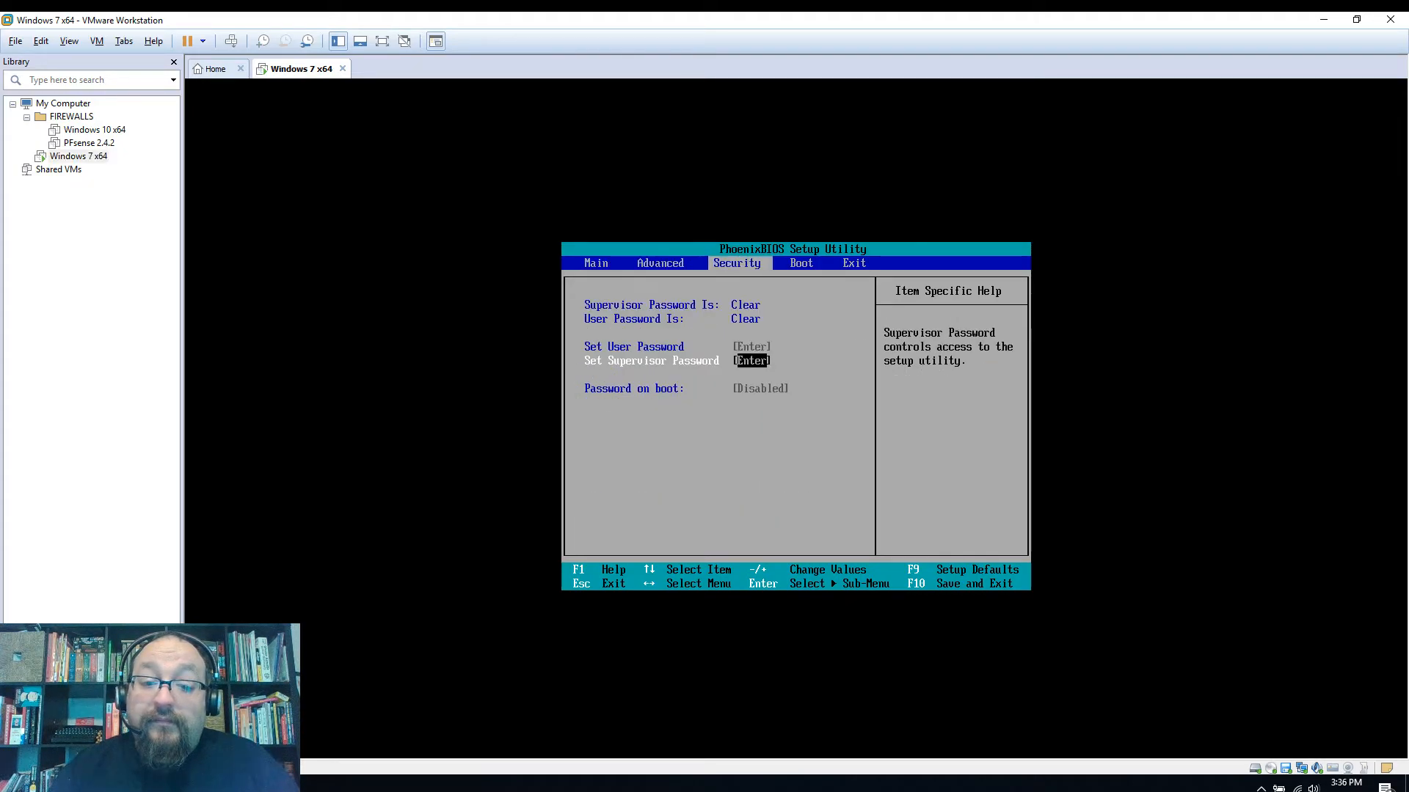
pyautogui.press('Right')
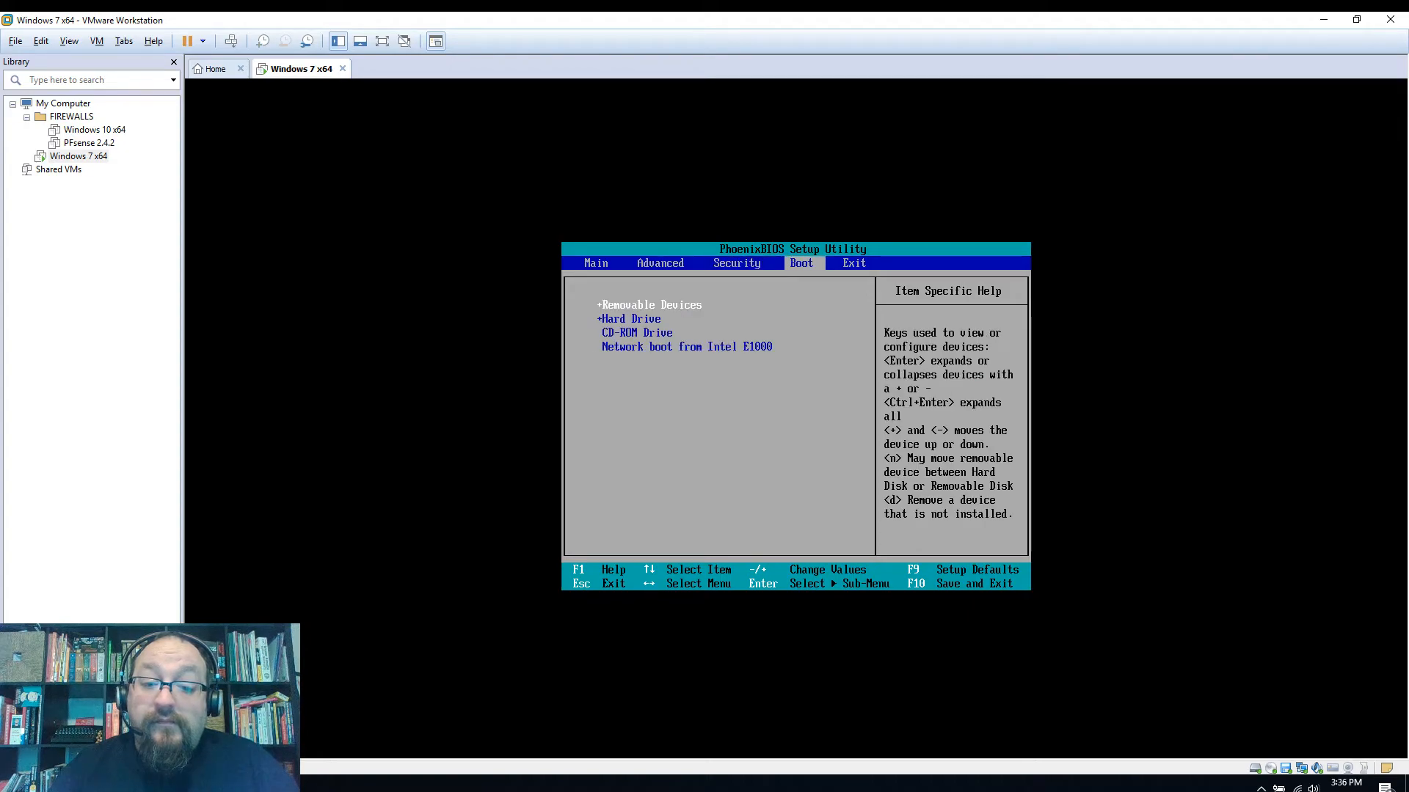
pyautogui.press('Right')
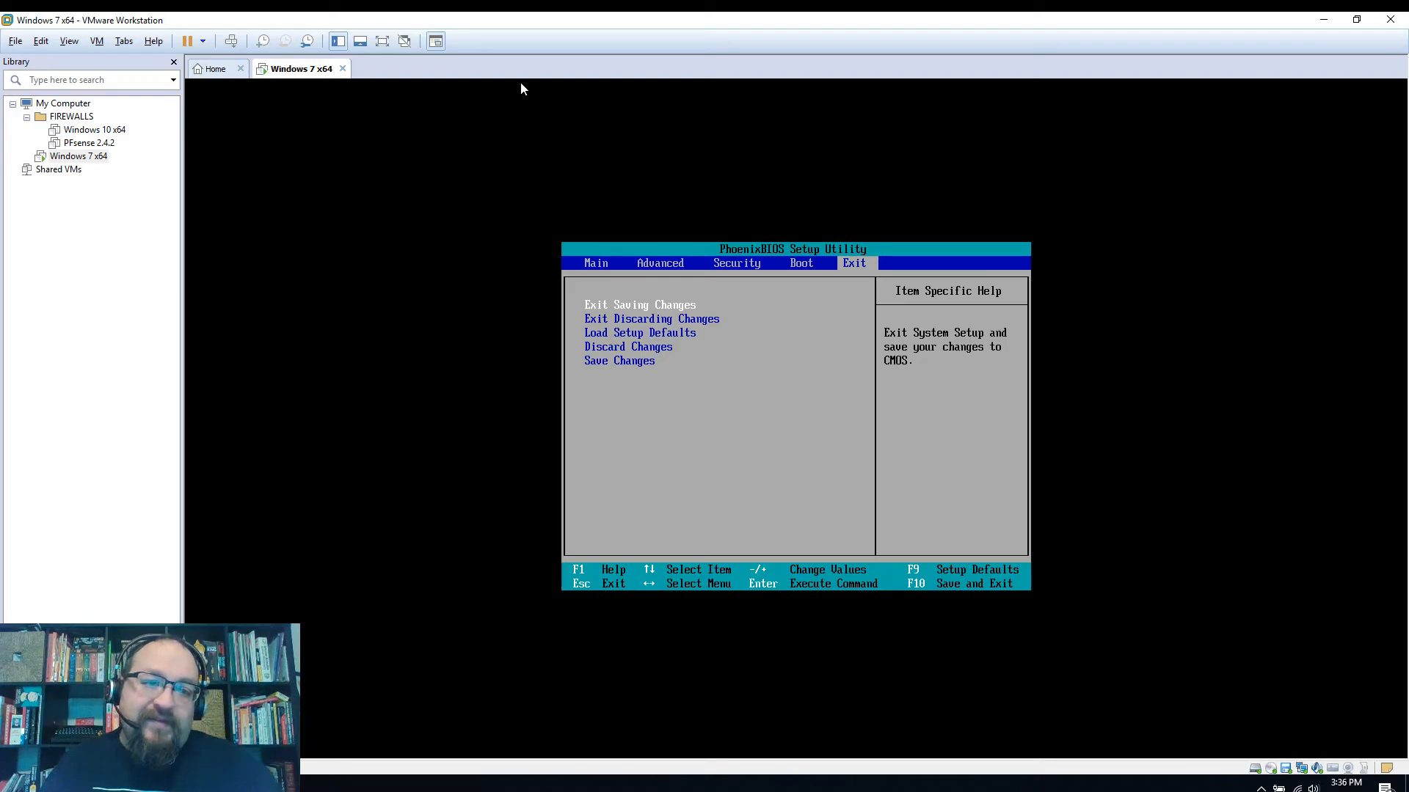
# Look through the VM tab's menu options, then close the menu
pyautogui.click(124, 43)
pyautogui.moveTo(100, 47)
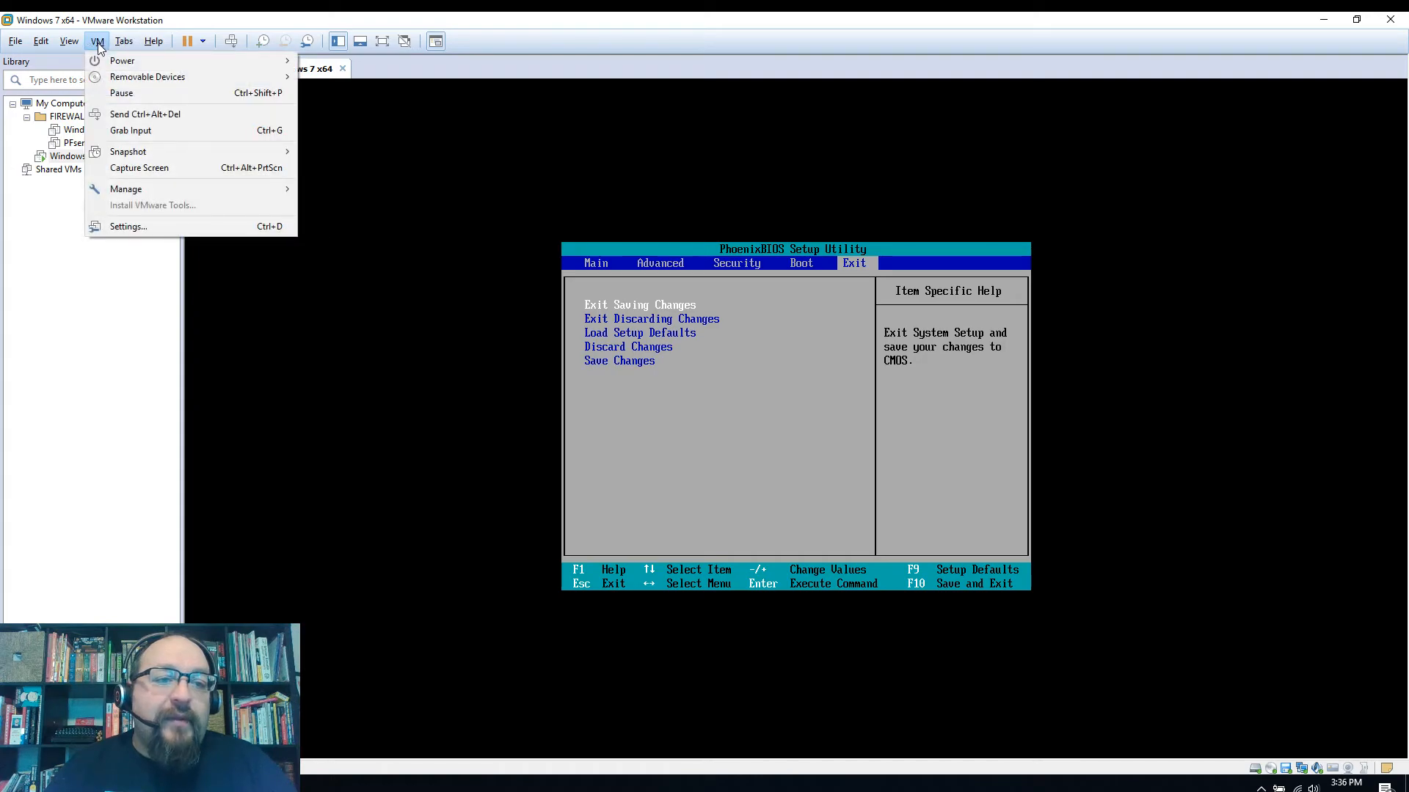
pyautogui.click(69, 253)
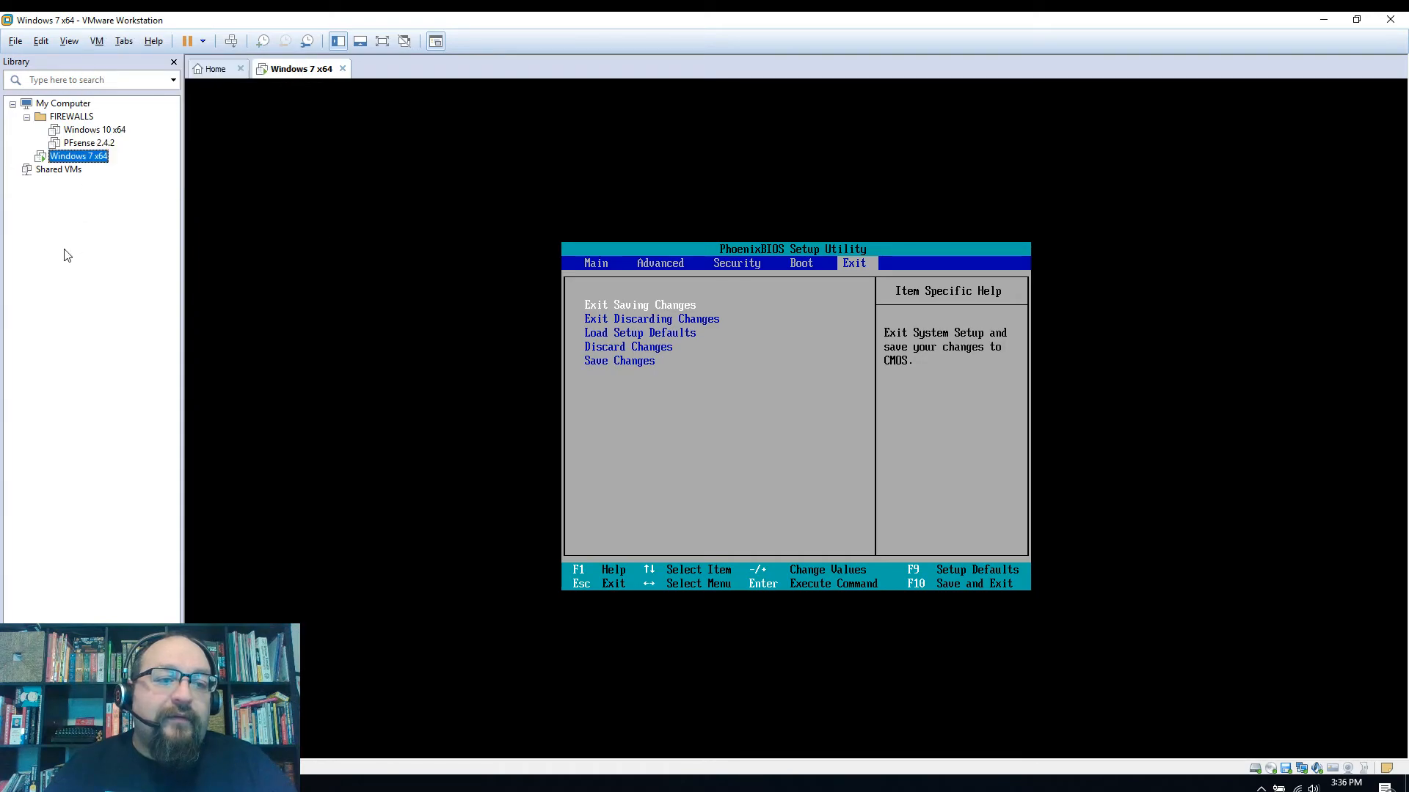
# Create a 'Win 7 Demo' library folder under My Computer and move Windows 7 x64 into it
pyautogui.rightClick(63, 103)
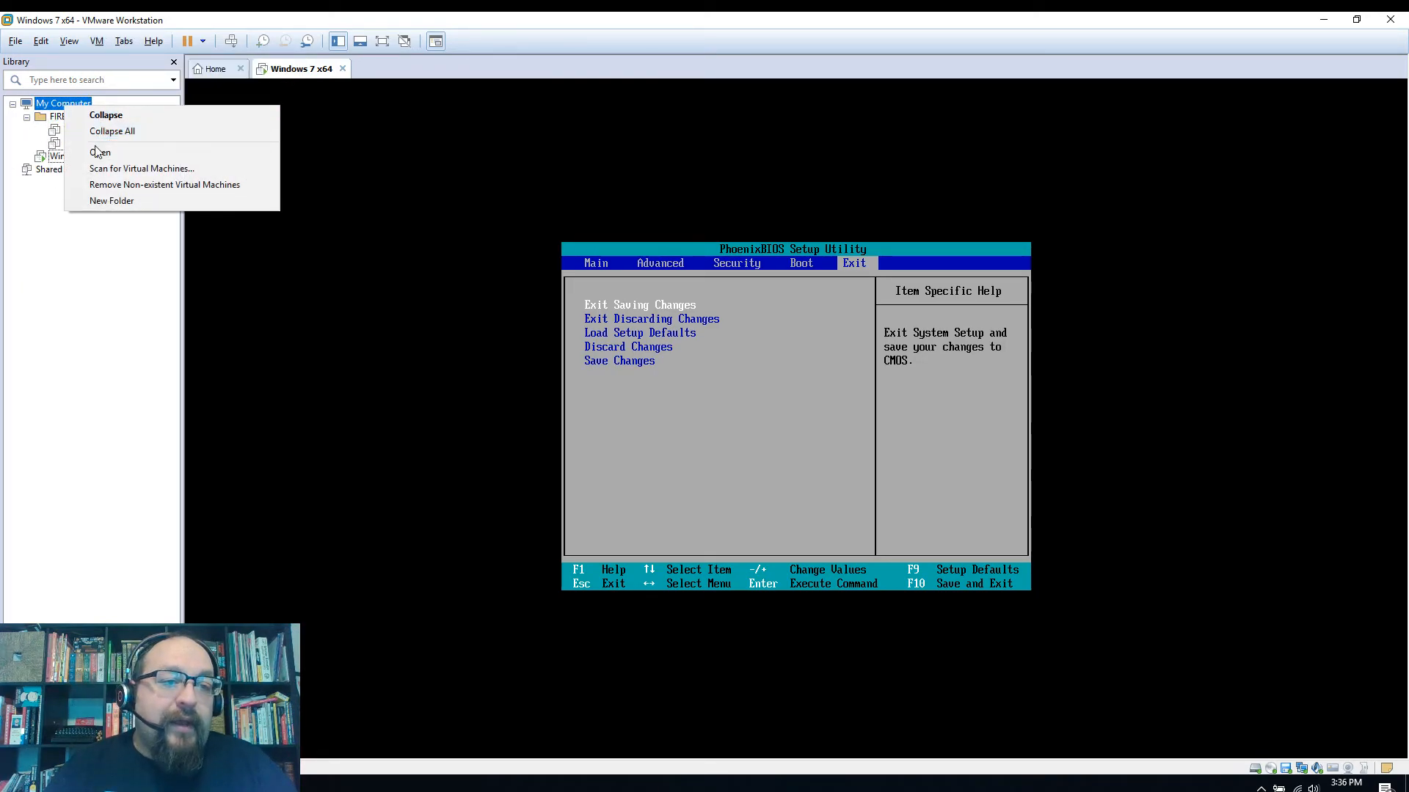
pyautogui.click(116, 203)
pyautogui.write('Win')
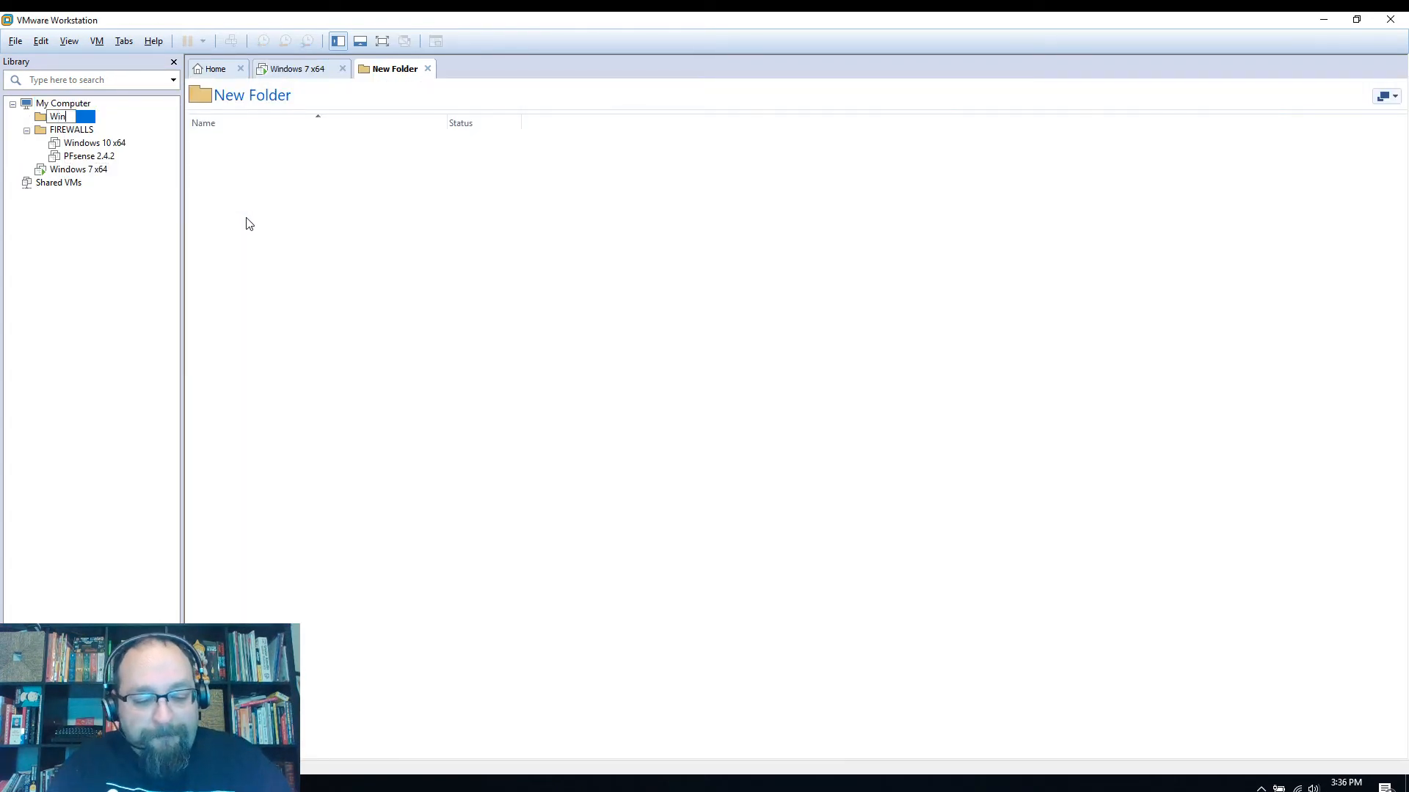
pyautogui.write(' 7 Demo')
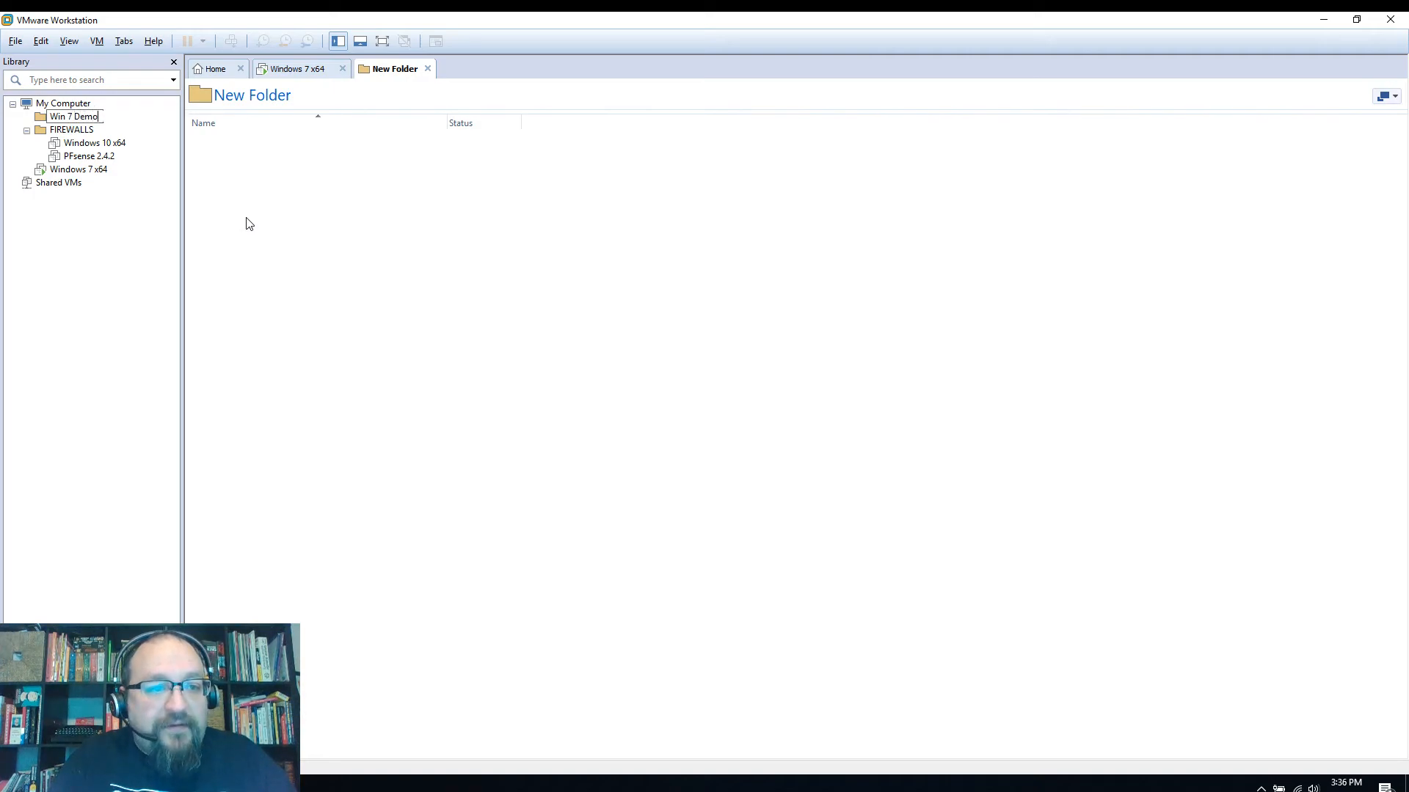
pyautogui.press('Return')
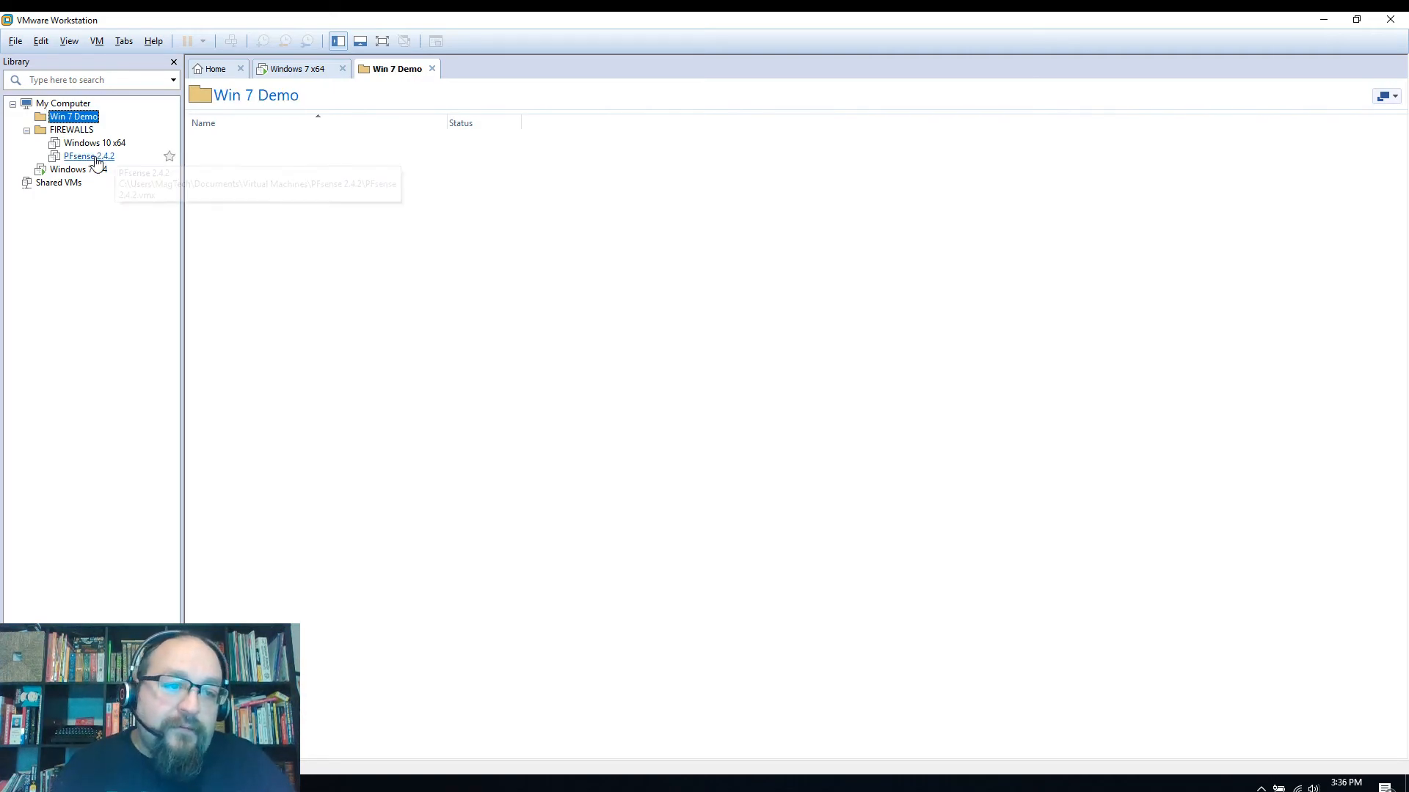
pyautogui.moveTo(74, 169); pyautogui.dragTo(78, 120)
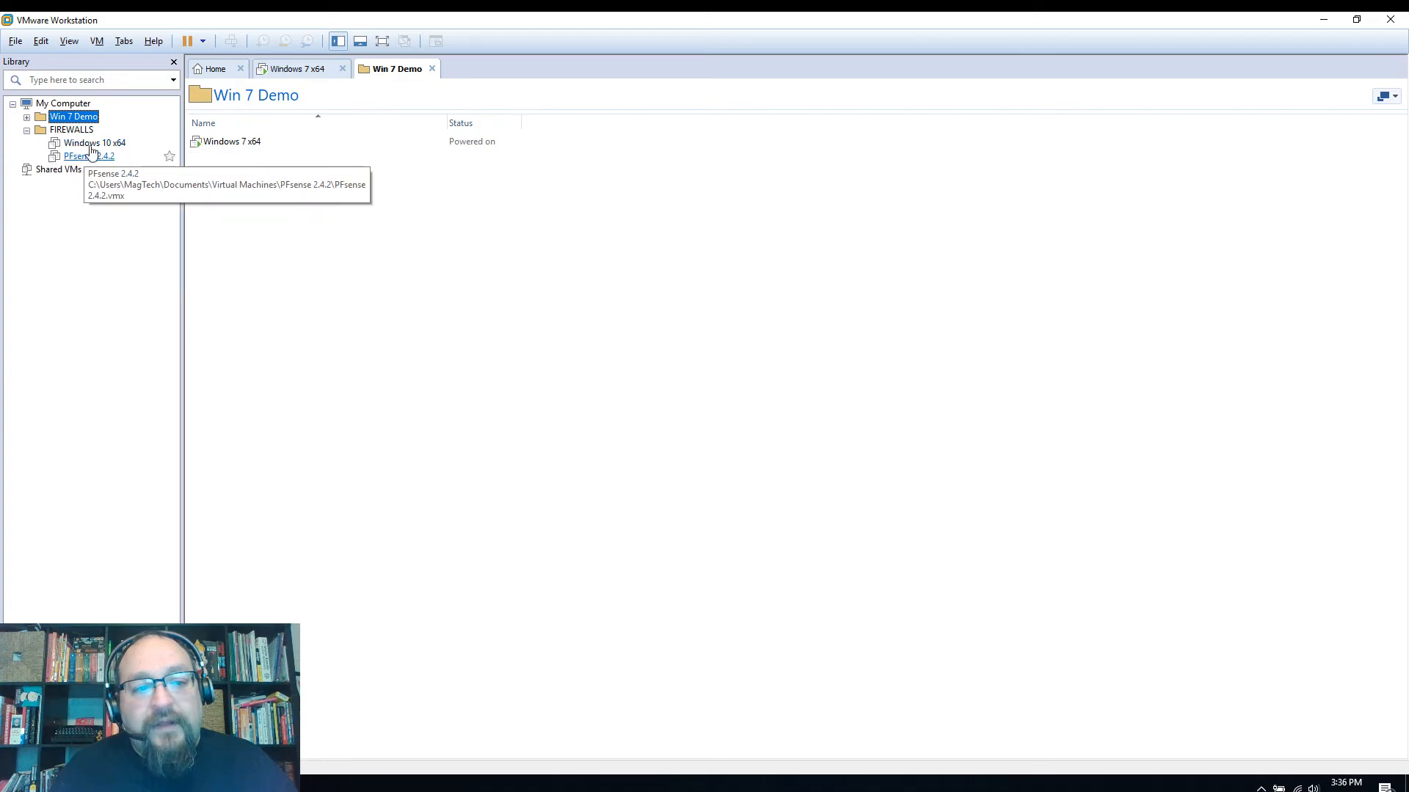
# Collapse the FIREWALLS and Win 7 Demo folders and return to the Home page
pyautogui.click(26, 129)
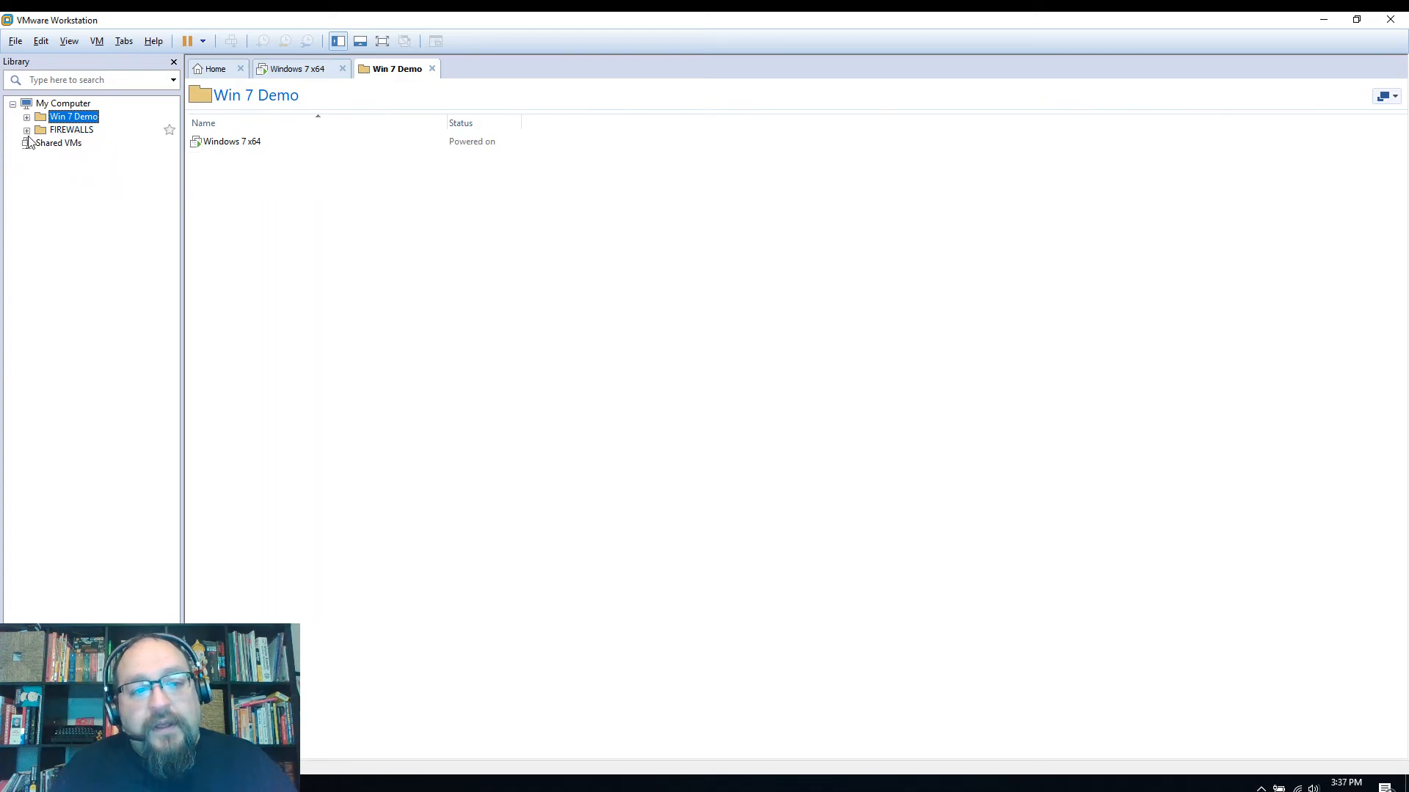
pyautogui.click(27, 117)
pyautogui.click(27, 118)
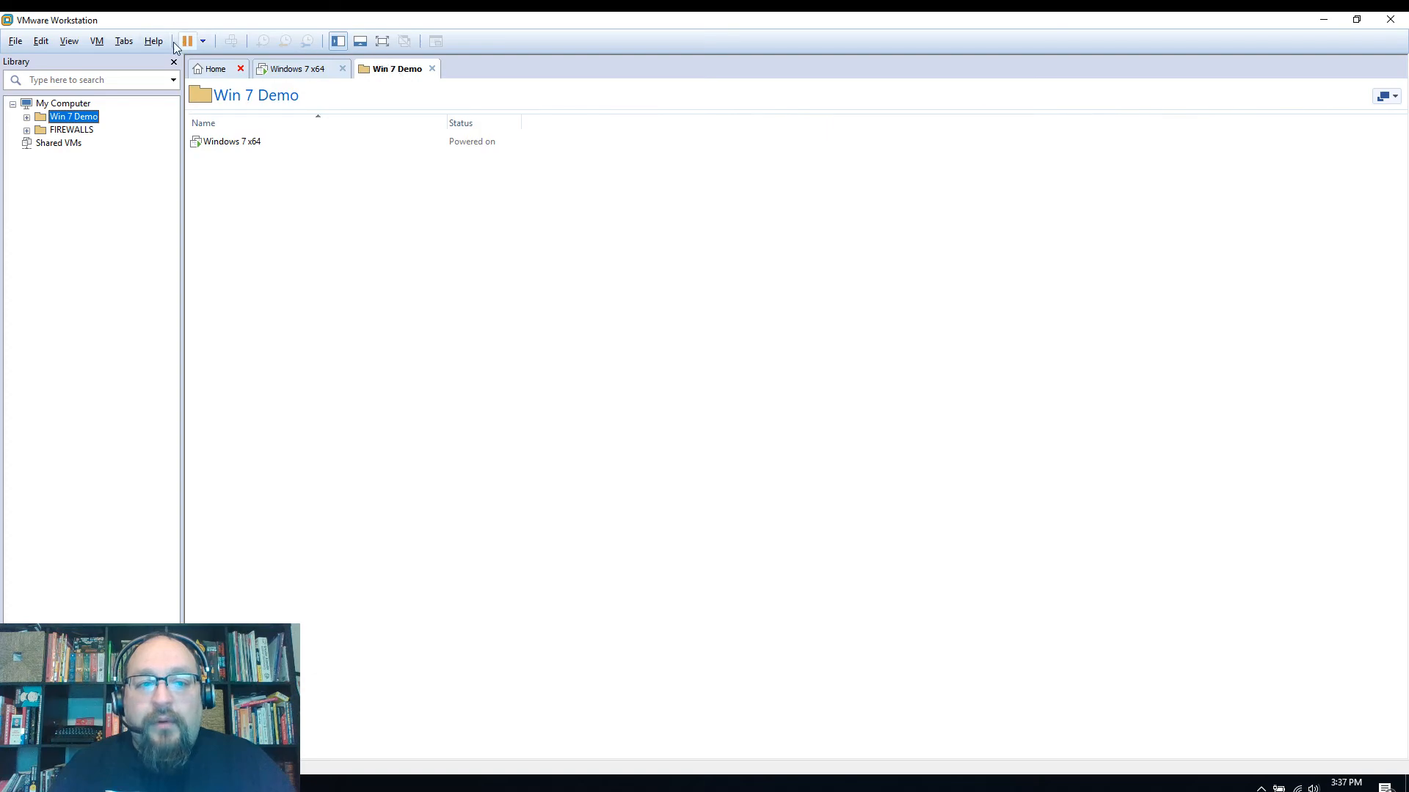
pyautogui.click(218, 70)
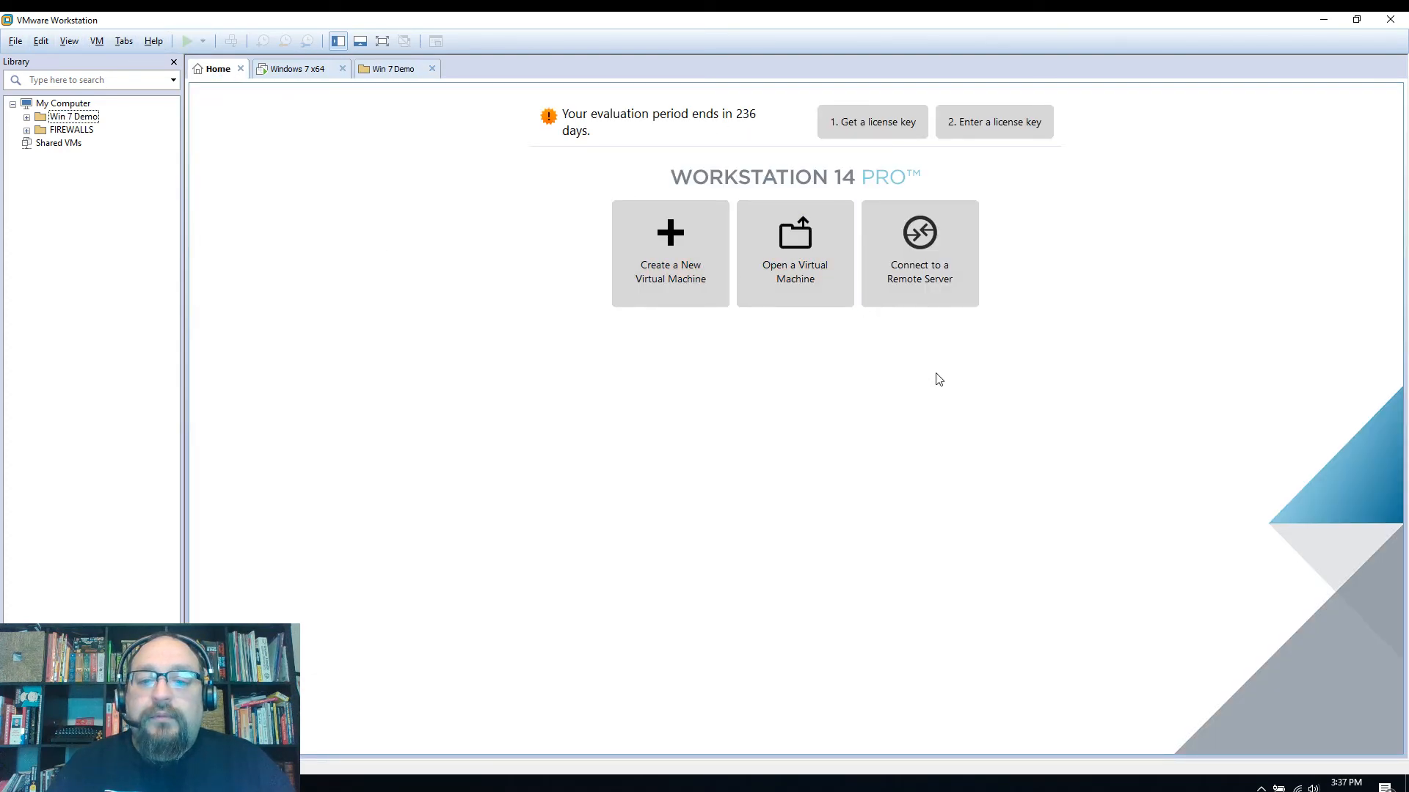